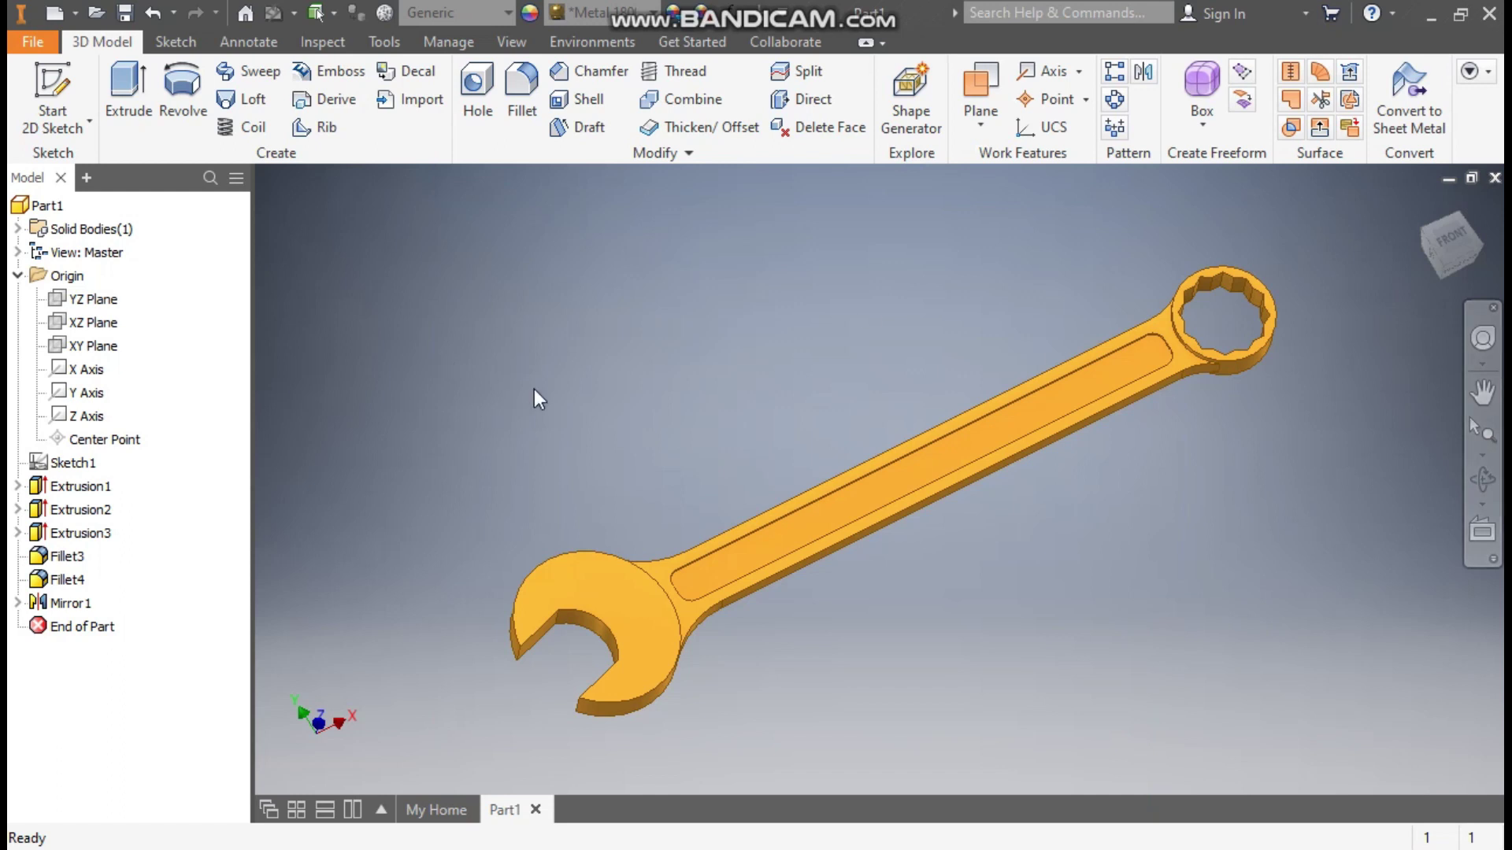
# Bring up the Create New File template chooser from the Quick Access Toolbar.
pyautogui.click(54, 13)
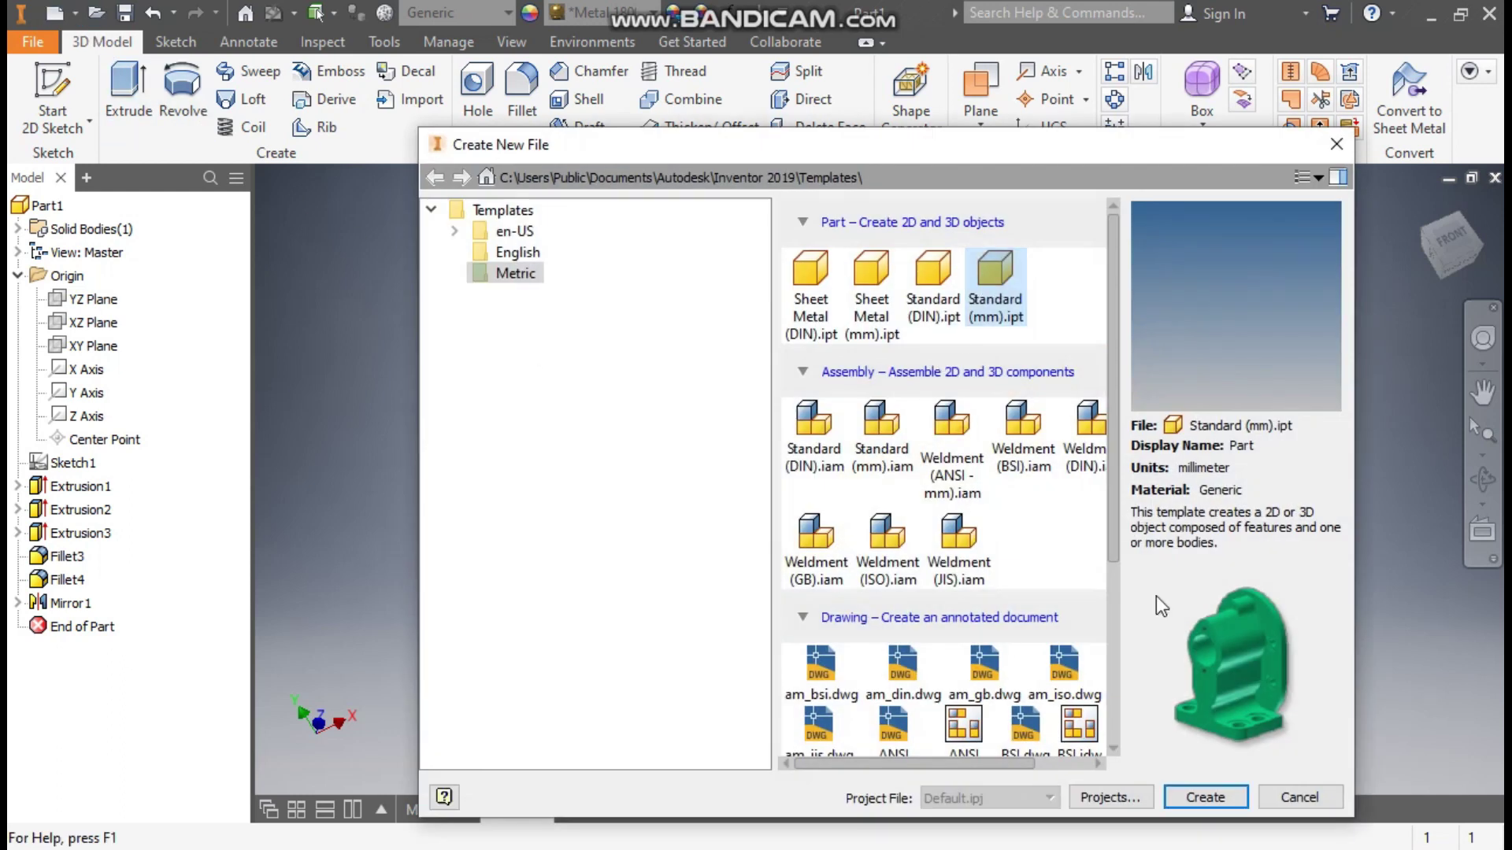
# Create a Standard (mm).ipt part and start a 2D sketch on the XZ plane.
pyautogui.click(1188, 801)
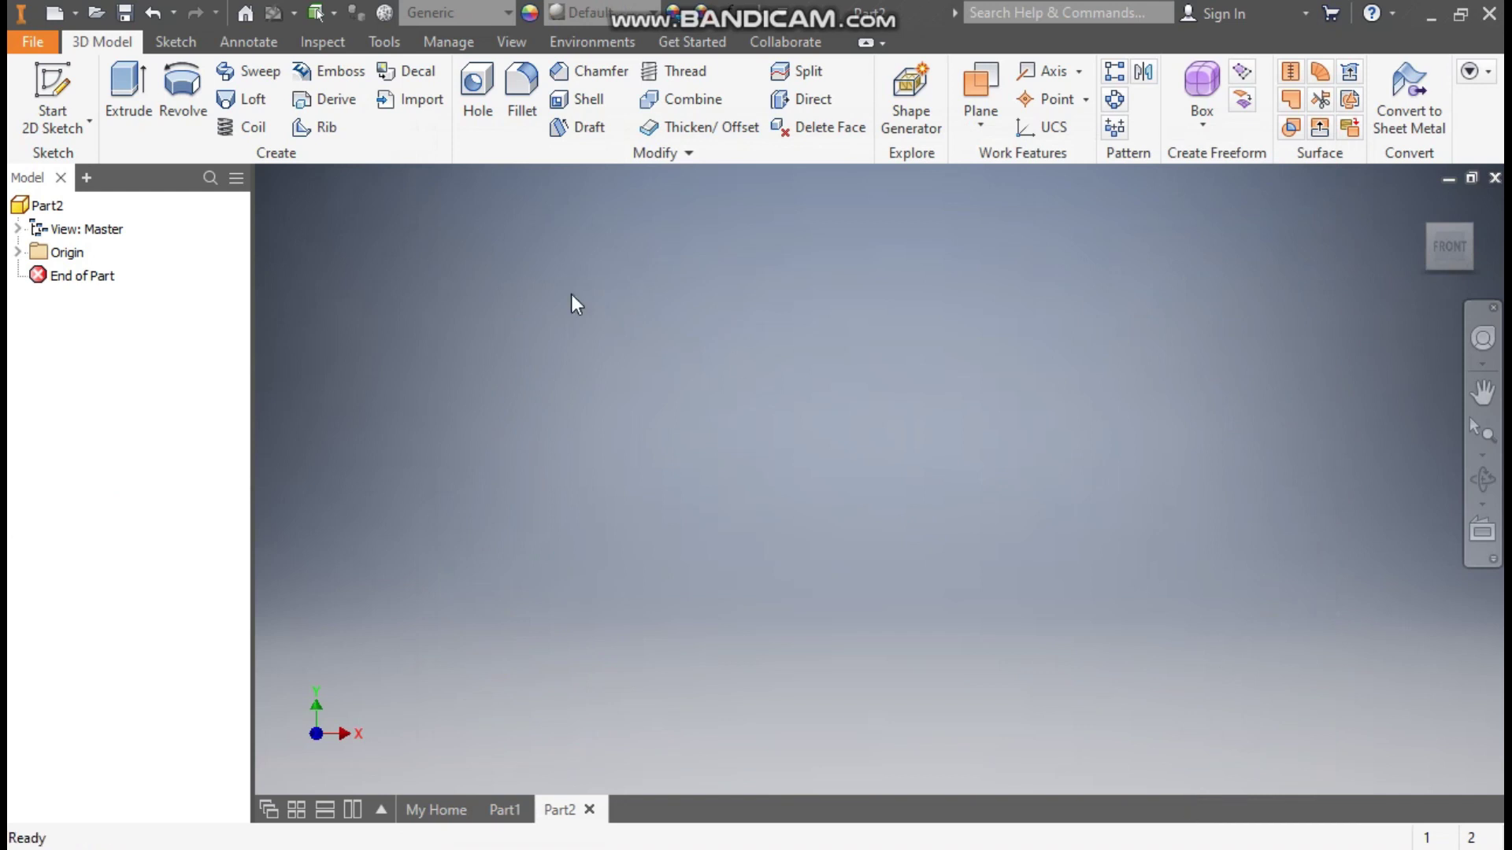
pyautogui.click(55, 90)
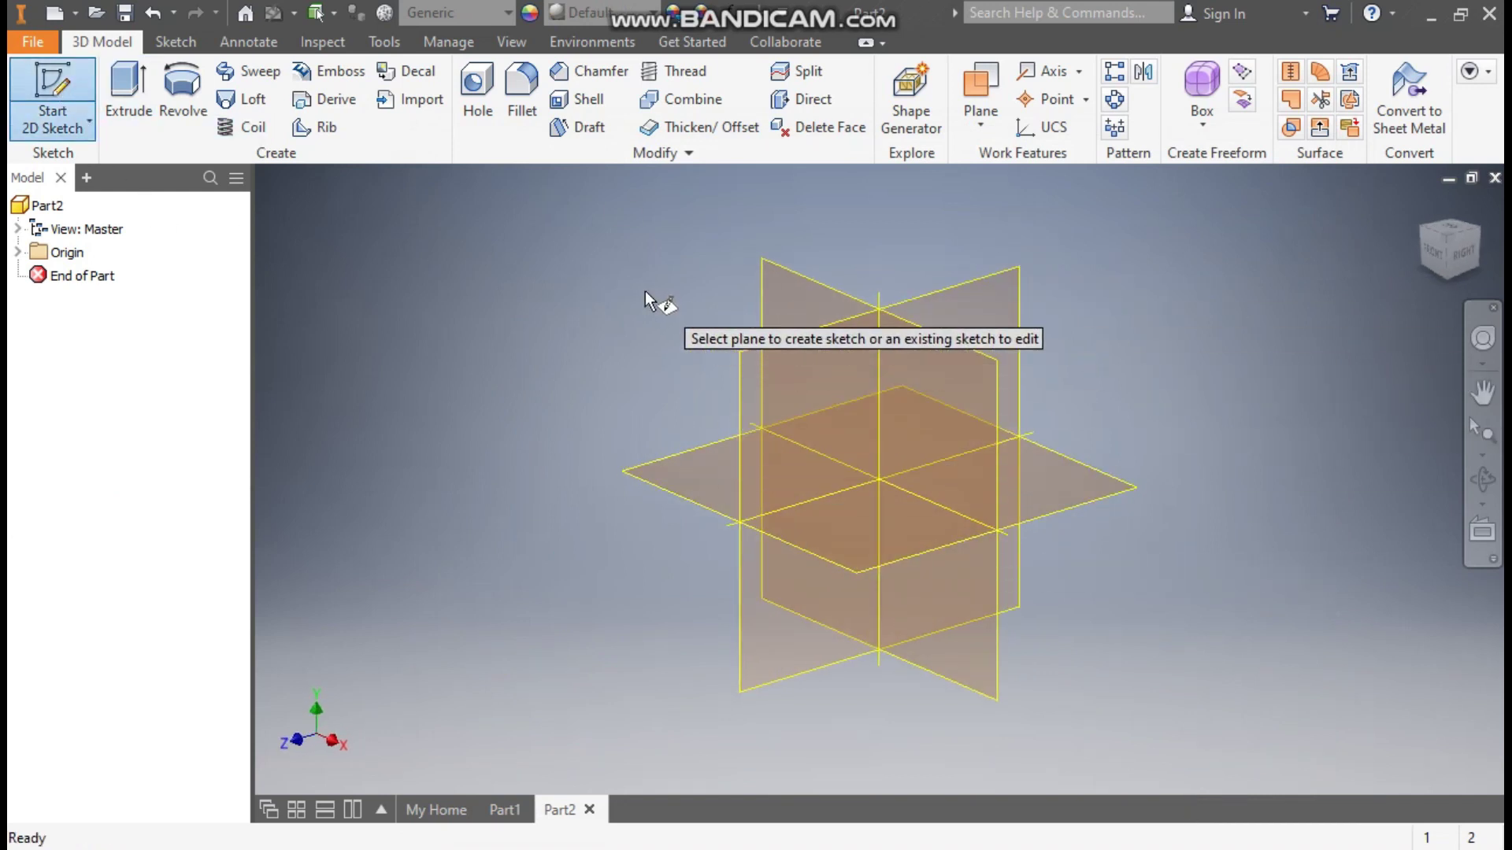
pyautogui.click(685, 459)
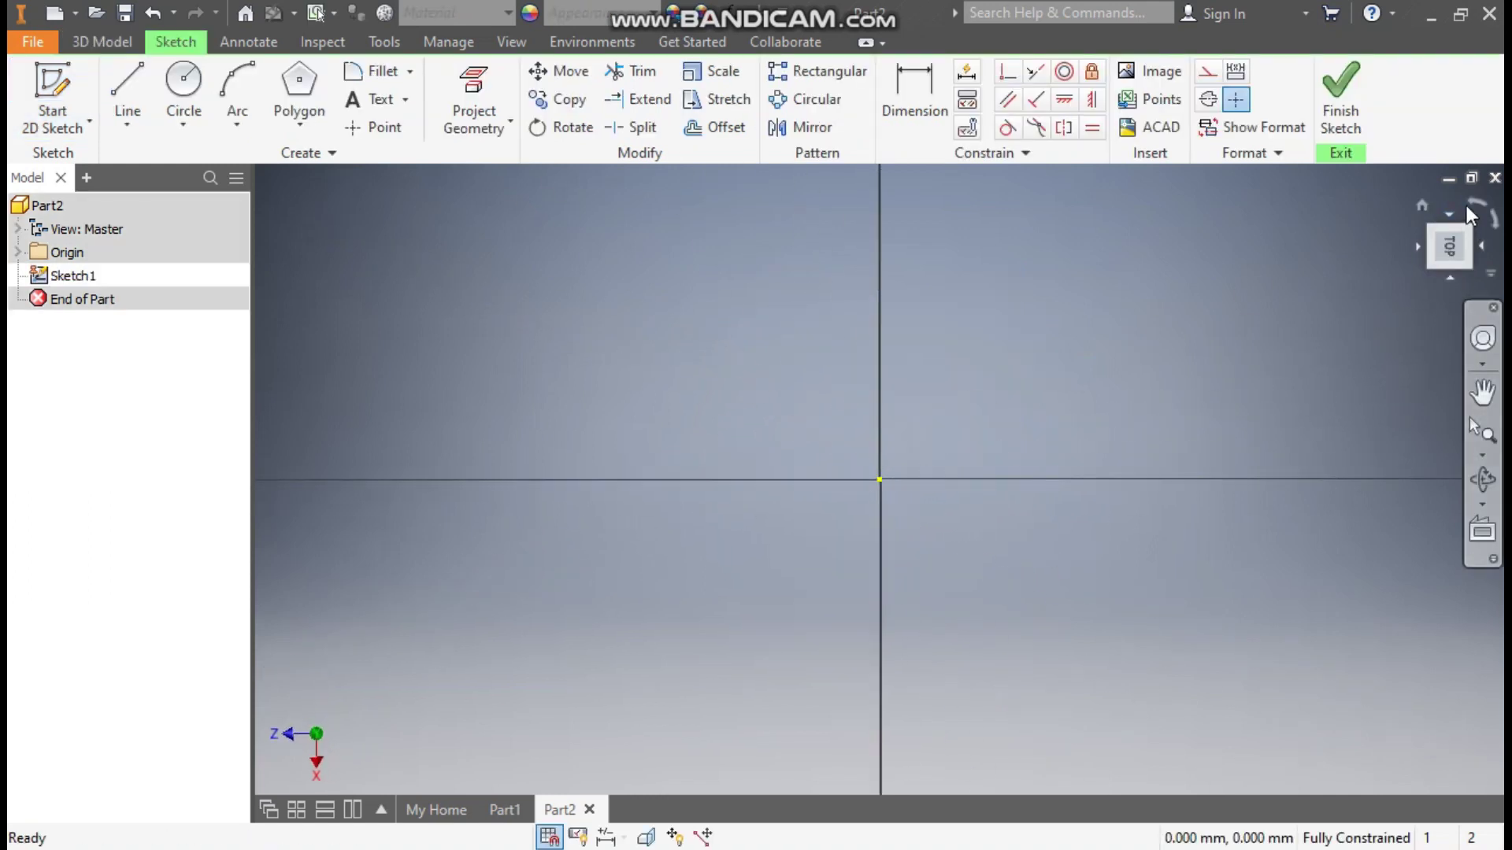
# Rotate the view a quarter turn and draw an ellipse centred on the sketch origin.
pyautogui.click(1466, 205)
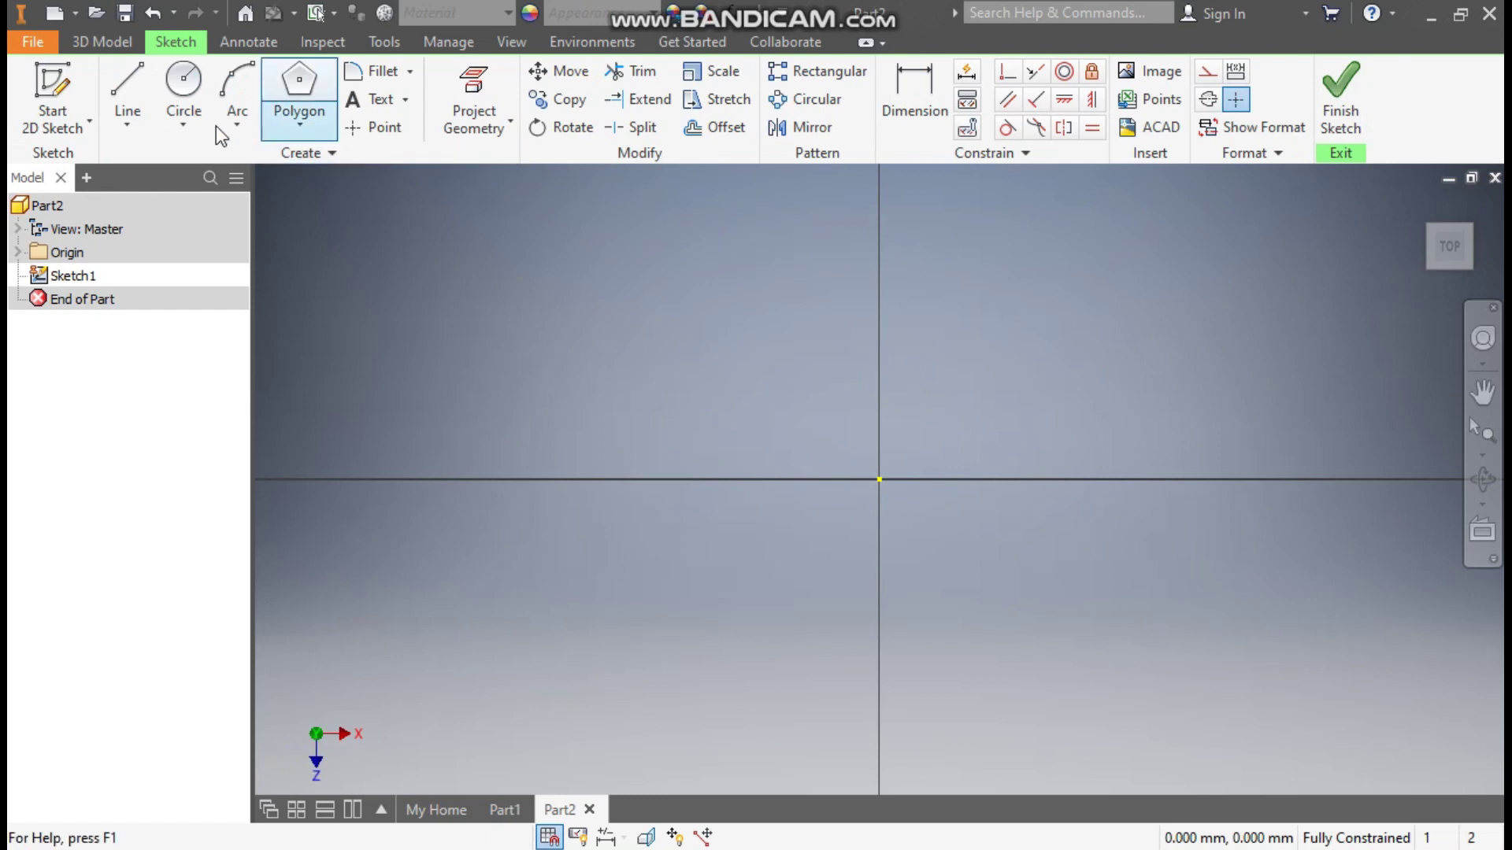
pyautogui.click(179, 114)
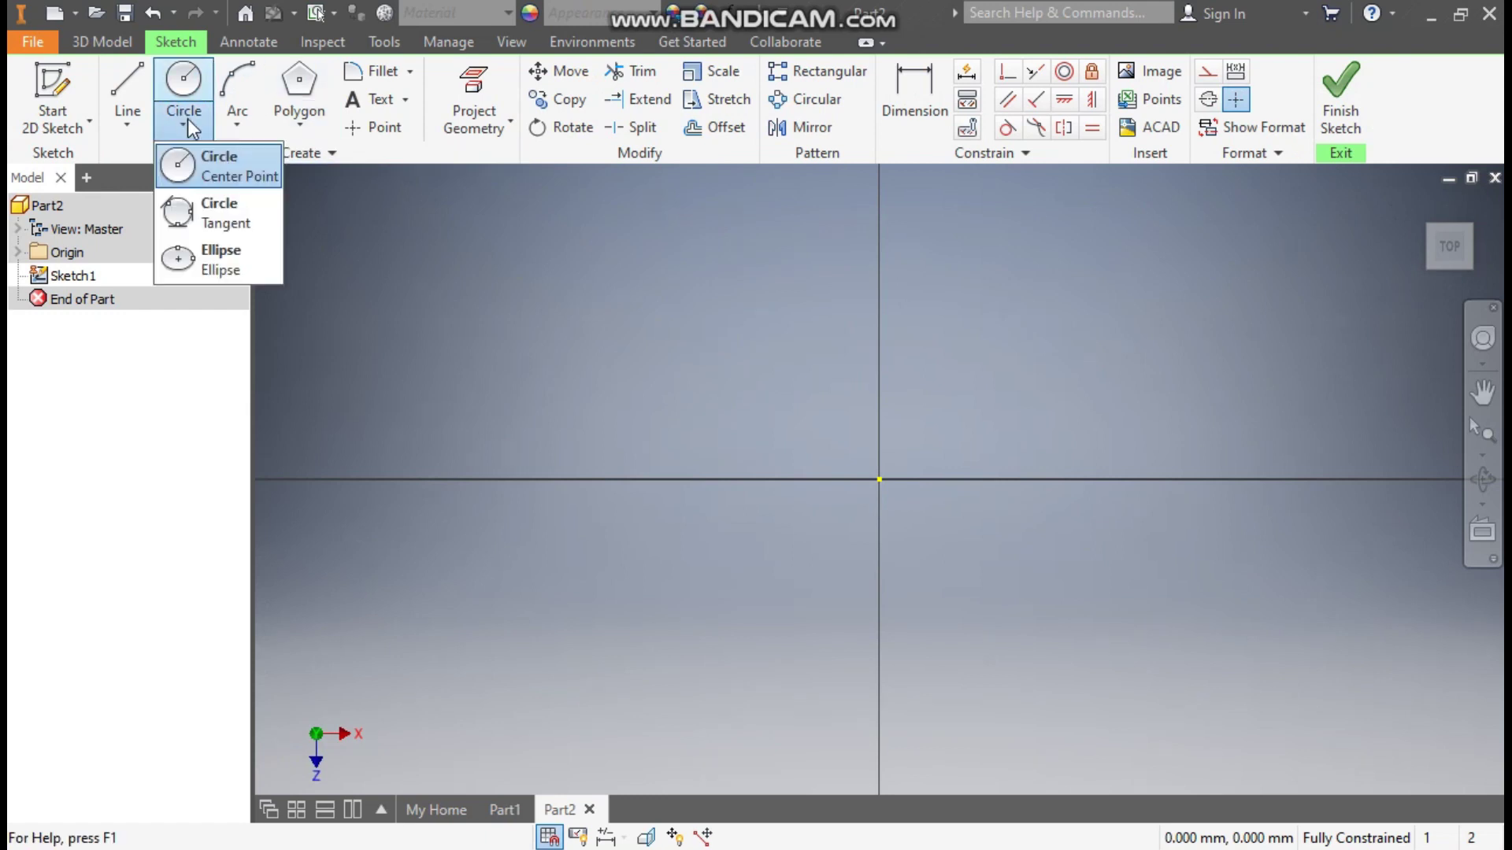
pyautogui.click(247, 254)
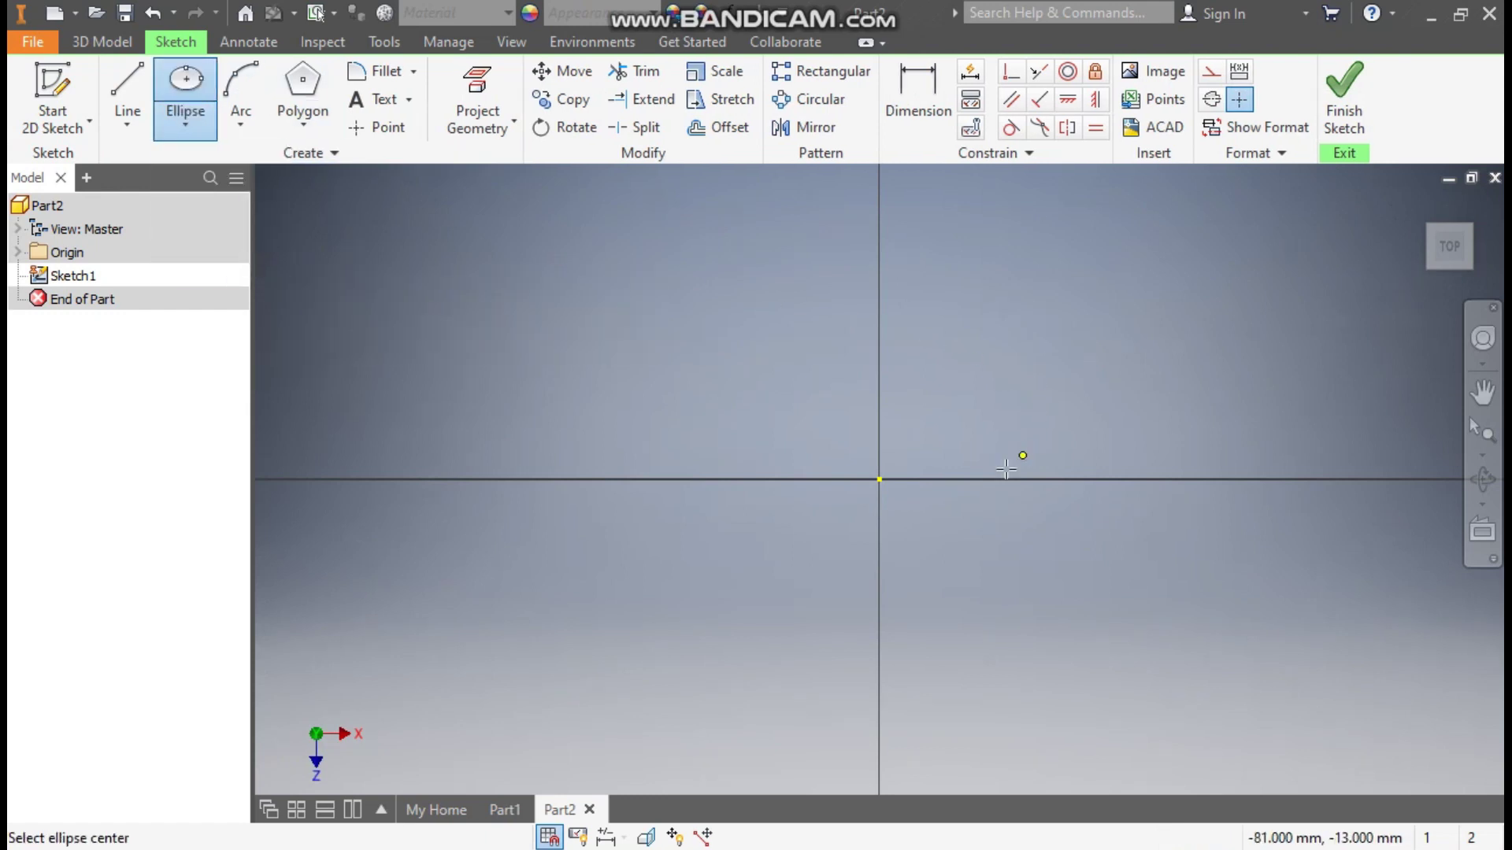
pyautogui.click(879, 479)
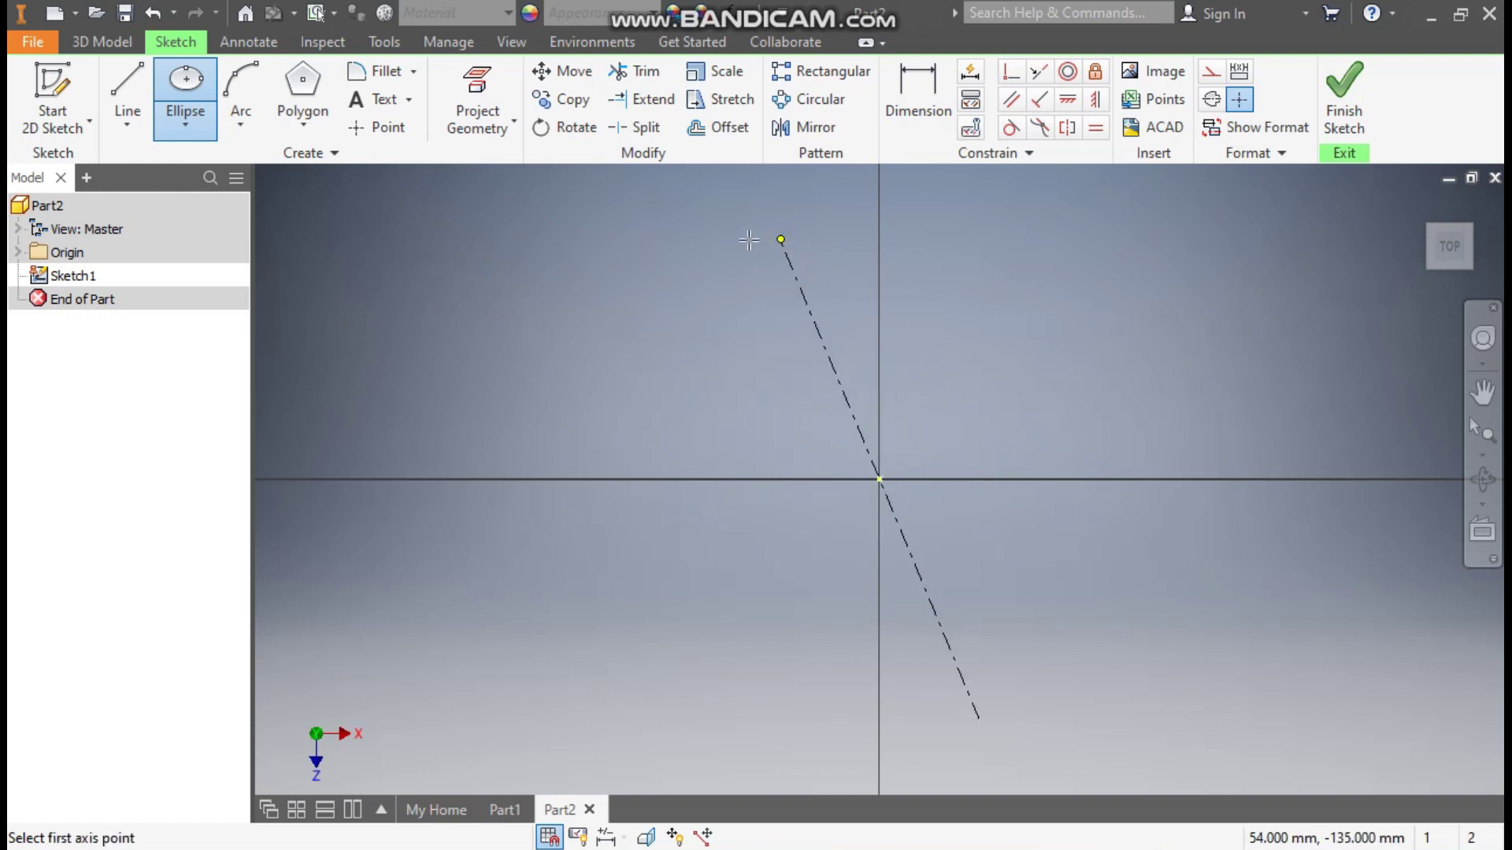
pyautogui.click(691, 244)
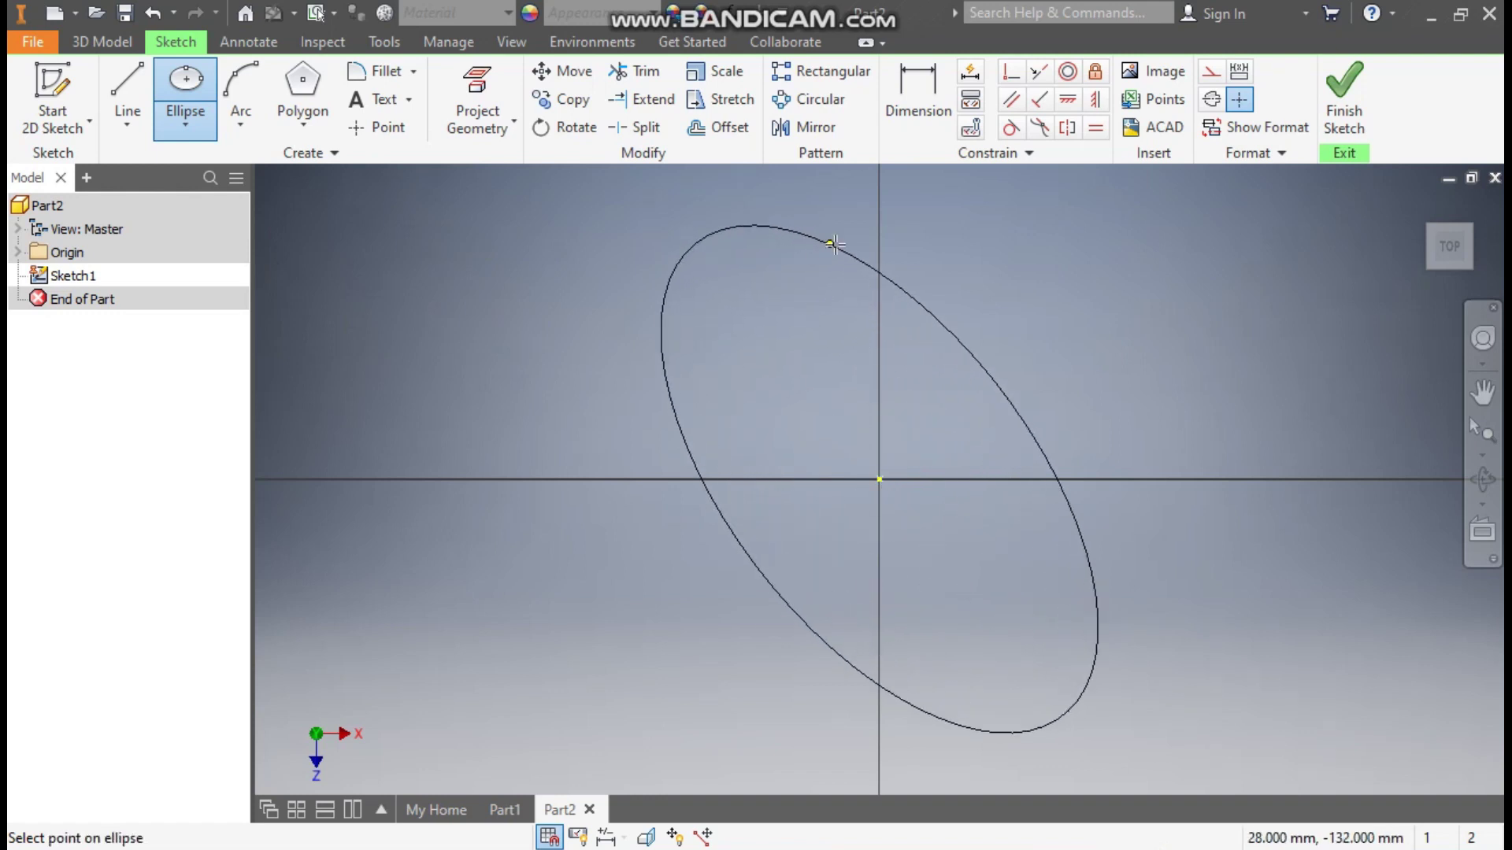
pyautogui.click(840, 243)
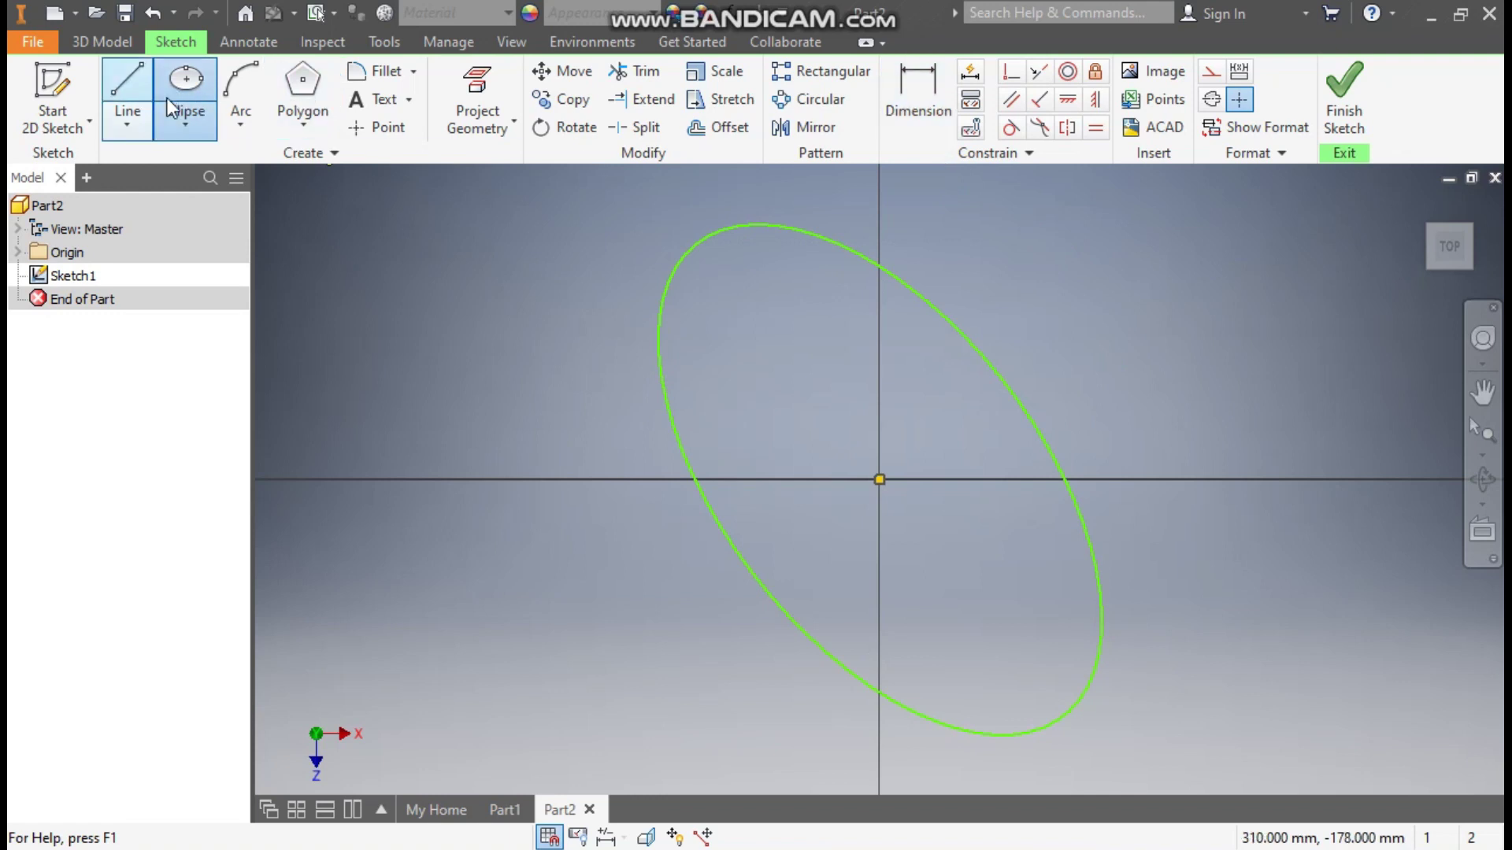
# Dimension one ellipse axis to 27.5.
pyautogui.click(925, 98)
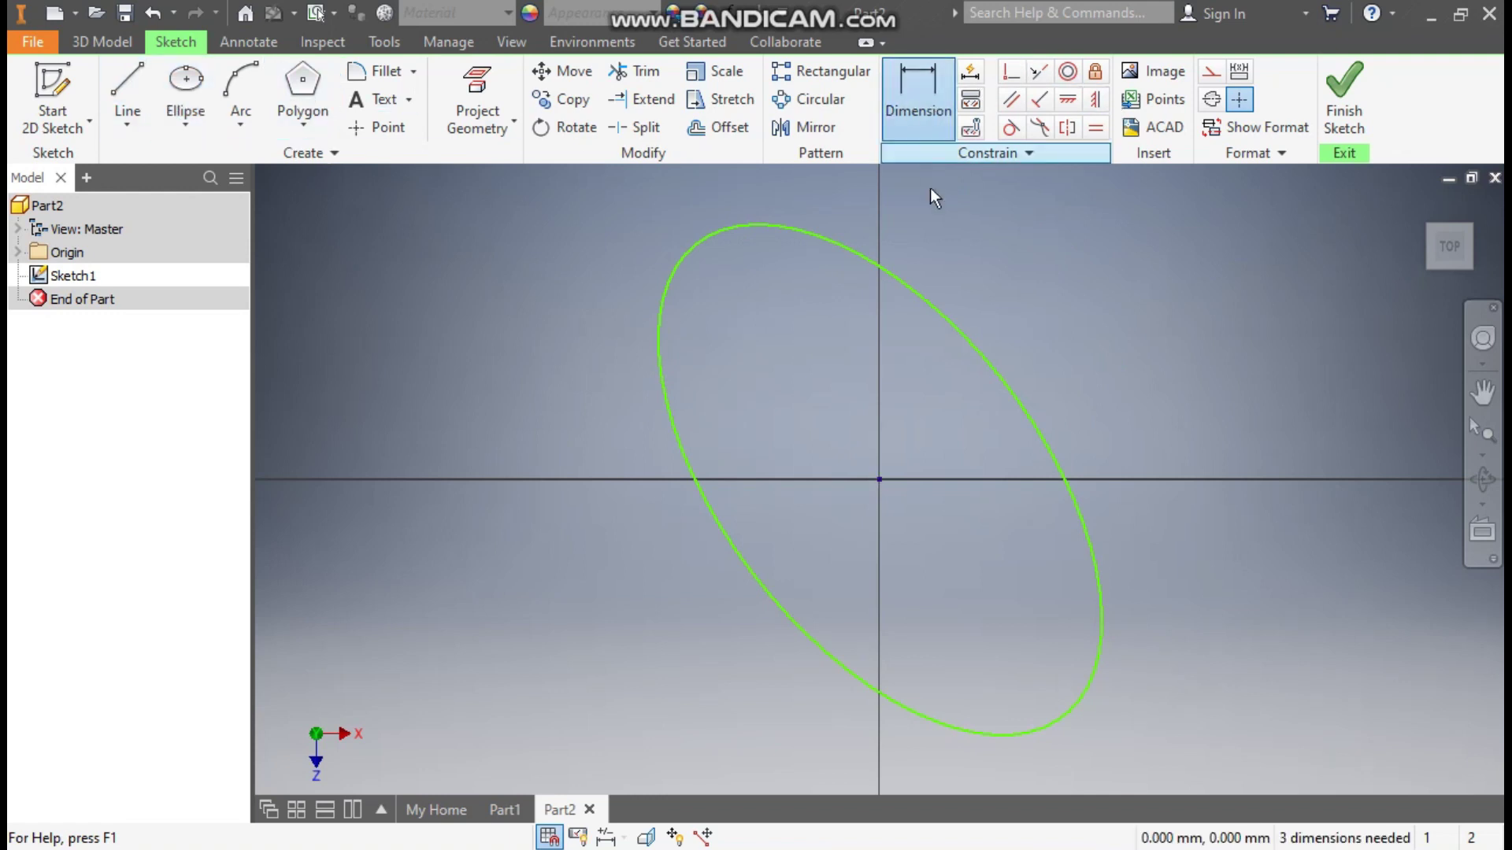
pyautogui.click(902, 280)
pyautogui.scroll(-2, 959, 239)
pyautogui.moveTo(959, 239); pyautogui.dragTo(902, 286, button='middle')
pyautogui.click(901, 285)
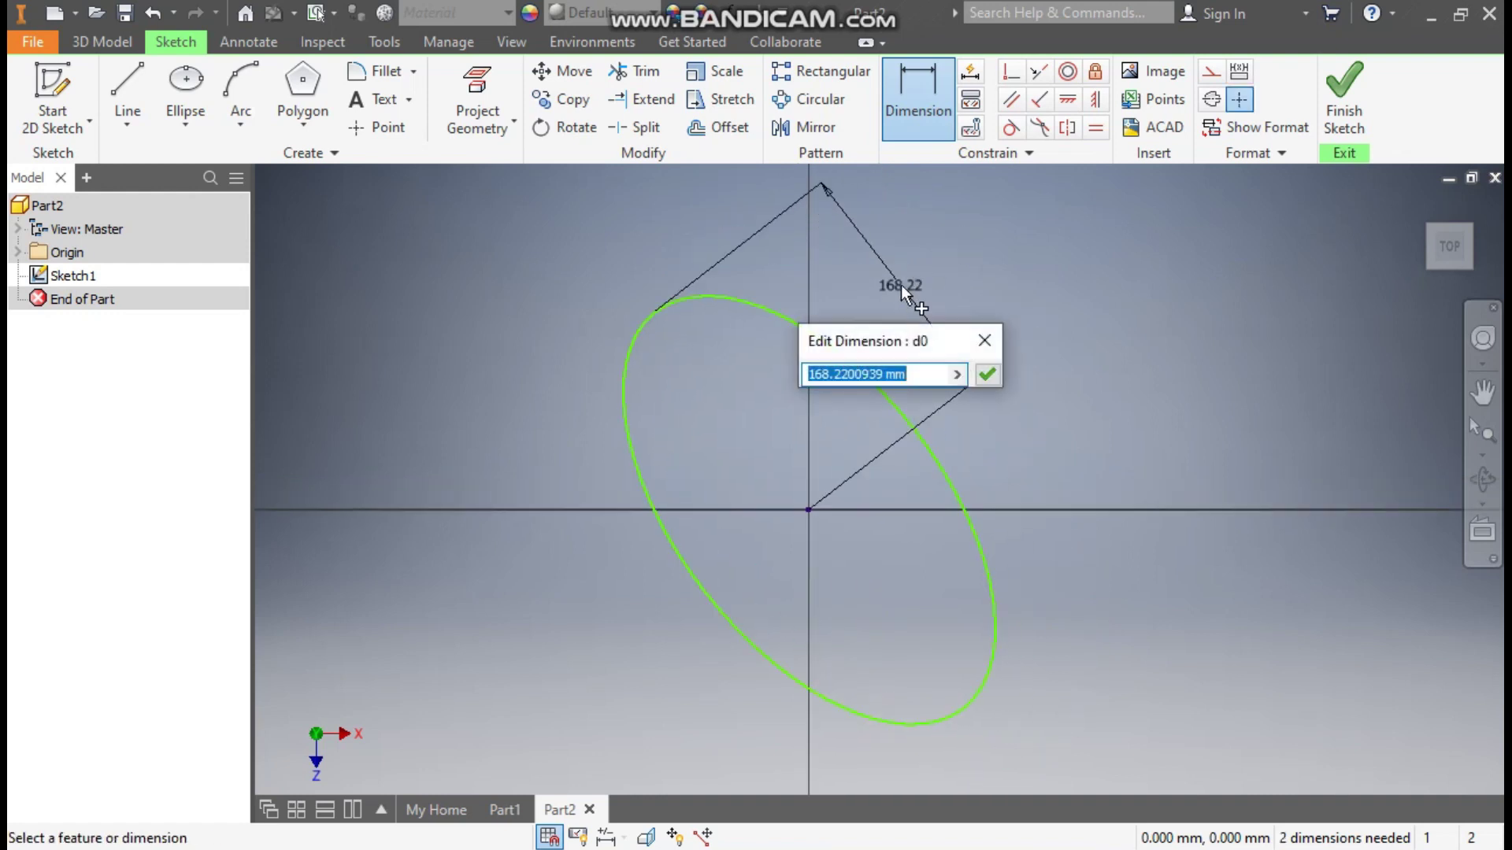
pyautogui.write('27.5')
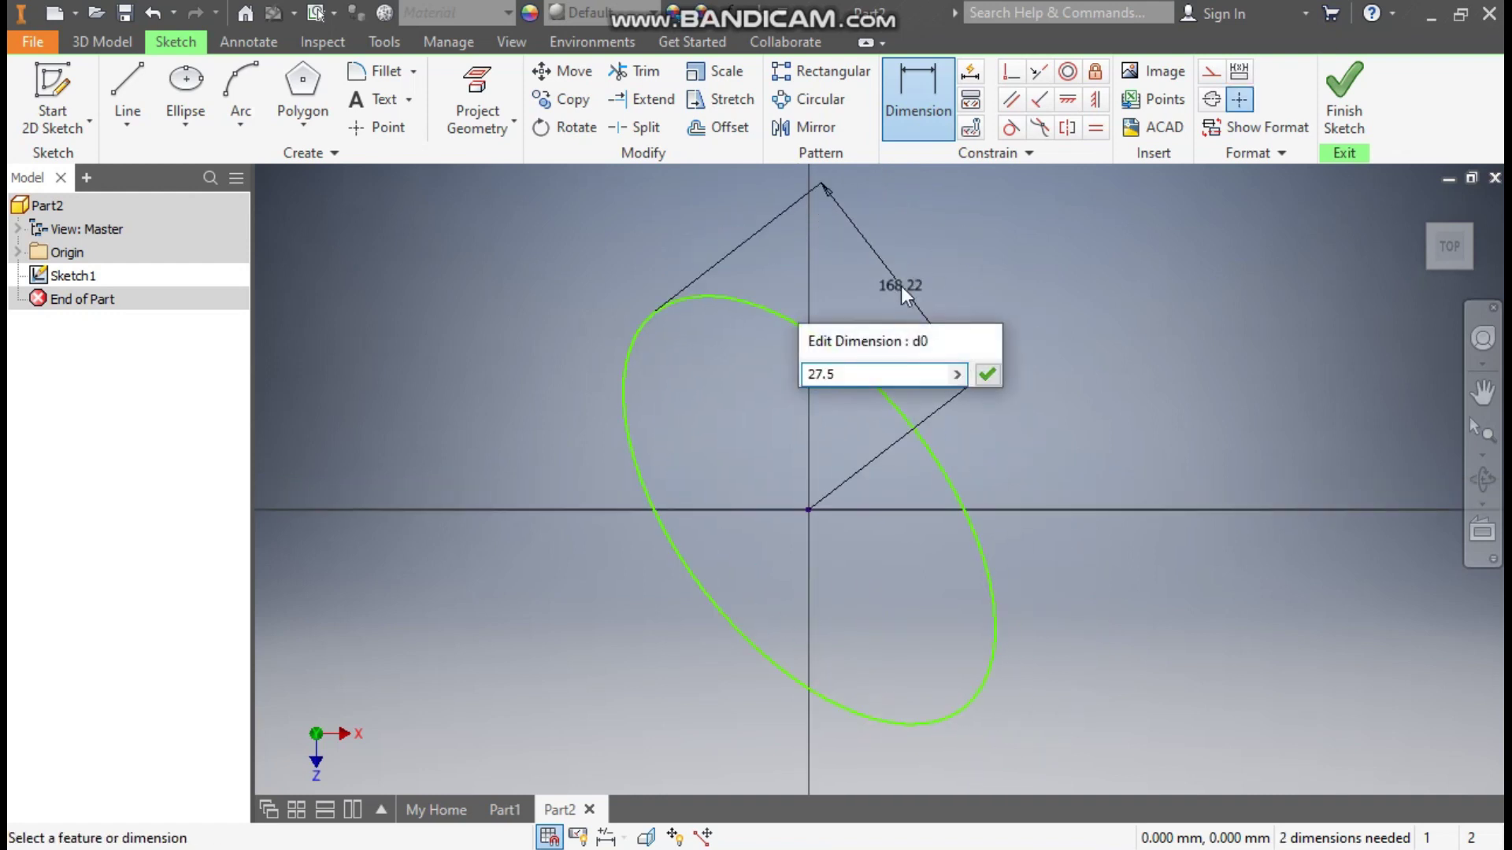
pyautogui.press('Return')
# Dimension the other ellipse axis to 25 and tidy the dimension placement.
pyautogui.scroll(5, 773, 530)
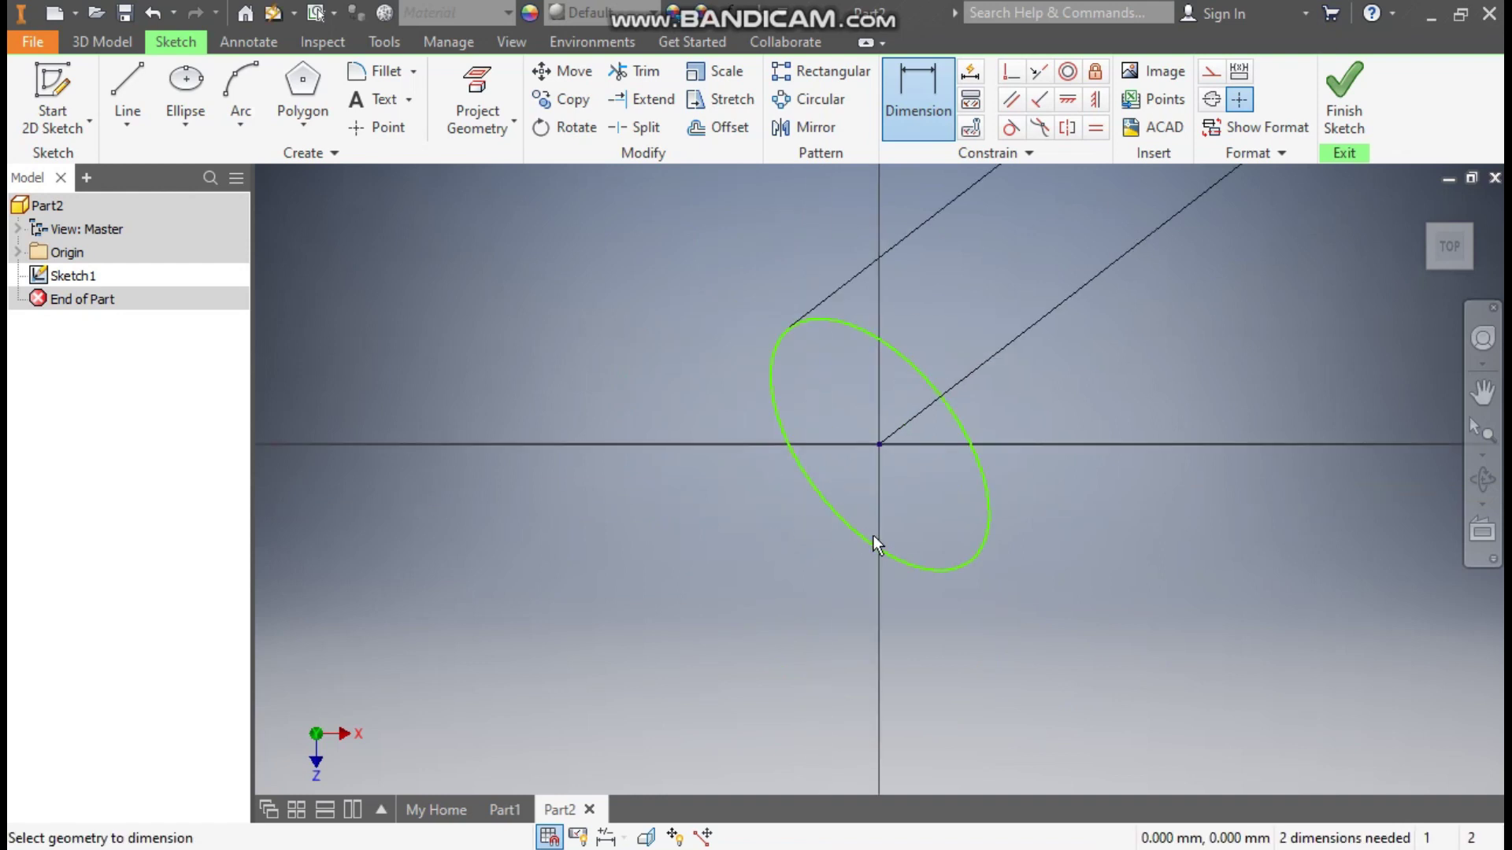
pyautogui.scroll(-3, 827, 527)
pyautogui.moveTo(732, 546); pyautogui.dragTo(658, 580, button='middle')
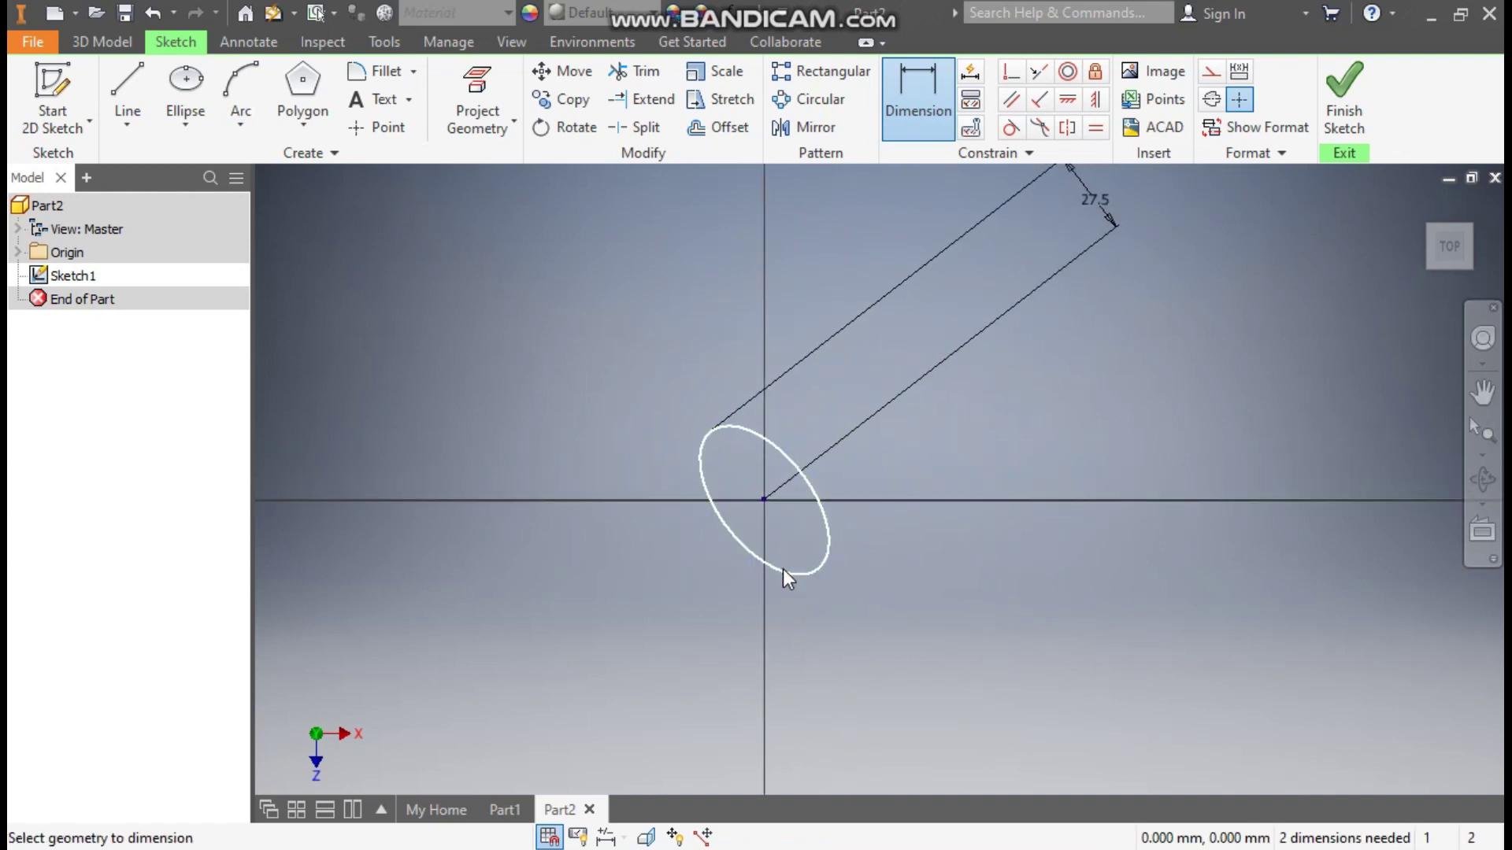
pyautogui.click(783, 569)
pyautogui.click(836, 622)
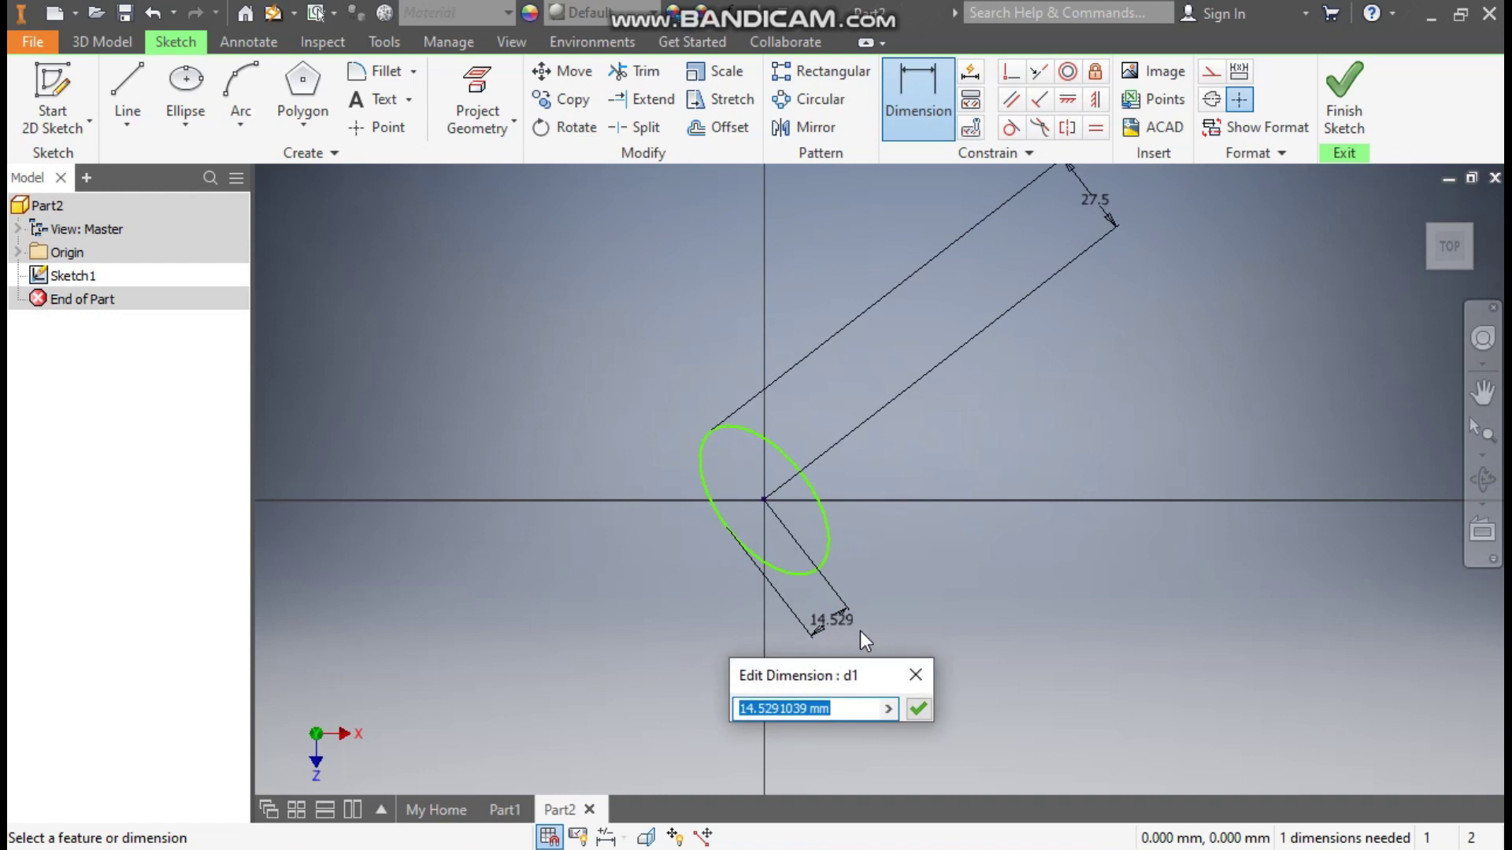
pyautogui.write('25')
pyautogui.press('Return')
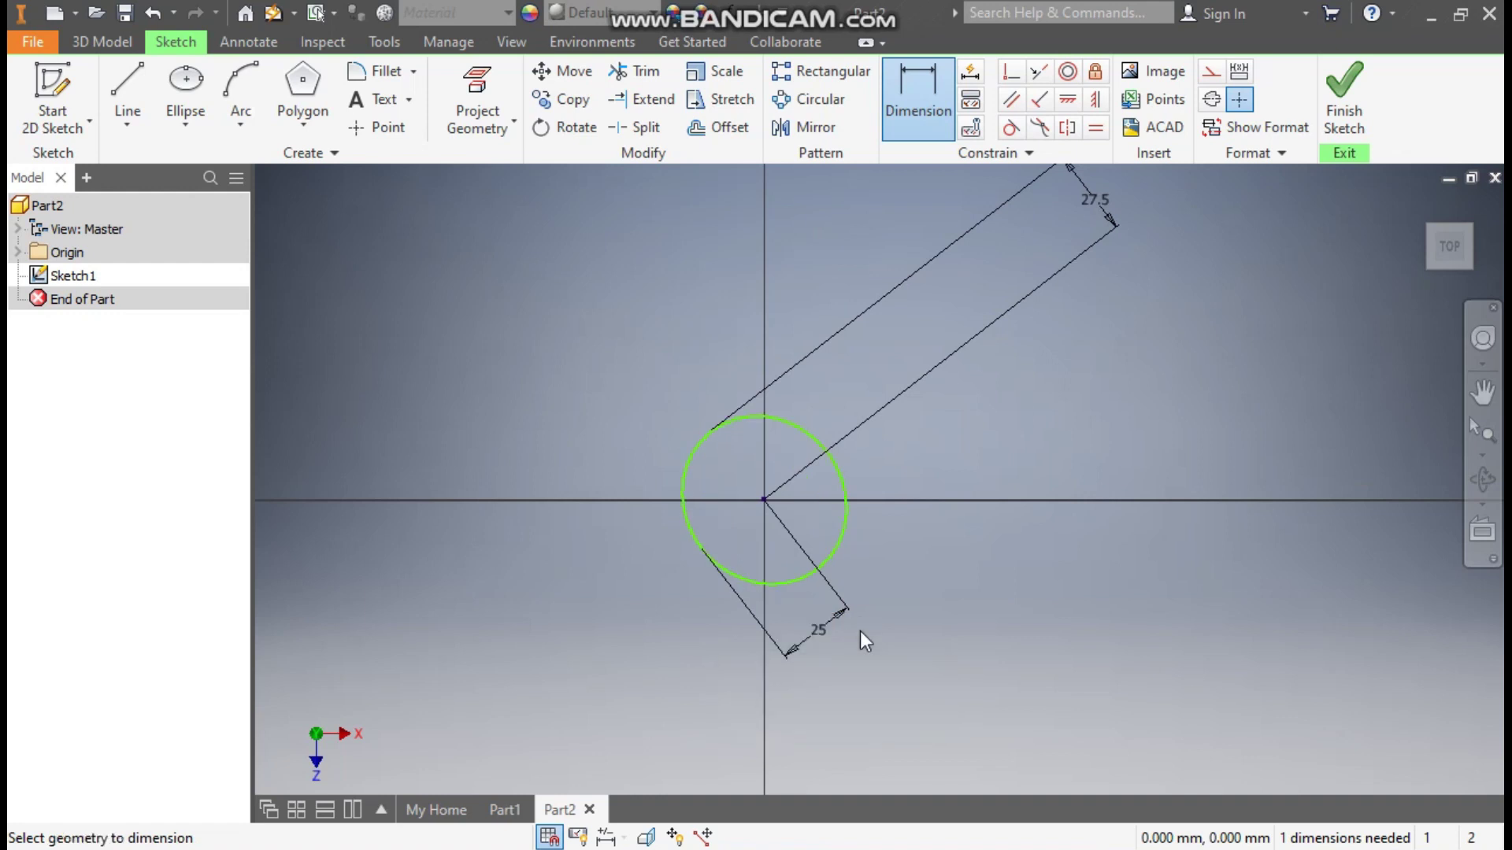
pyautogui.press('Escape')
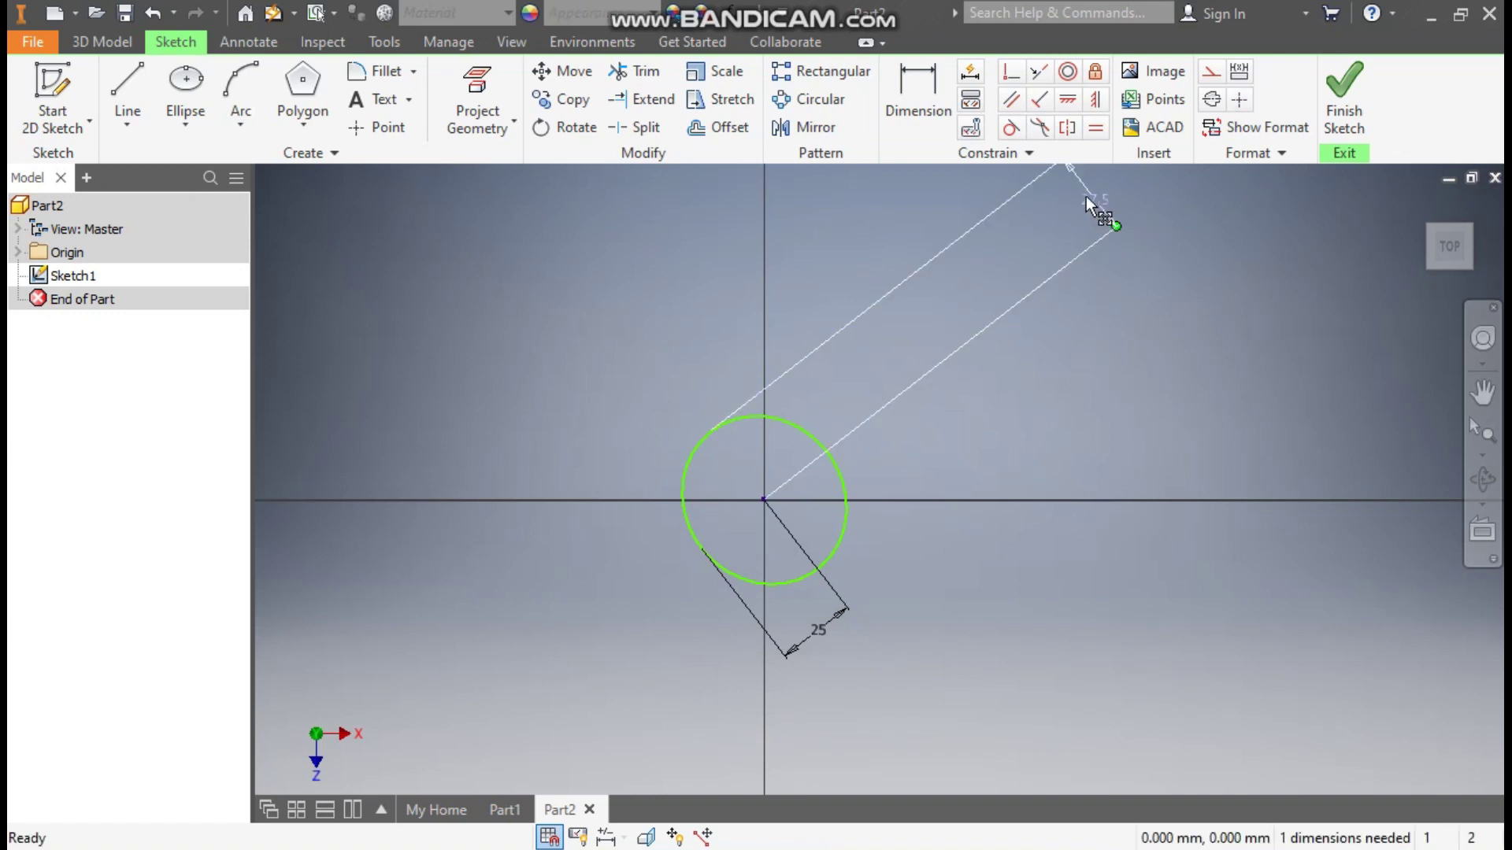
pyautogui.moveTo(1093, 197); pyautogui.dragTo(869, 449)
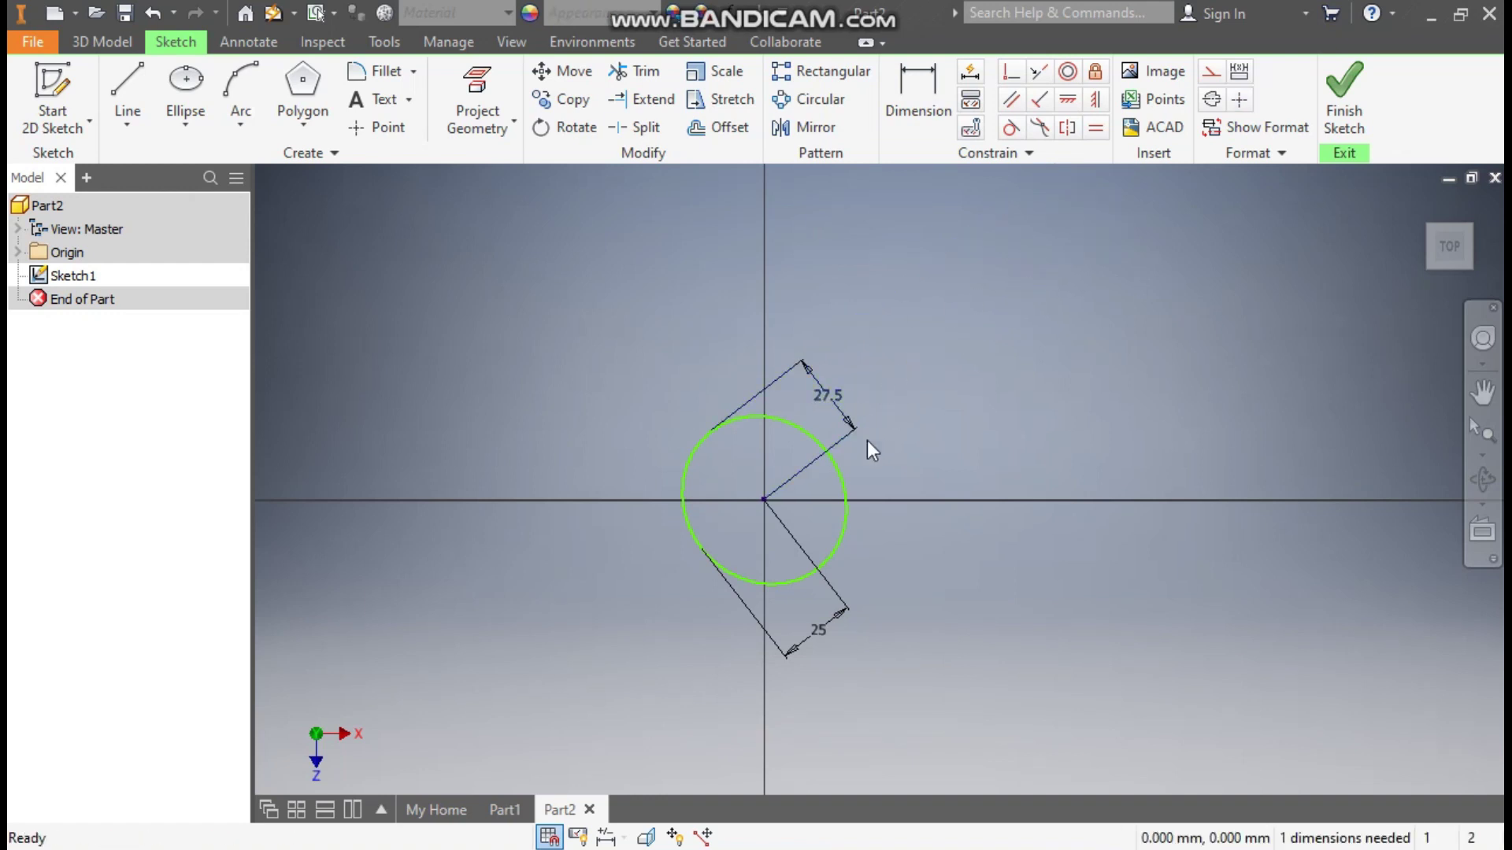
pyautogui.moveTo(867, 441); pyautogui.dragTo(798, 402, button='middle')
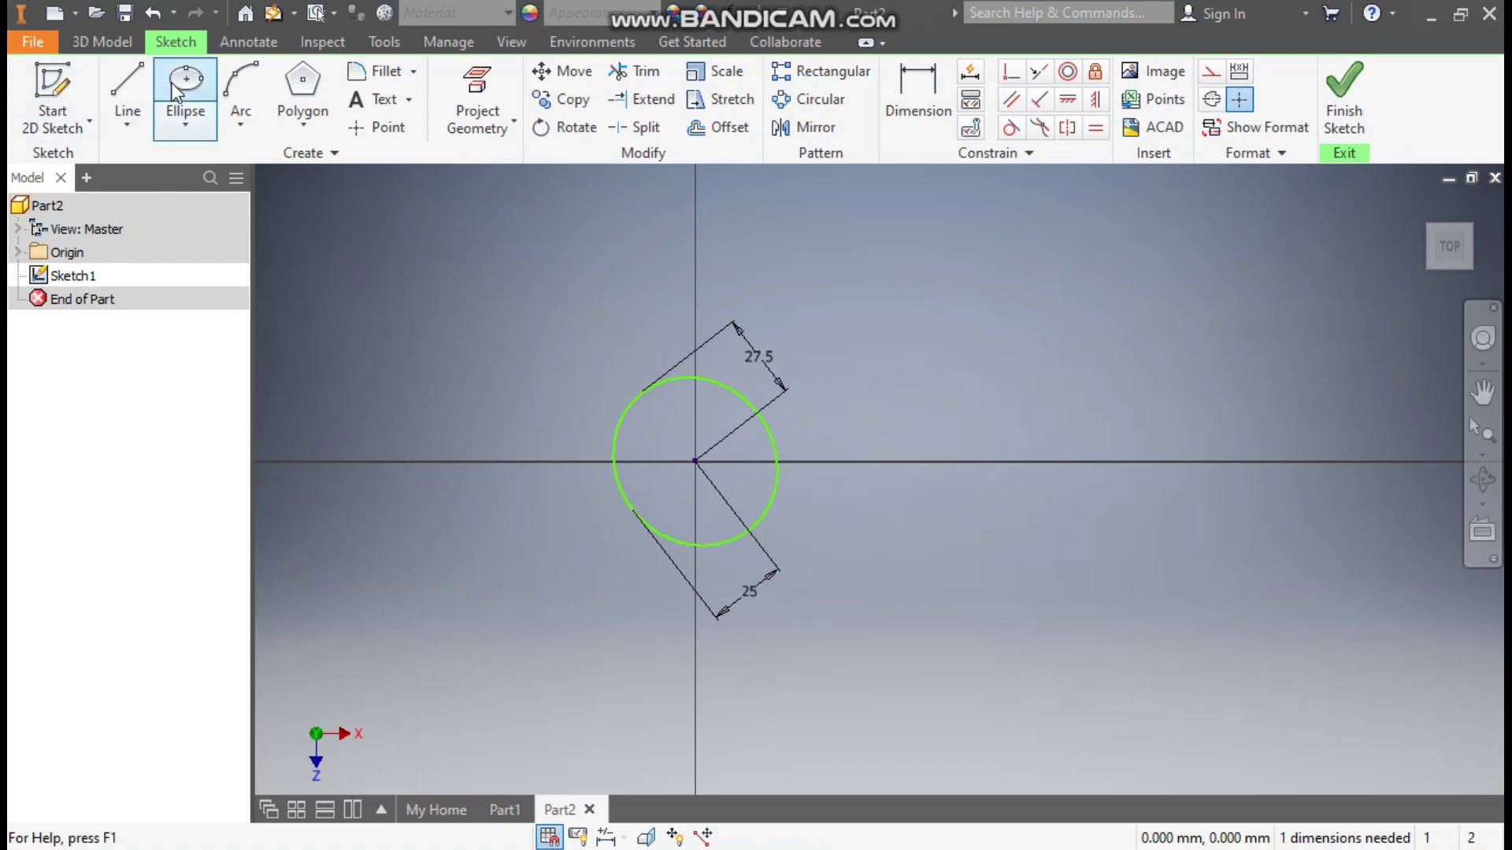
# Draw a slanted line from the origin to the ellipse edge and a long horizontal line rightward.
pyautogui.click(124, 75)
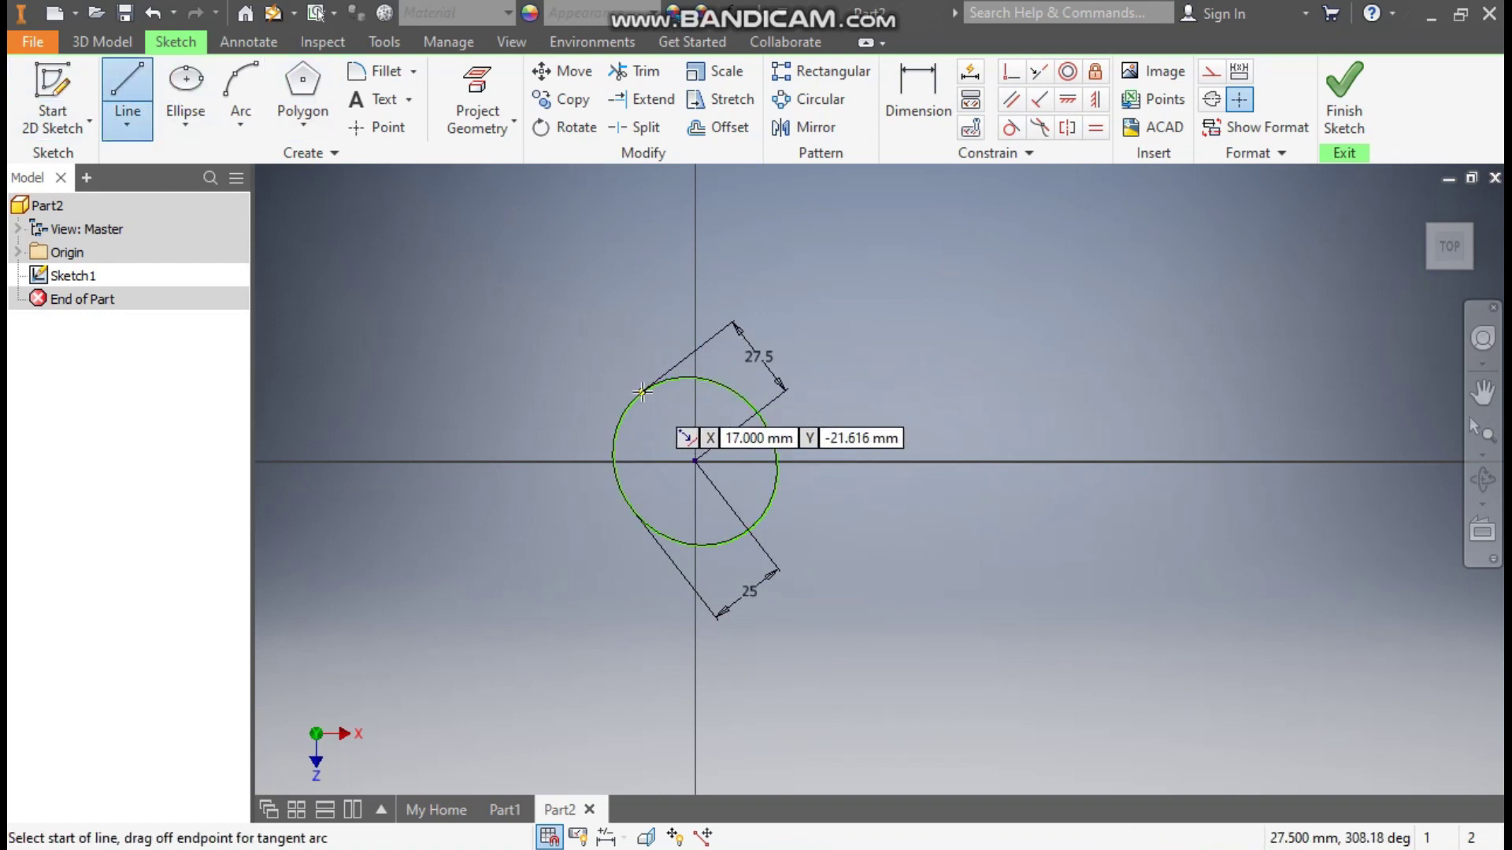
pyautogui.click(694, 461)
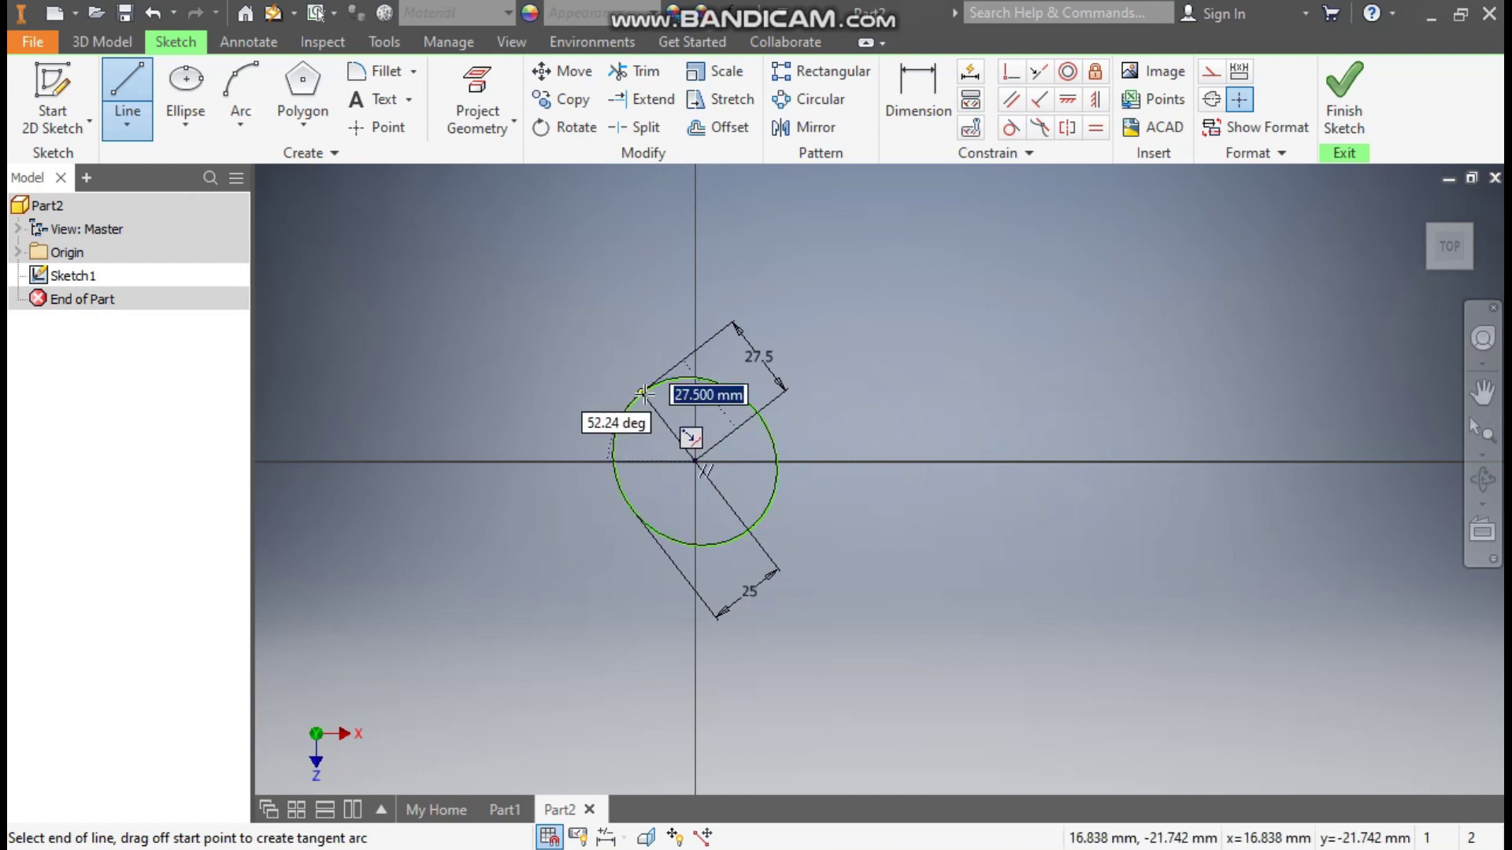
pyautogui.doubleClick(642, 392)
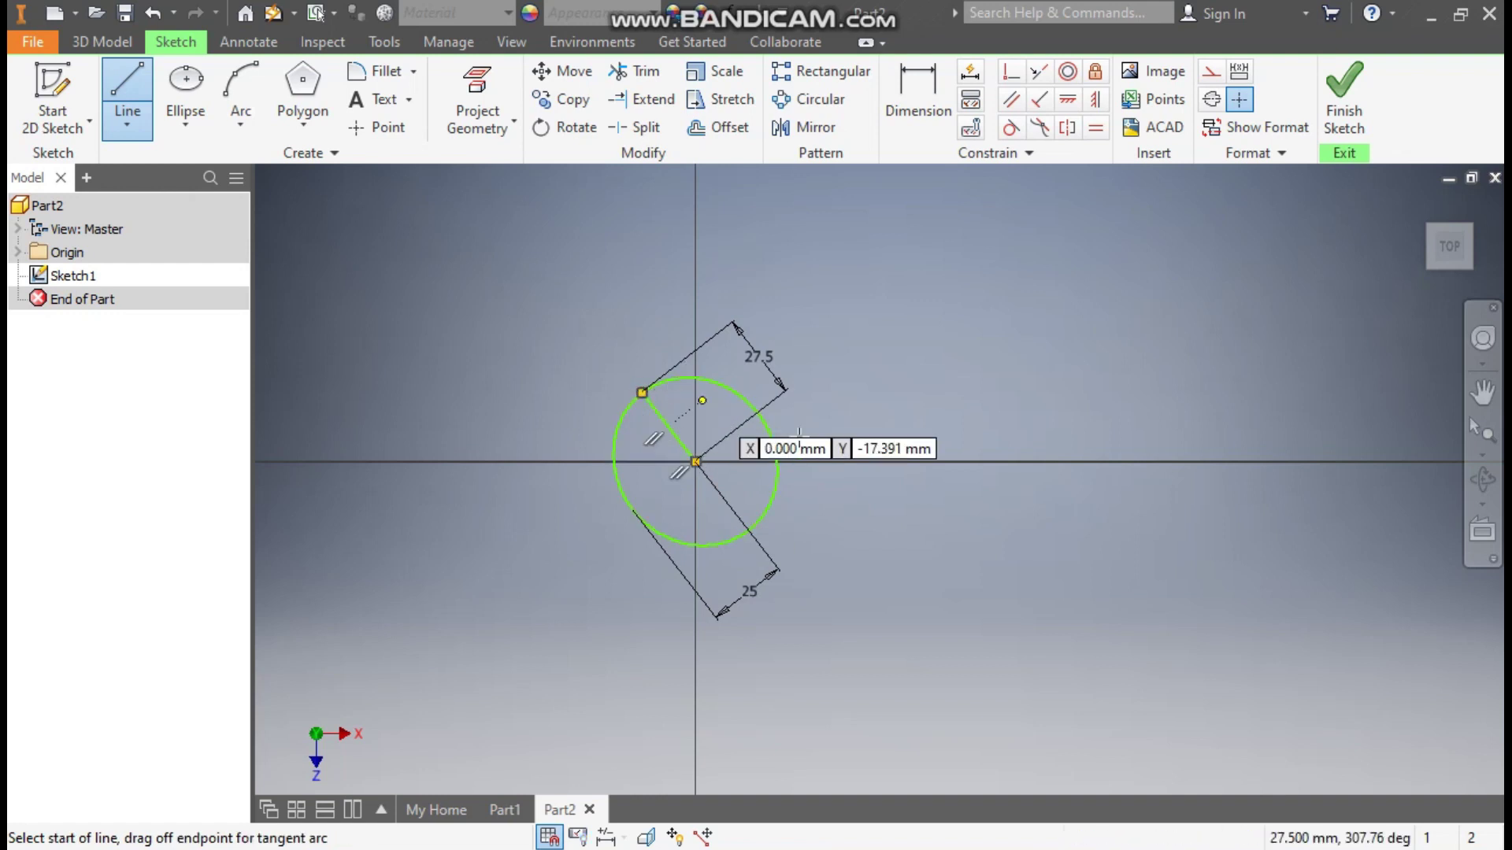
pyautogui.click(695, 460)
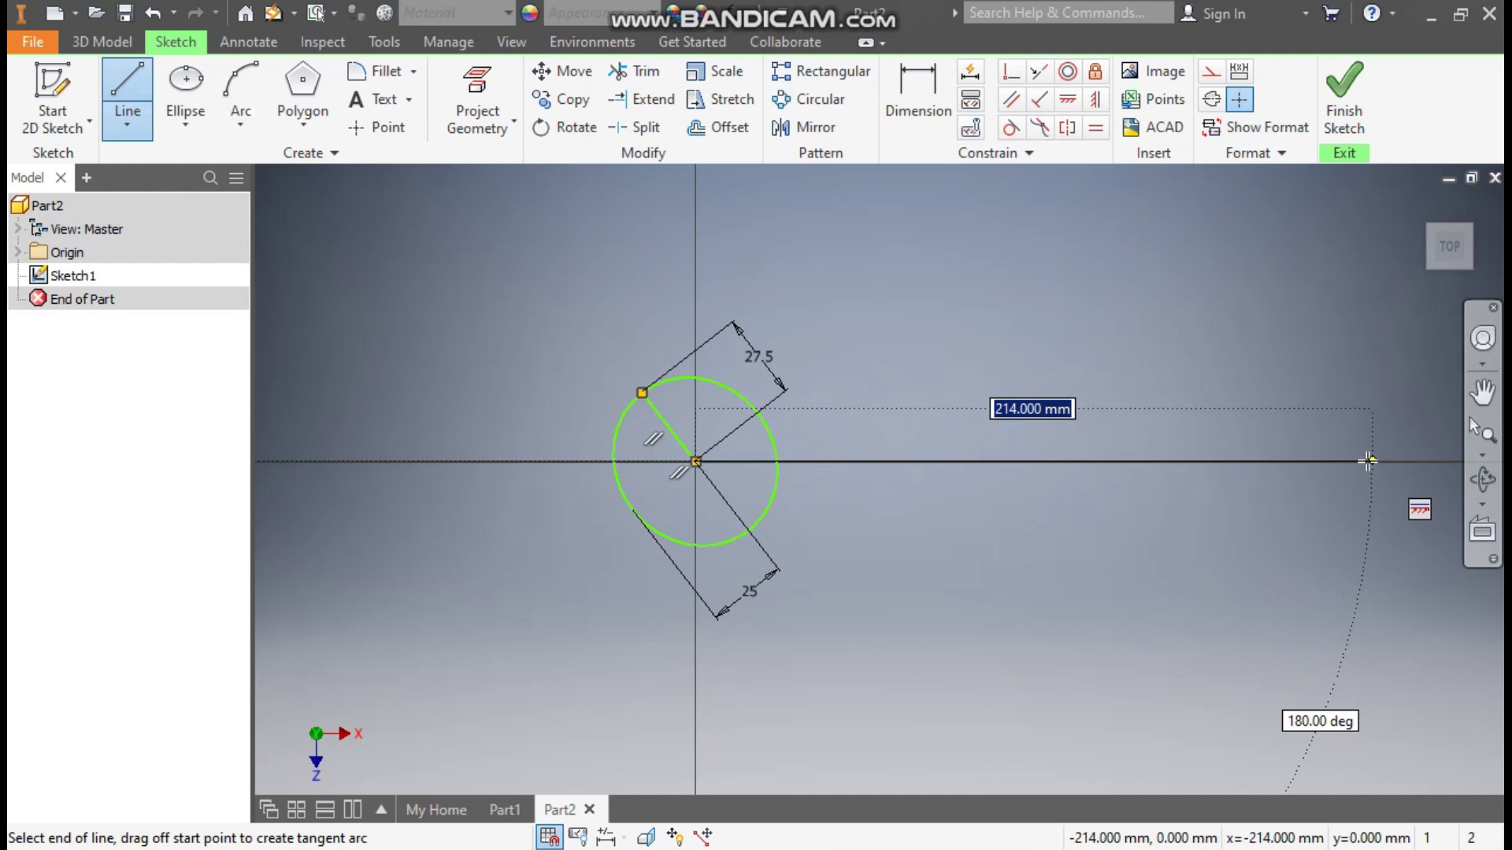
pyautogui.moveTo(1357, 461); pyautogui.dragTo(987, 429, button='middle')
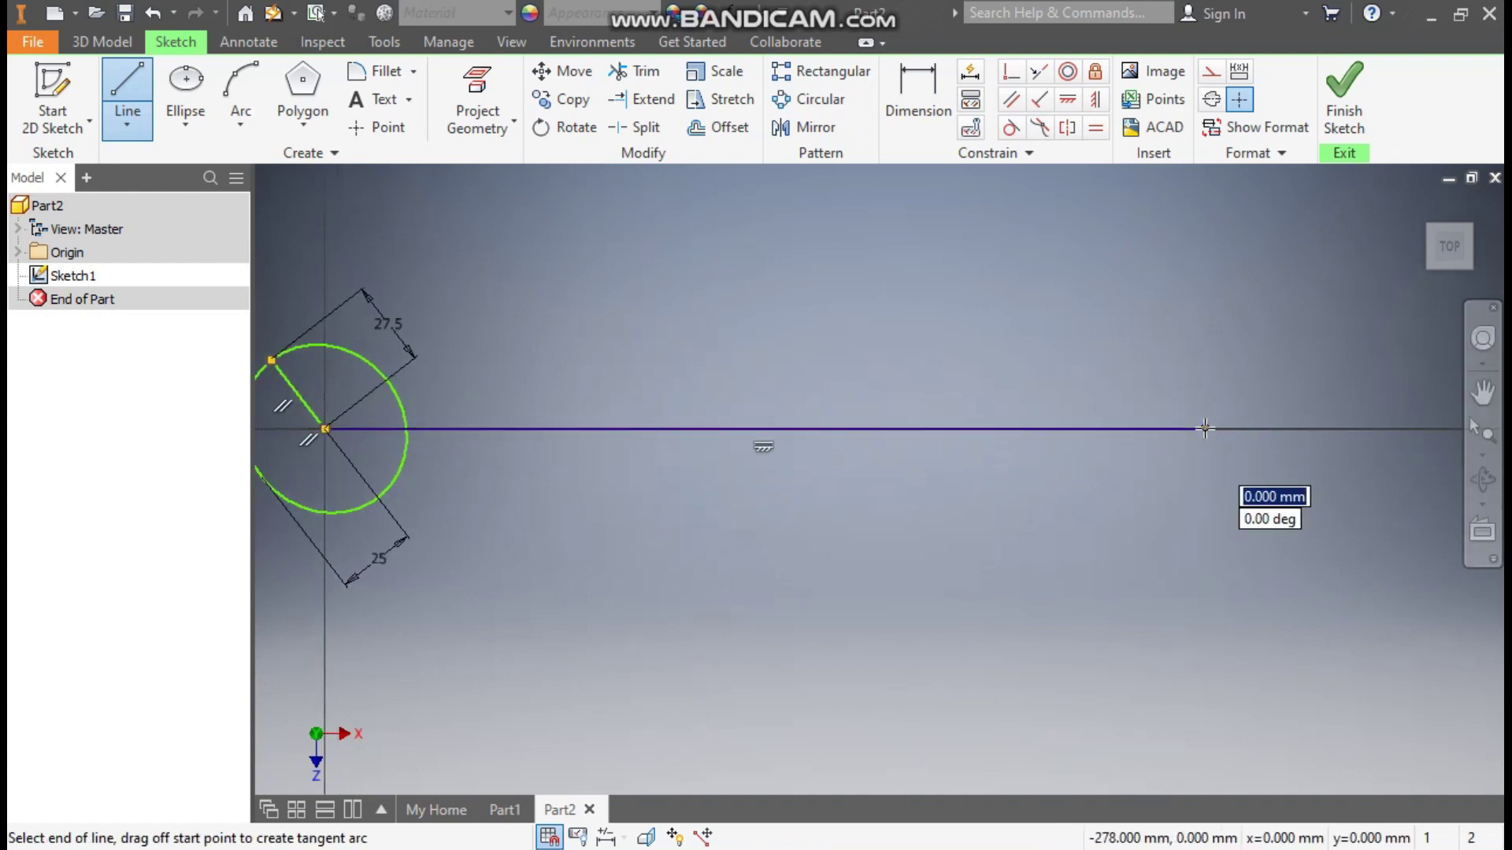
pyautogui.click(1205, 428)
pyautogui.press('Escape')
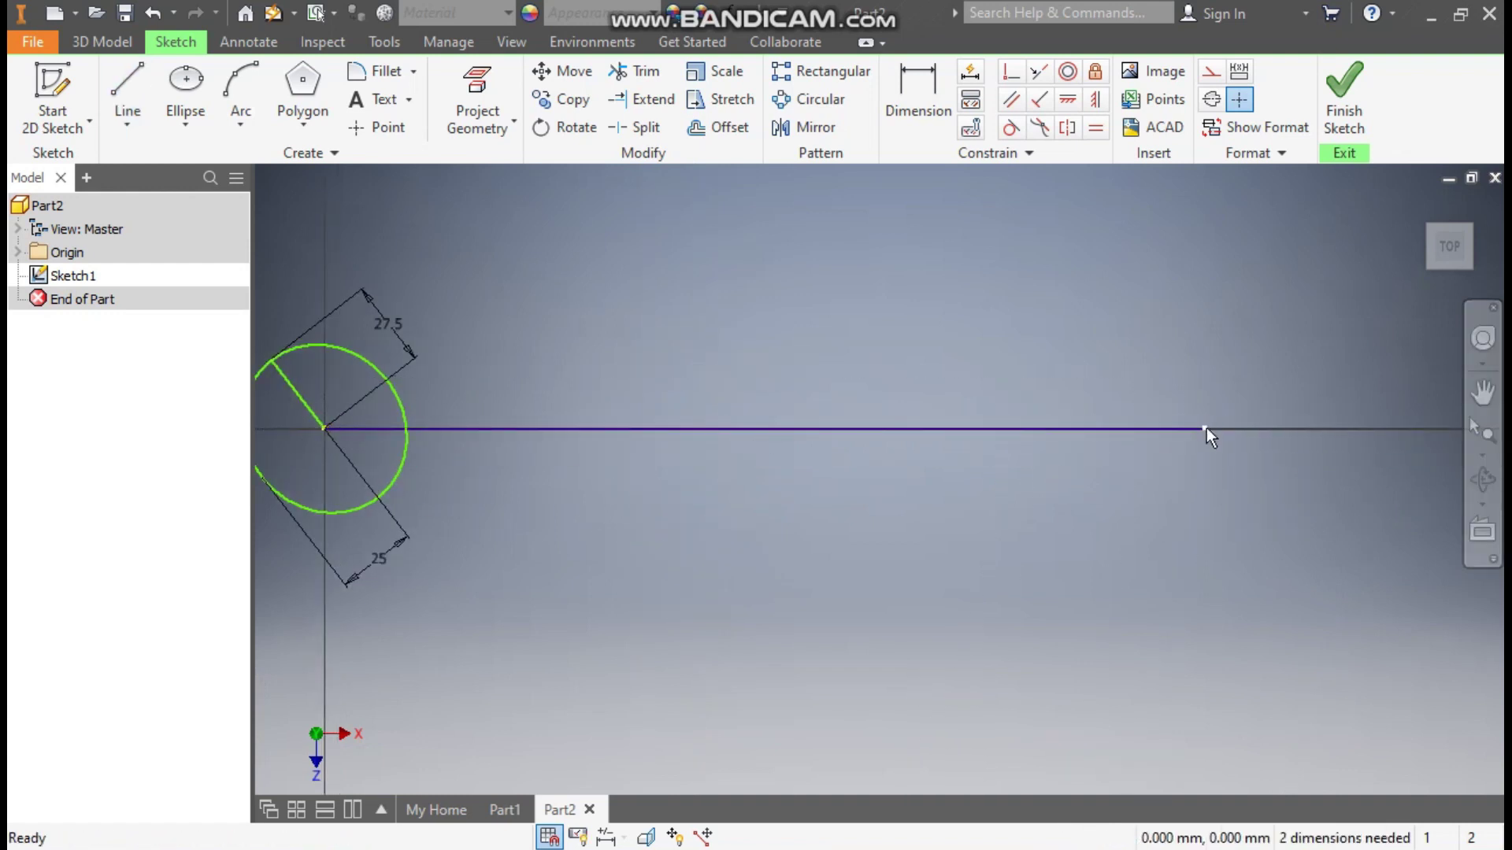
# Dimension the horizontal handle line to 230.
pyautogui.click(923, 110)
pyautogui.click(833, 429)
pyautogui.click(830, 502)
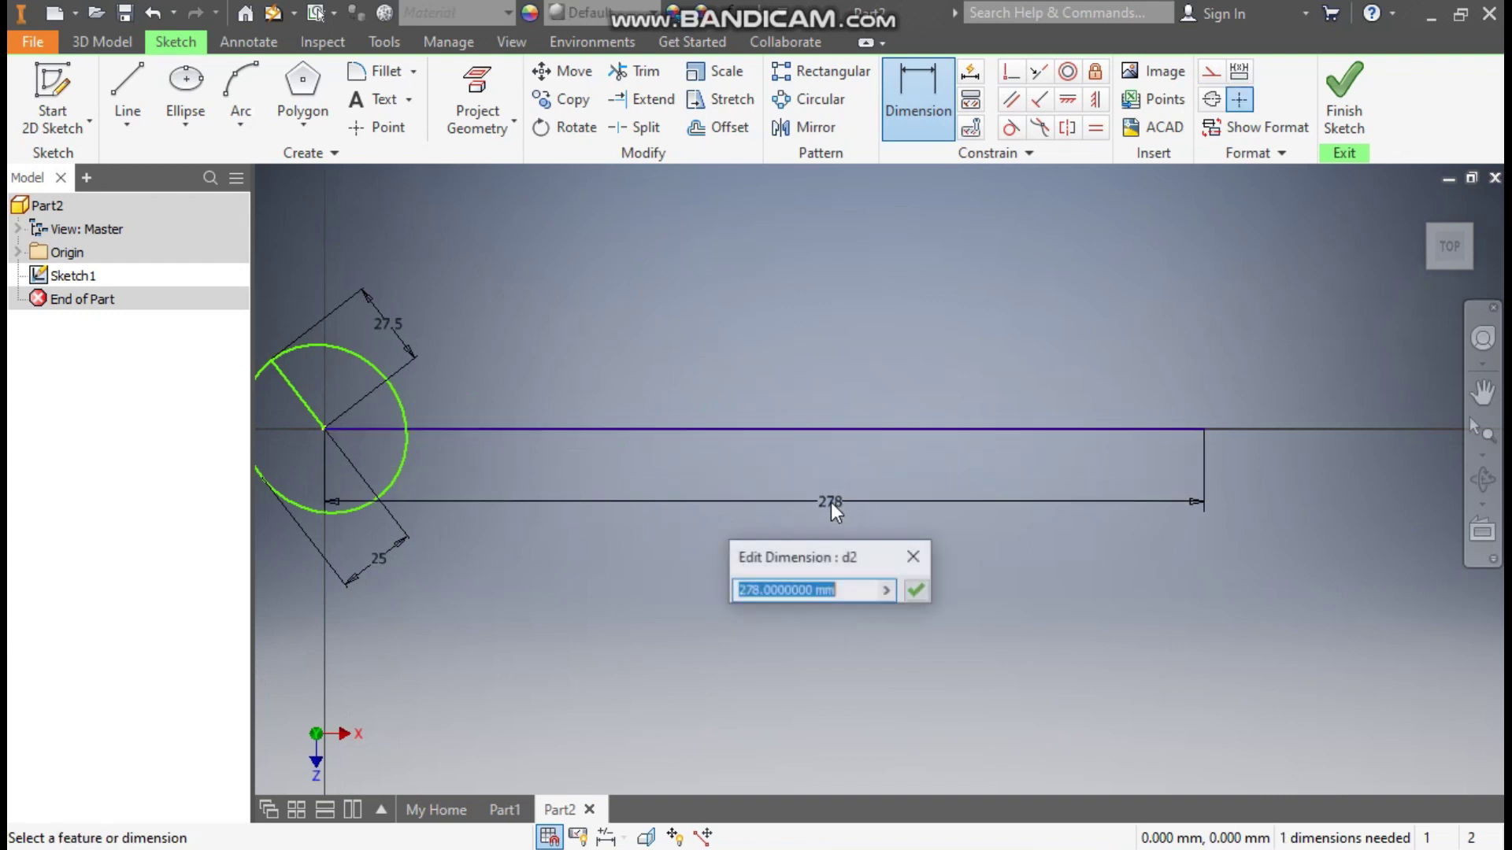
pyautogui.write('230')
pyautogui.press('Return')
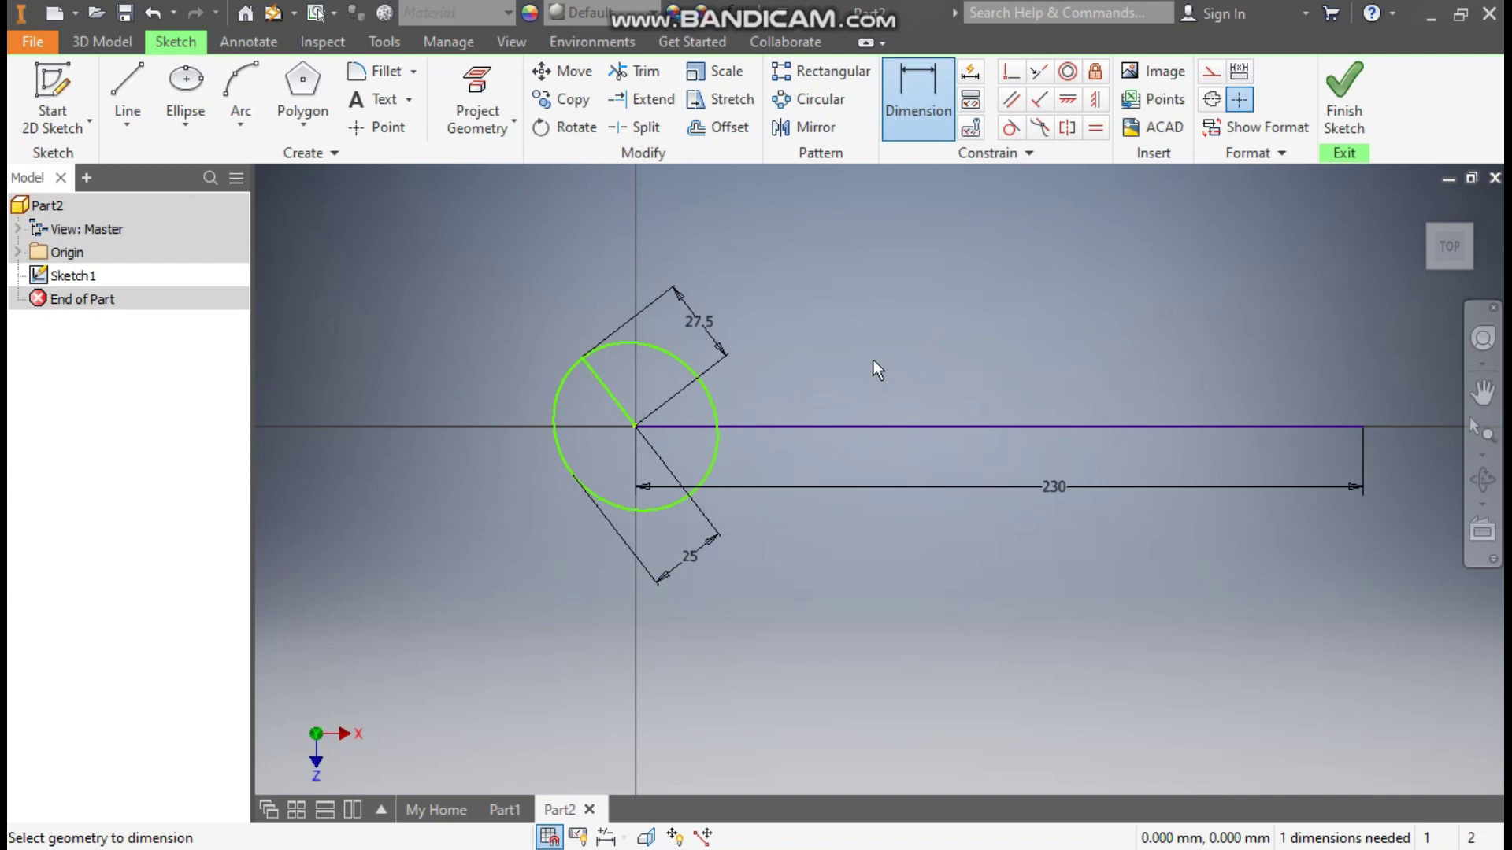
# Set the angle between the horizontal and slanted lines to 107°.
pyautogui.click(820, 426)
pyautogui.click(618, 406)
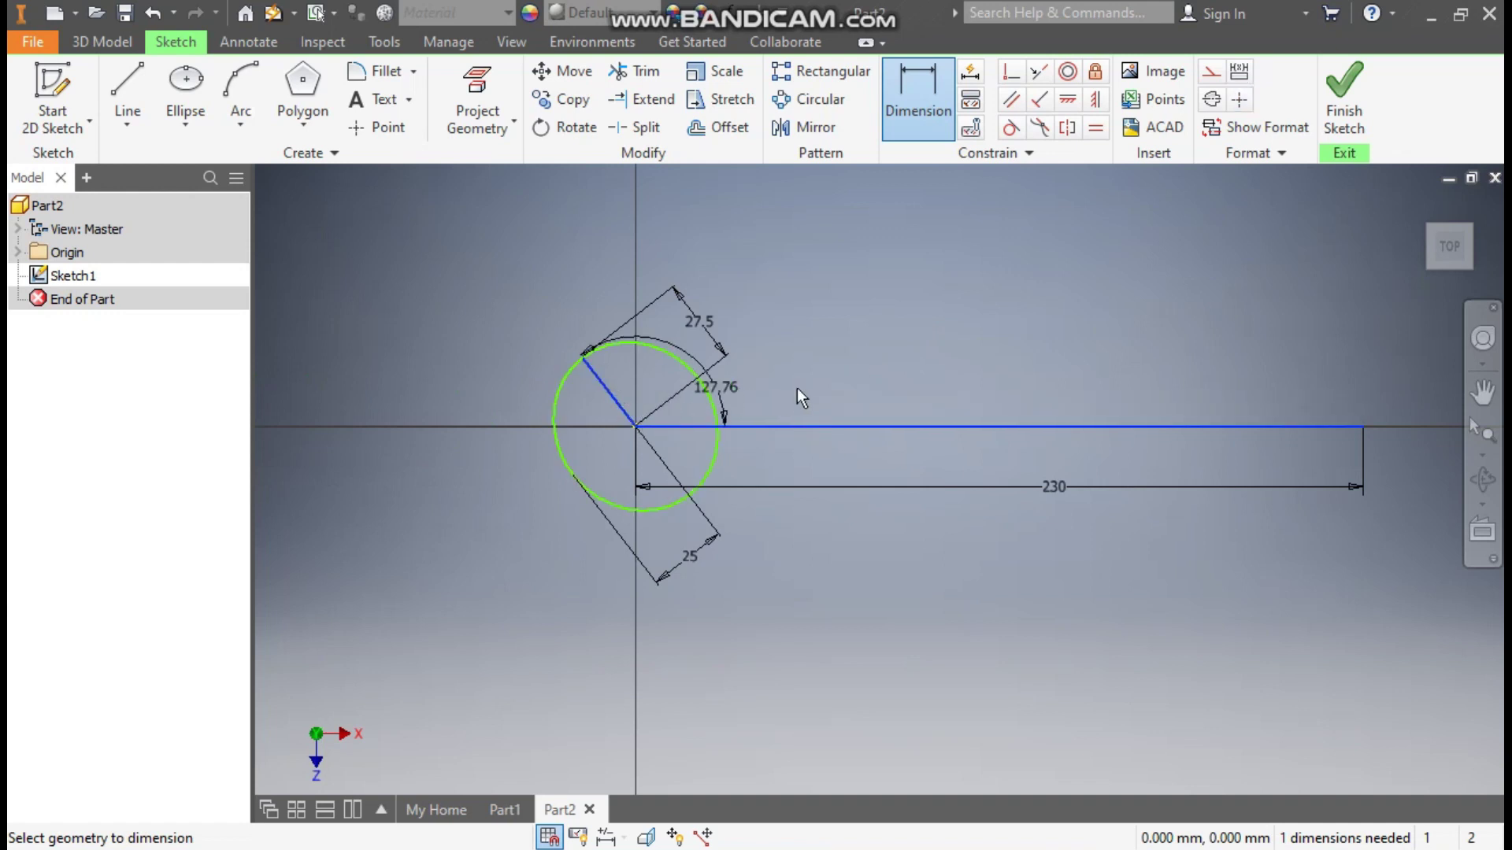
pyautogui.click(819, 386)
pyautogui.write('10')
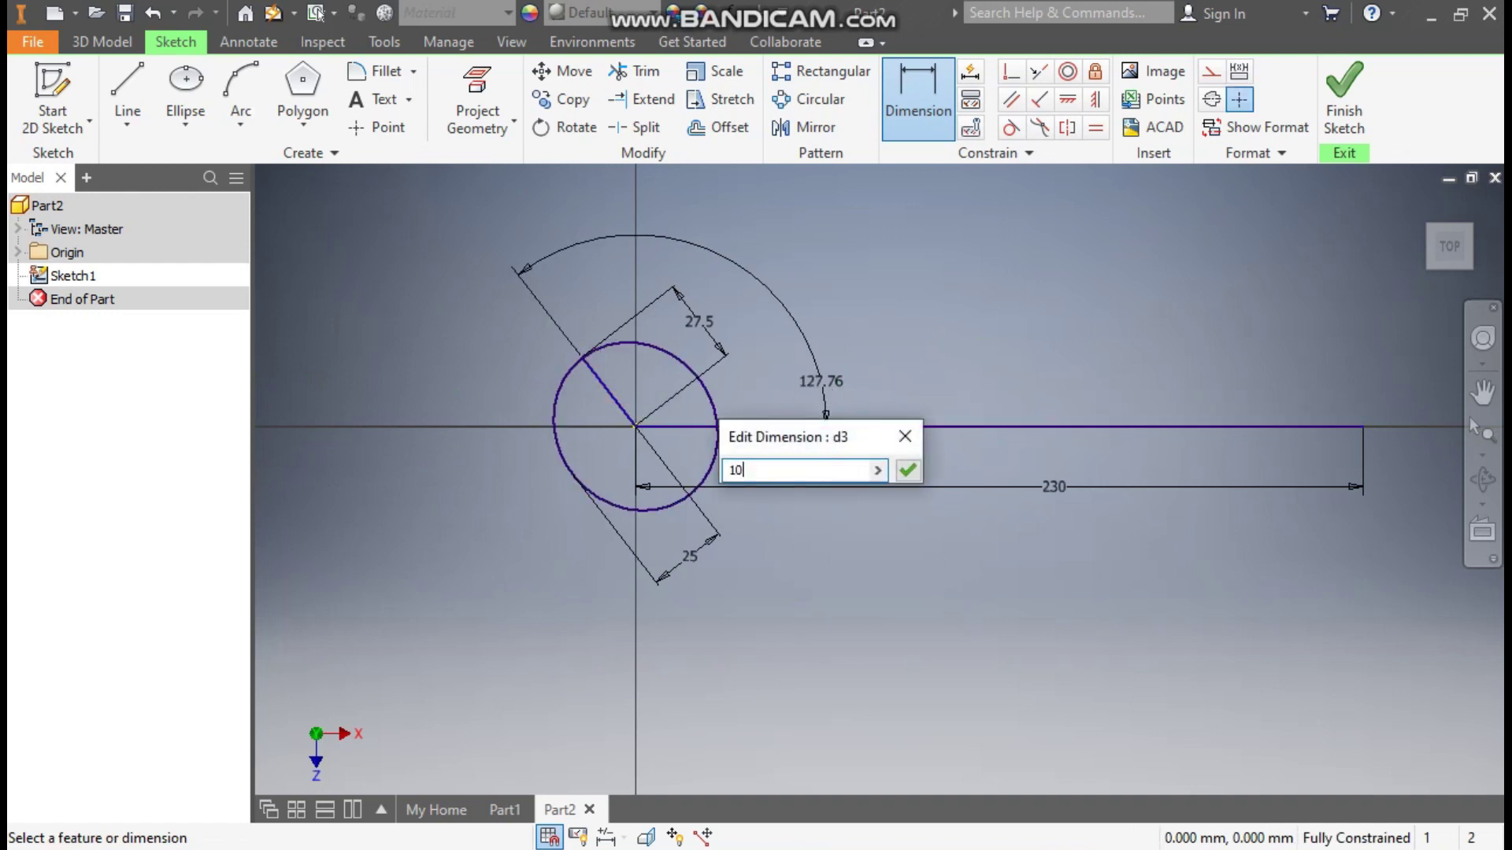
pyautogui.write('7')
pyautogui.press('Return')
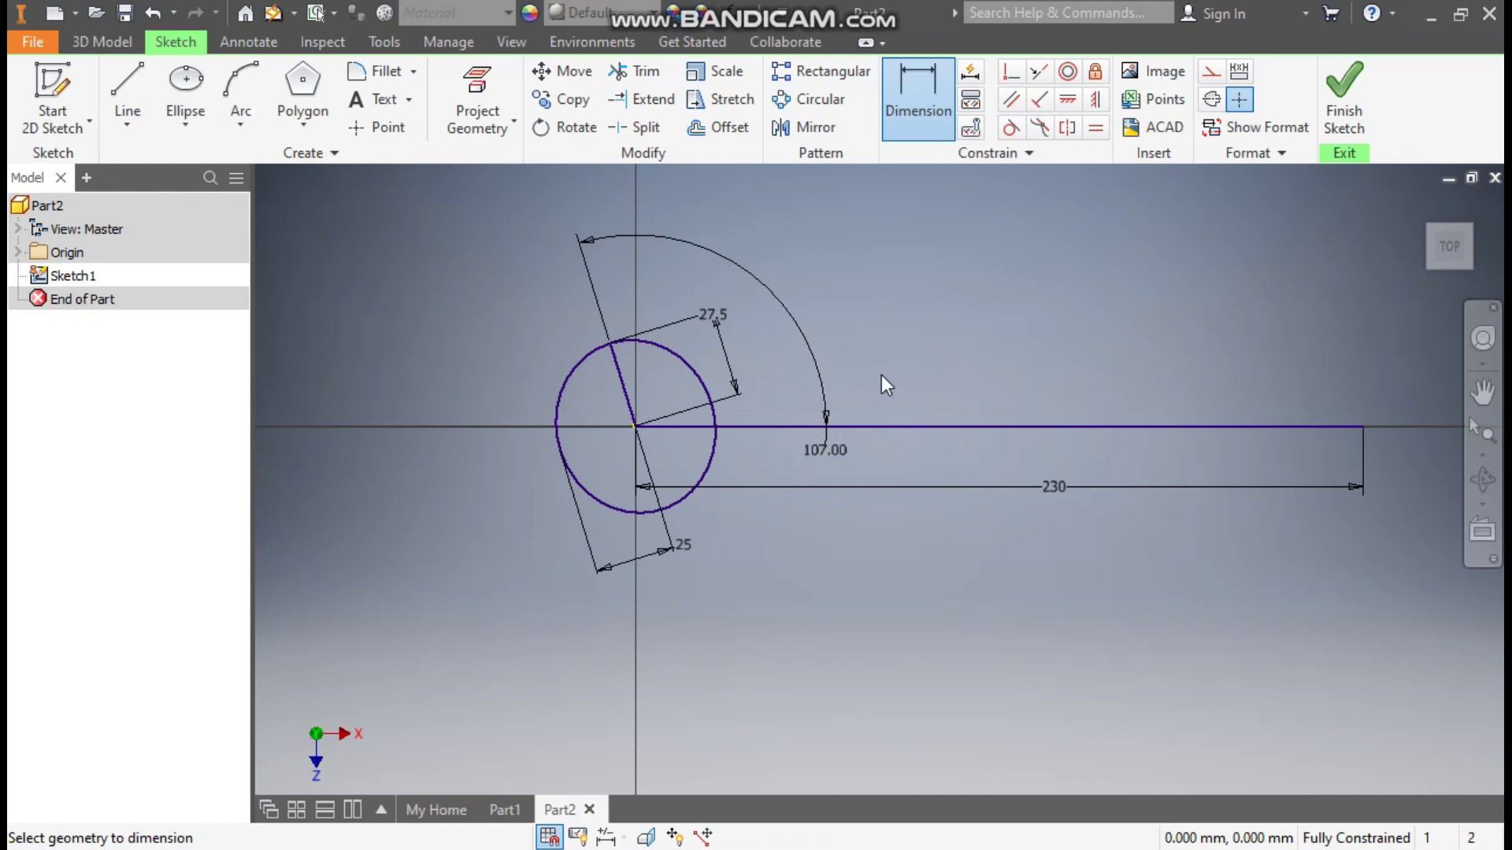
pyautogui.press('Escape')
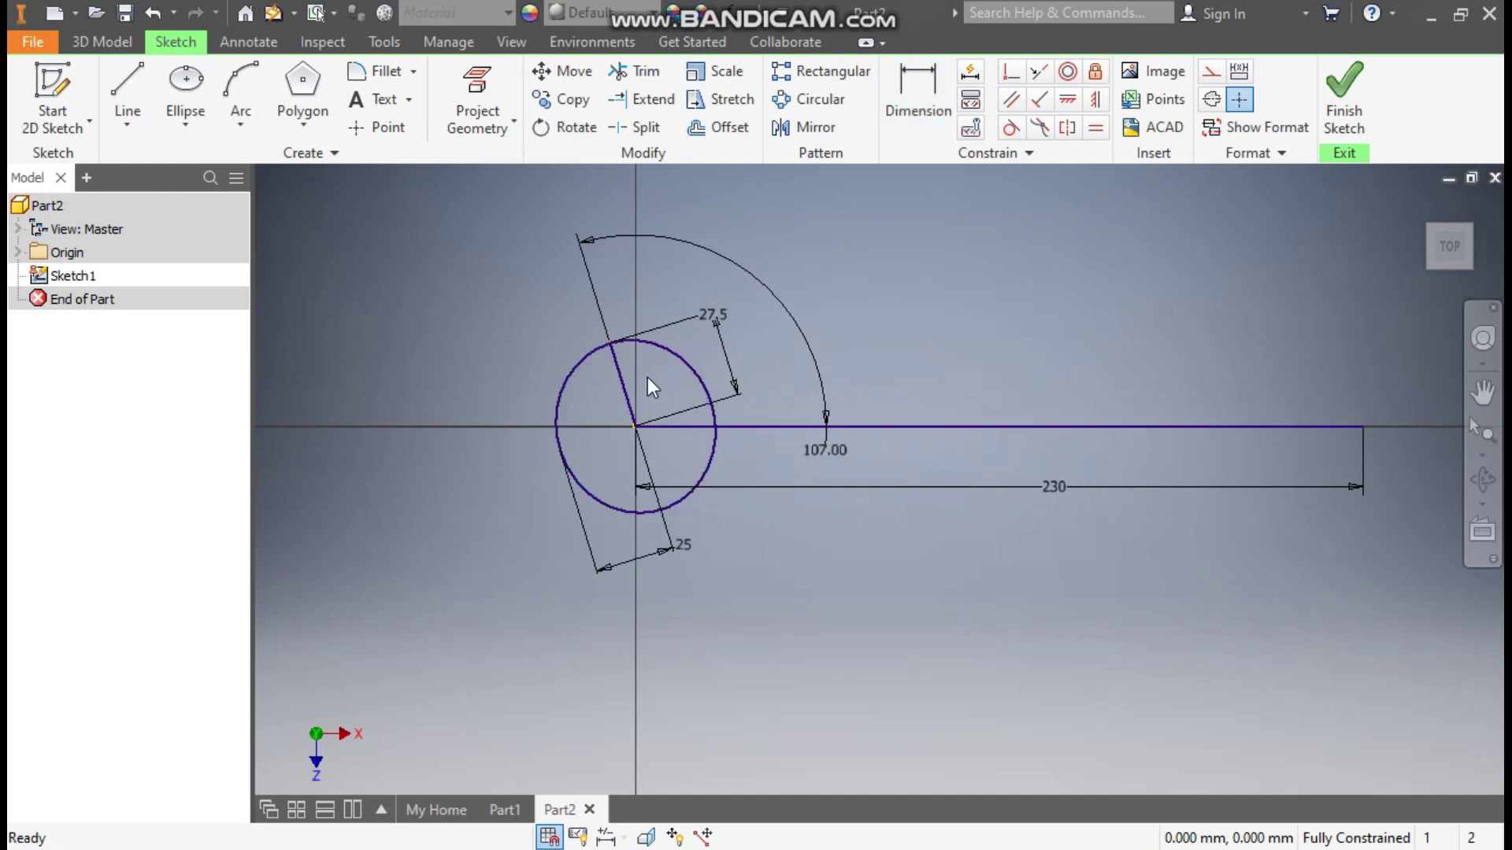
# Convert the slanted line and the horizontal line to construction geometry.
pyautogui.click(620, 376)
pyautogui.click(1235, 73)
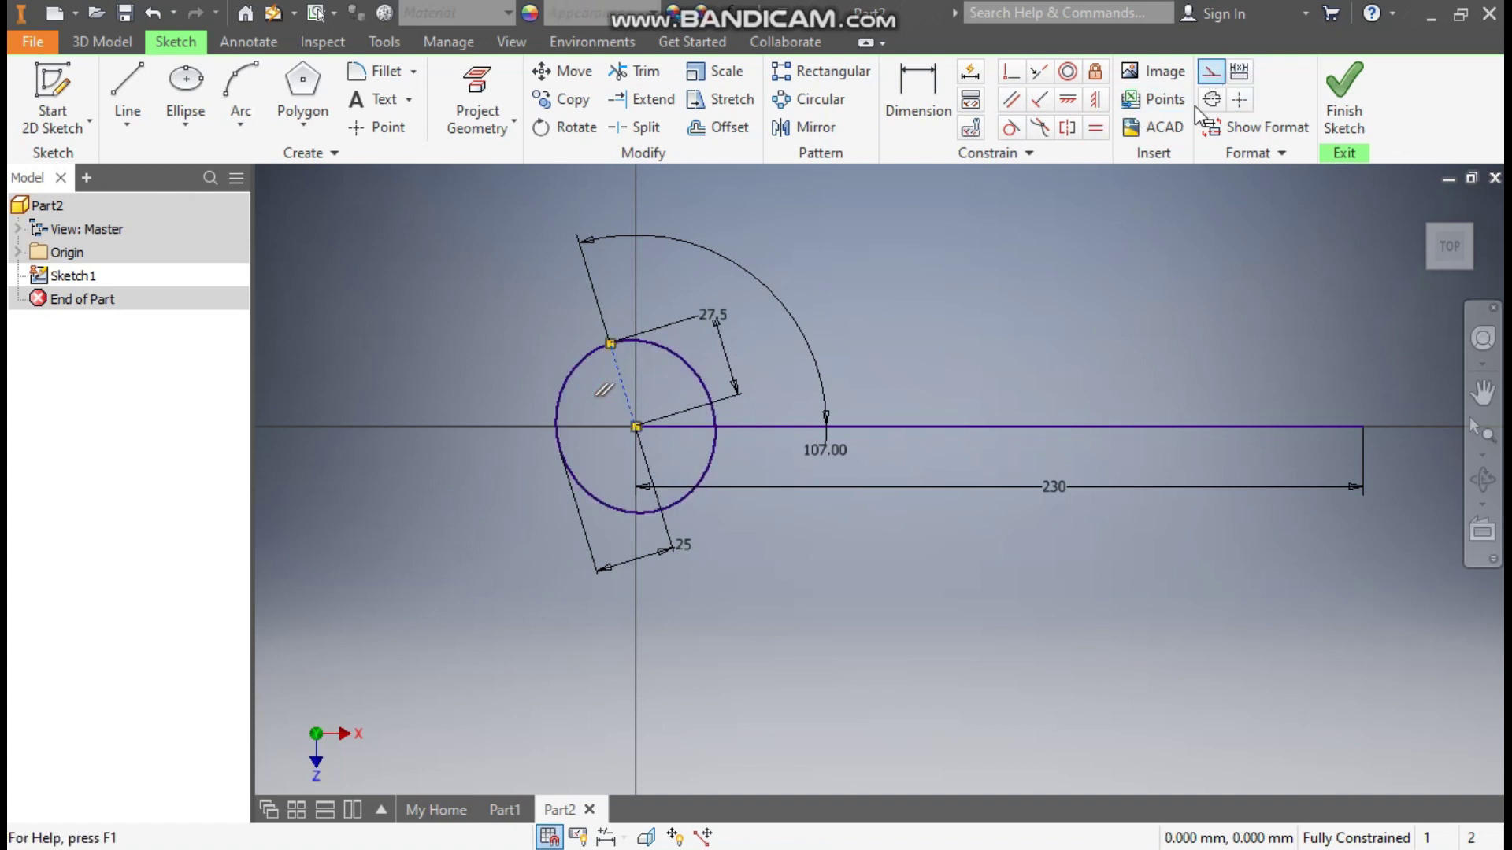
pyautogui.click(951, 430)
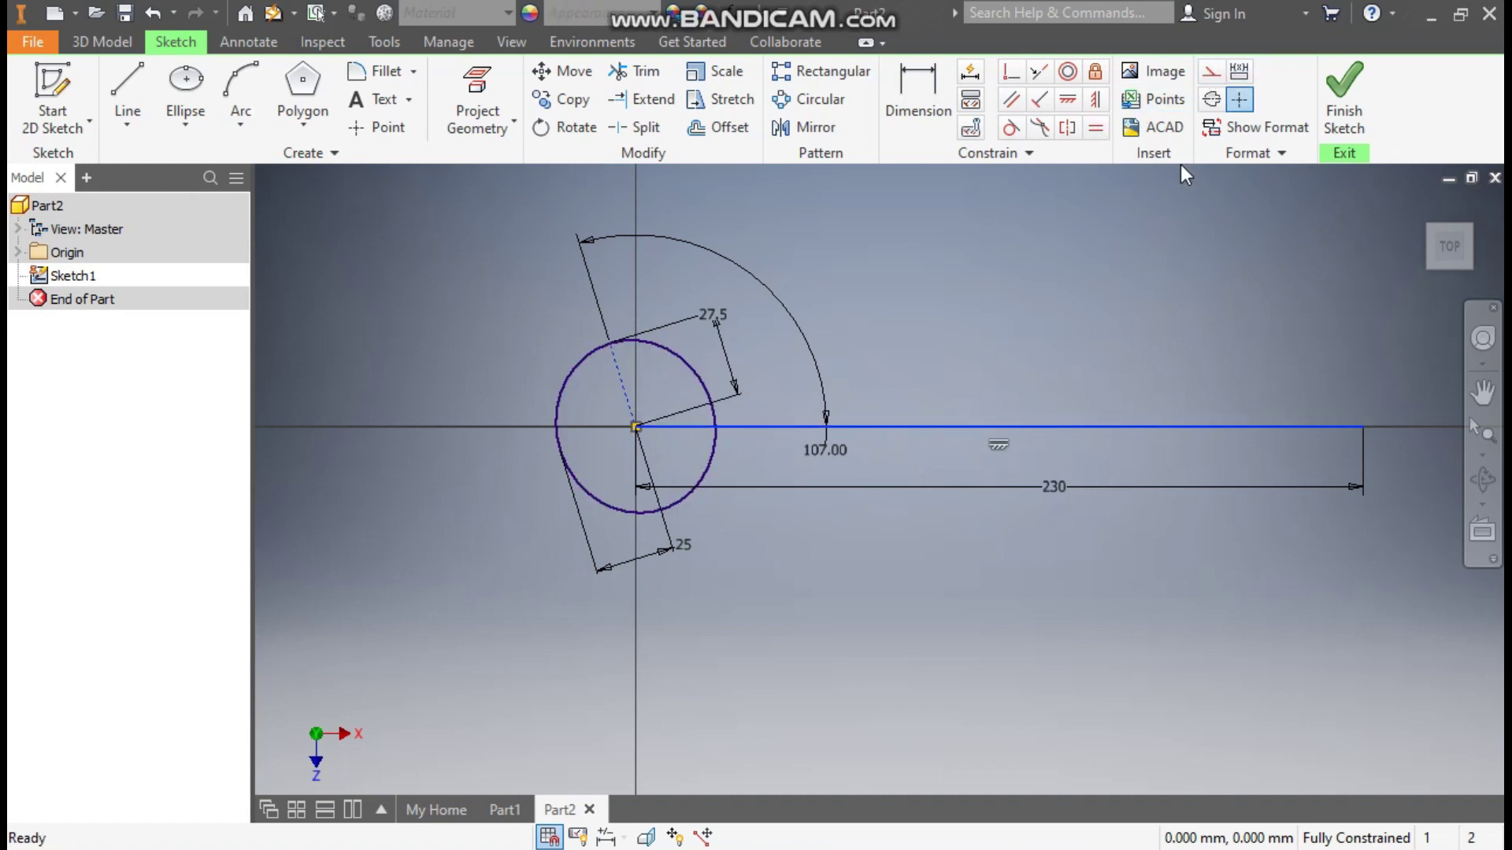
pyautogui.click(1211, 72)
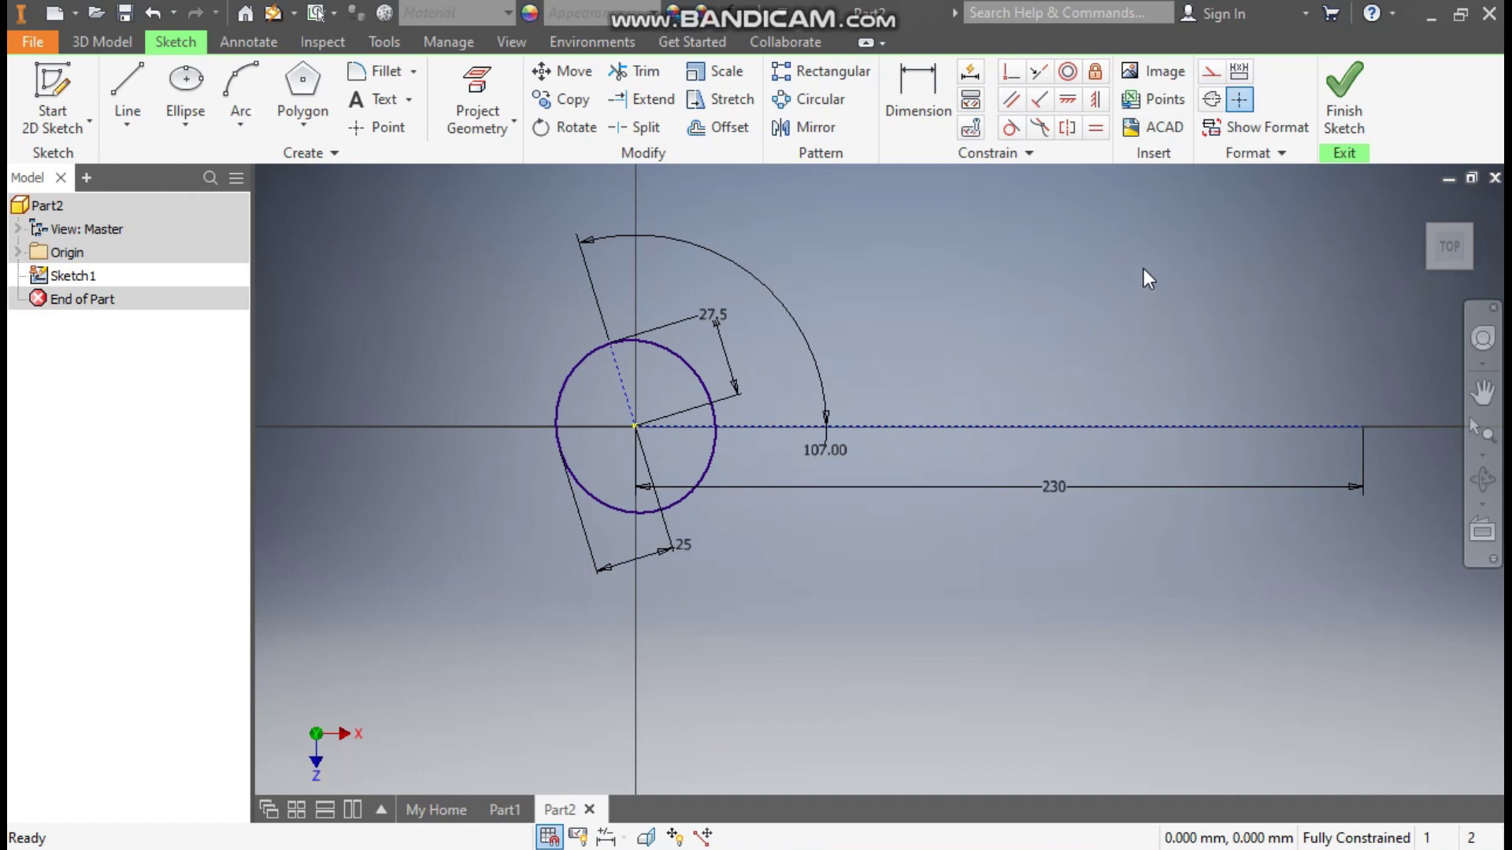
# Draw a line from the circle centre to its lower-left edge and reposition the 27.5 dimension.
pyautogui.click(127, 88)
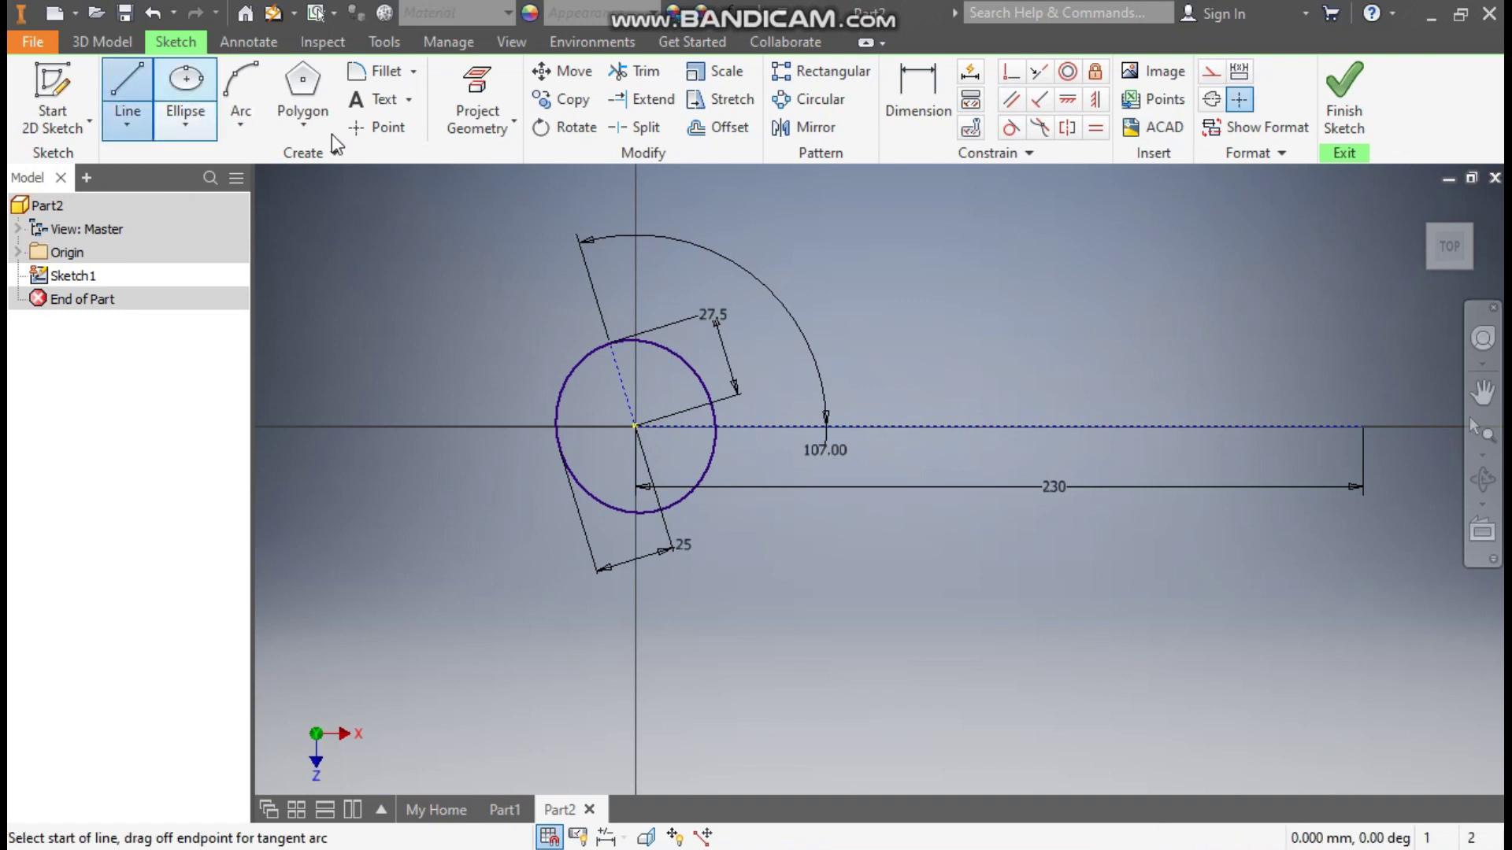
pyautogui.click(635, 426)
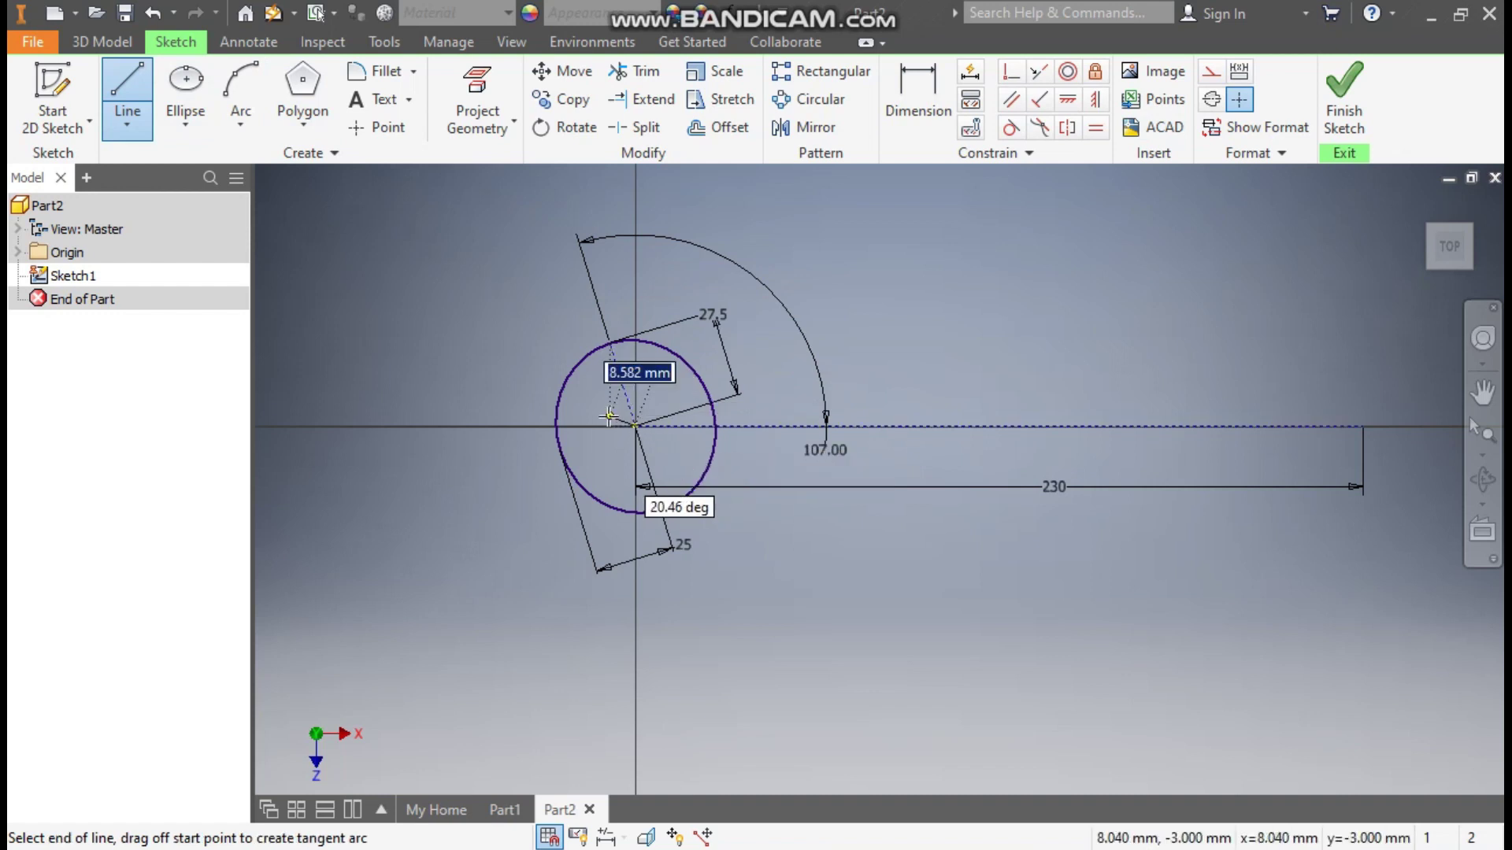
pyautogui.scroll(5, 609, 416)
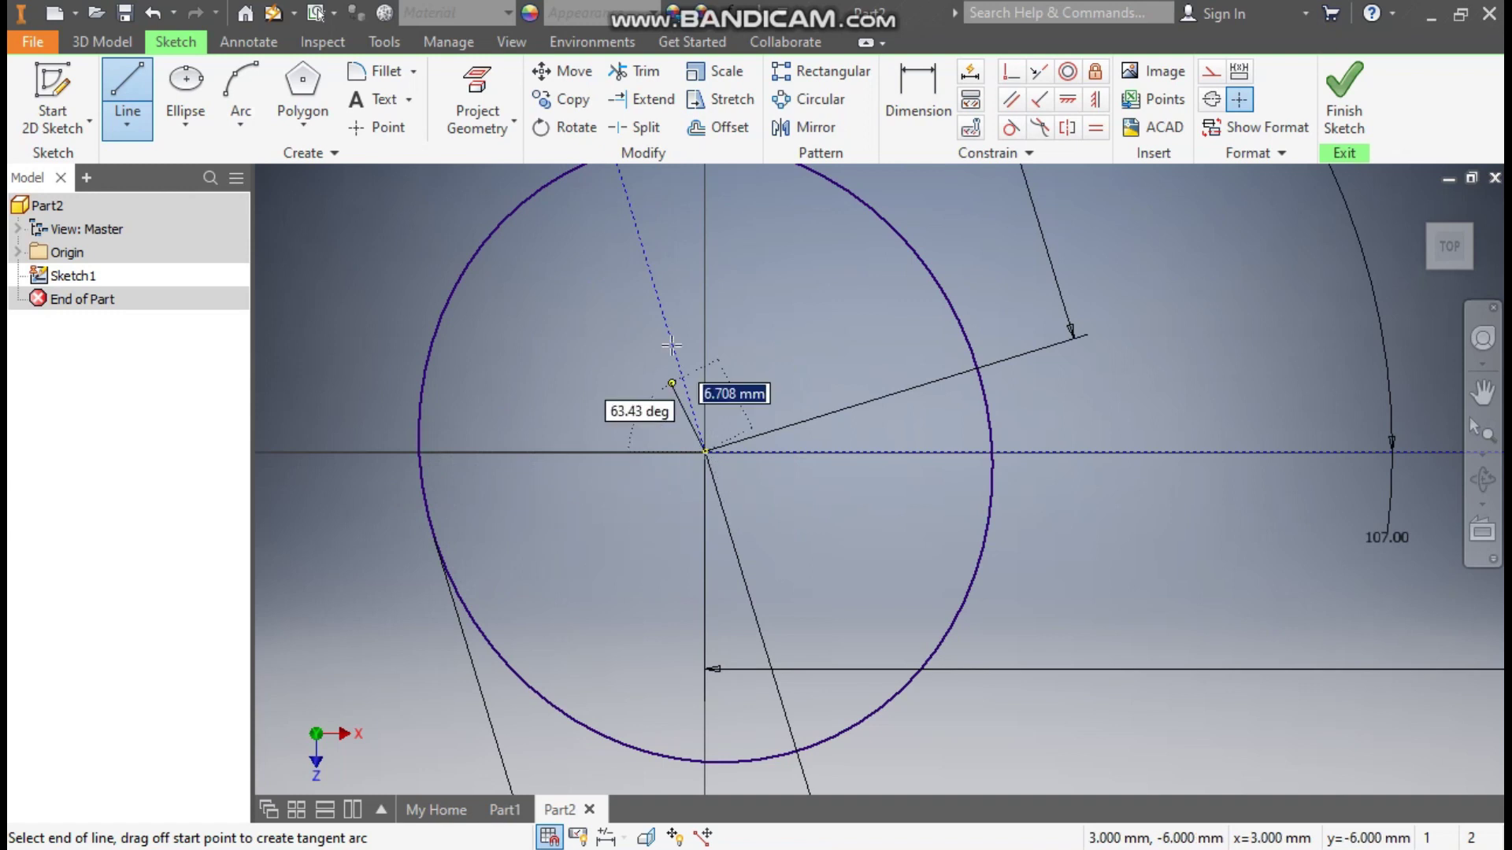
pyautogui.doubleClick(434, 536)
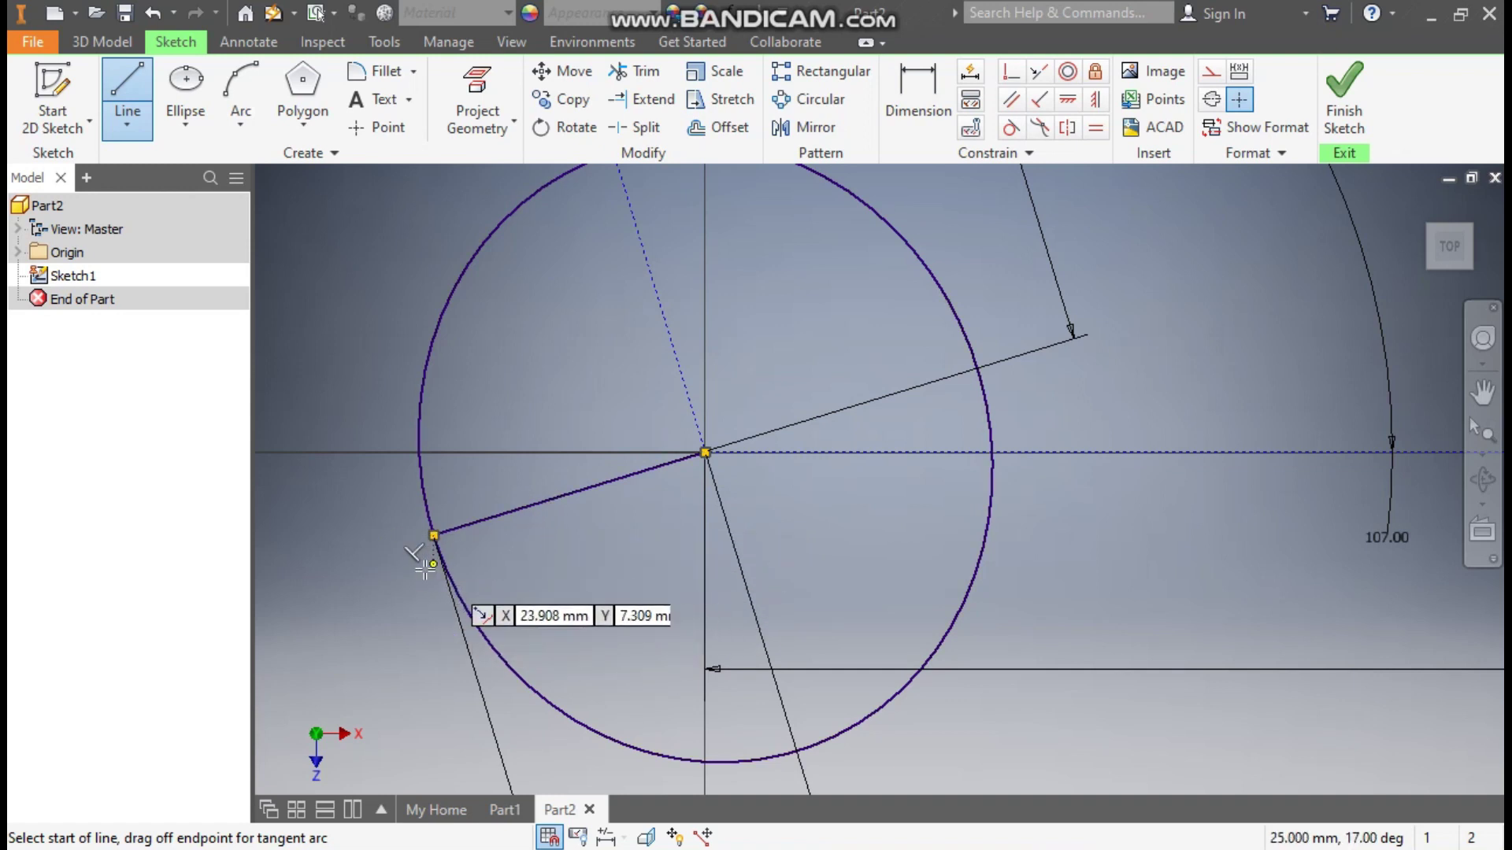
pyautogui.scroll(-4, 659, 358)
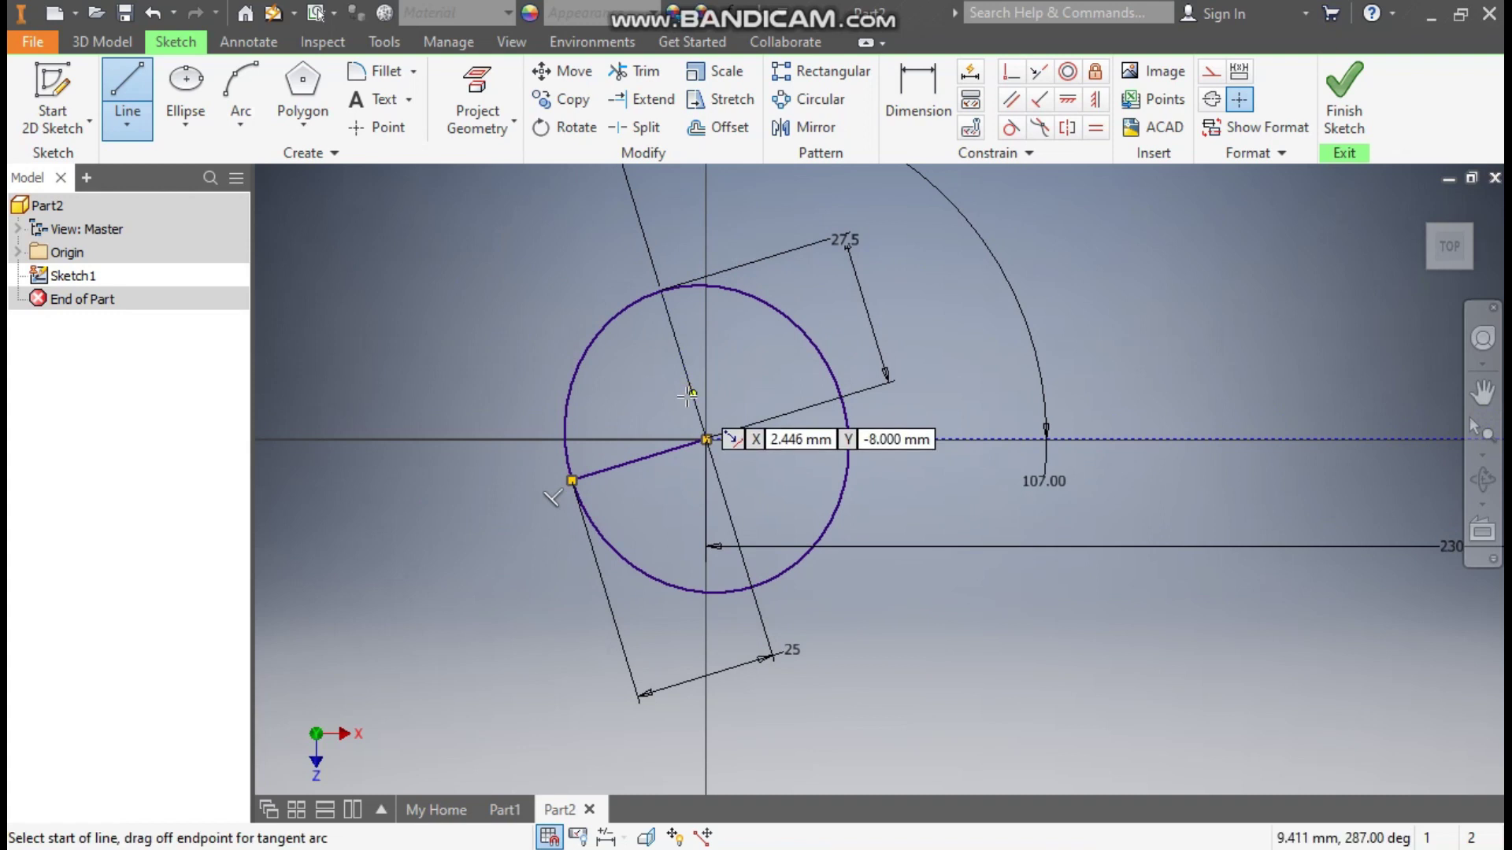
pyautogui.press('Escape')
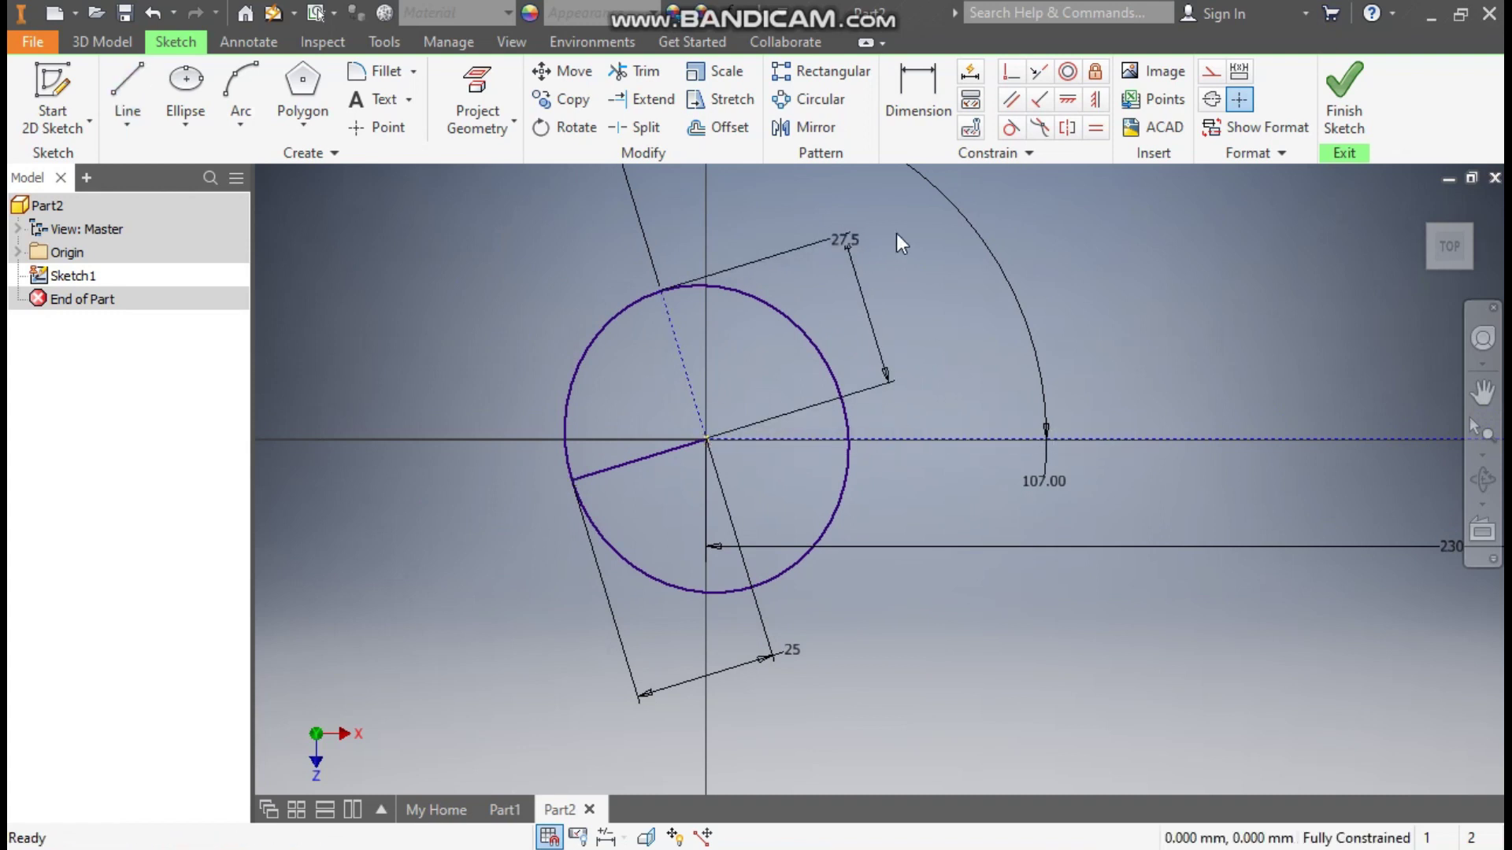
pyautogui.moveTo(850, 271); pyautogui.dragTo(570, 488)
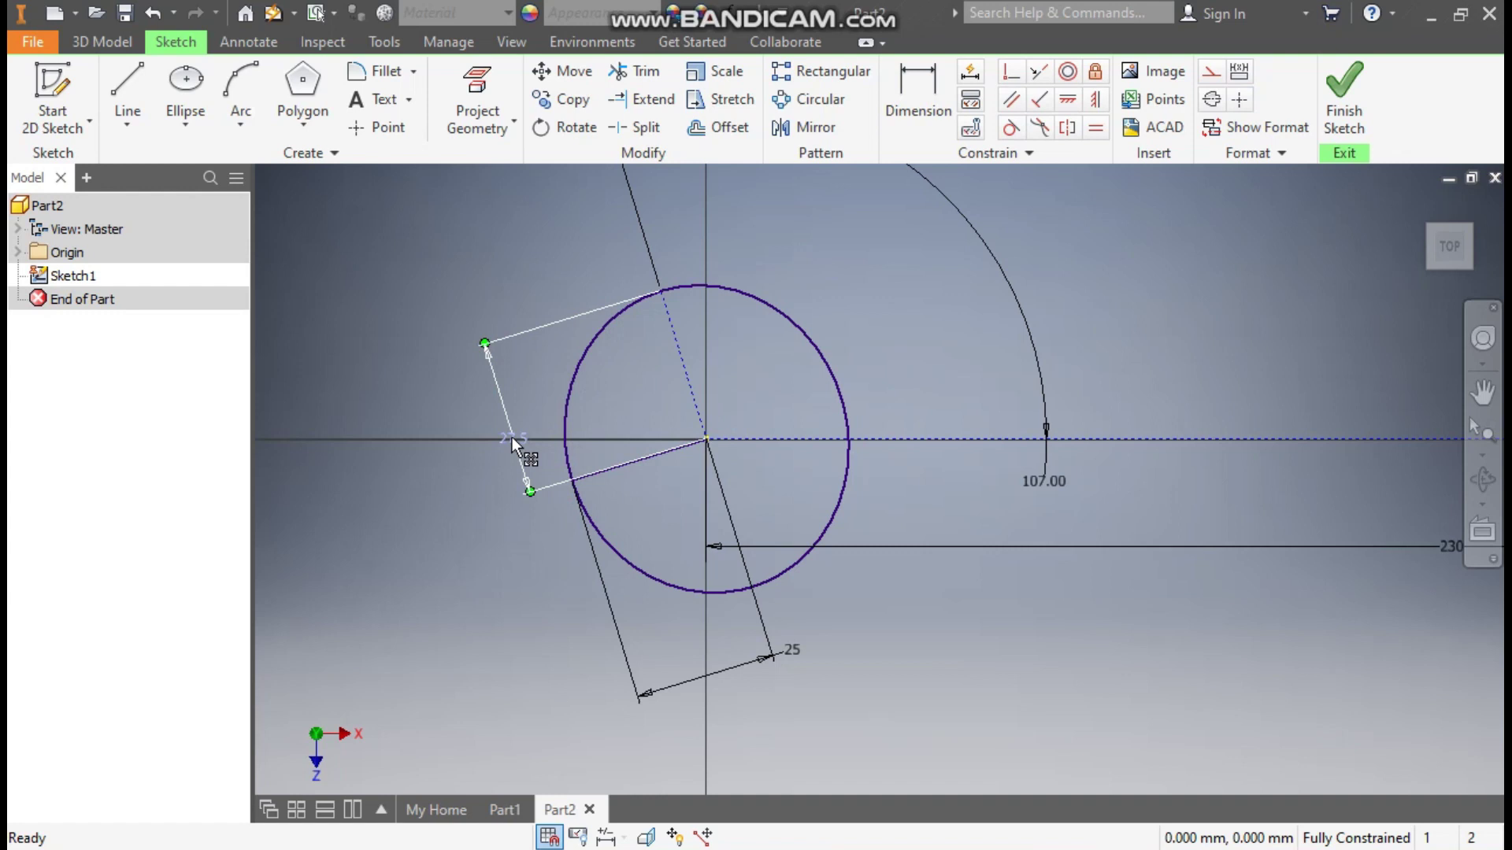
pyautogui.moveTo(510, 436); pyautogui.dragTo(973, 294)
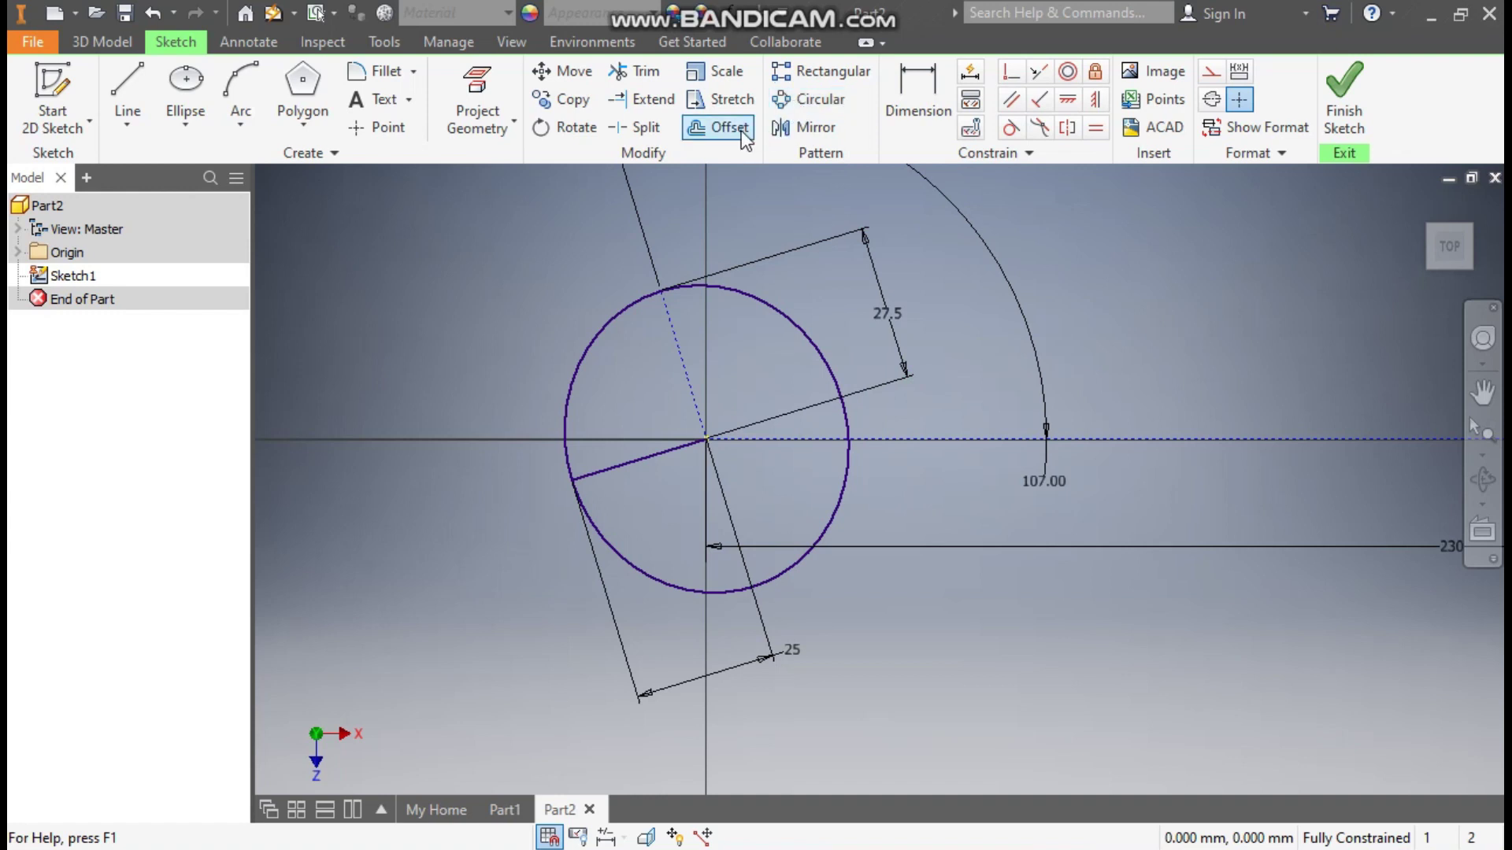
# Offset the centre line twice, by 12.7 and 12.804, with loop selection off.
pyautogui.click(720, 127)
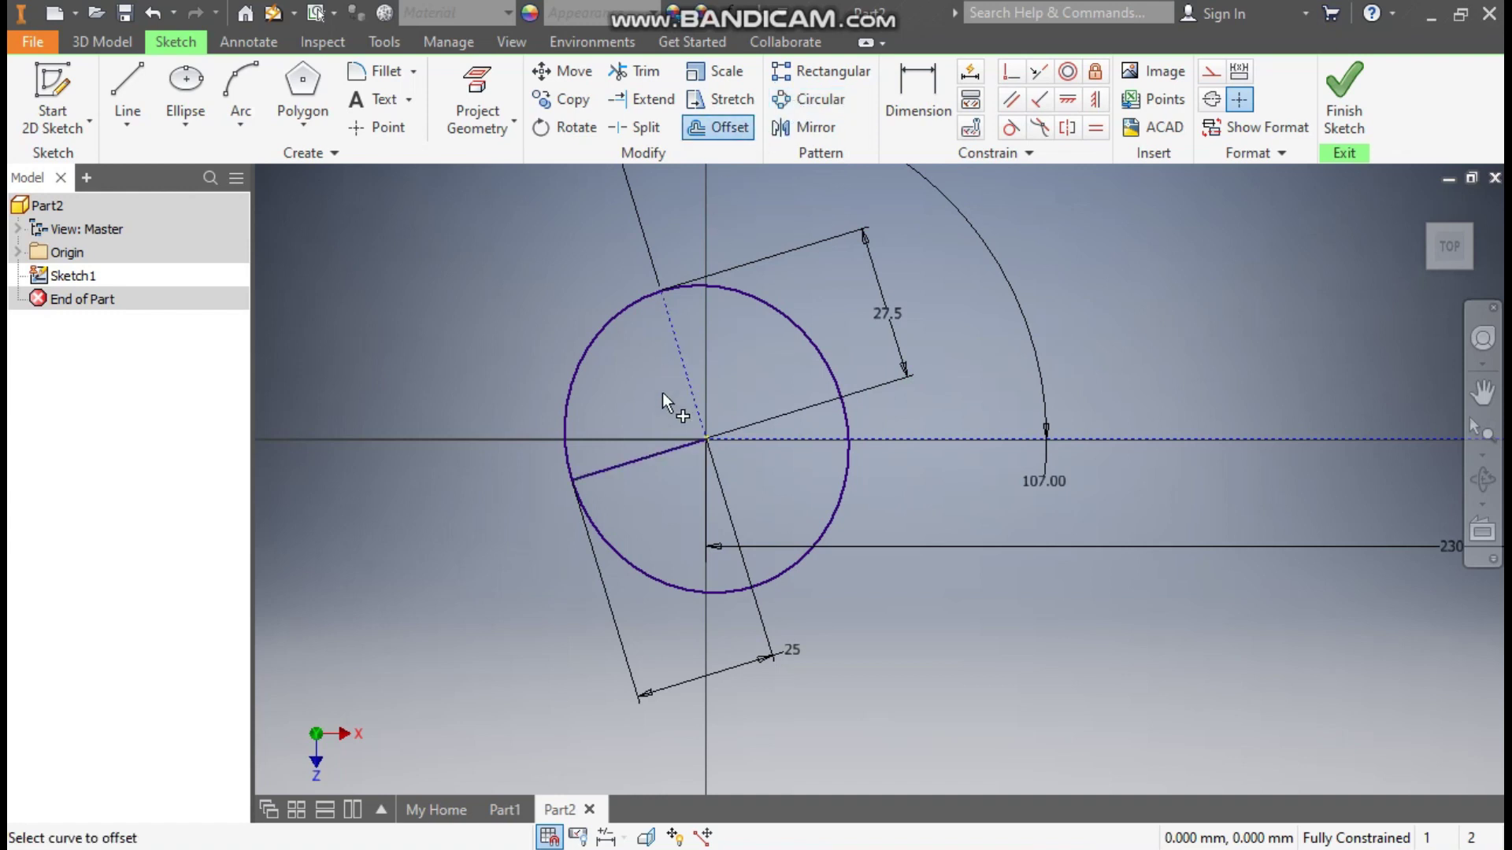
pyautogui.rightClick(652, 459)
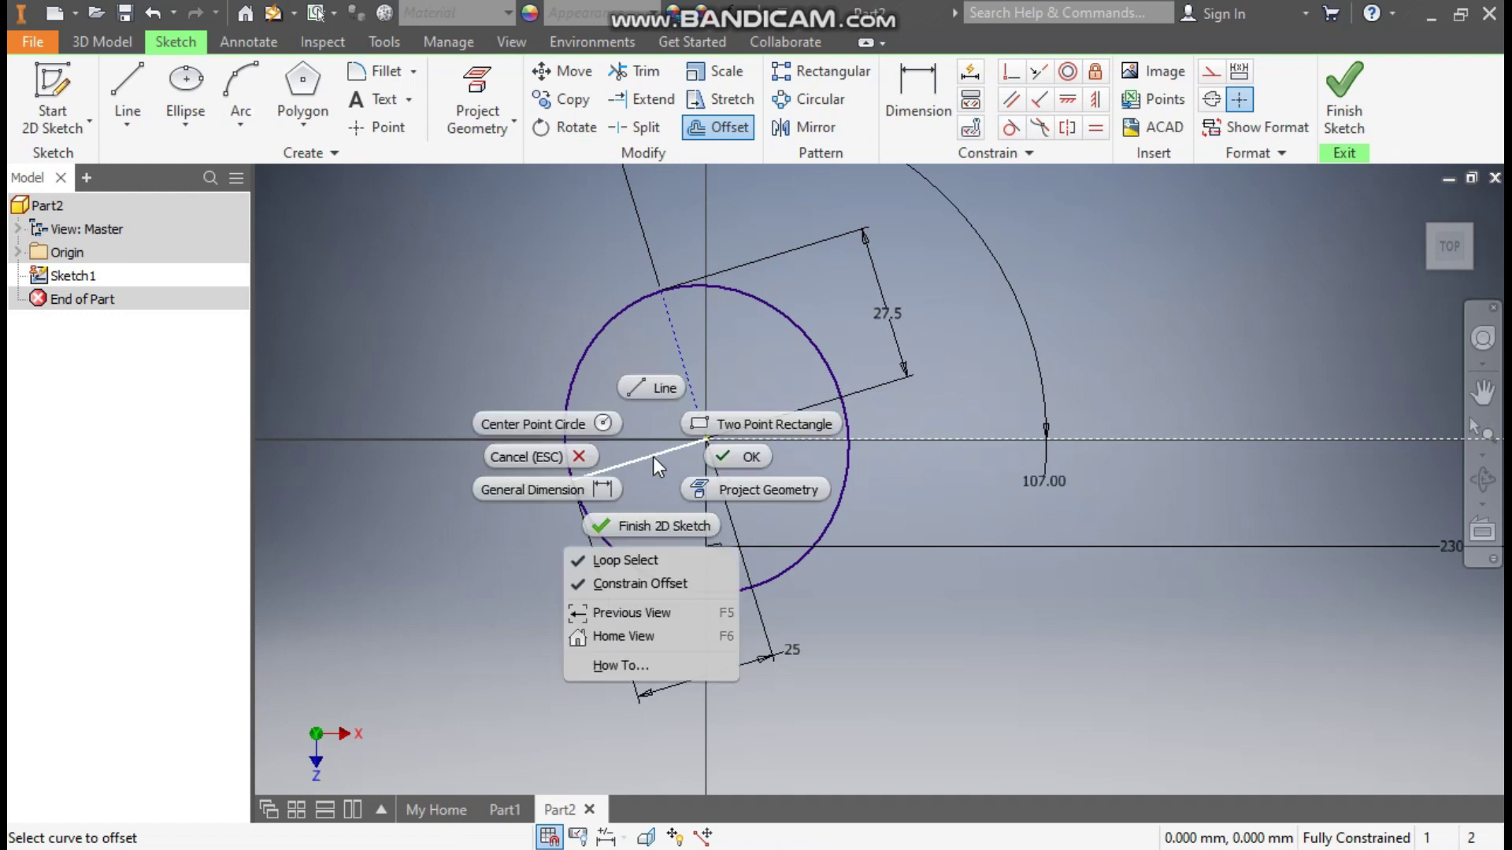
pyautogui.click(652, 559)
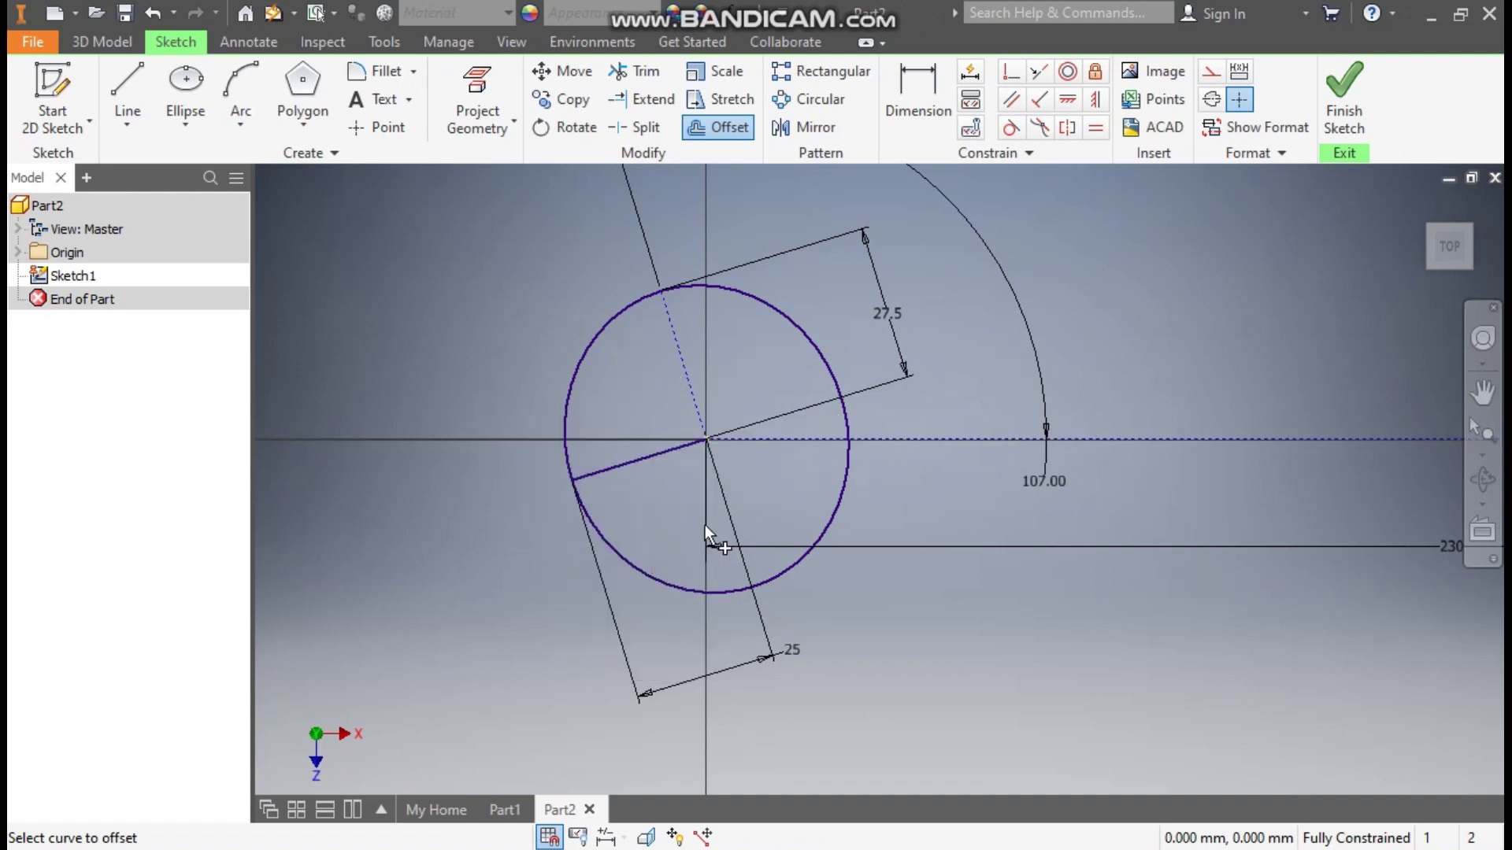
pyautogui.click(634, 423)
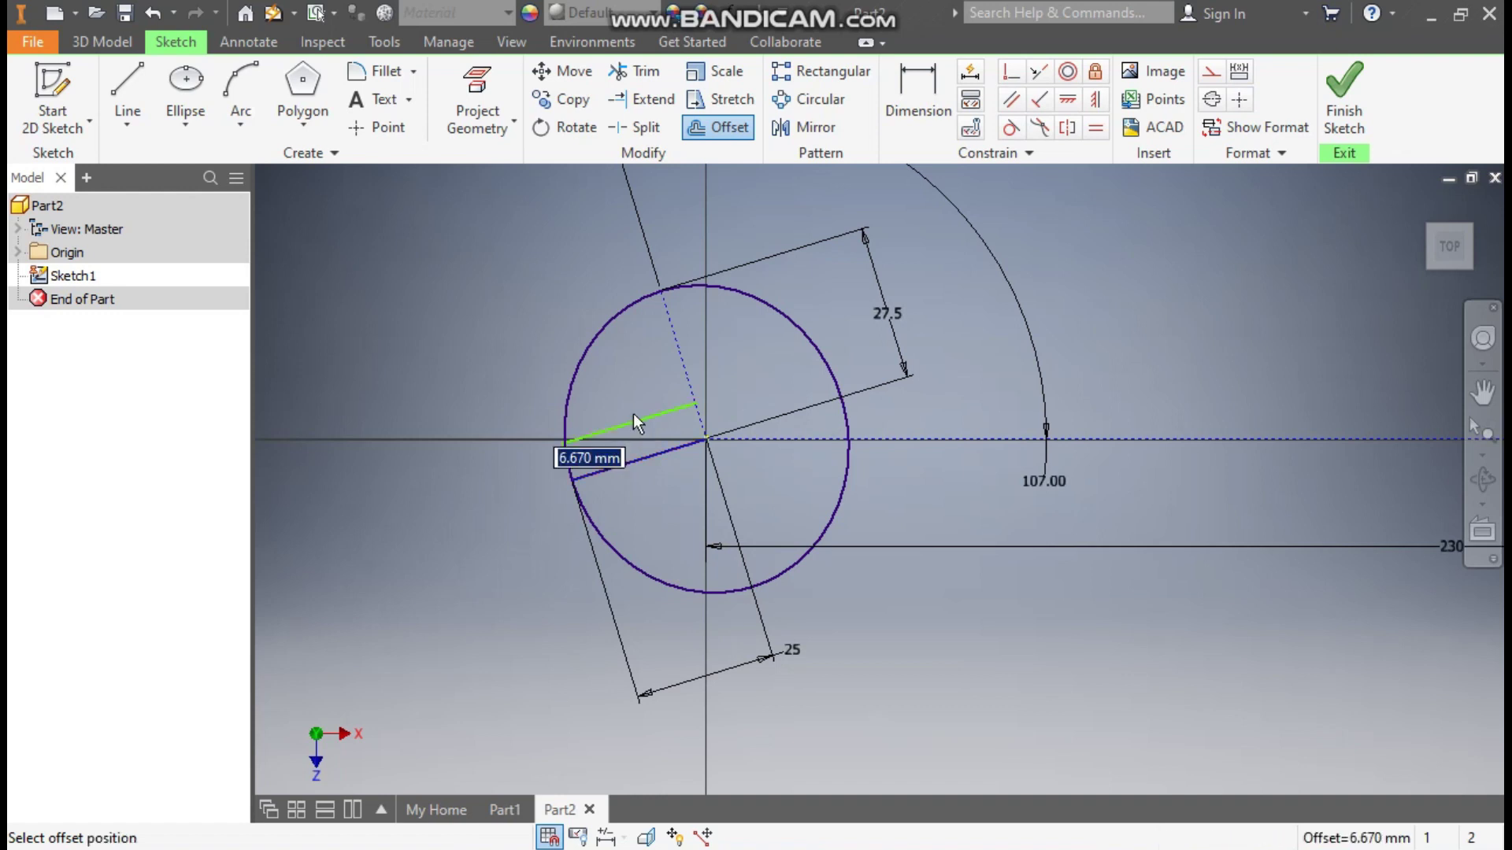
pyautogui.write('12.7')
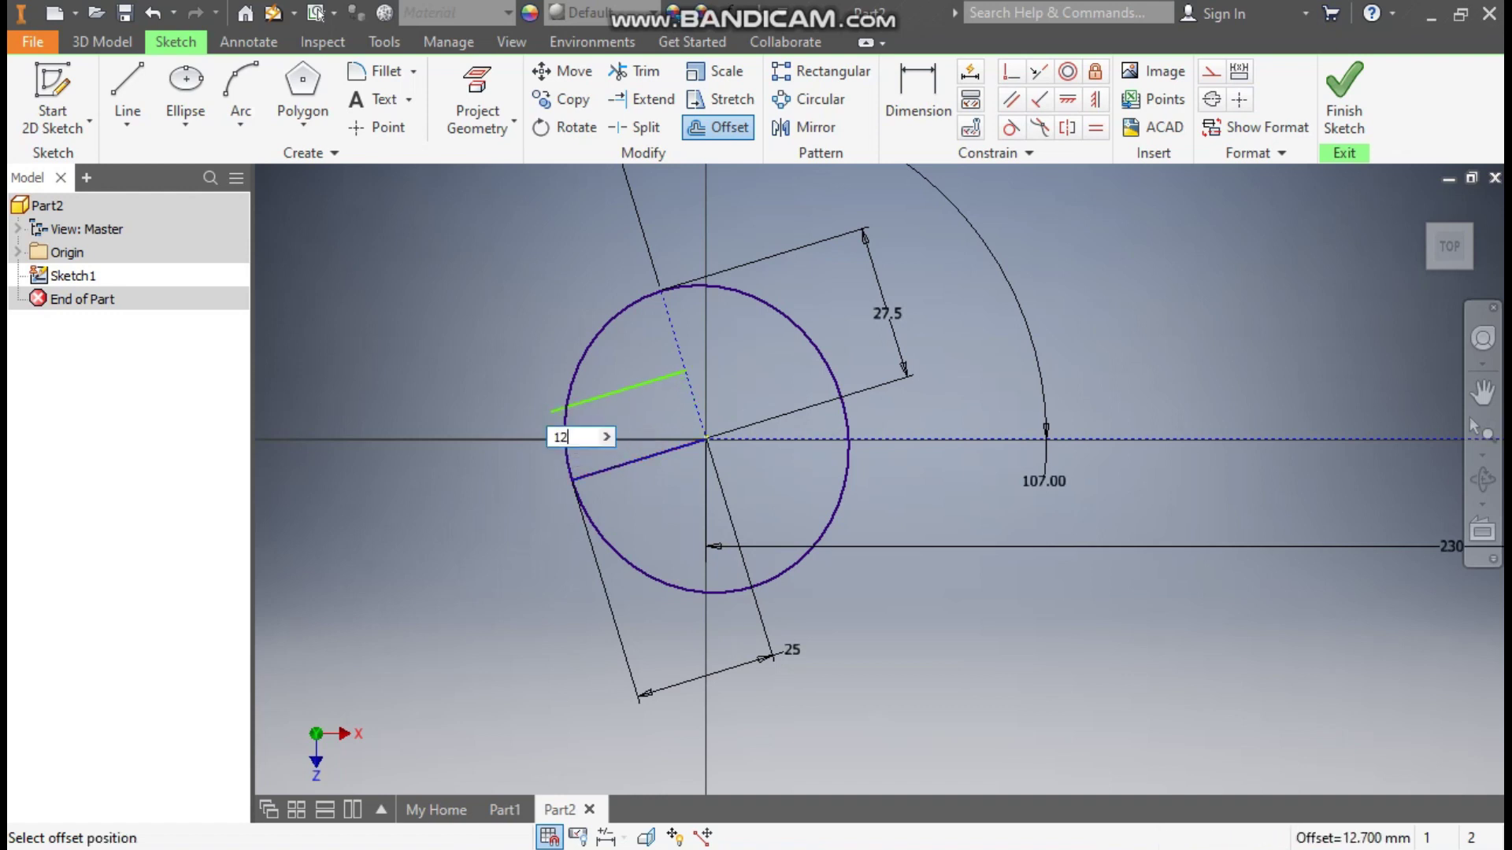
pyautogui.press('Return')
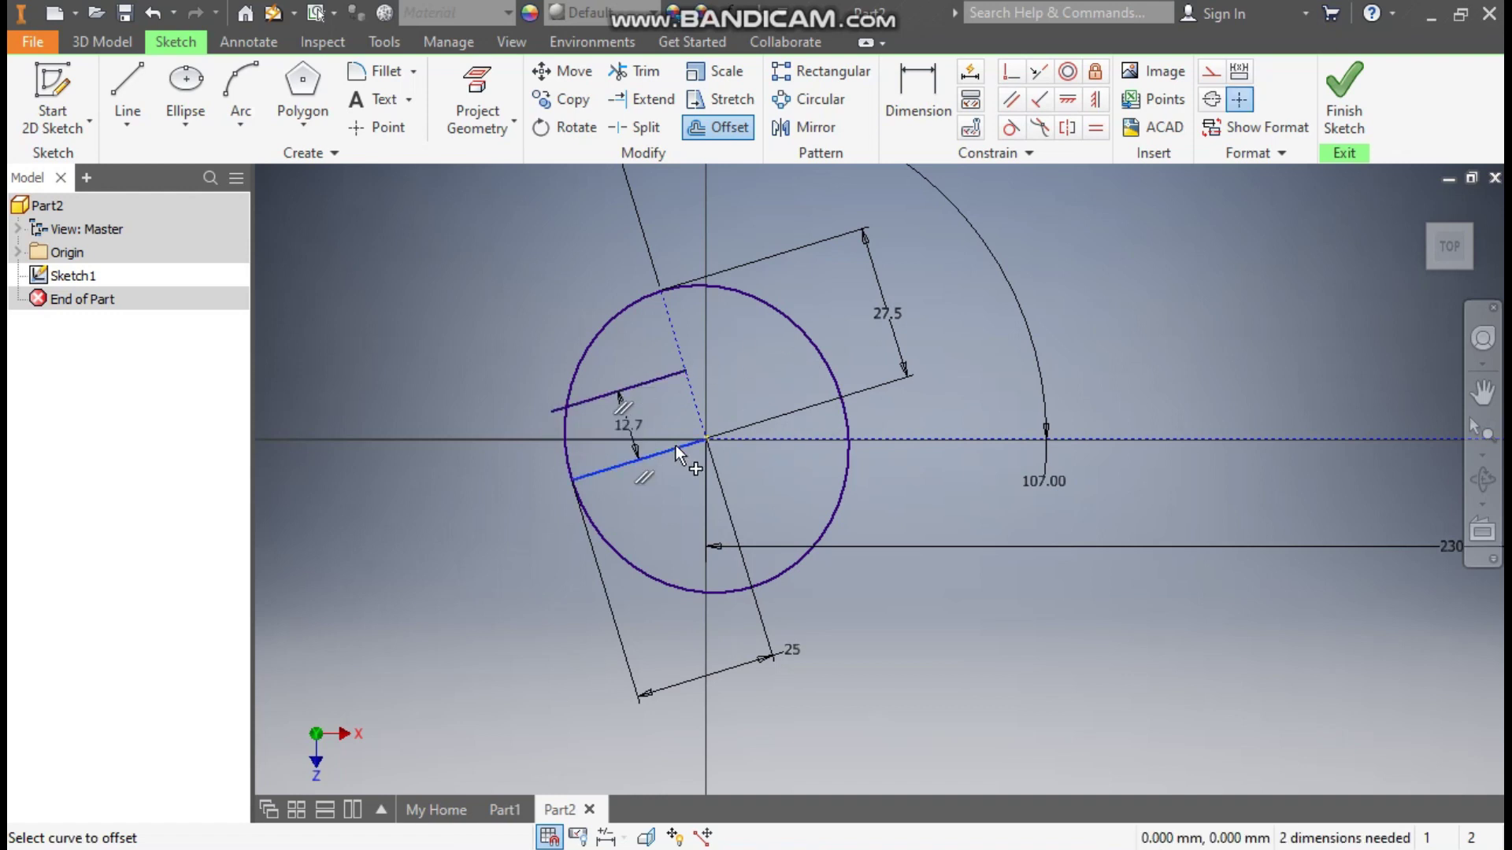
pyautogui.click(693, 504)
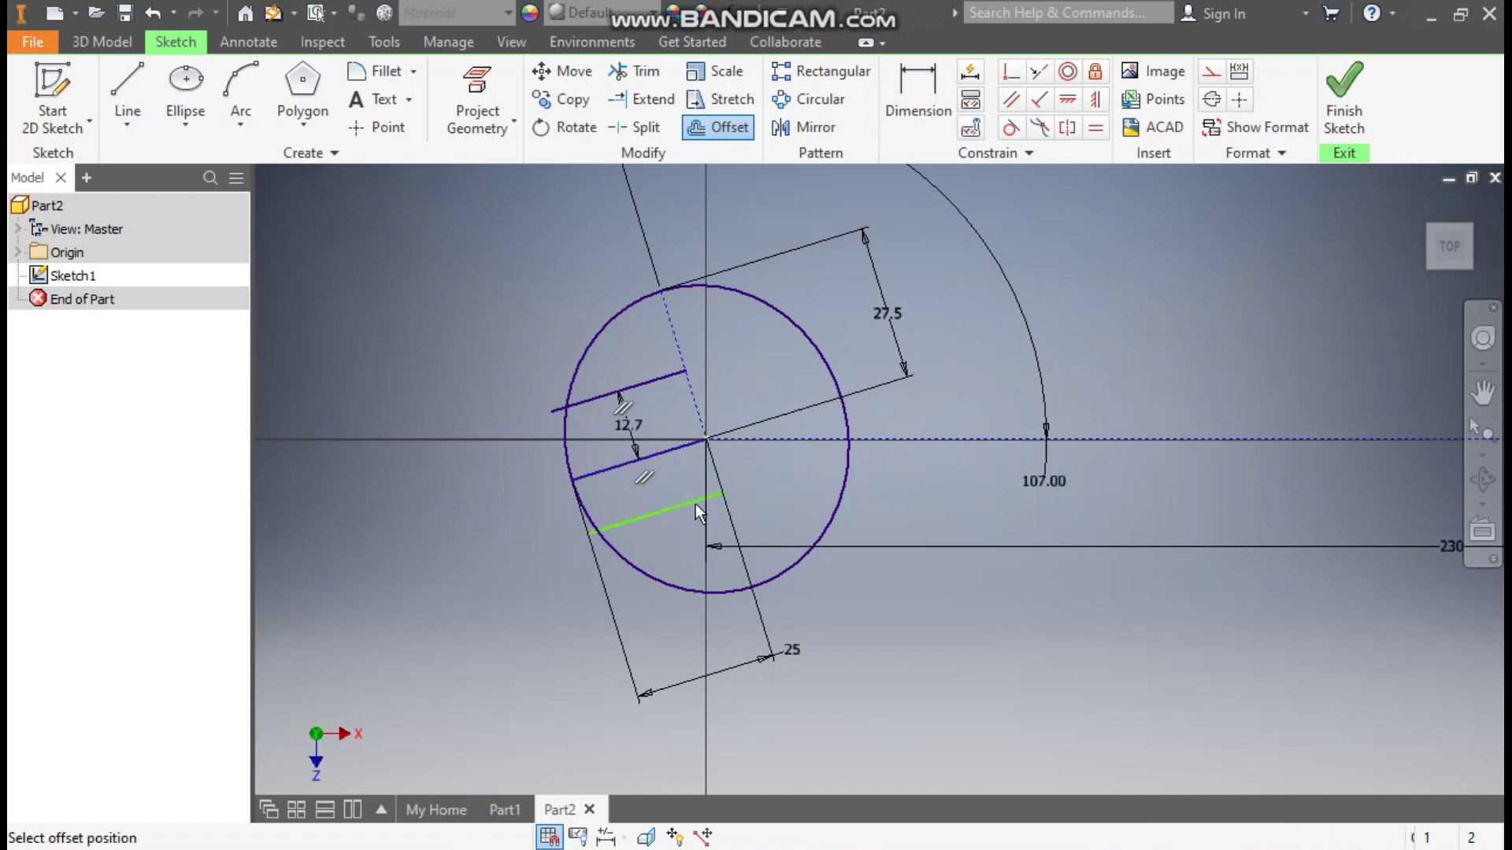
pyautogui.write('12.804')
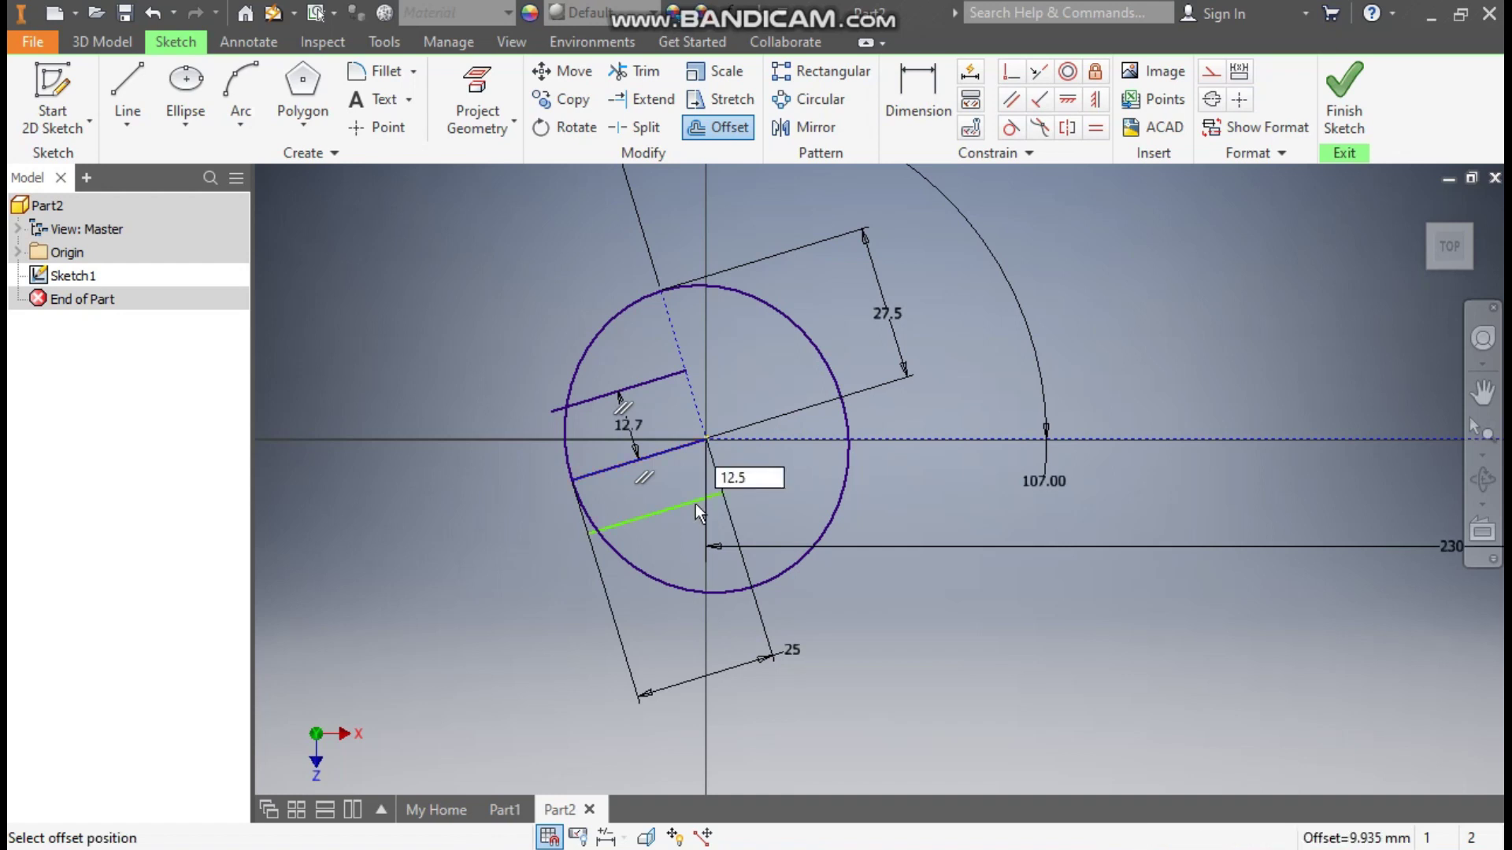
pyautogui.press('Return')
pyautogui.press('Escape')
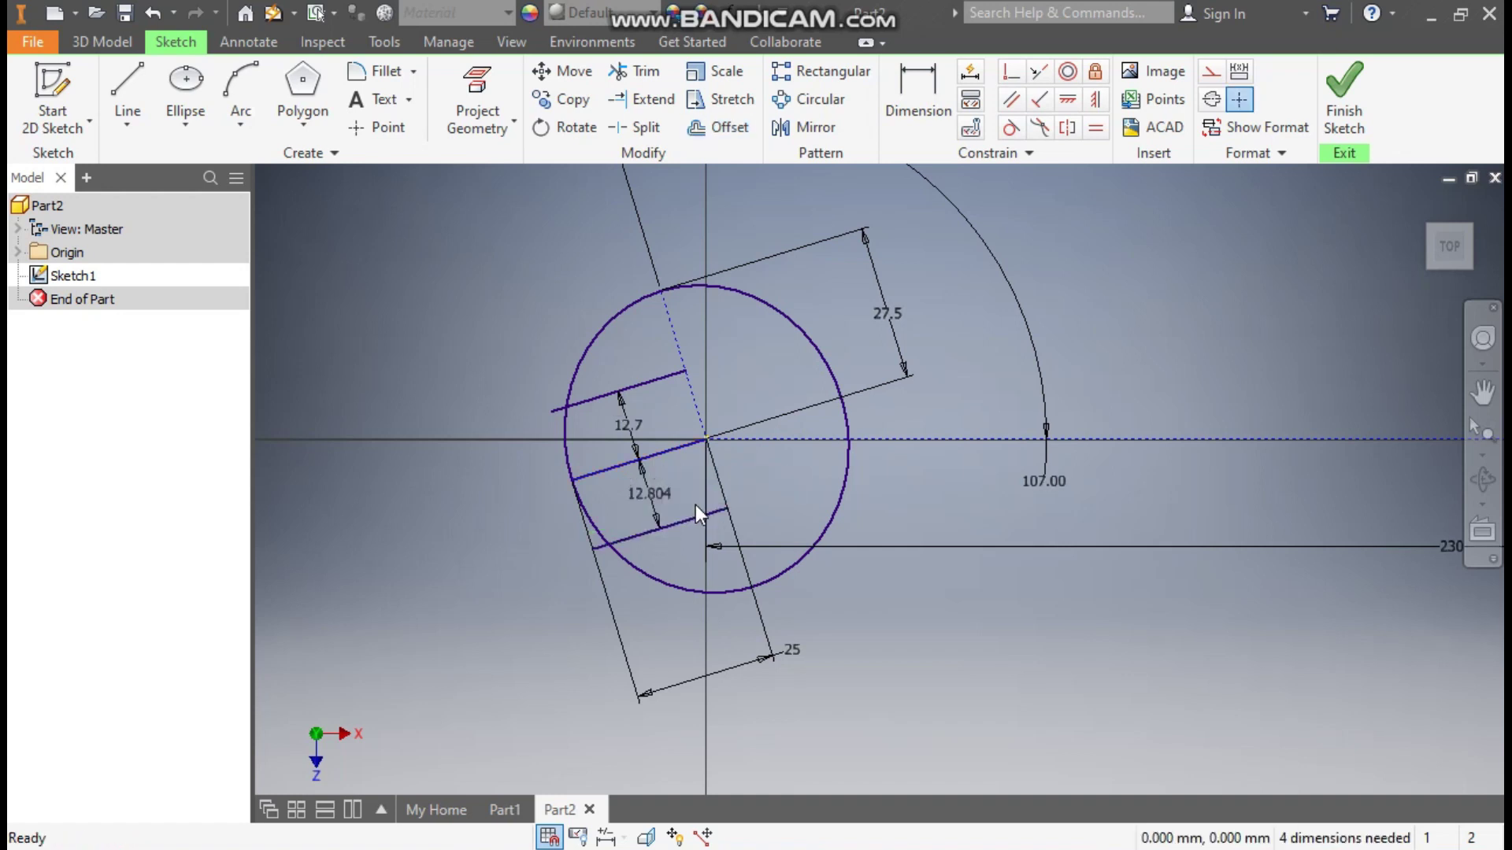
# Change both offset spacing dimensions to 12.5.
pyautogui.doubleClick(627, 424)
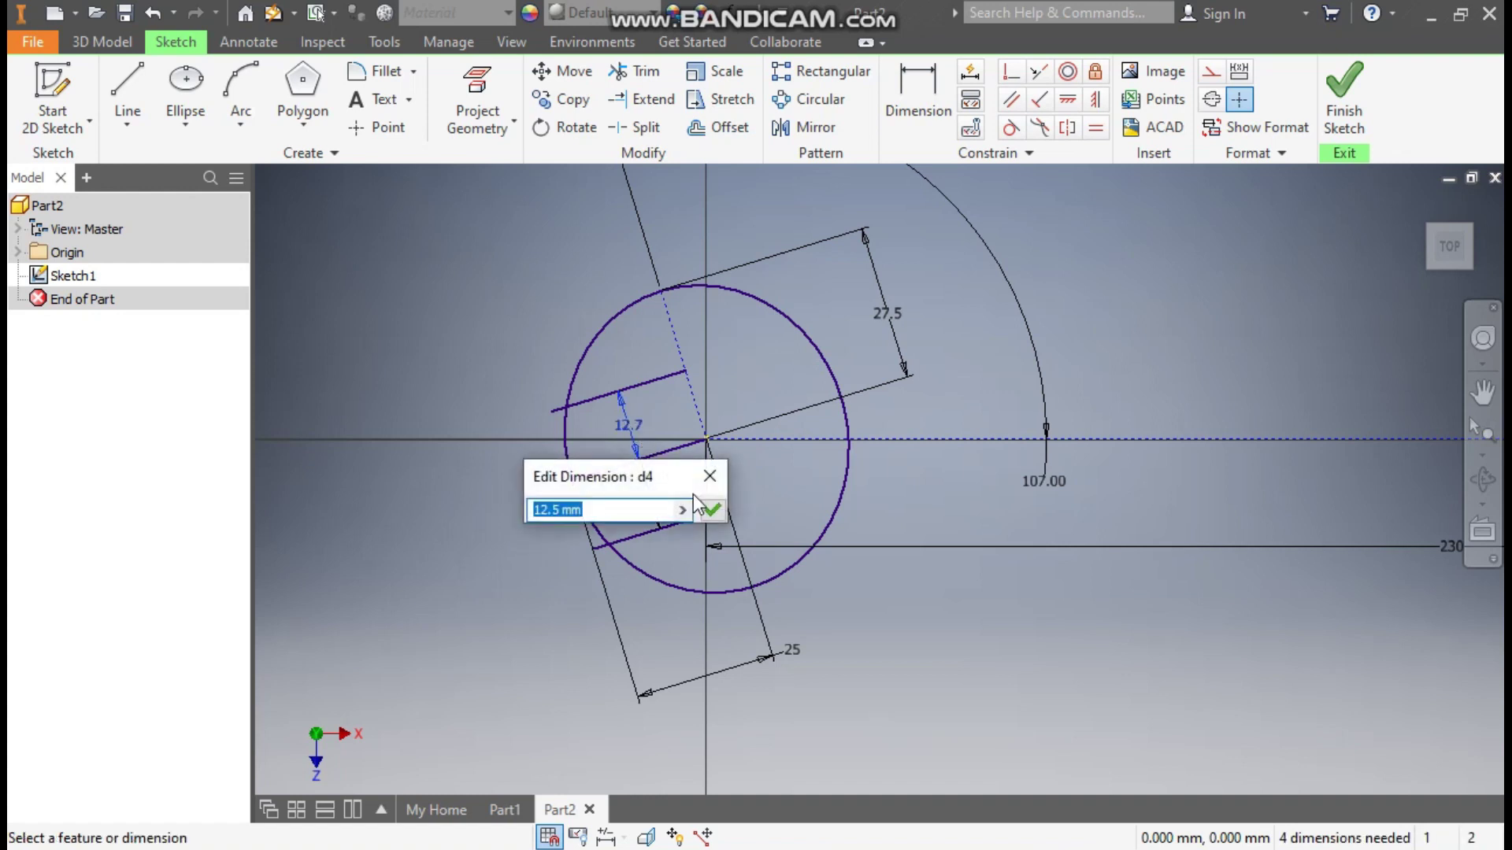
pyautogui.write('12.5')
pyautogui.click(714, 508)
pyautogui.doubleClick(664, 493)
pyautogui.write('12.5')
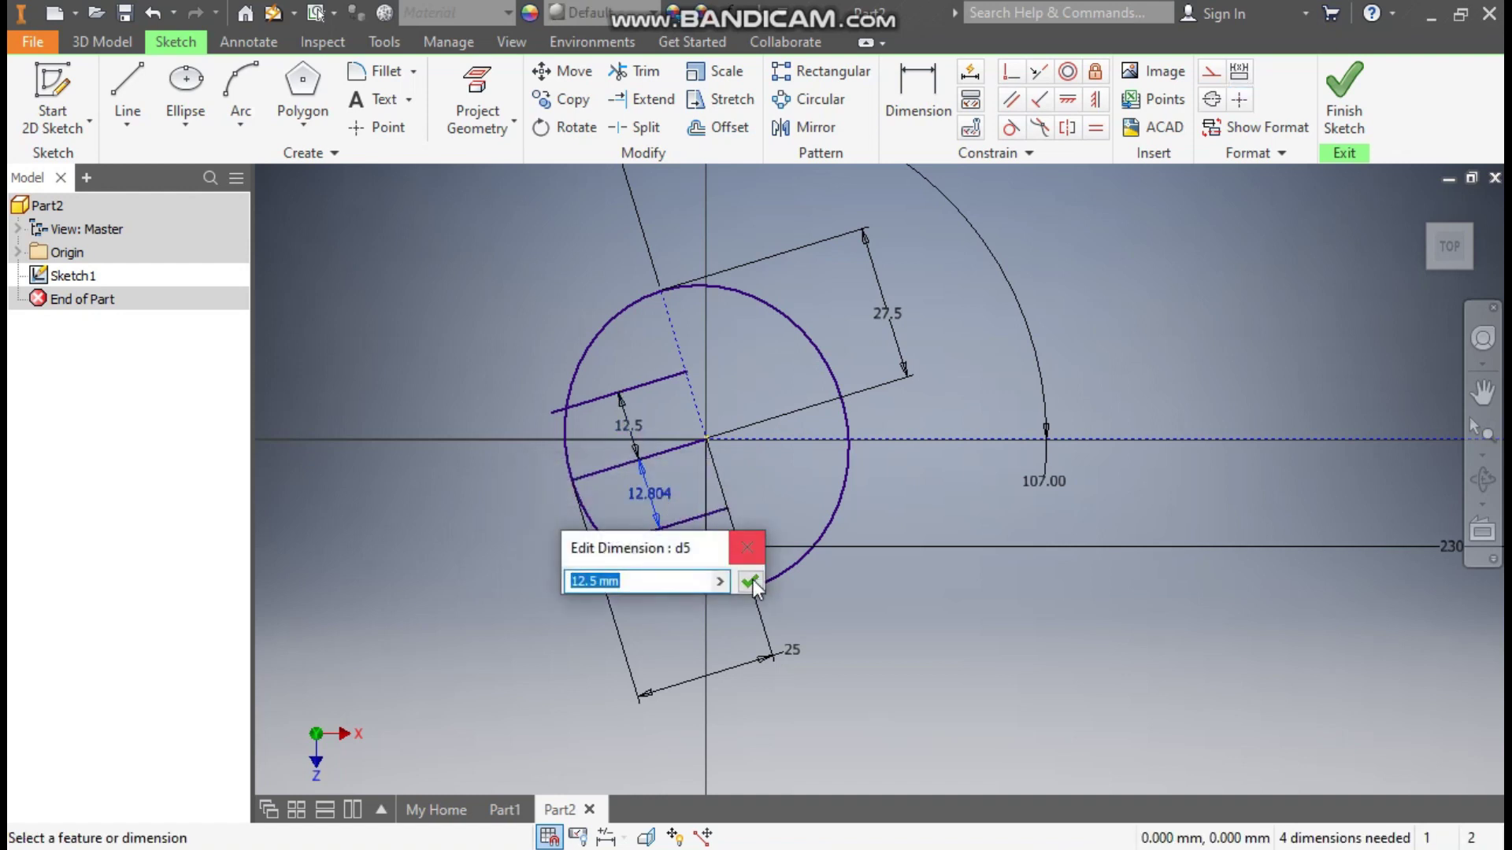
pyautogui.click(752, 581)
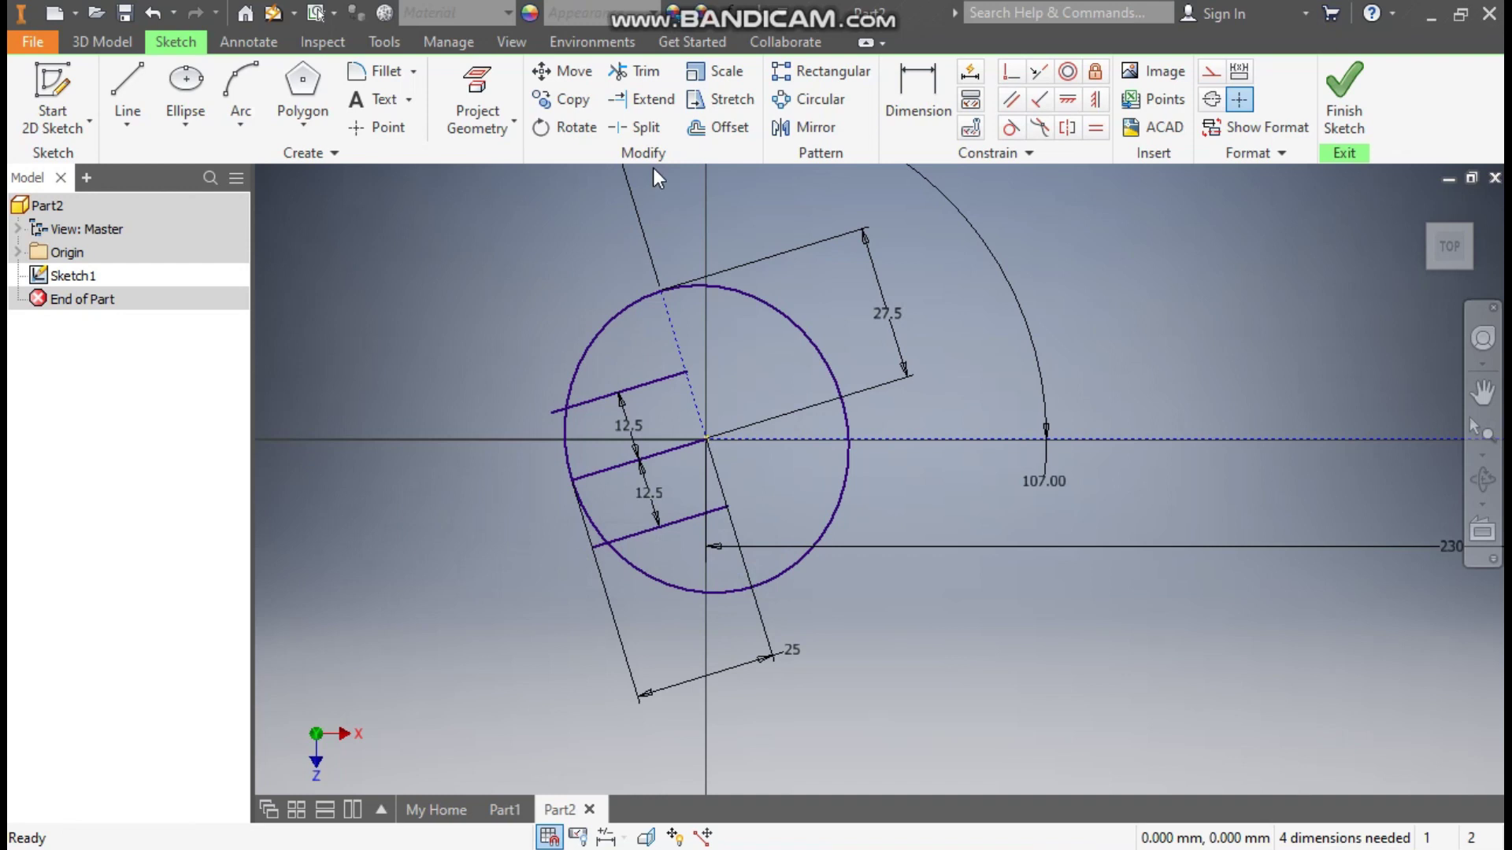
# Trim the upper and lower offset lines' stubs outside the circle.
pyautogui.click(636, 71)
pyautogui.scroll(3, 616, 328)
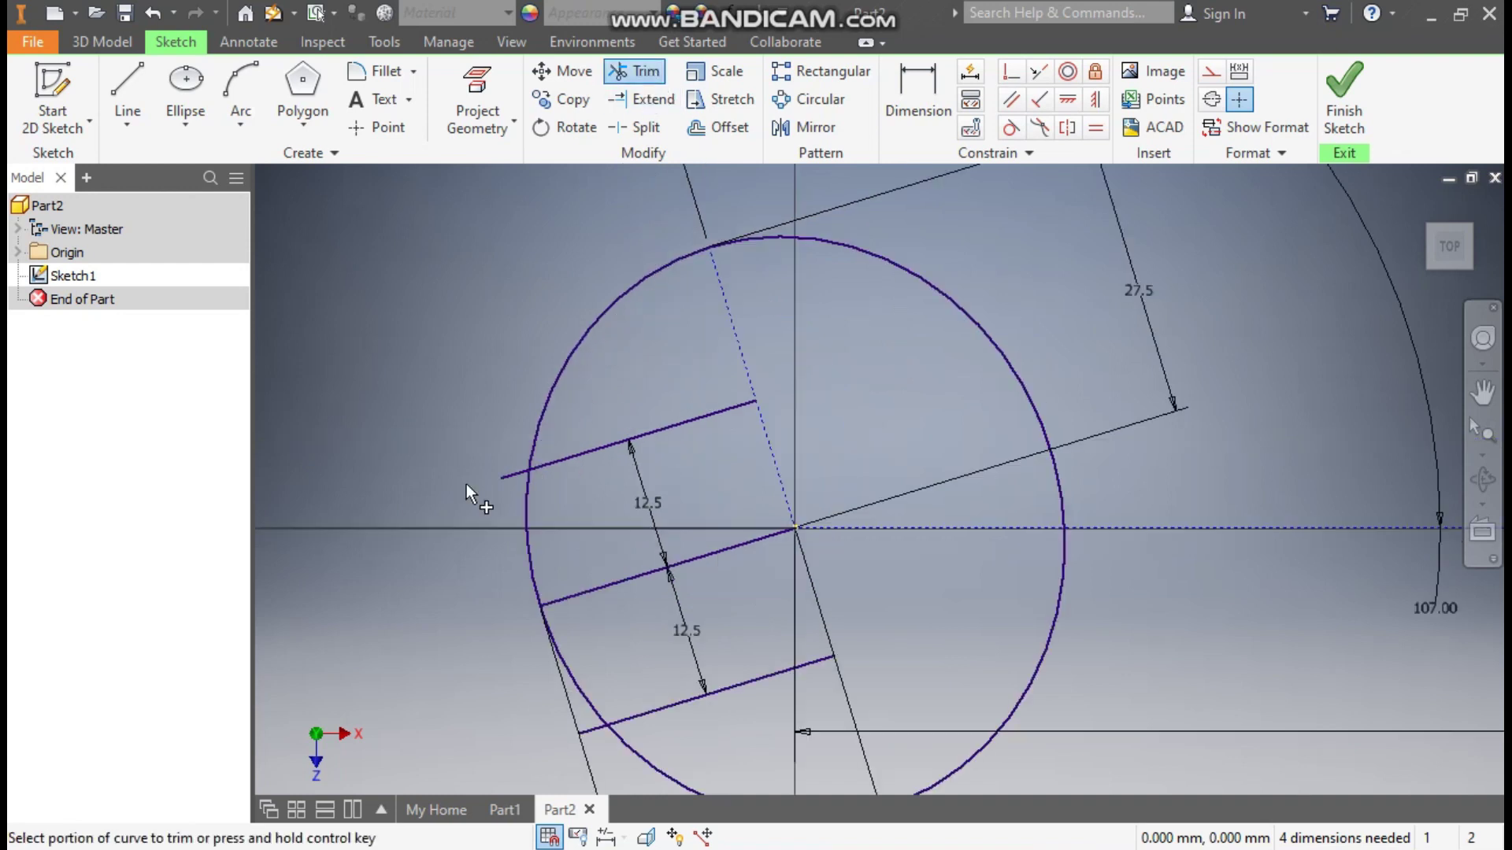
pyautogui.click(507, 478)
pyautogui.scroll(-3, 504, 441)
pyautogui.scroll(3, 566, 614)
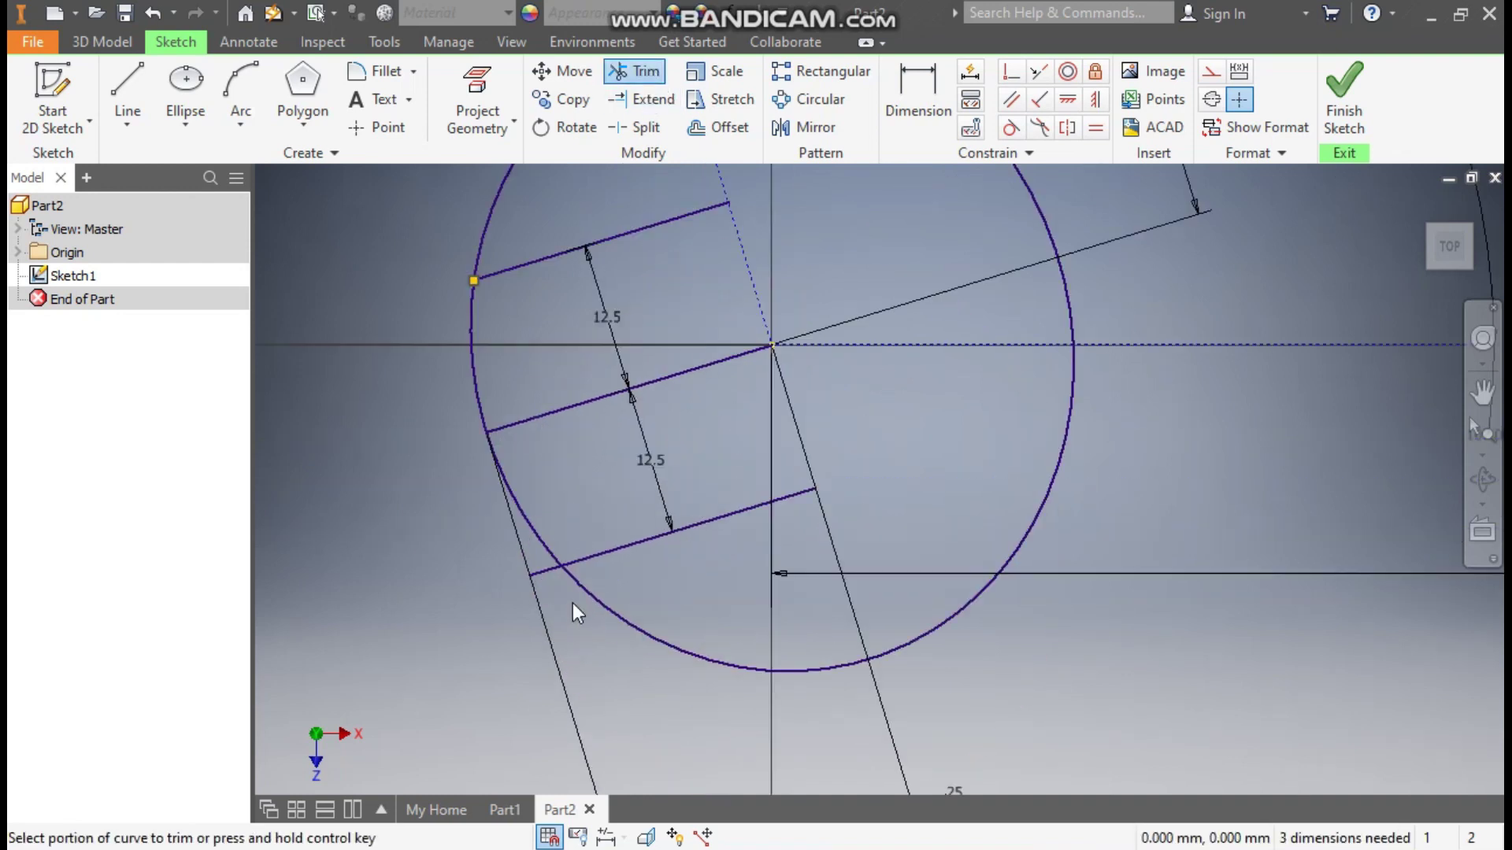
pyautogui.click(535, 568)
pyautogui.scroll(-3, 611, 456)
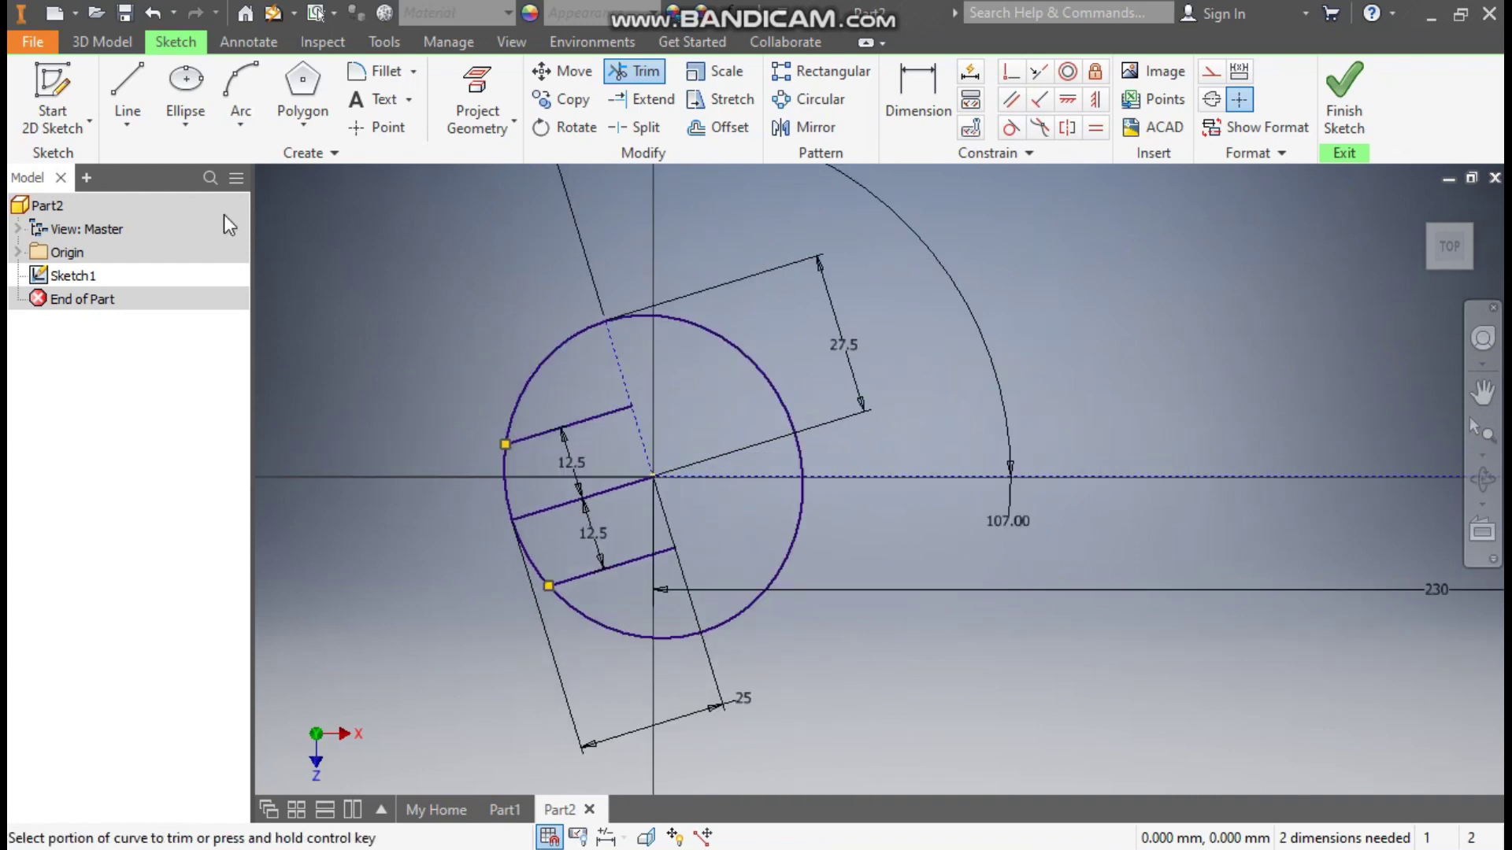
# Draw a three-point arc joining the inner ends of the two slot lines.
pyautogui.click(236, 116)
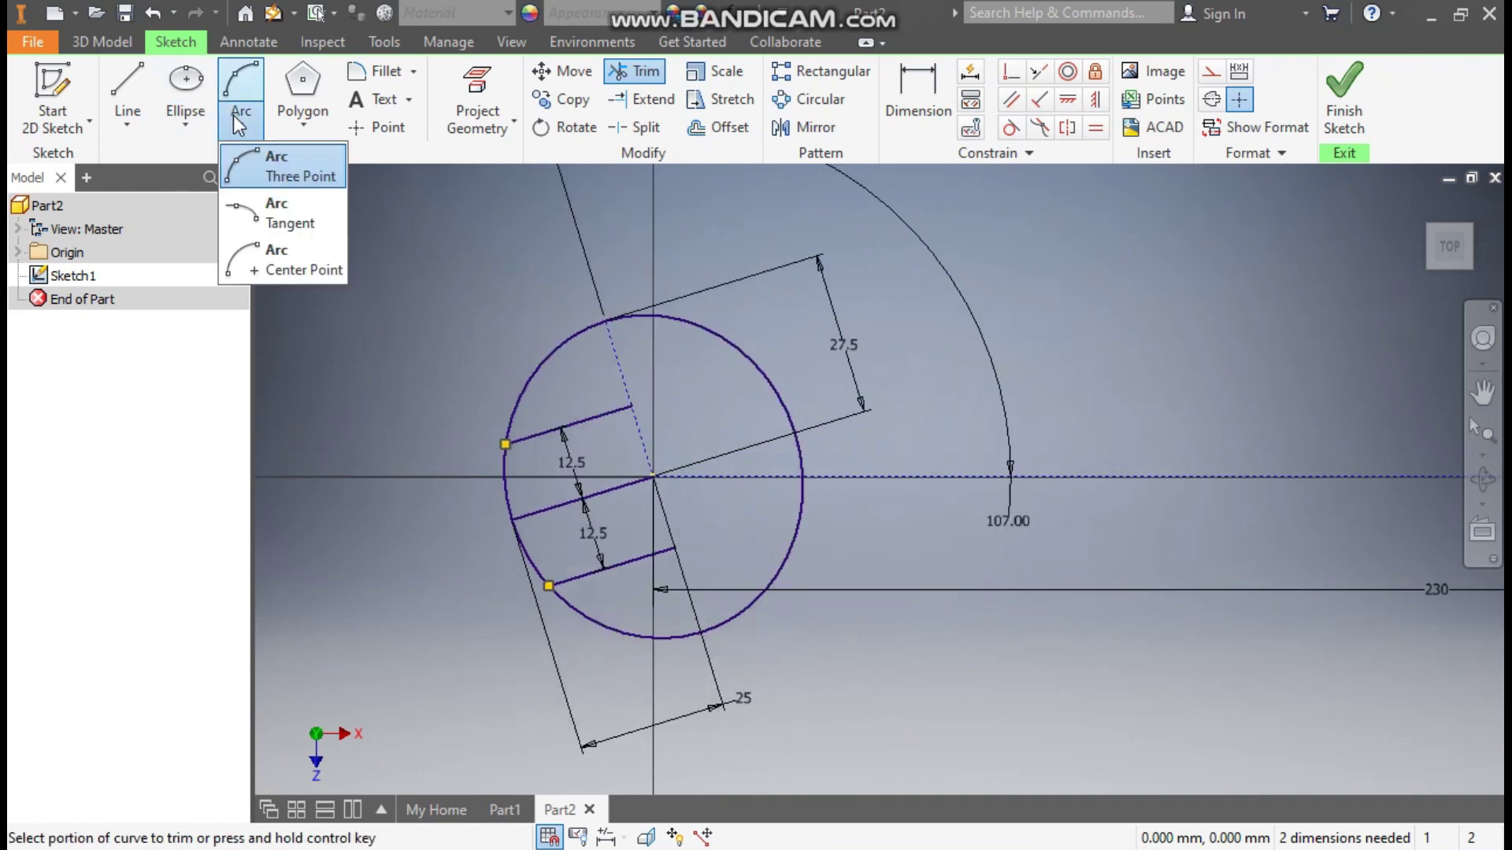
pyautogui.click(304, 172)
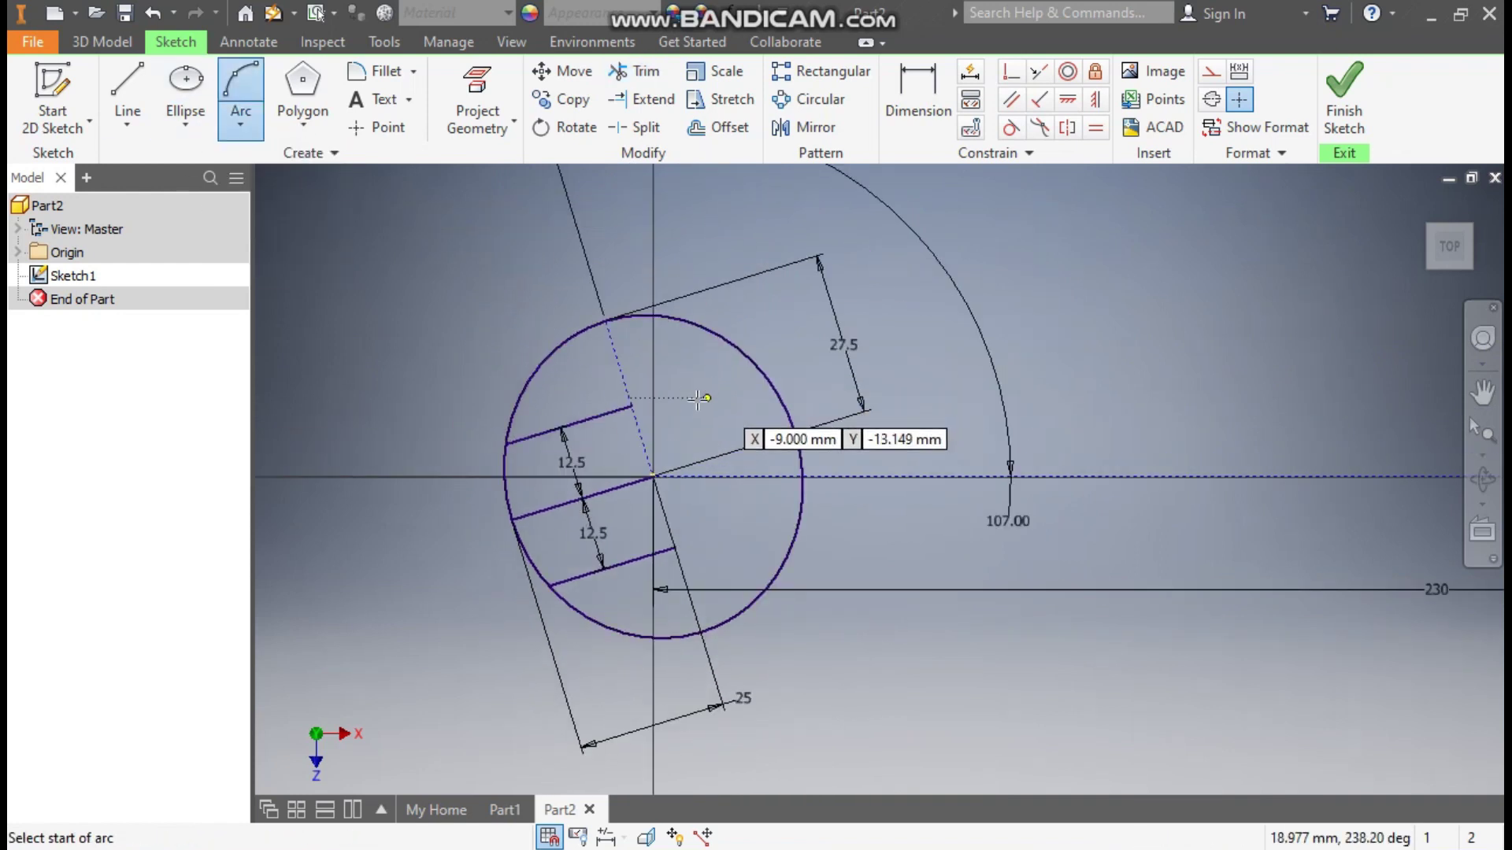
pyautogui.click(633, 406)
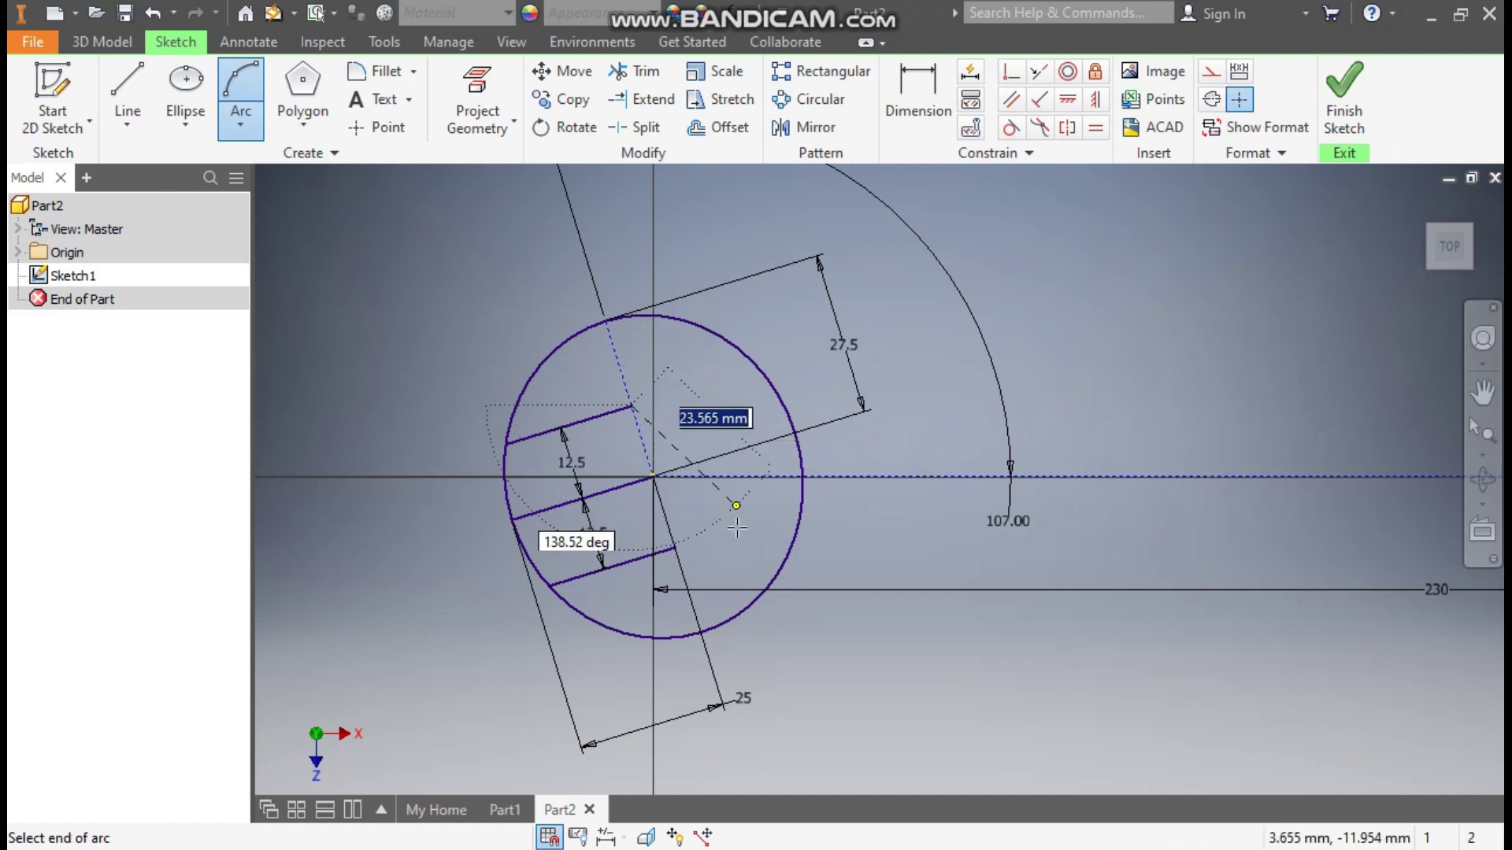
pyautogui.click(675, 549)
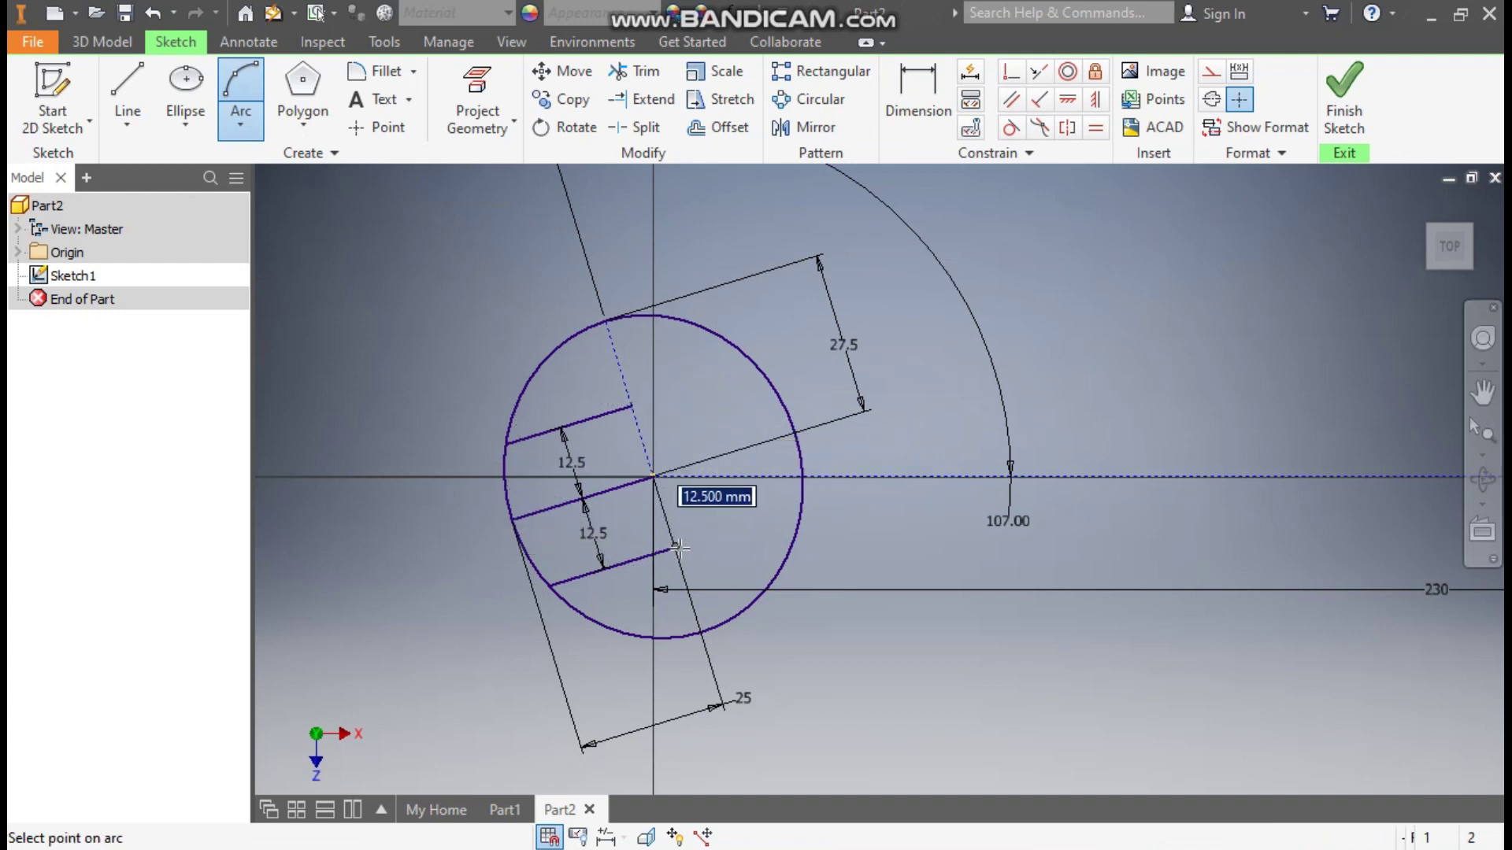
pyautogui.click(671, 450)
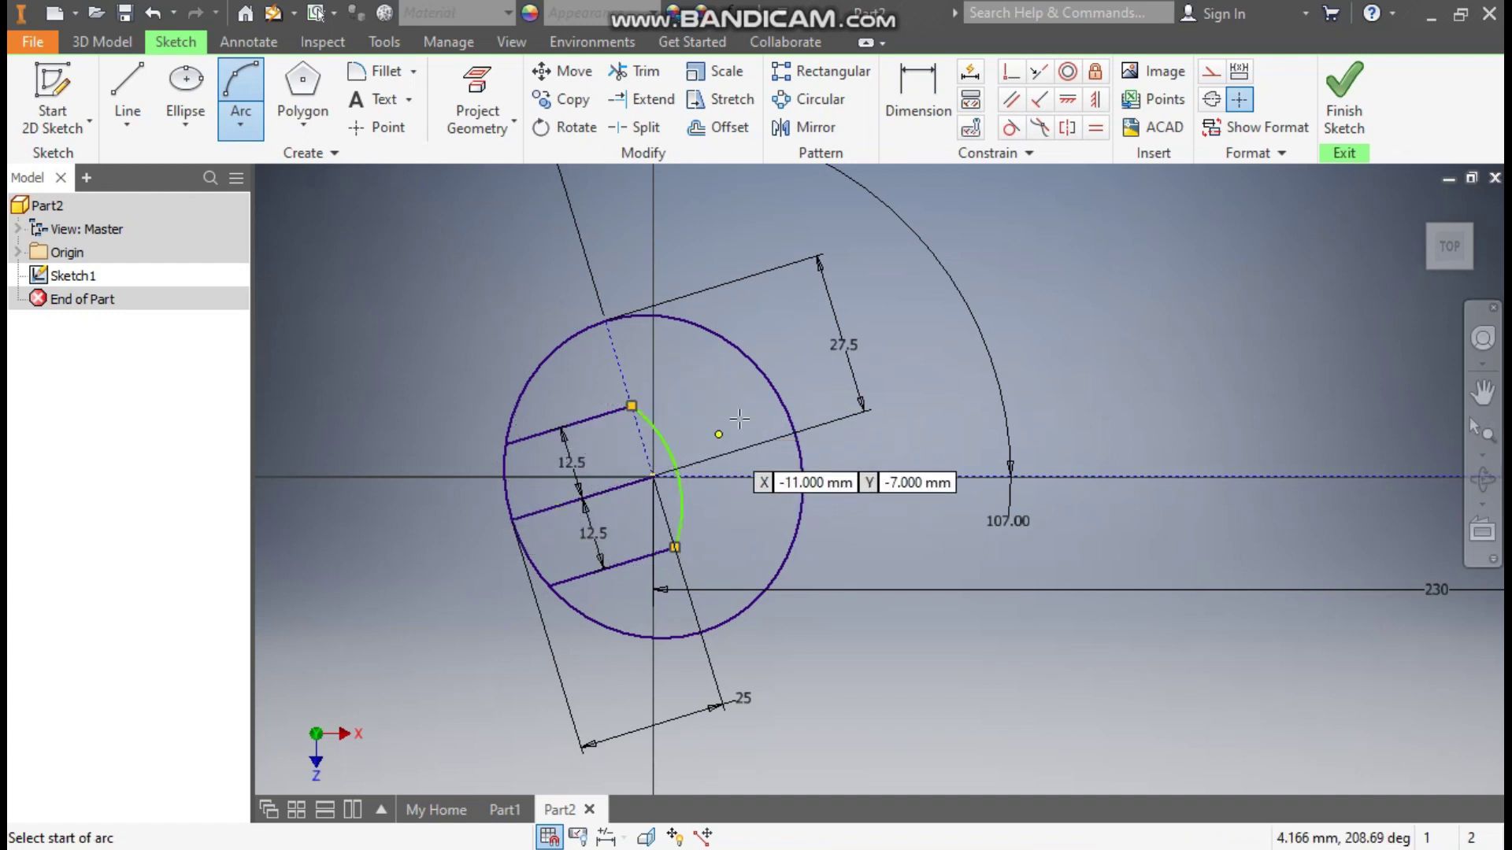
# Dimension the jaw arc's radius to 15.
pyautogui.click(929, 98)
pyautogui.click(673, 447)
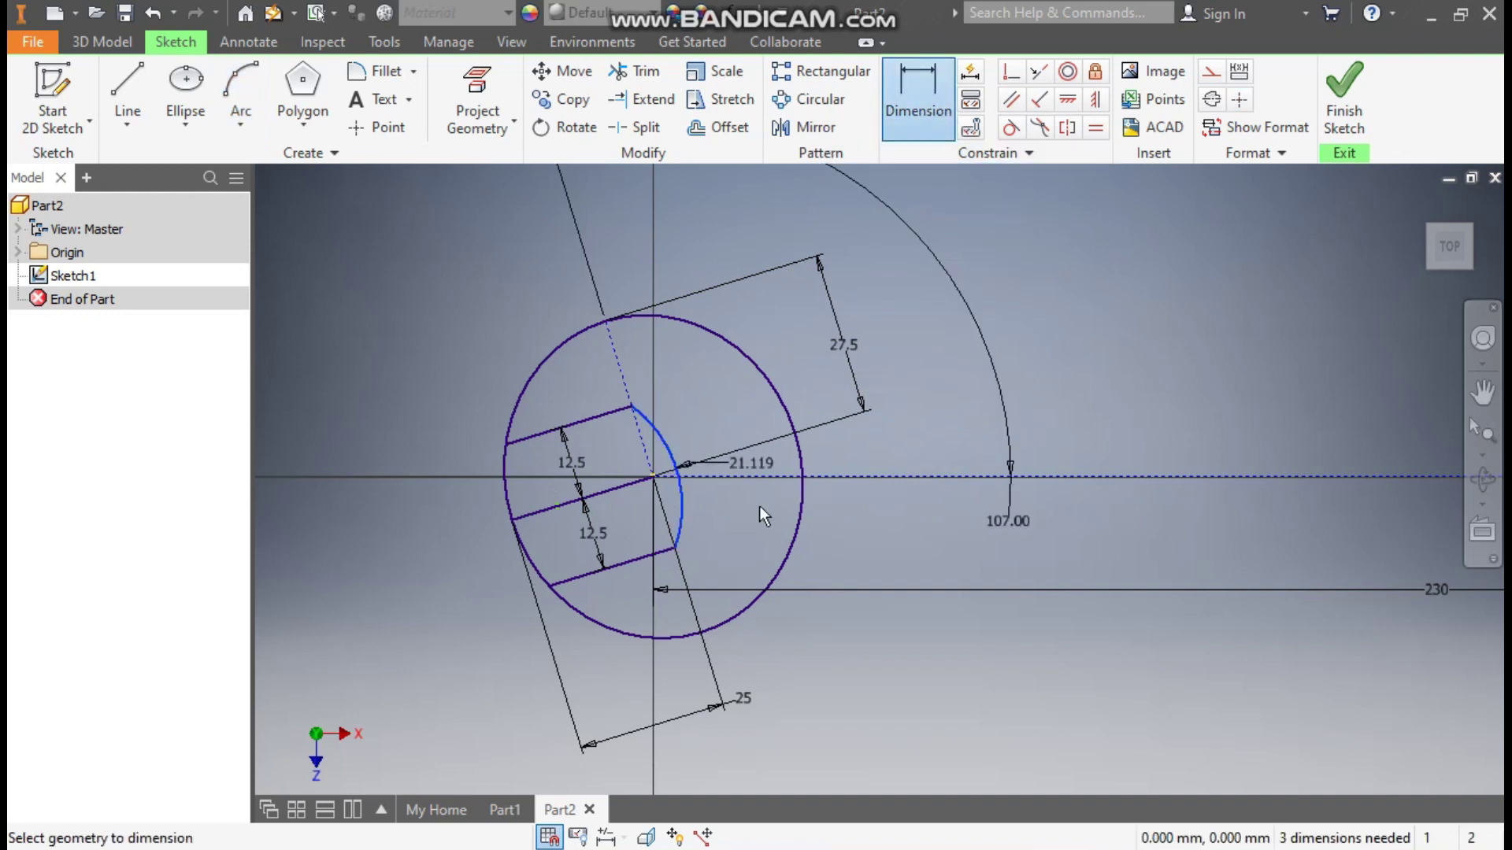
pyautogui.click(872, 569)
pyautogui.write('15')
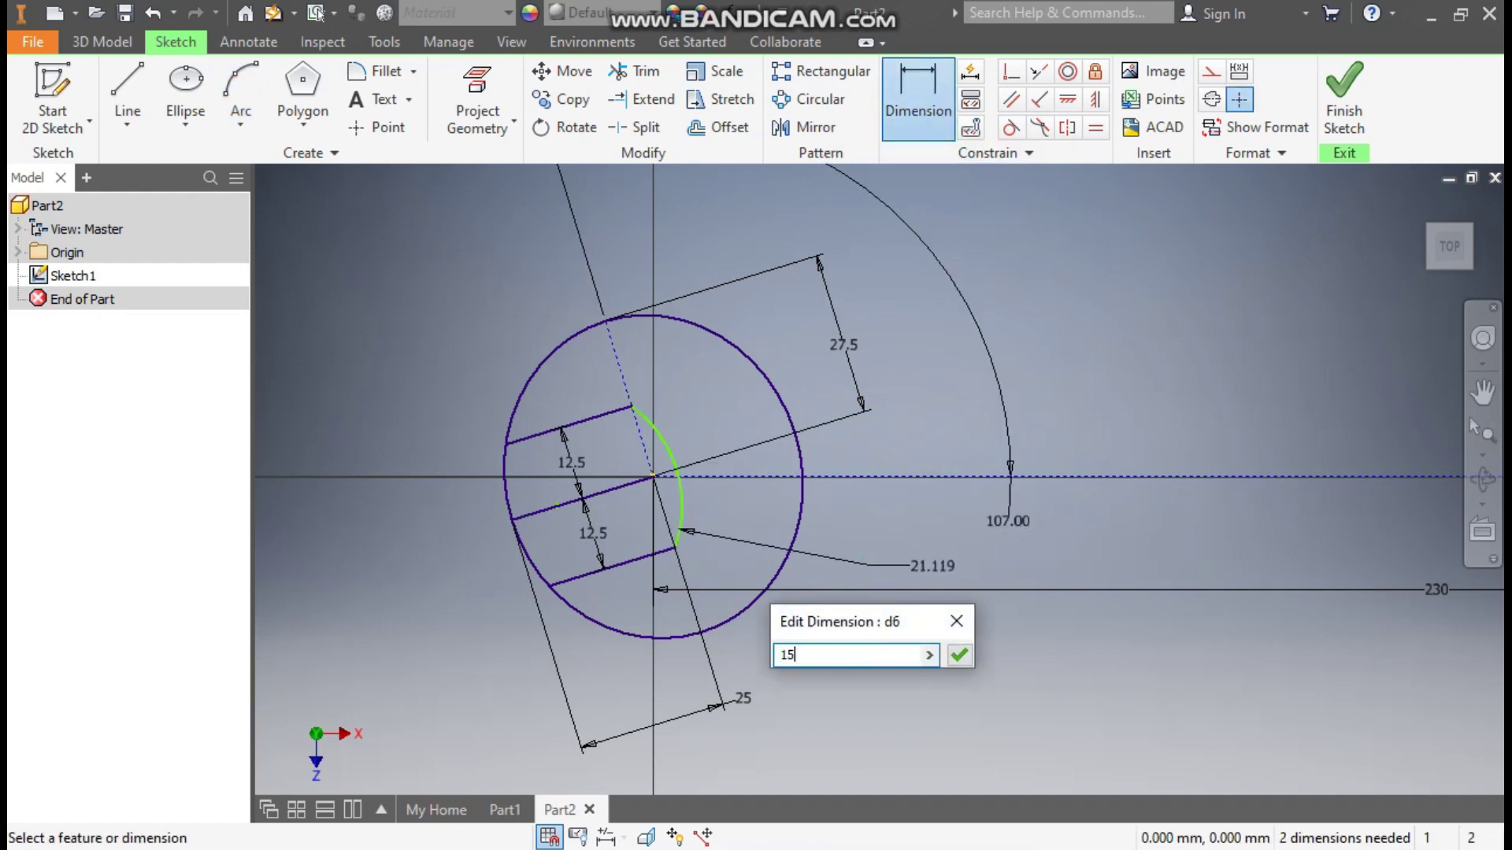
pyautogui.press('Return')
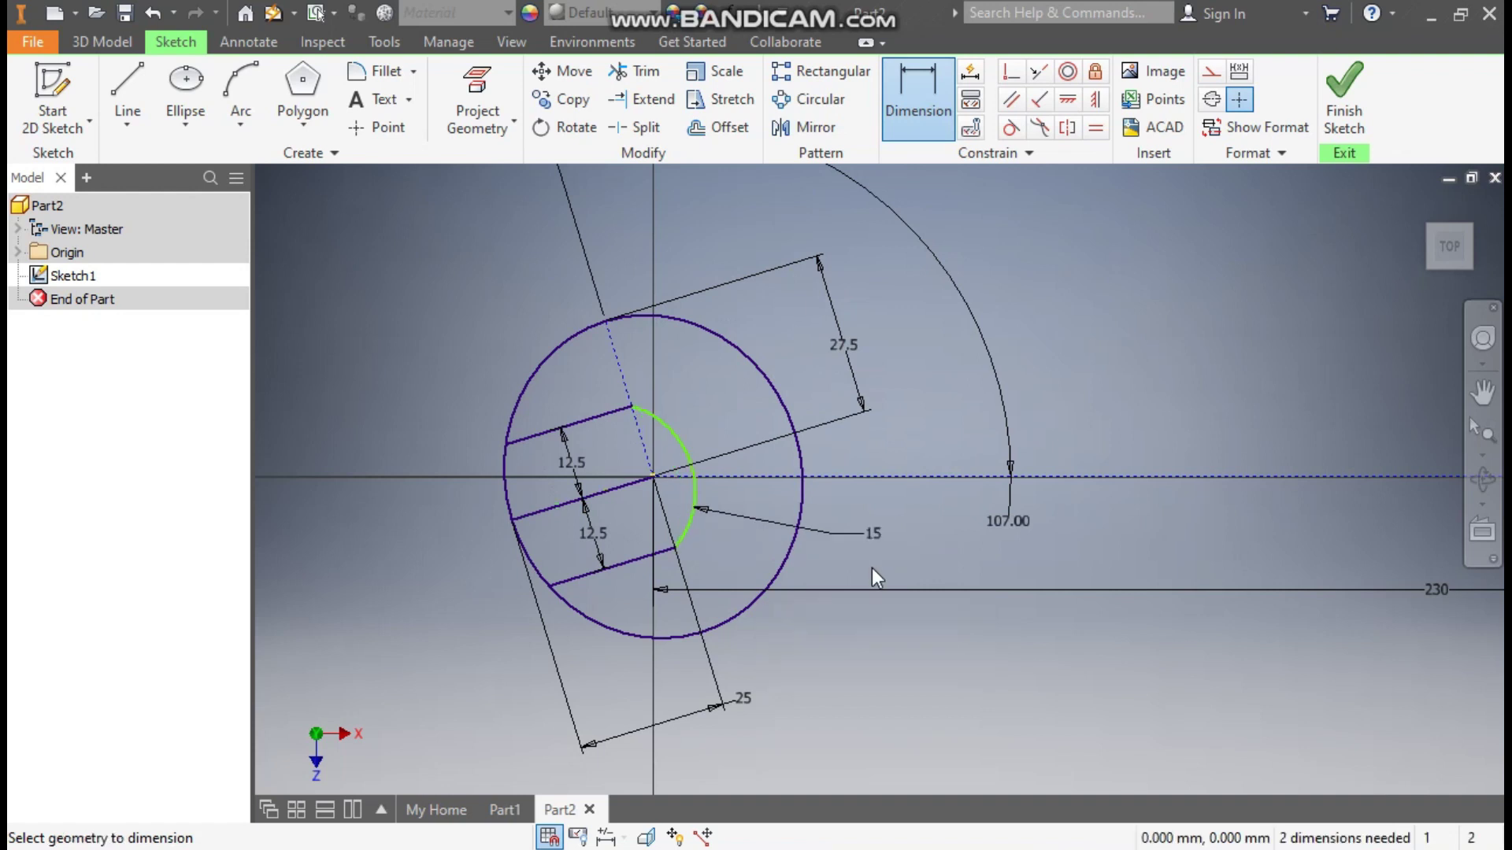
# Add a 12.5 aligned dimension from the middle slot line to the circle centre.
pyautogui.click(604, 491)
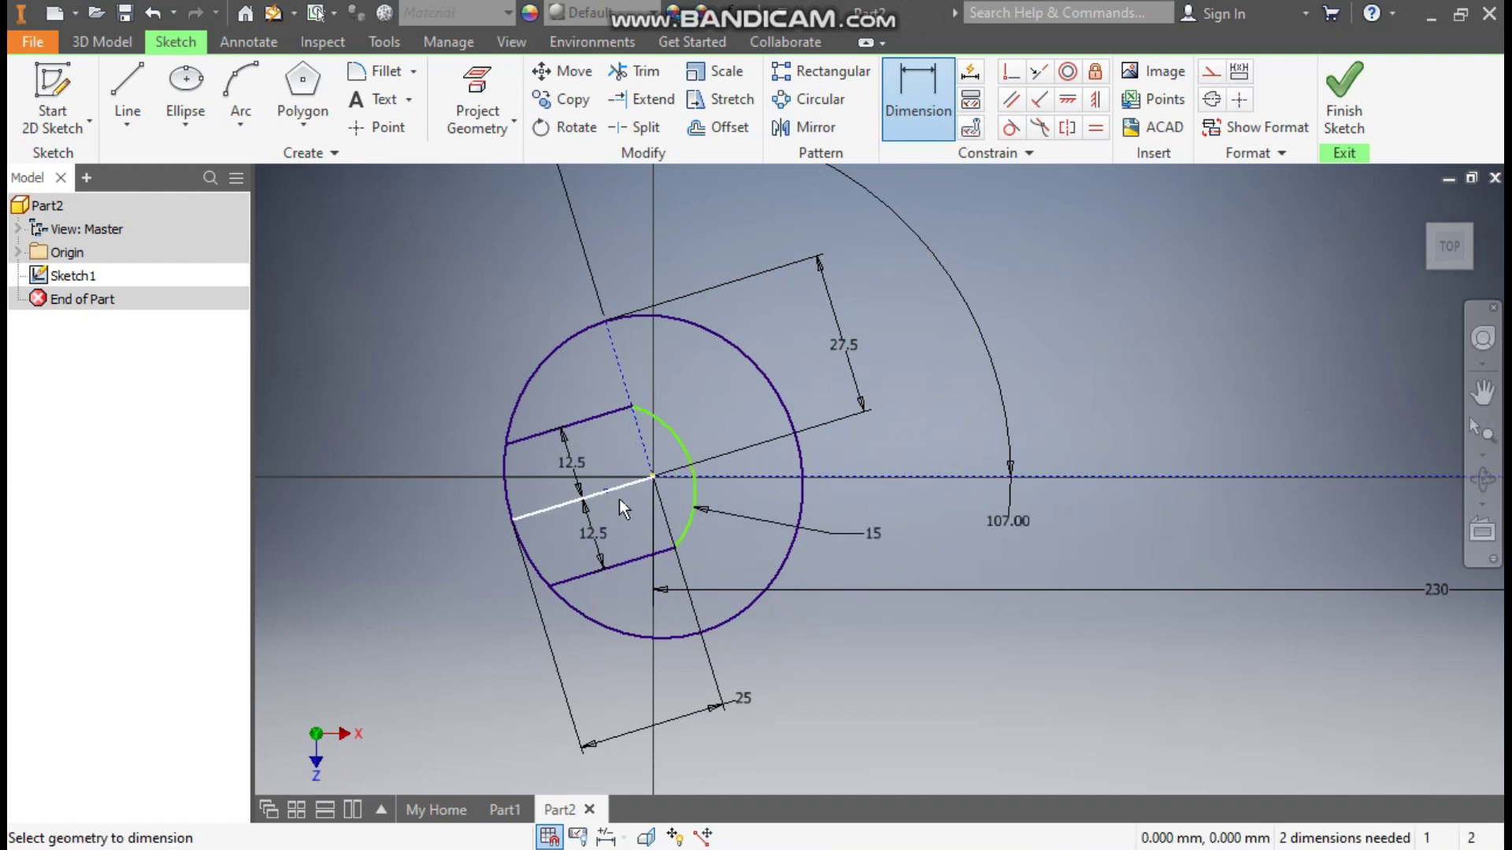
pyautogui.click(653, 477)
pyautogui.rightClick(781, 650)
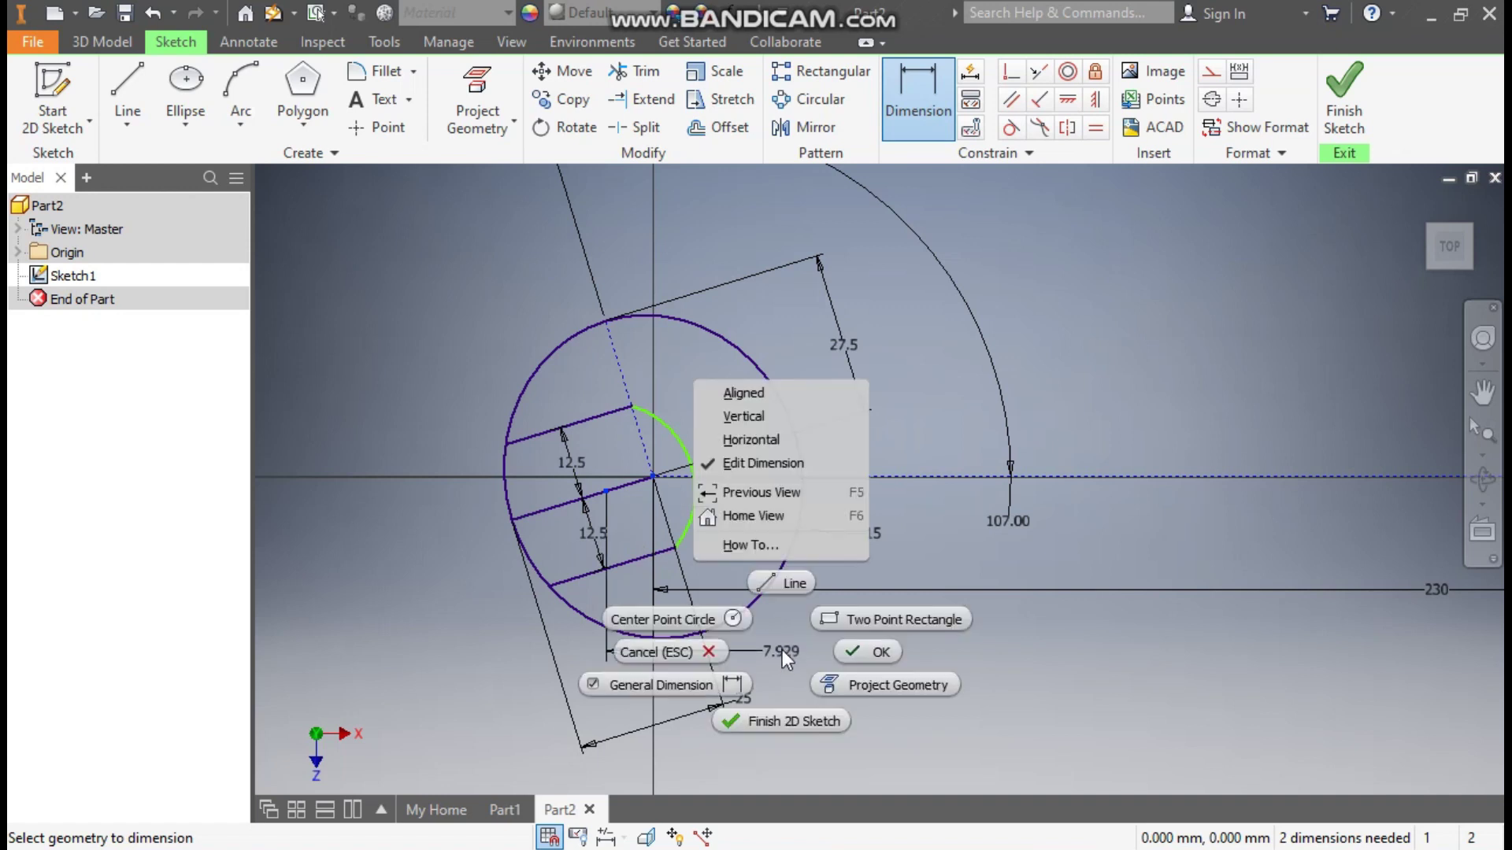
pyautogui.click(756, 394)
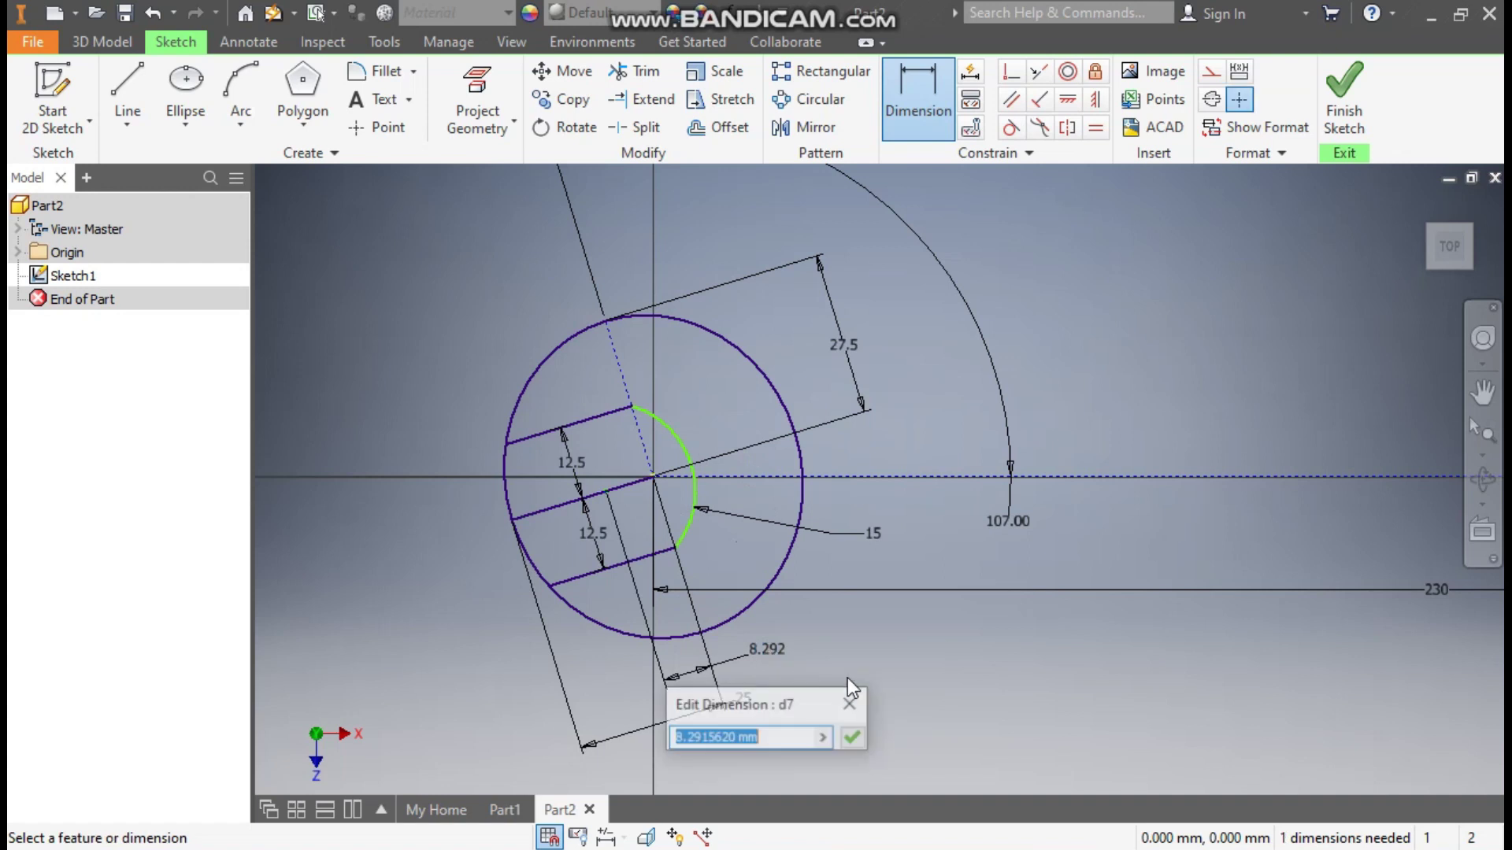
pyautogui.write('12.')
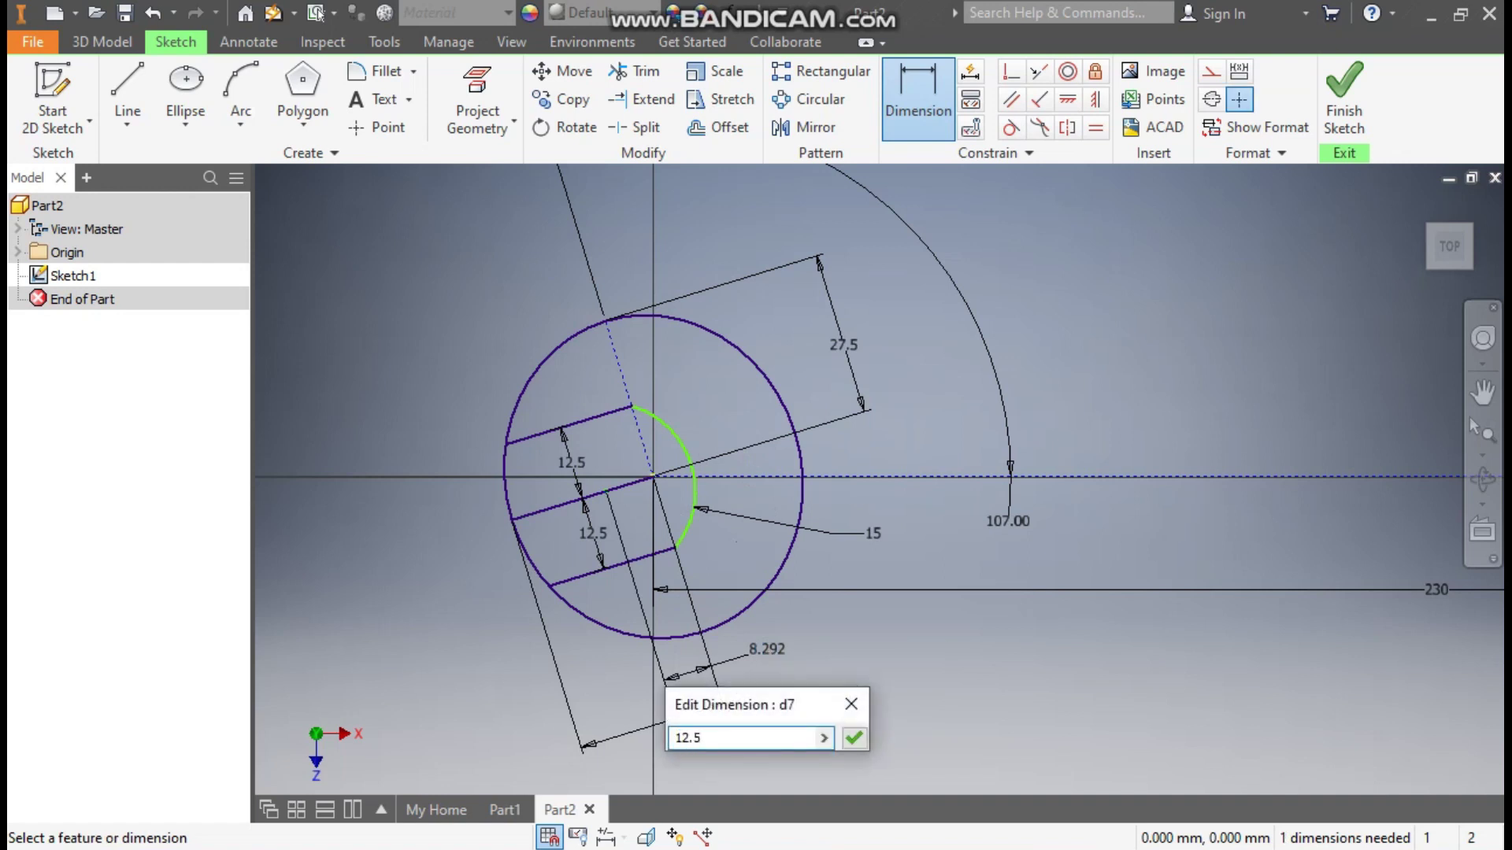
pyautogui.write('5')
pyautogui.press('Return')
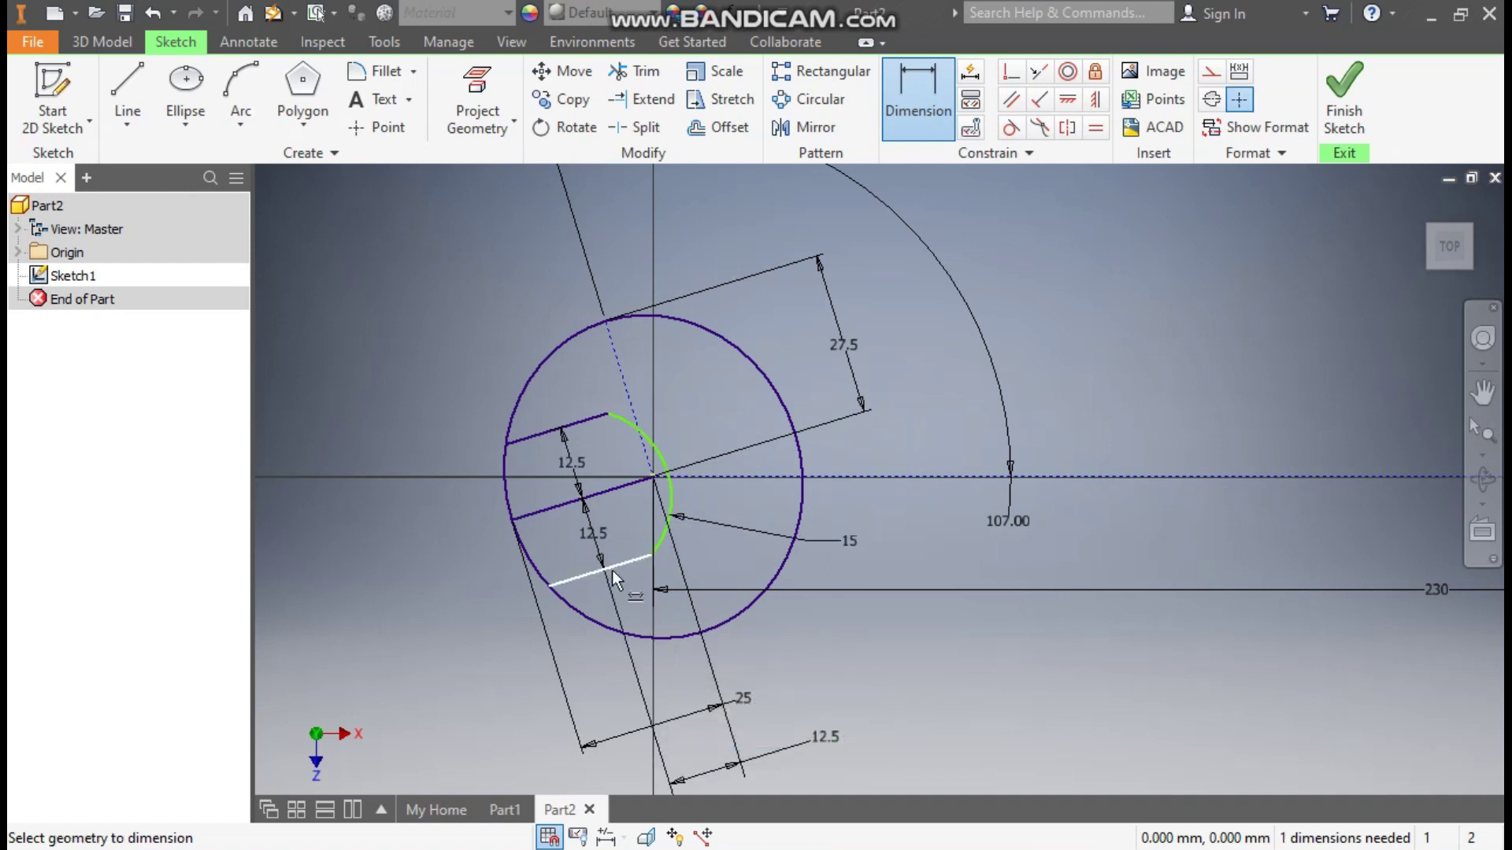
# Set the spacing between the top and middle slot lines to 12.5.
pyautogui.click(545, 432)
pyautogui.click(547, 508)
pyautogui.click(549, 512)
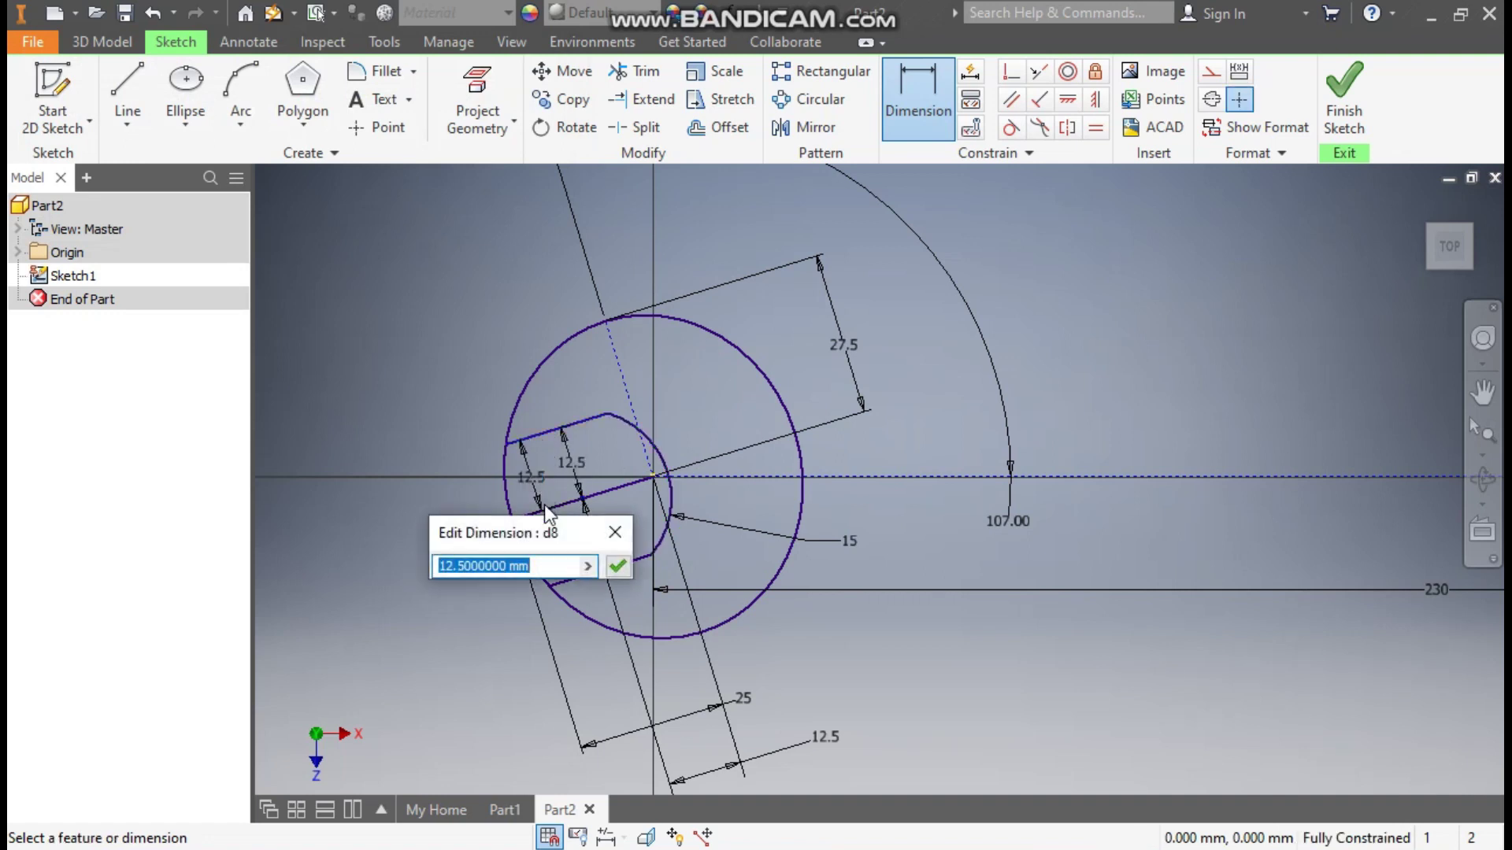
pyautogui.click(619, 566)
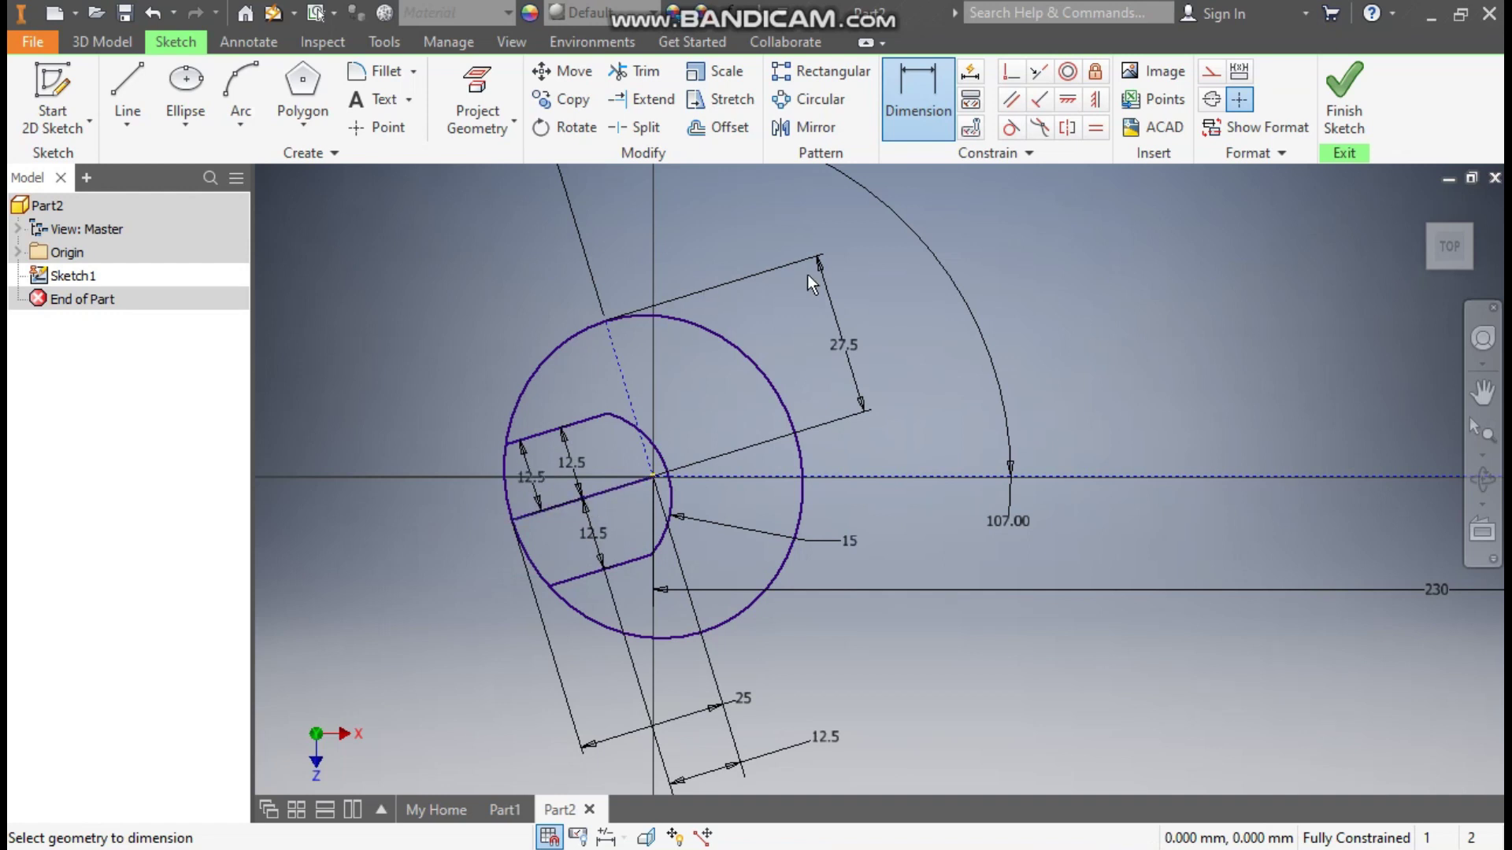
pyautogui.press('Escape')
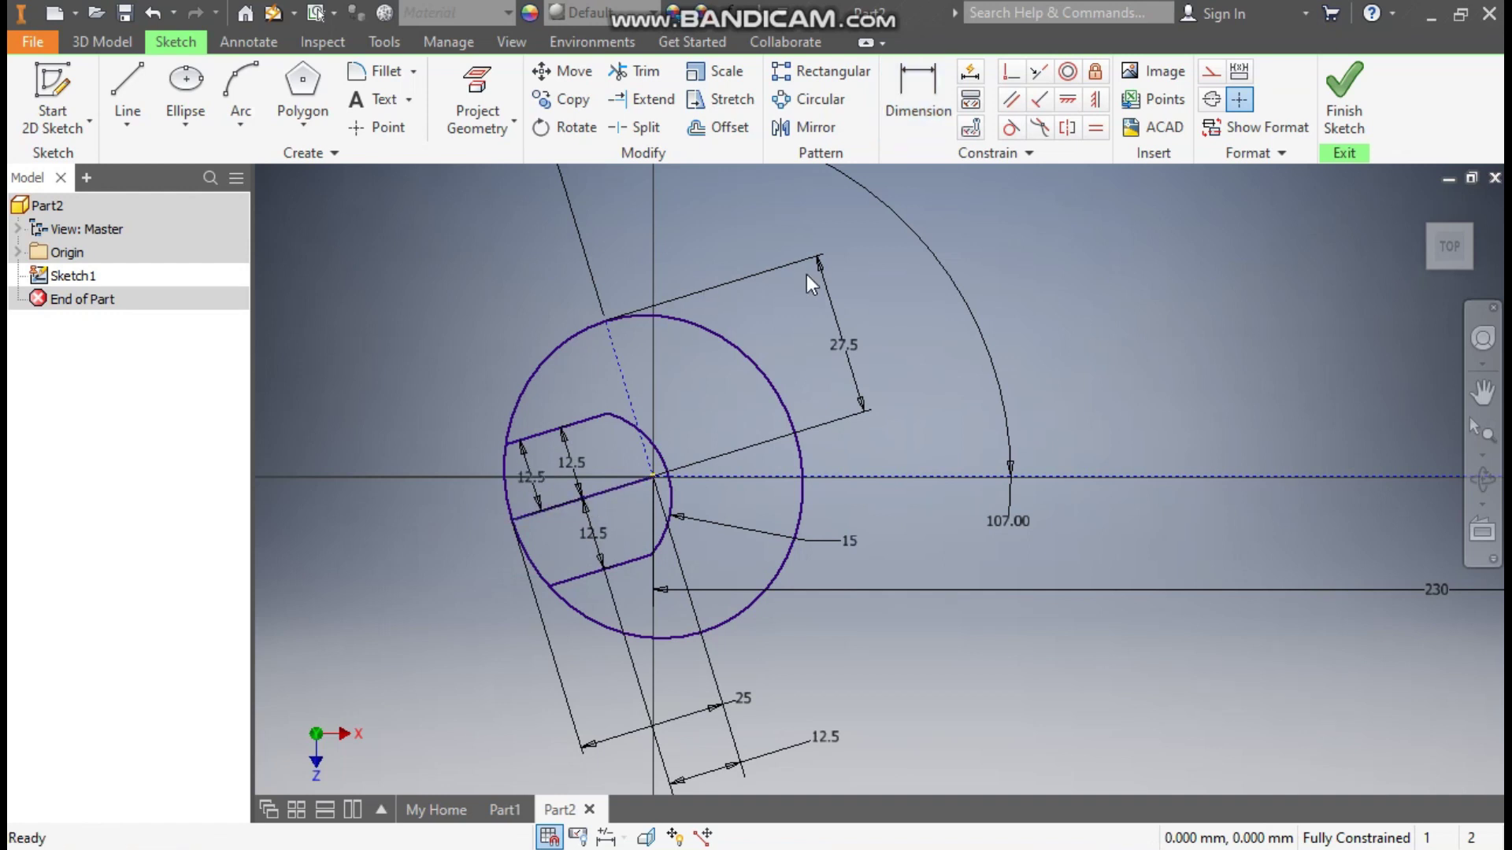
# Place a center-point circle of 33 mm diameter on the 230 line's far endpoint.
pyautogui.scroll(-3, 919, 304)
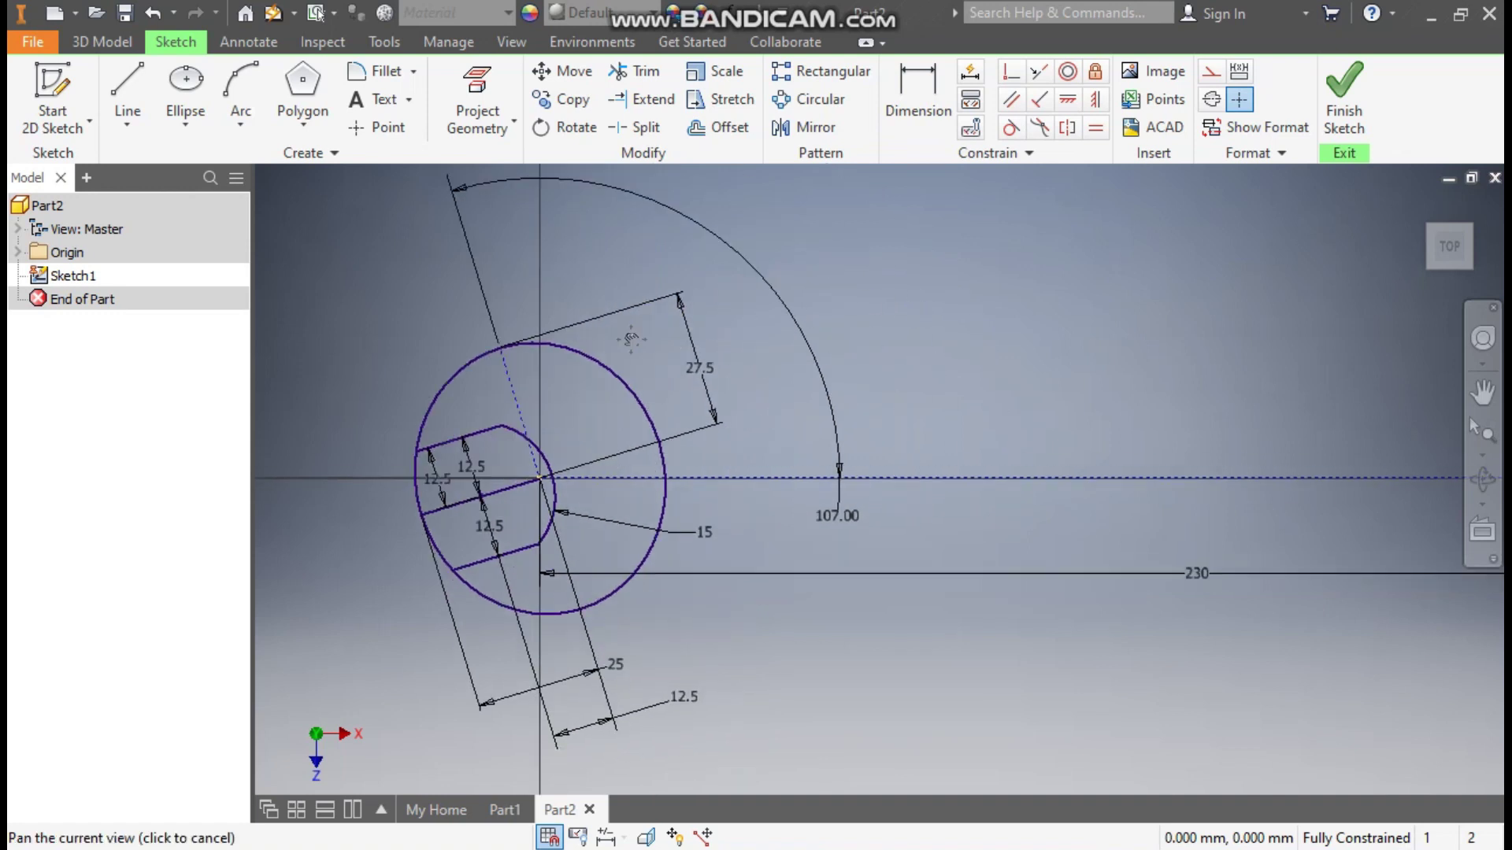
pyautogui.moveTo(1417, 519); pyautogui.dragTo(1110, 455, button='middle')
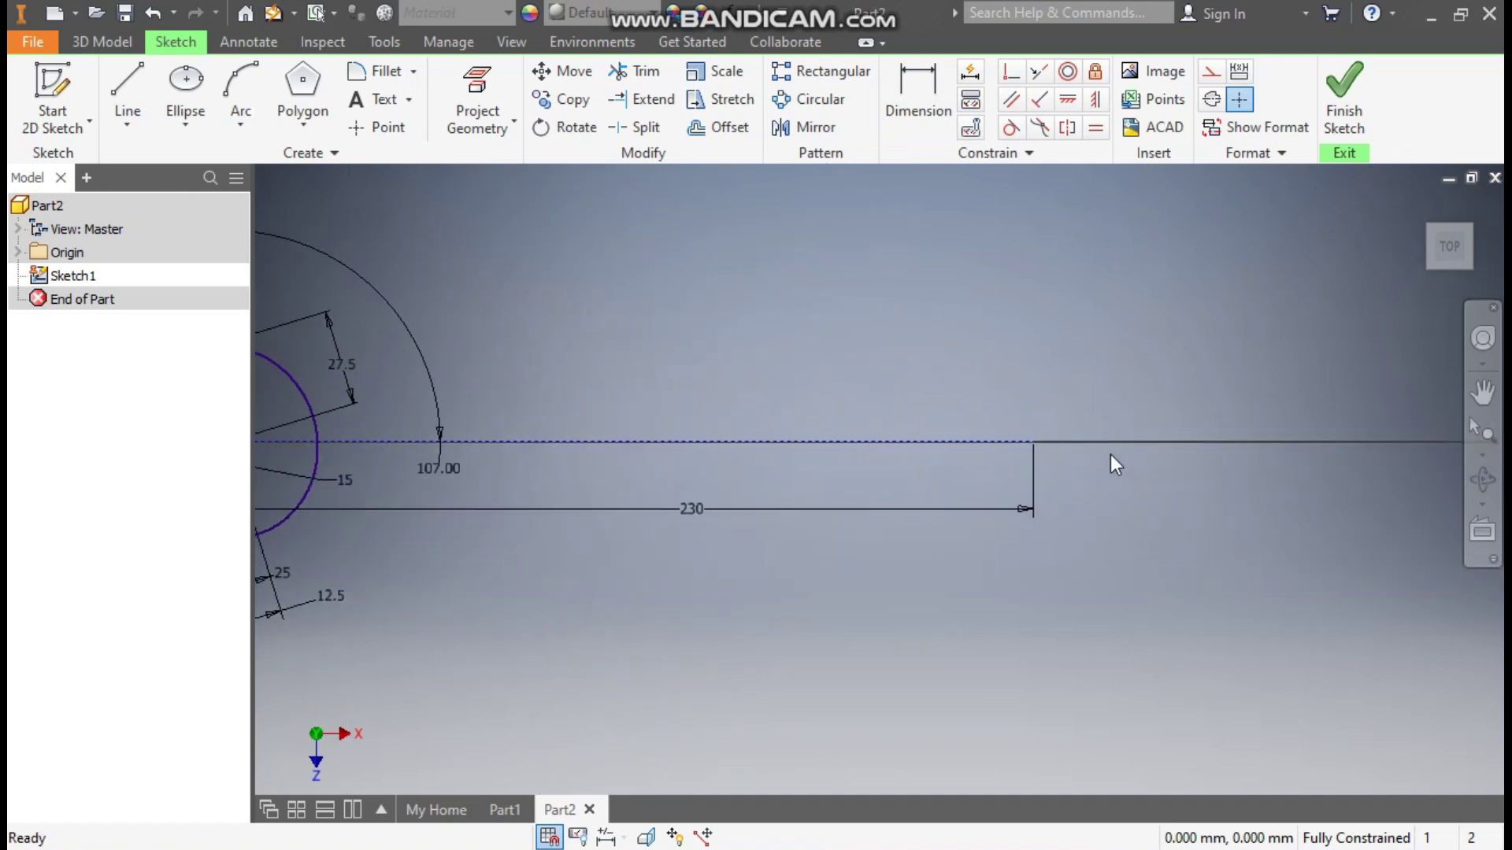
pyautogui.click(196, 121)
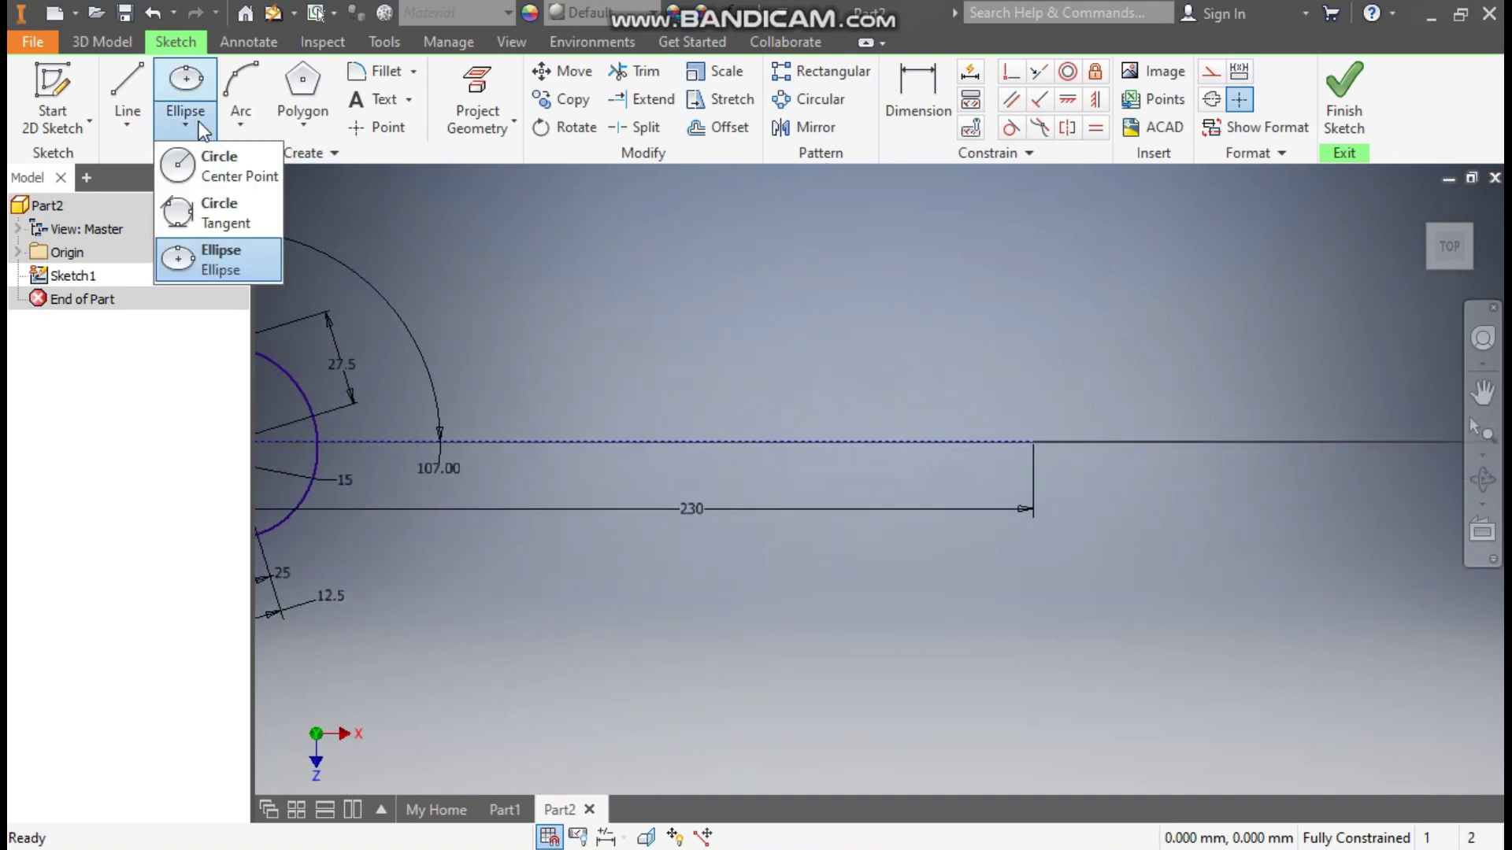
pyautogui.click(217, 174)
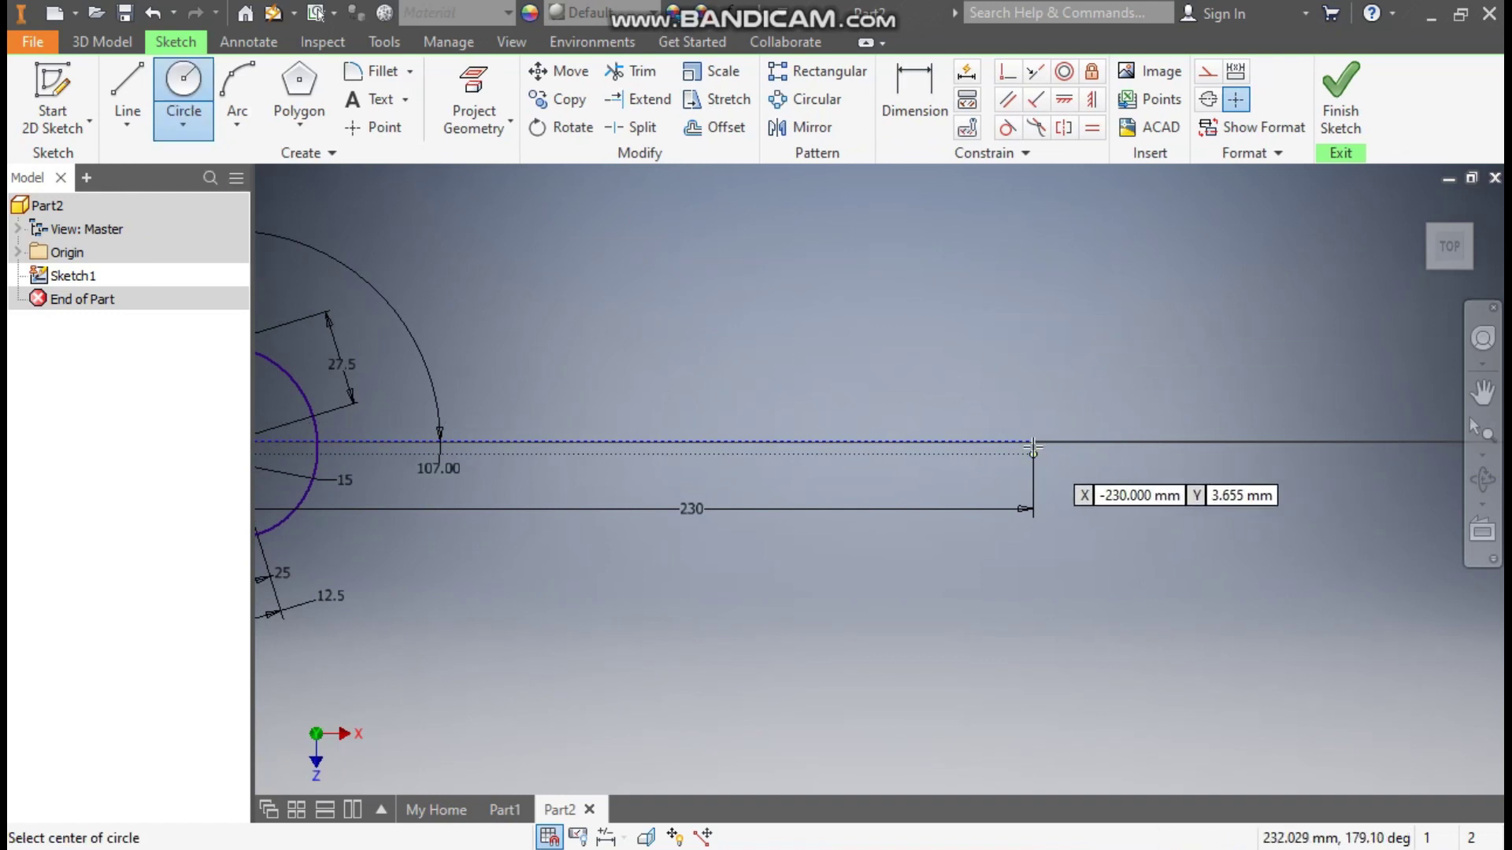
pyautogui.click(1031, 442)
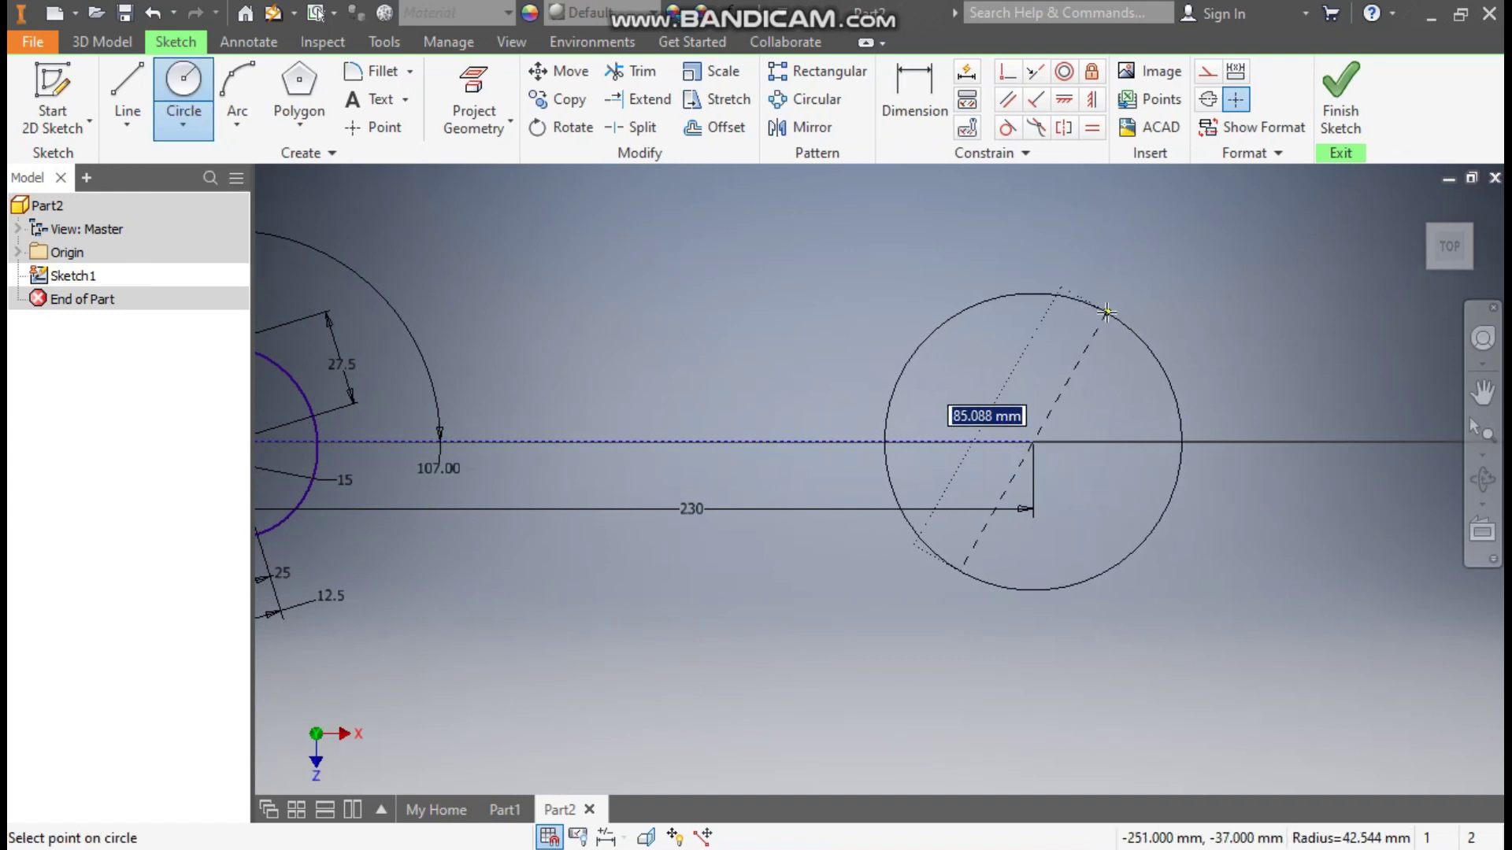
pyautogui.write('33')
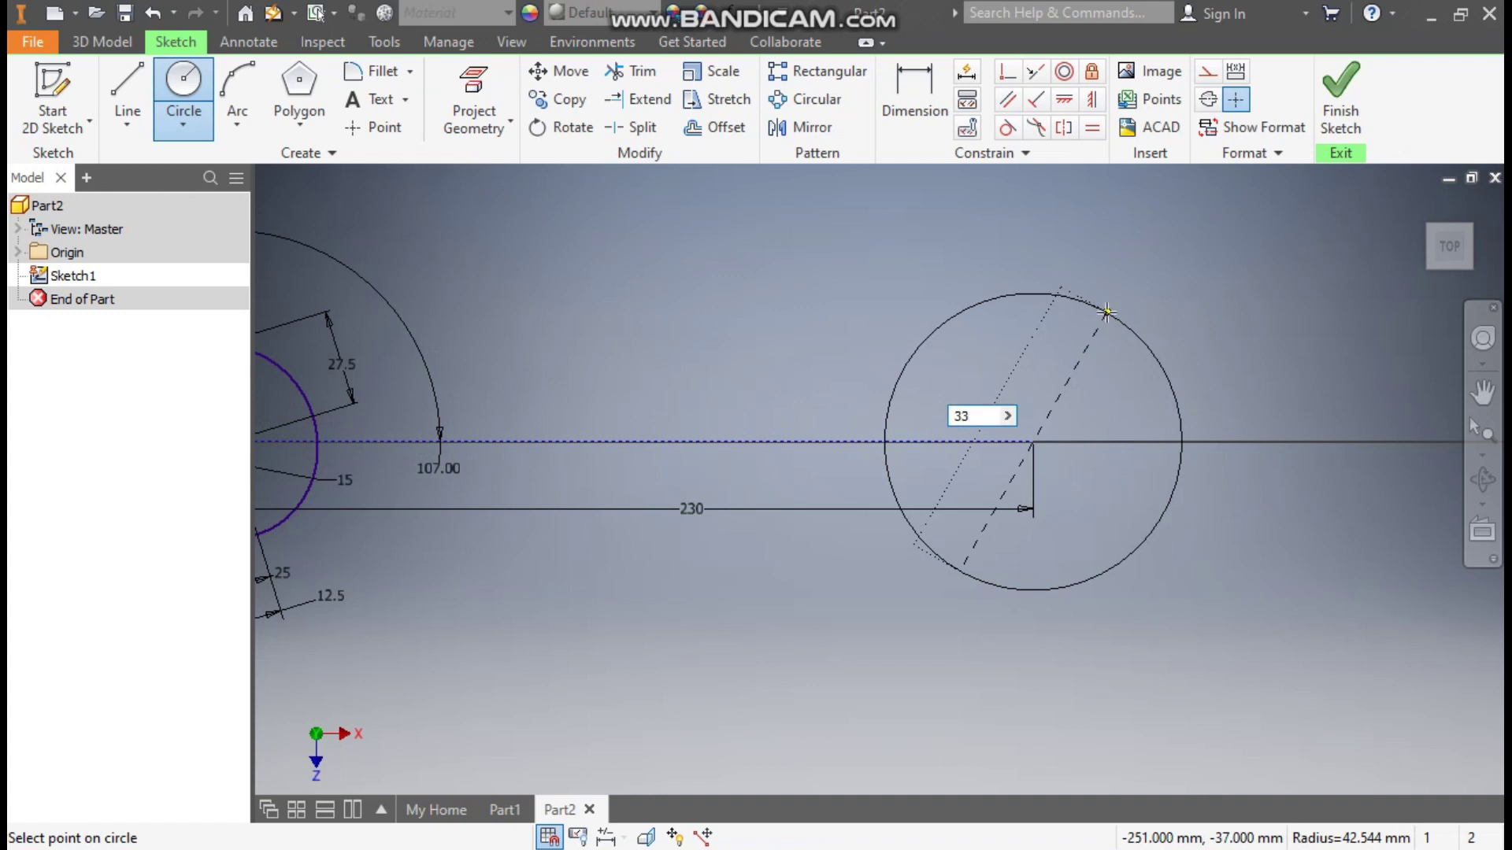
pyautogui.press('Return')
pyautogui.scroll(-4, 1064, 452)
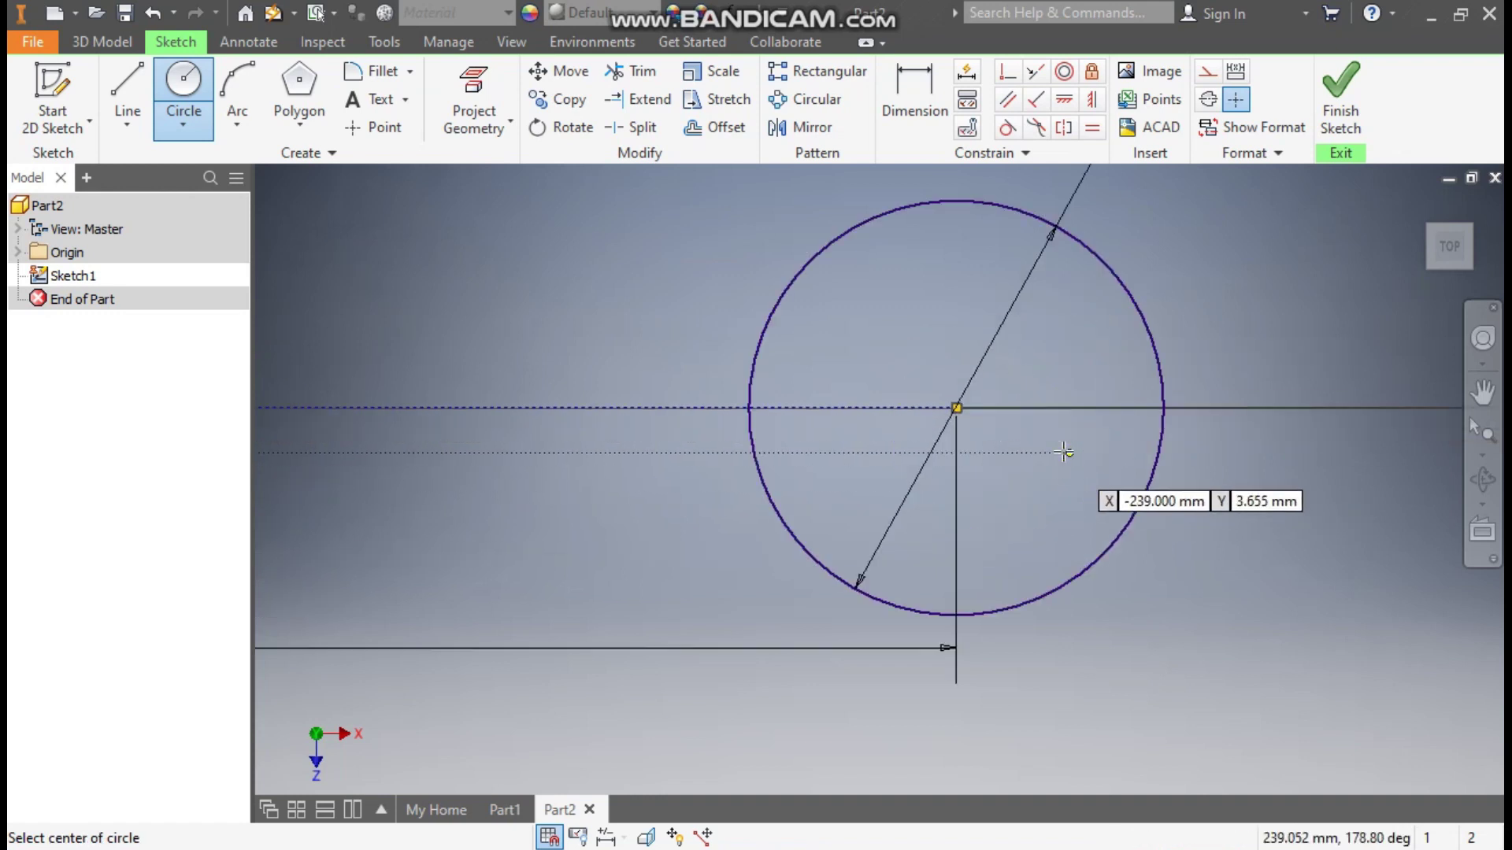
# Draw a 6-sided polygon centred in the 33 mm circle, then start a second hexagon there.
pyautogui.click(300, 127)
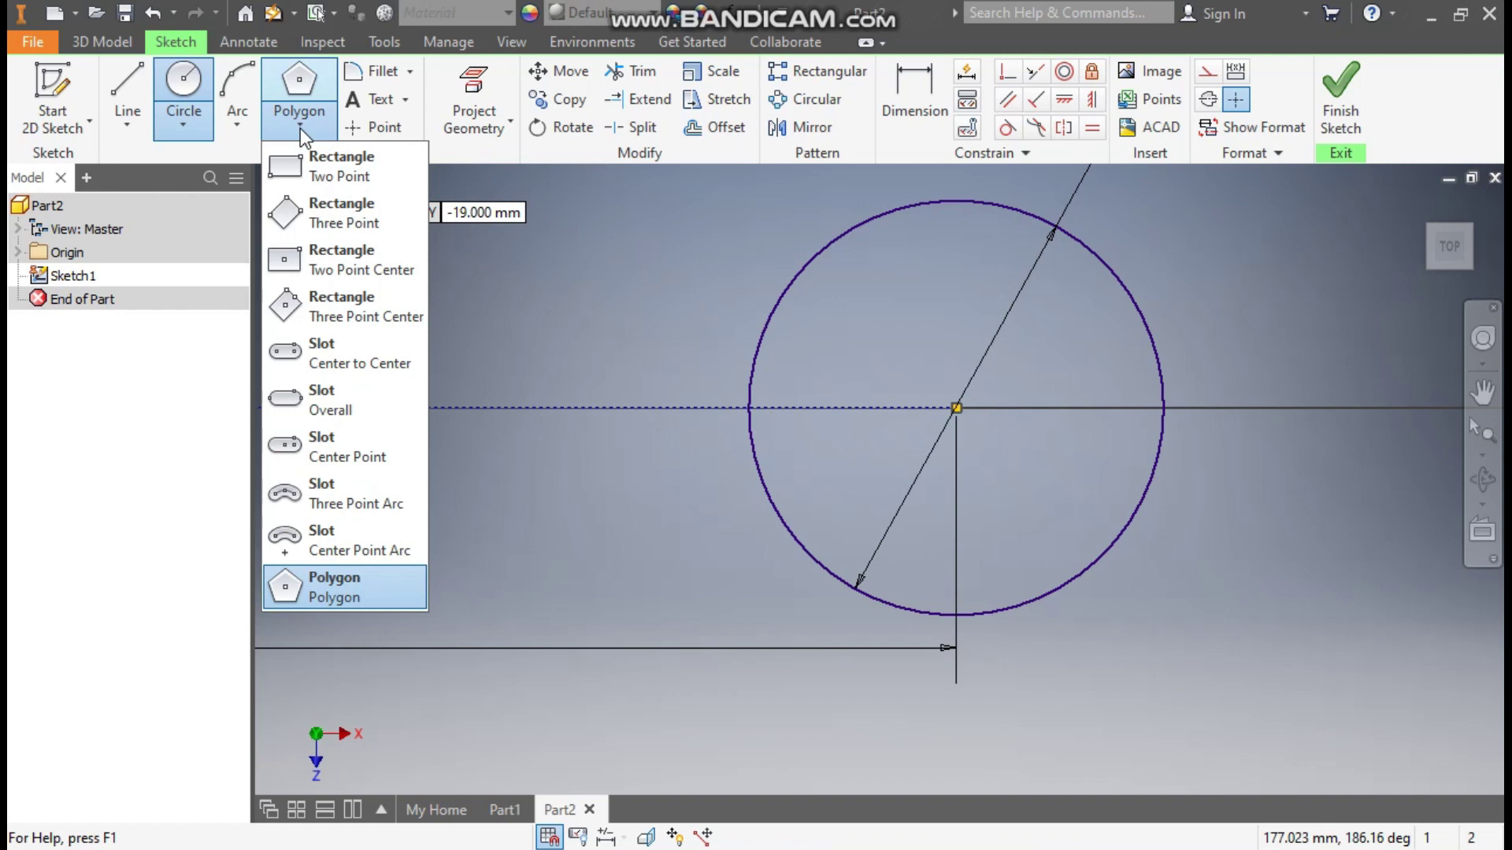
pyautogui.click(353, 585)
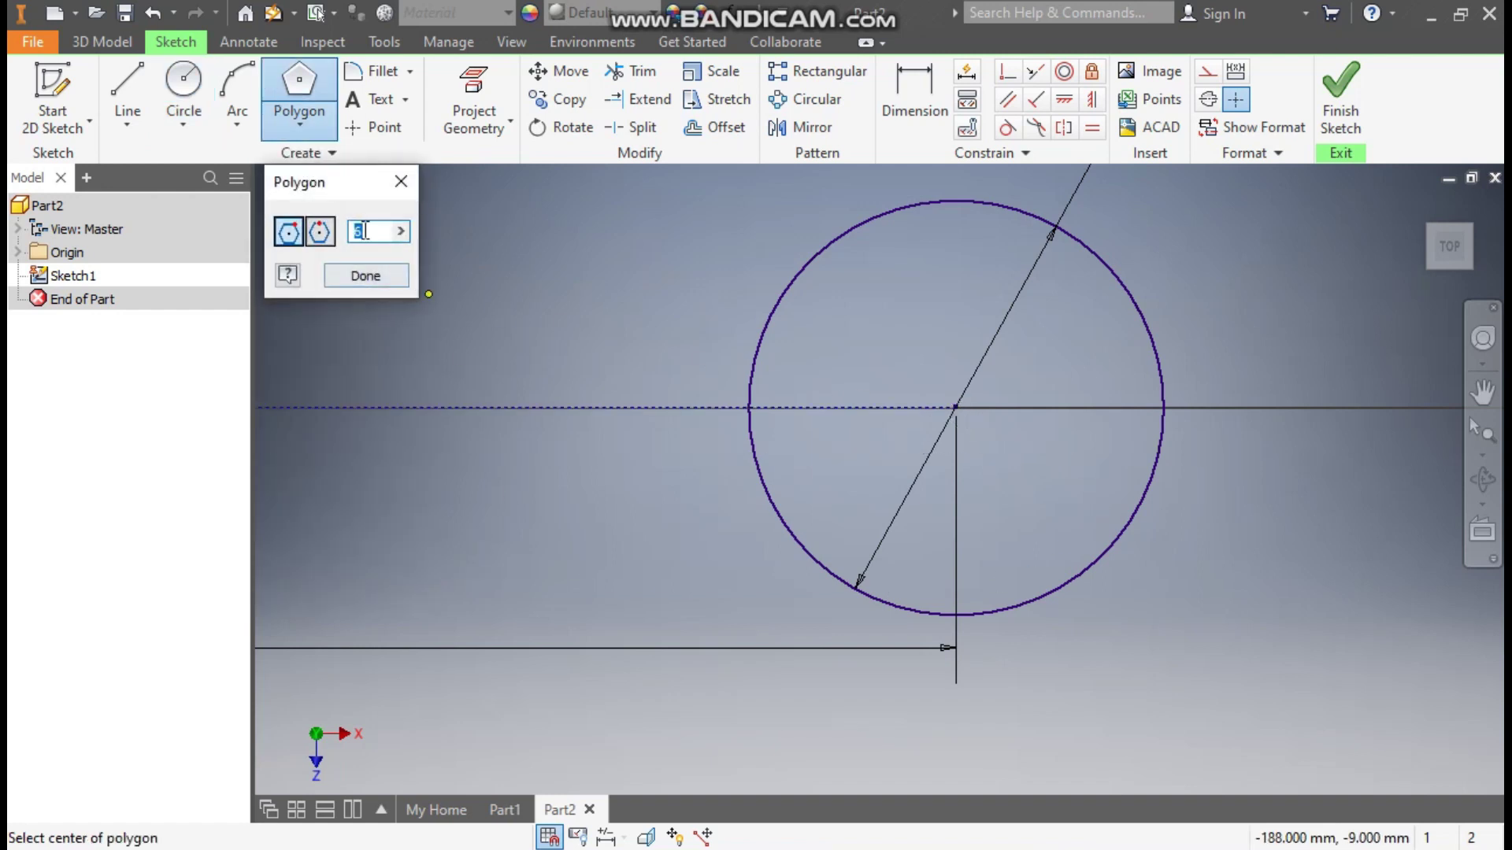
pyautogui.write('6')
pyautogui.click(955, 407)
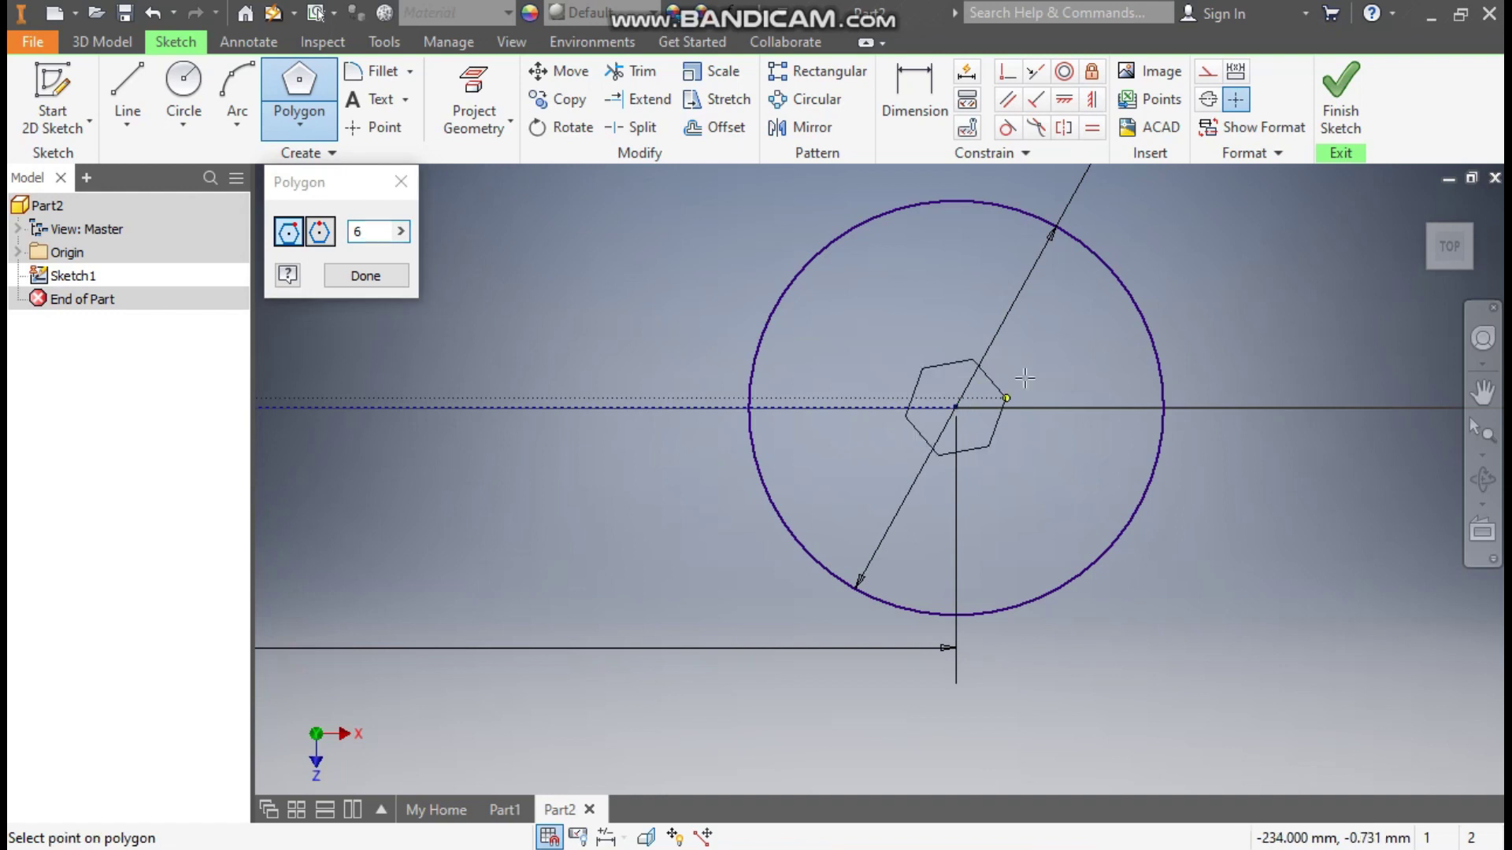
pyautogui.click(1042, 255)
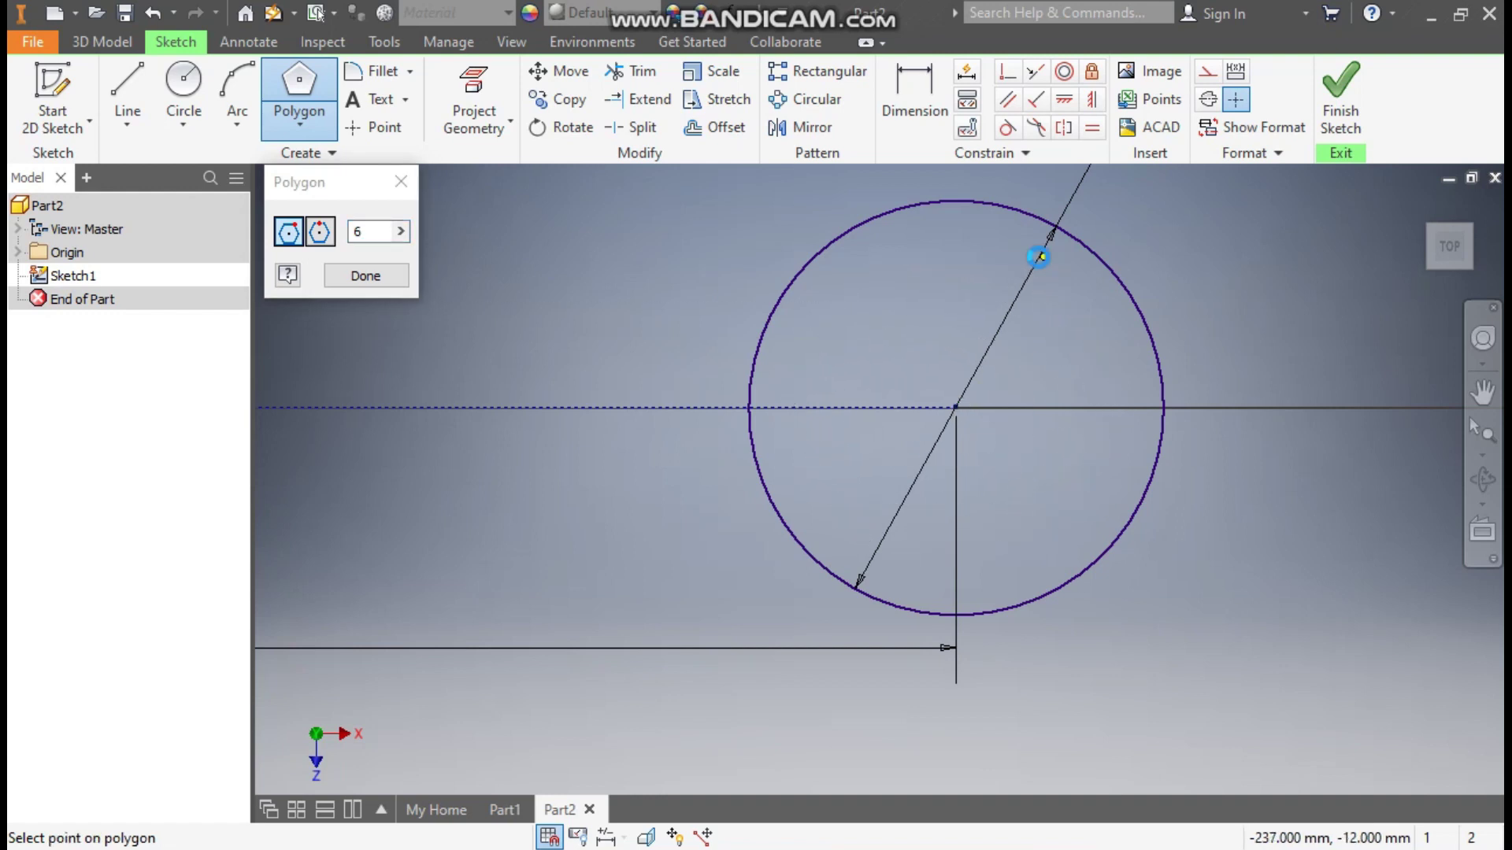
pyautogui.click(956, 407)
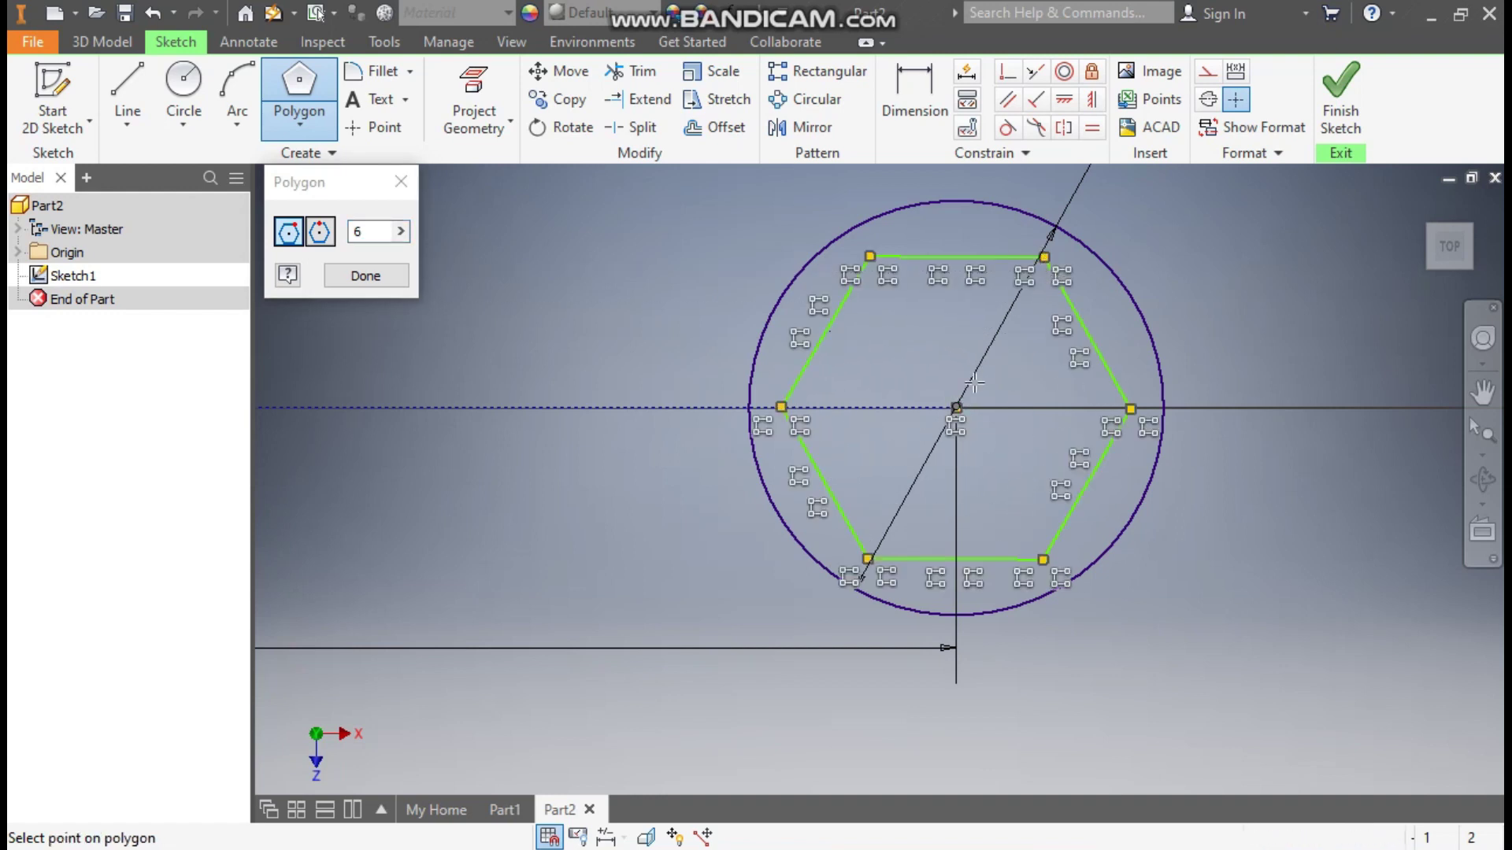
# Place the second hexagon and dimension the first hexagon 25 mm across flats.
pyautogui.click(958, 228)
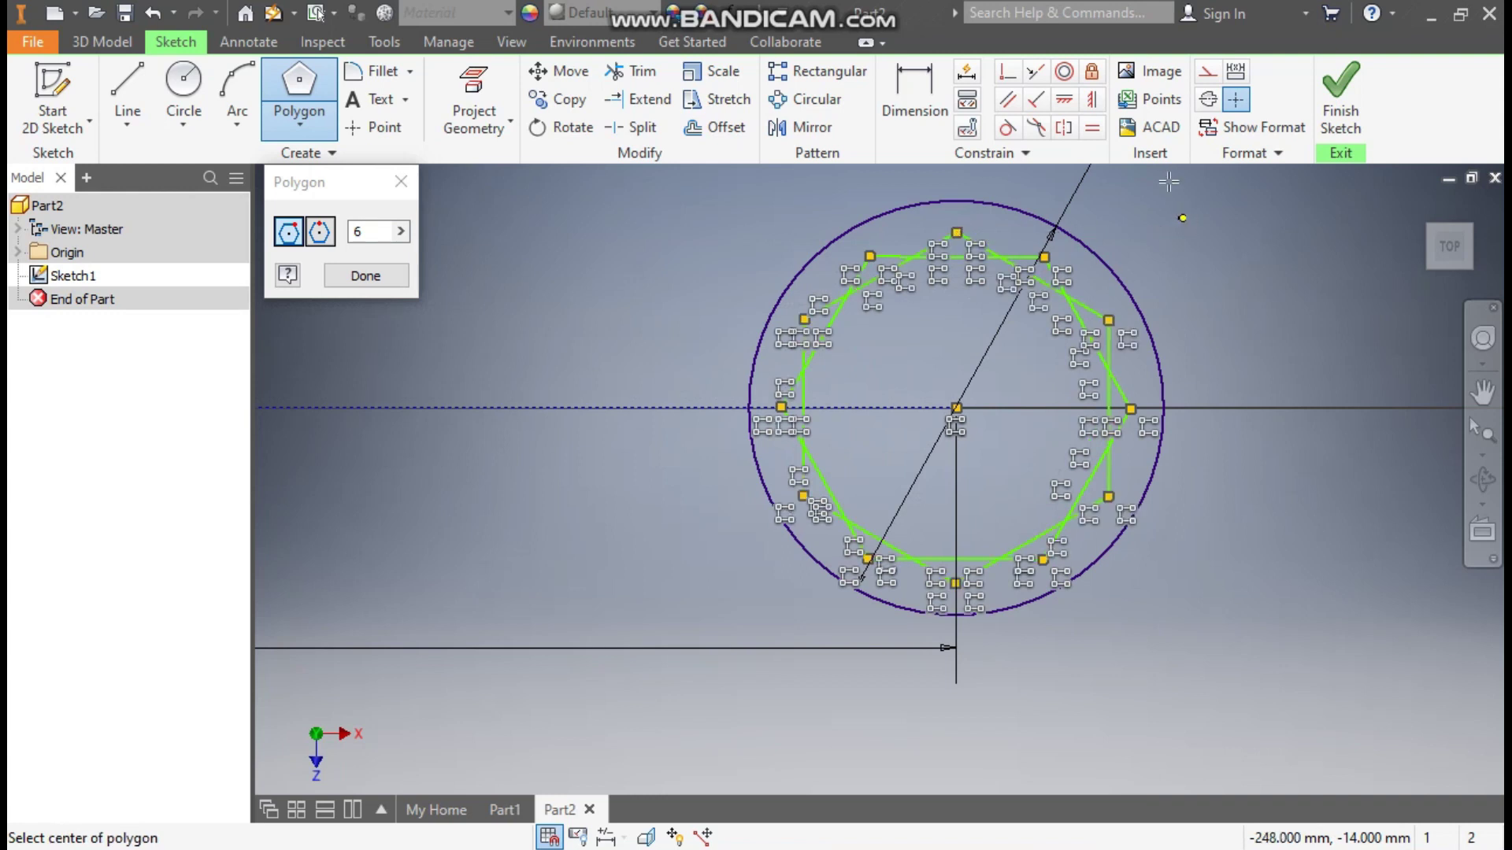
pyautogui.click(914, 93)
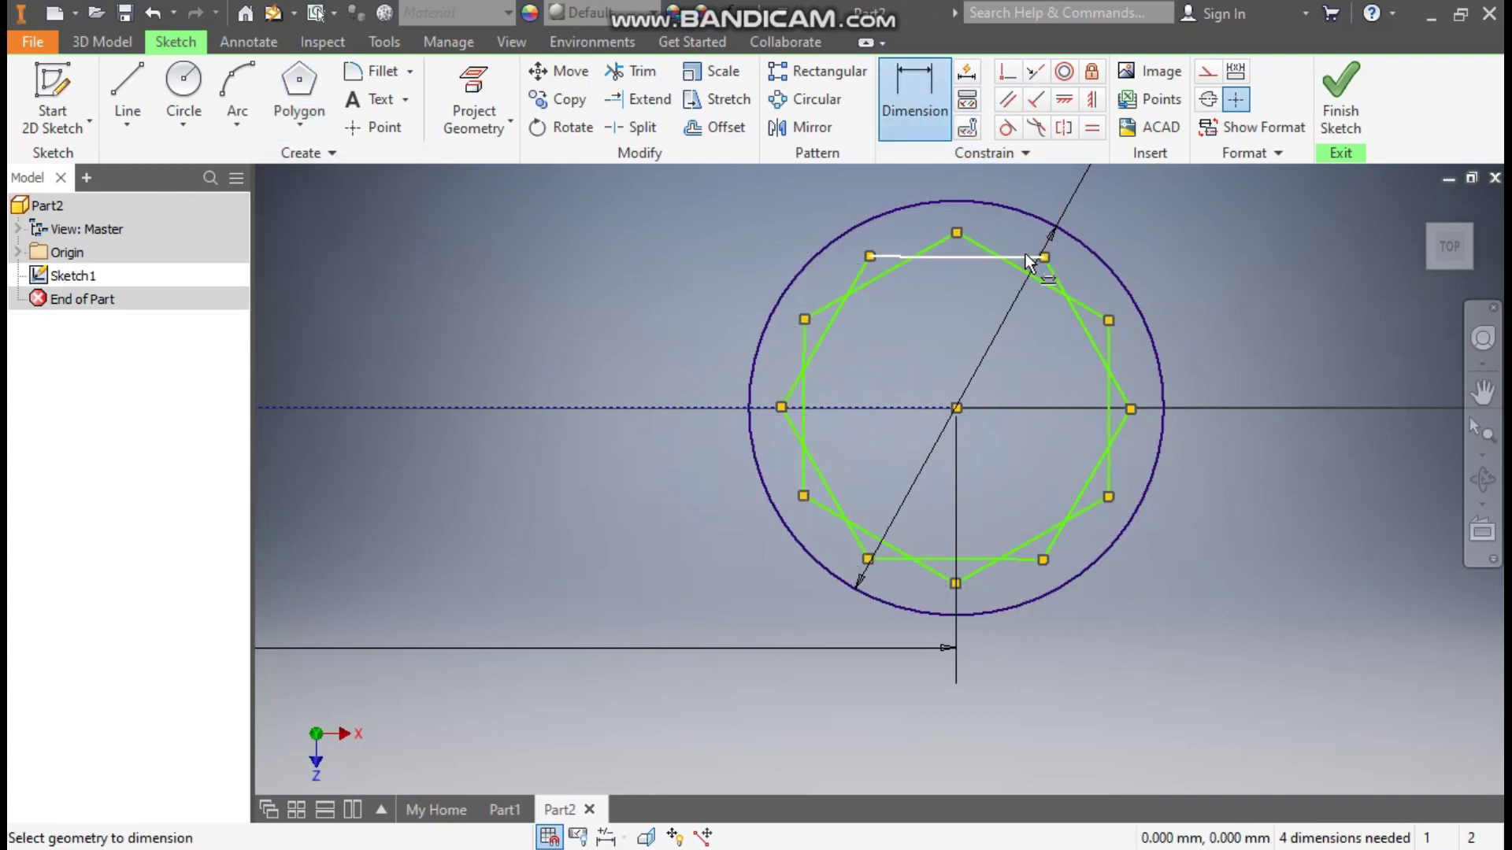
pyautogui.click(1025, 255)
pyautogui.click(1028, 560)
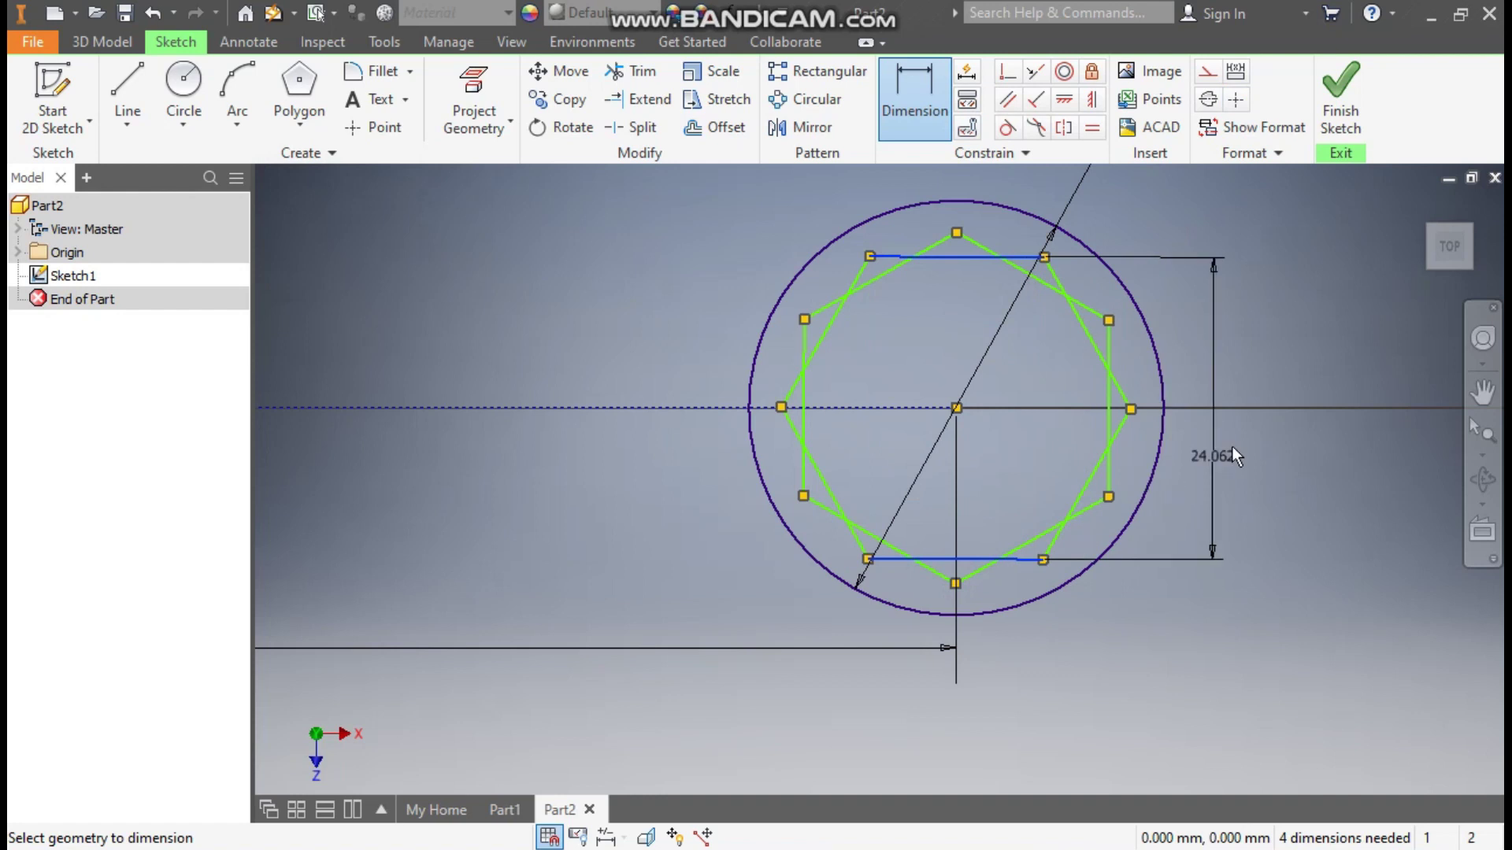
pyautogui.click(1245, 445)
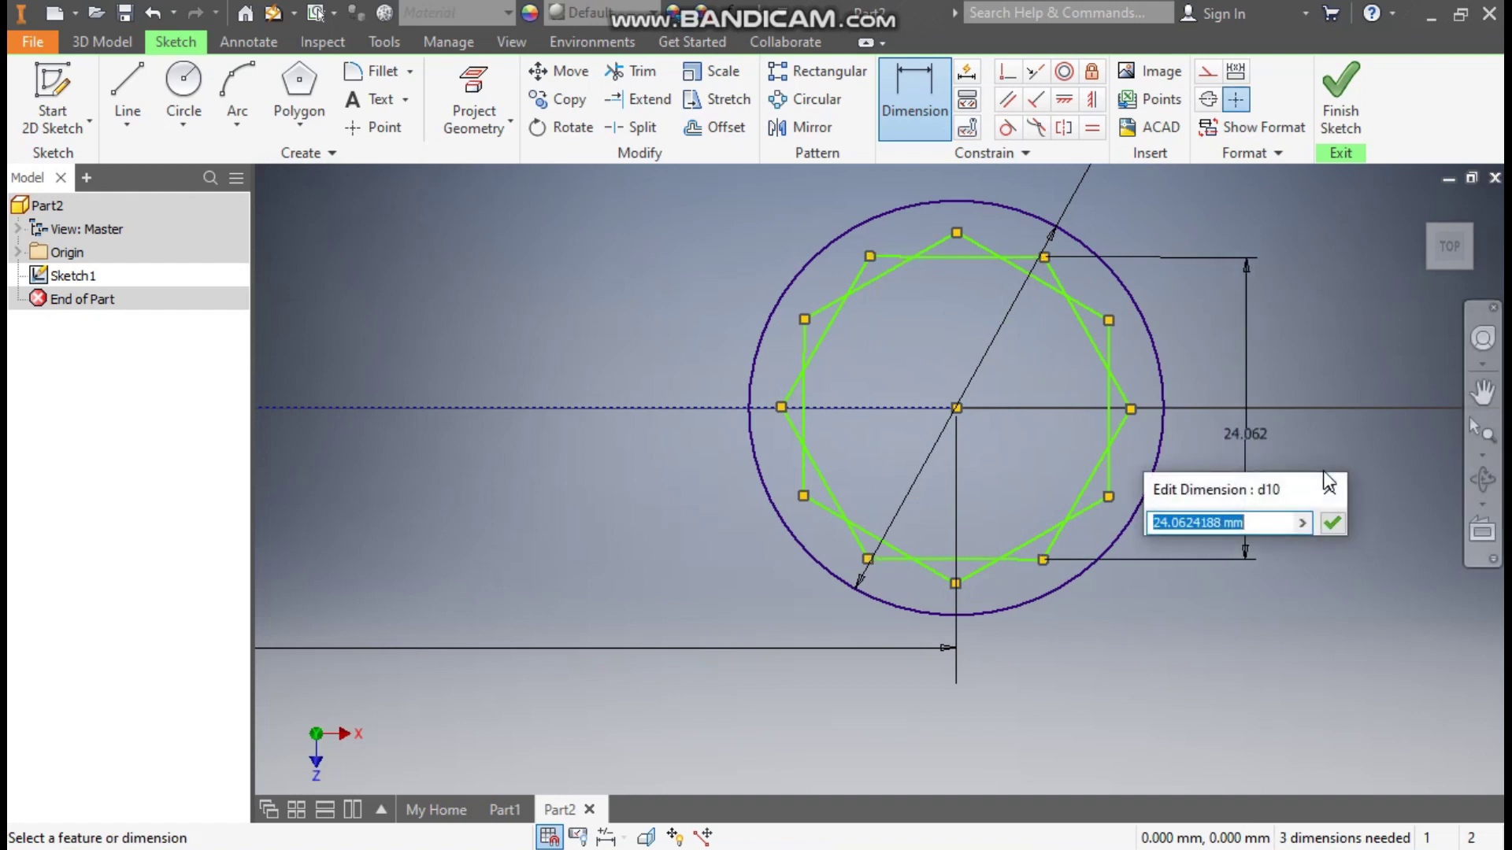
pyautogui.write('25')
pyautogui.press('Return')
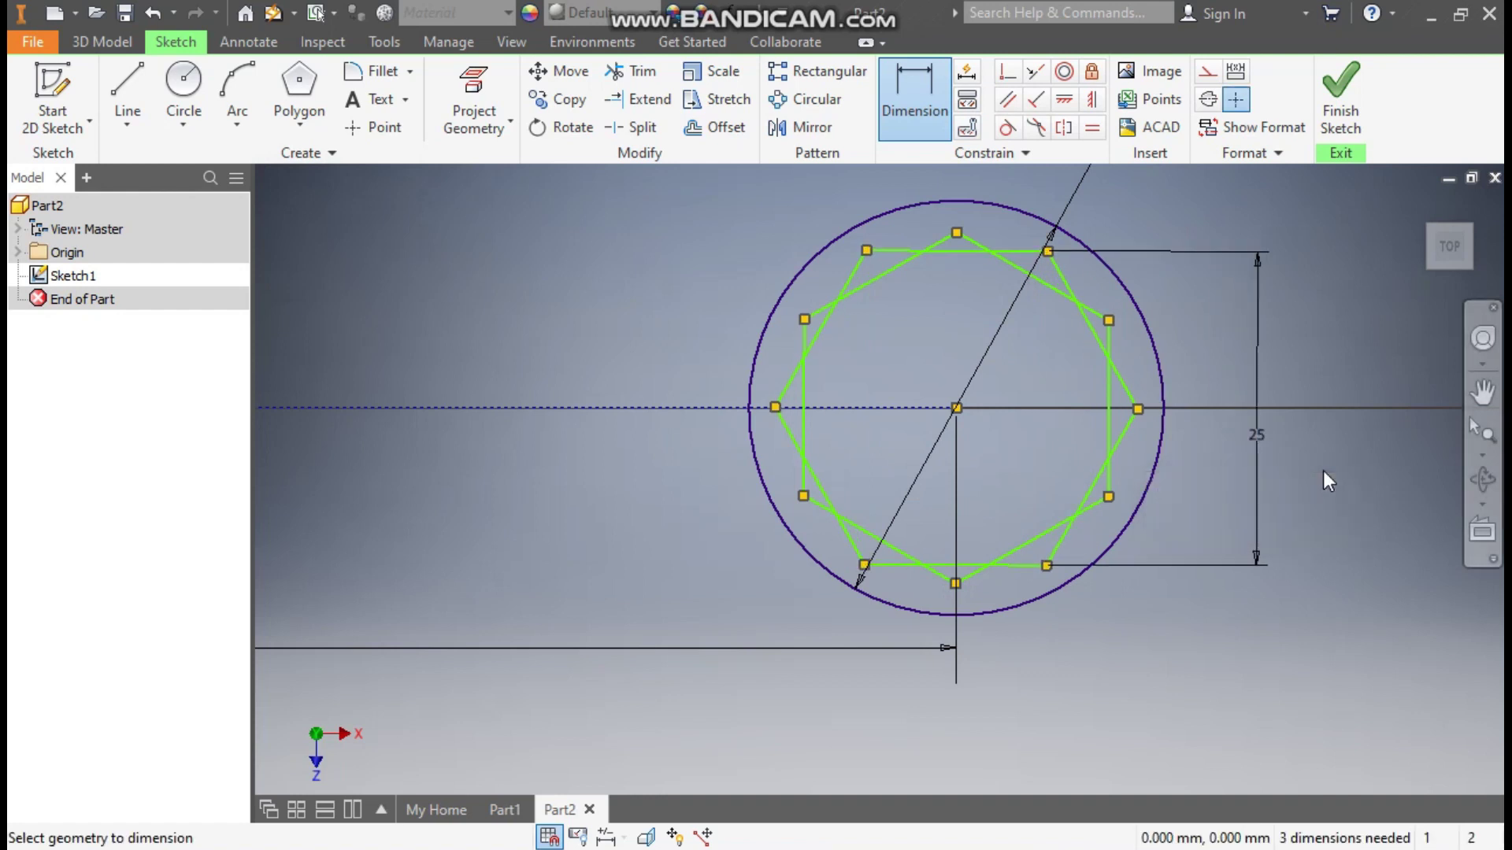
pyautogui.press('Escape')
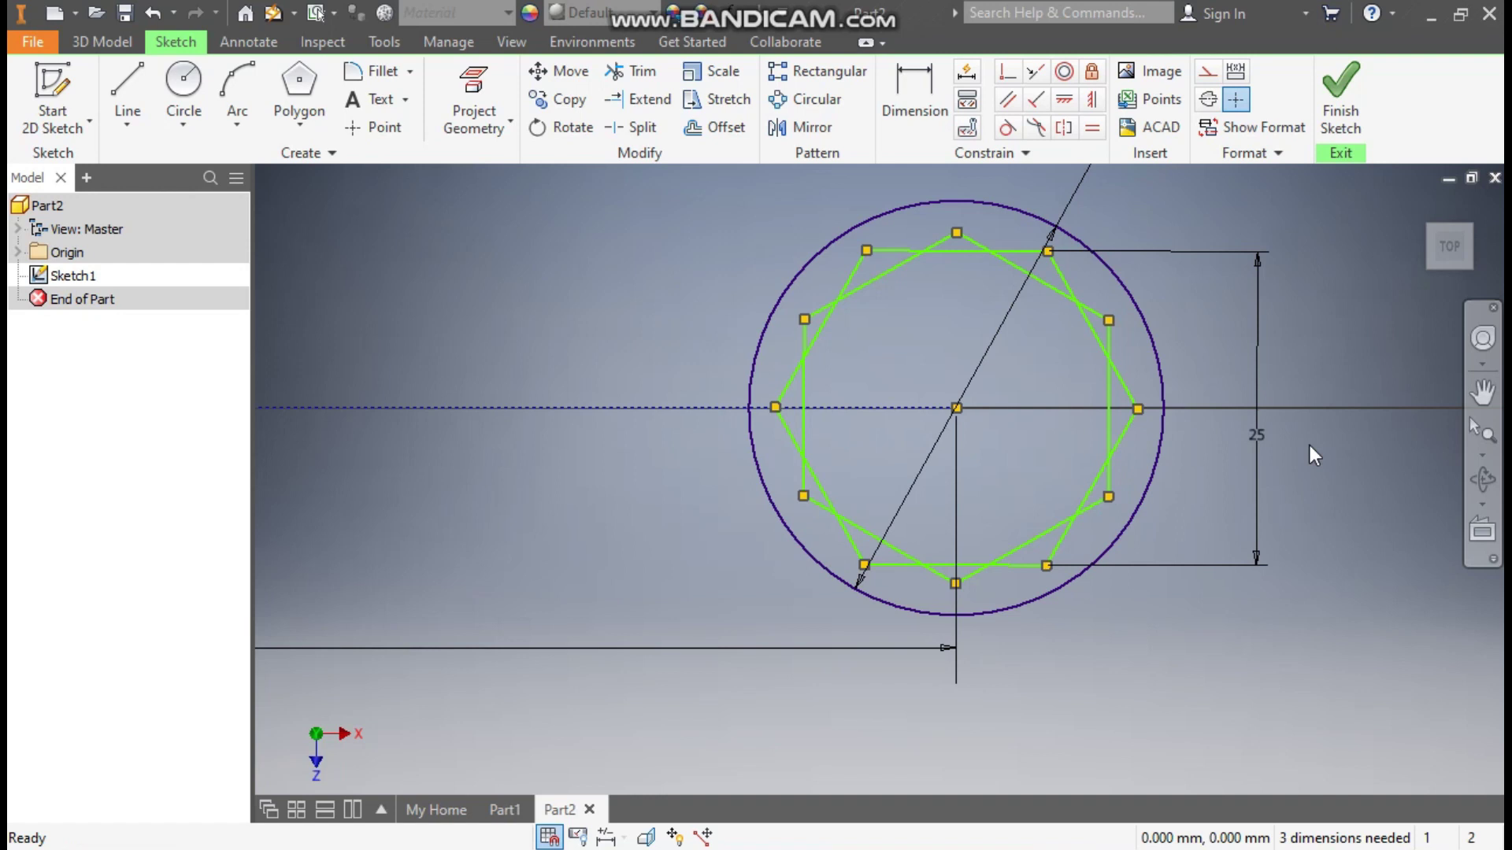
# Make the hexagon's top edge horizontal and align the rotated hexagon's top corner vertically with the centre point.
pyautogui.click(1063, 99)
pyautogui.click(1050, 249)
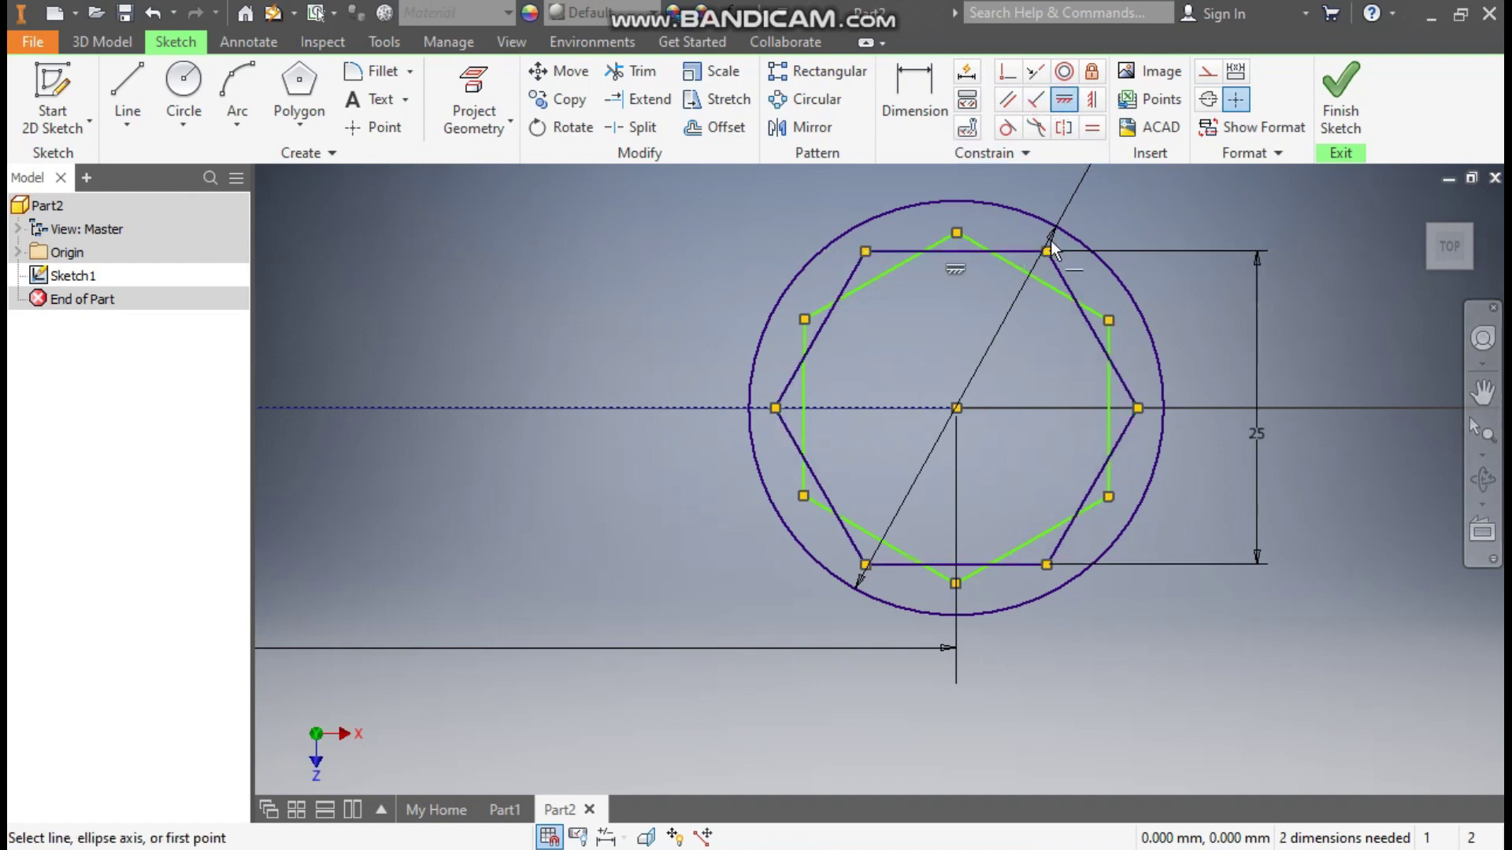
pyautogui.click(1092, 99)
pyautogui.click(955, 233)
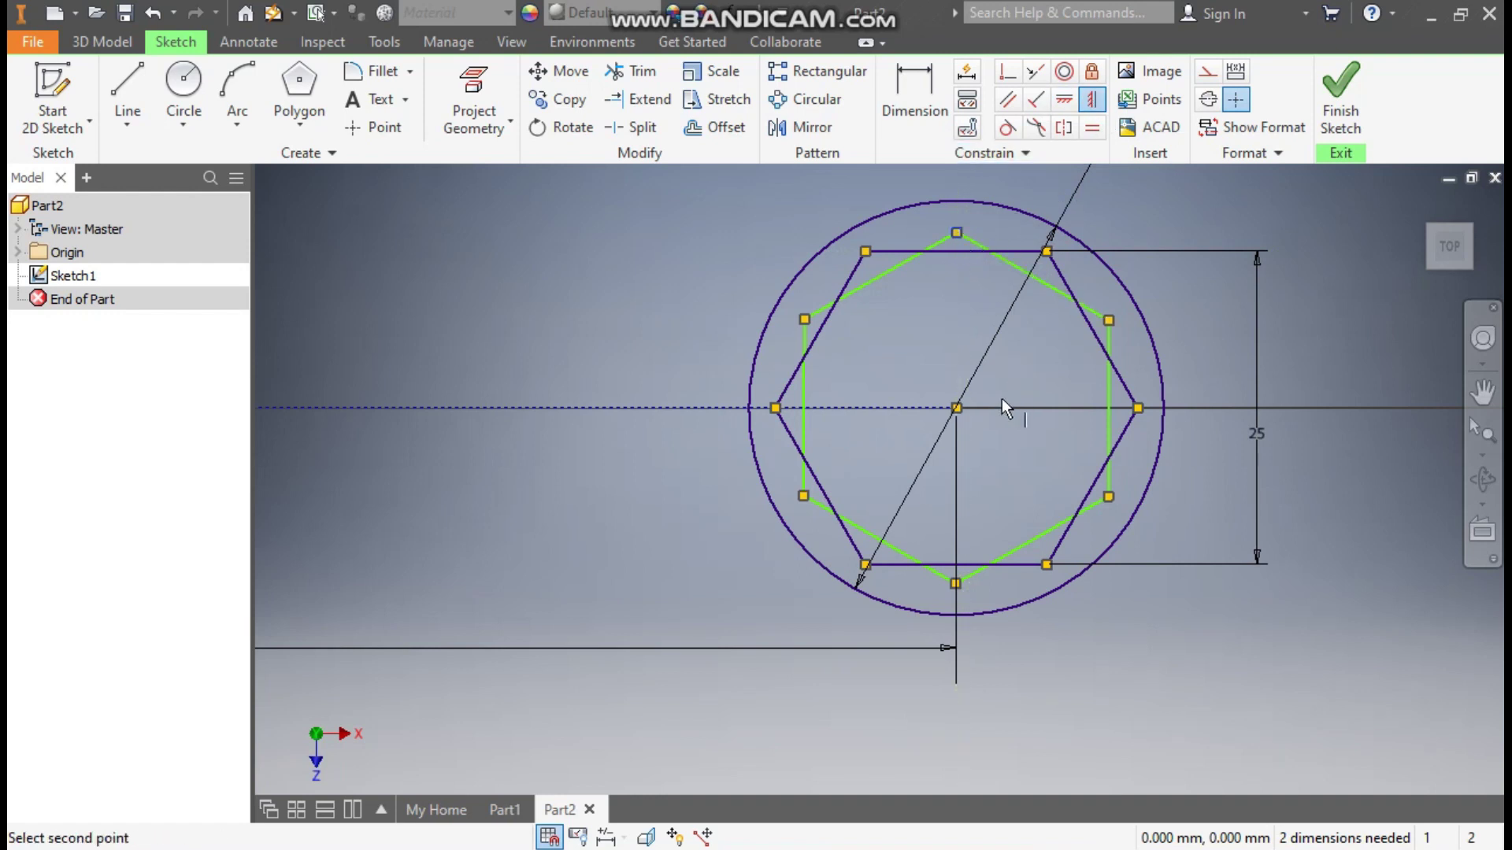
pyautogui.click(956, 410)
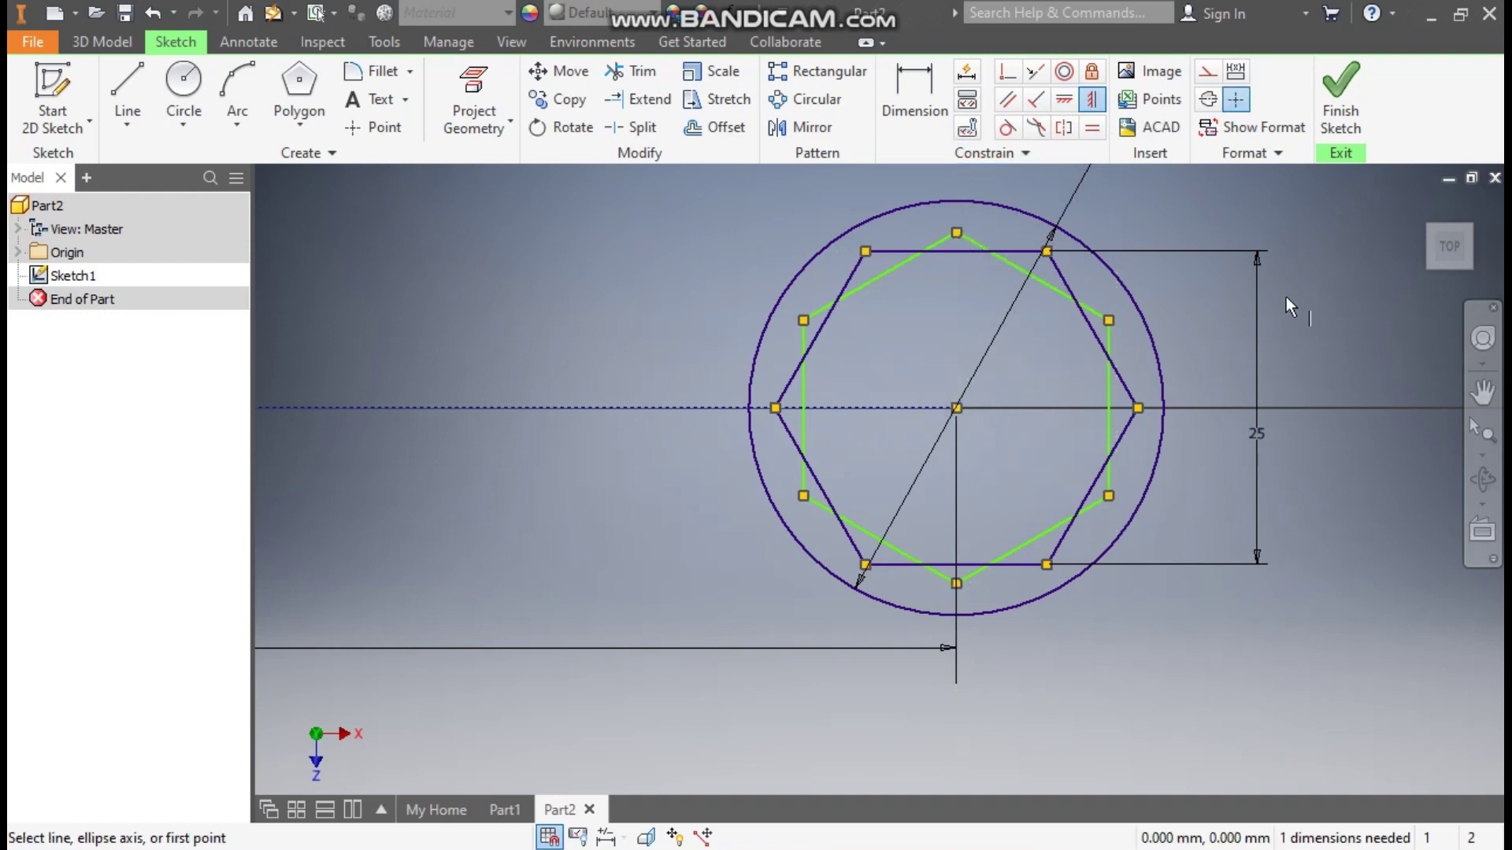
pyautogui.press('Escape')
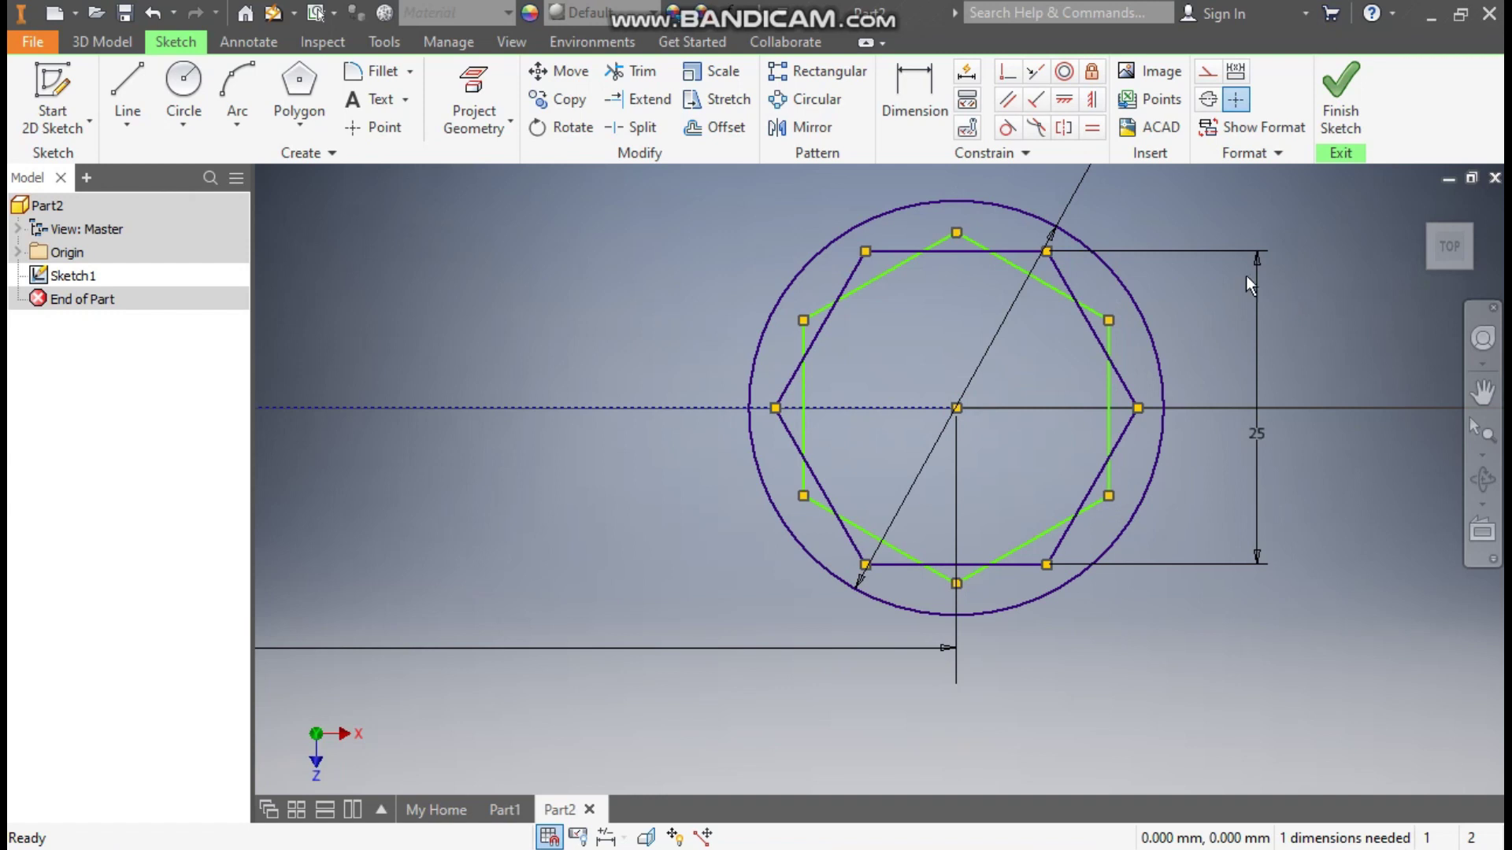
# Add a 25 mm aligned dimension between the rotated hexagon's top and lower-right corners.
pyautogui.click(951, 98)
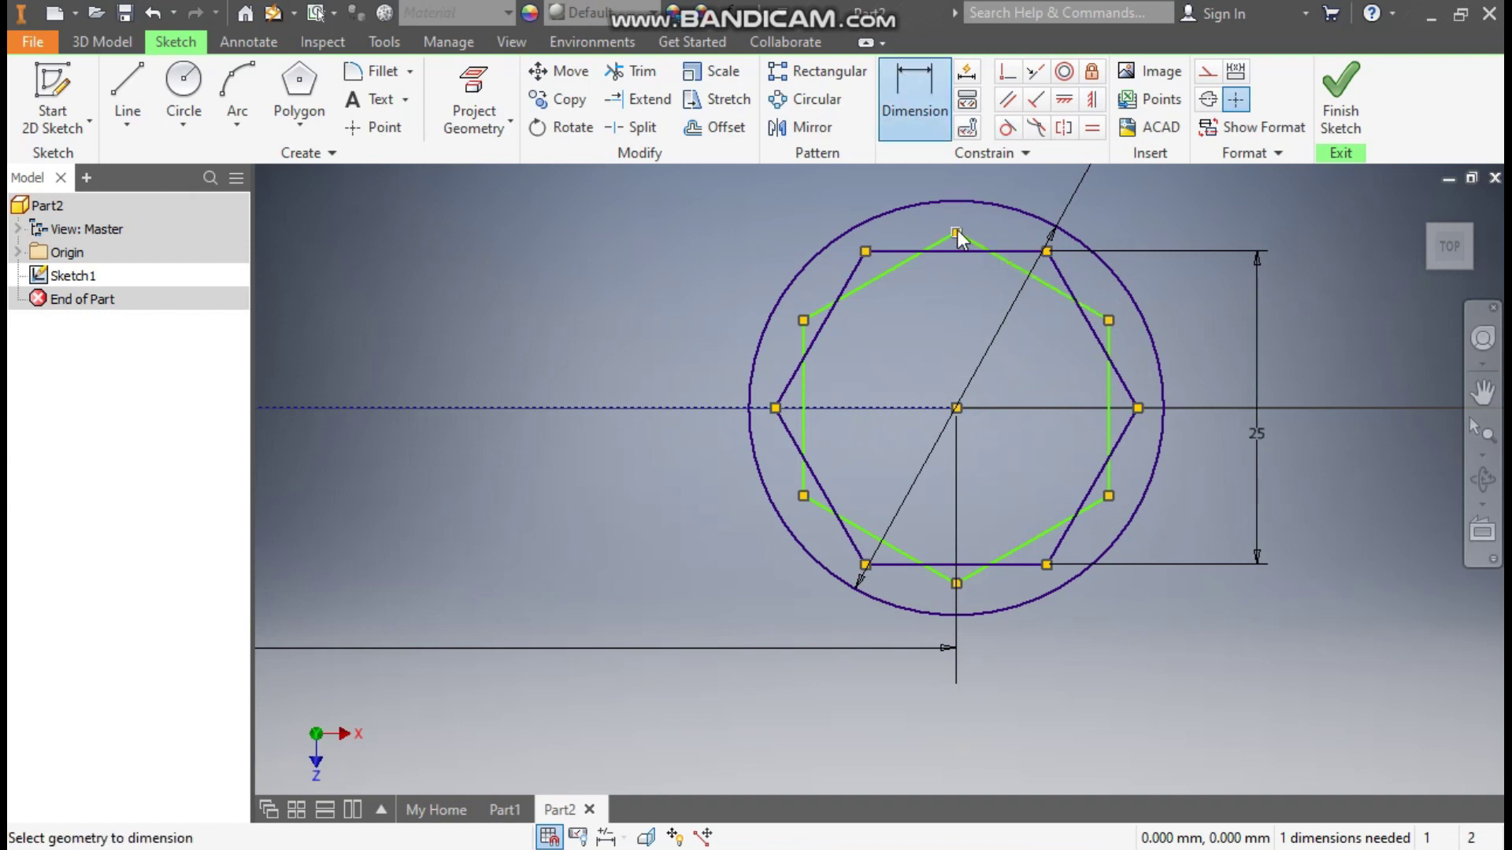
pyautogui.click(956, 232)
pyautogui.click(1108, 496)
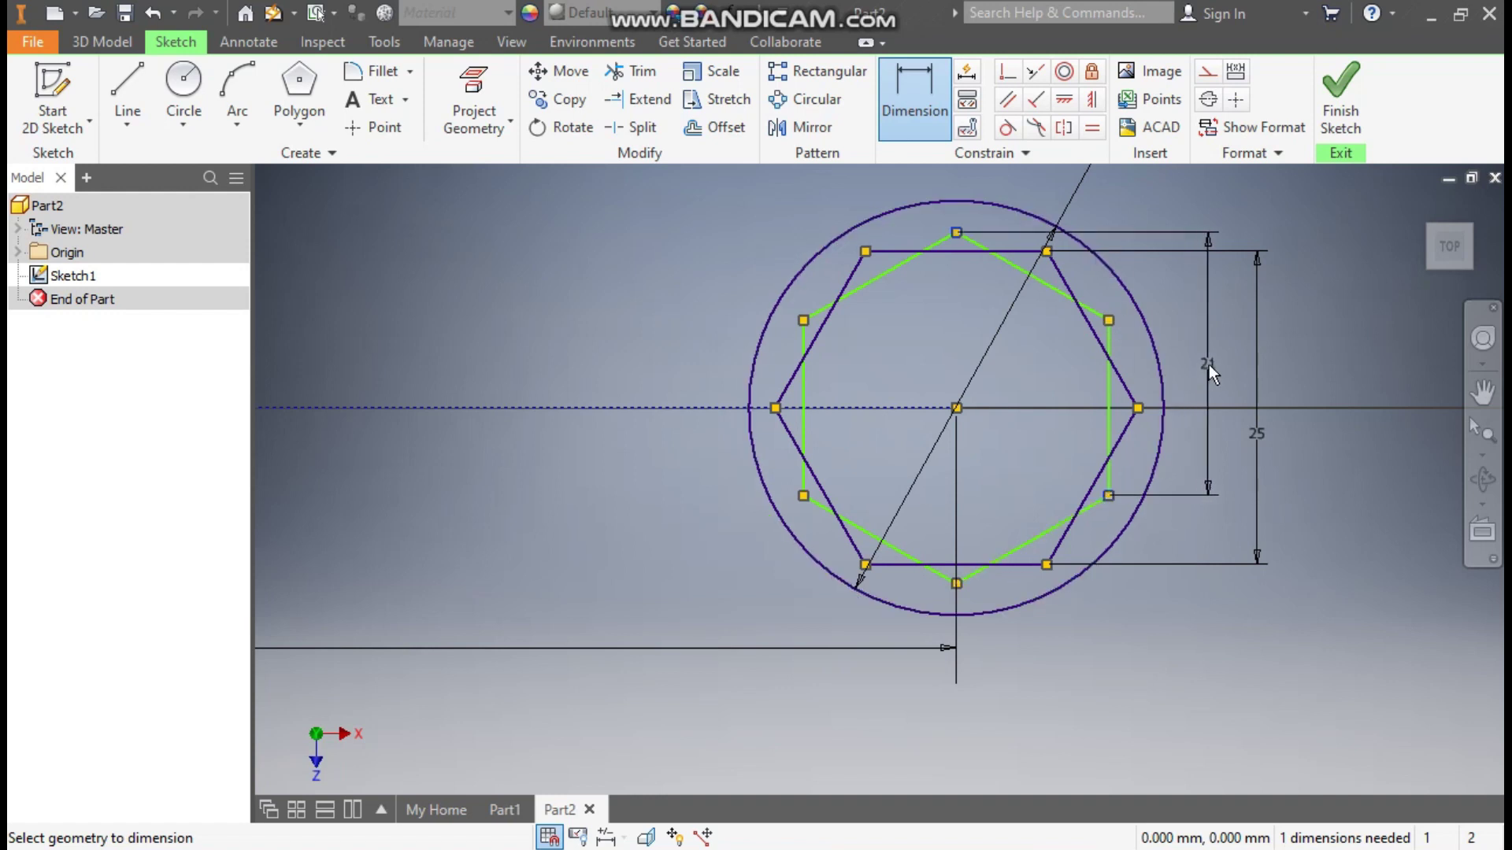
pyautogui.rightClick(1201, 365)
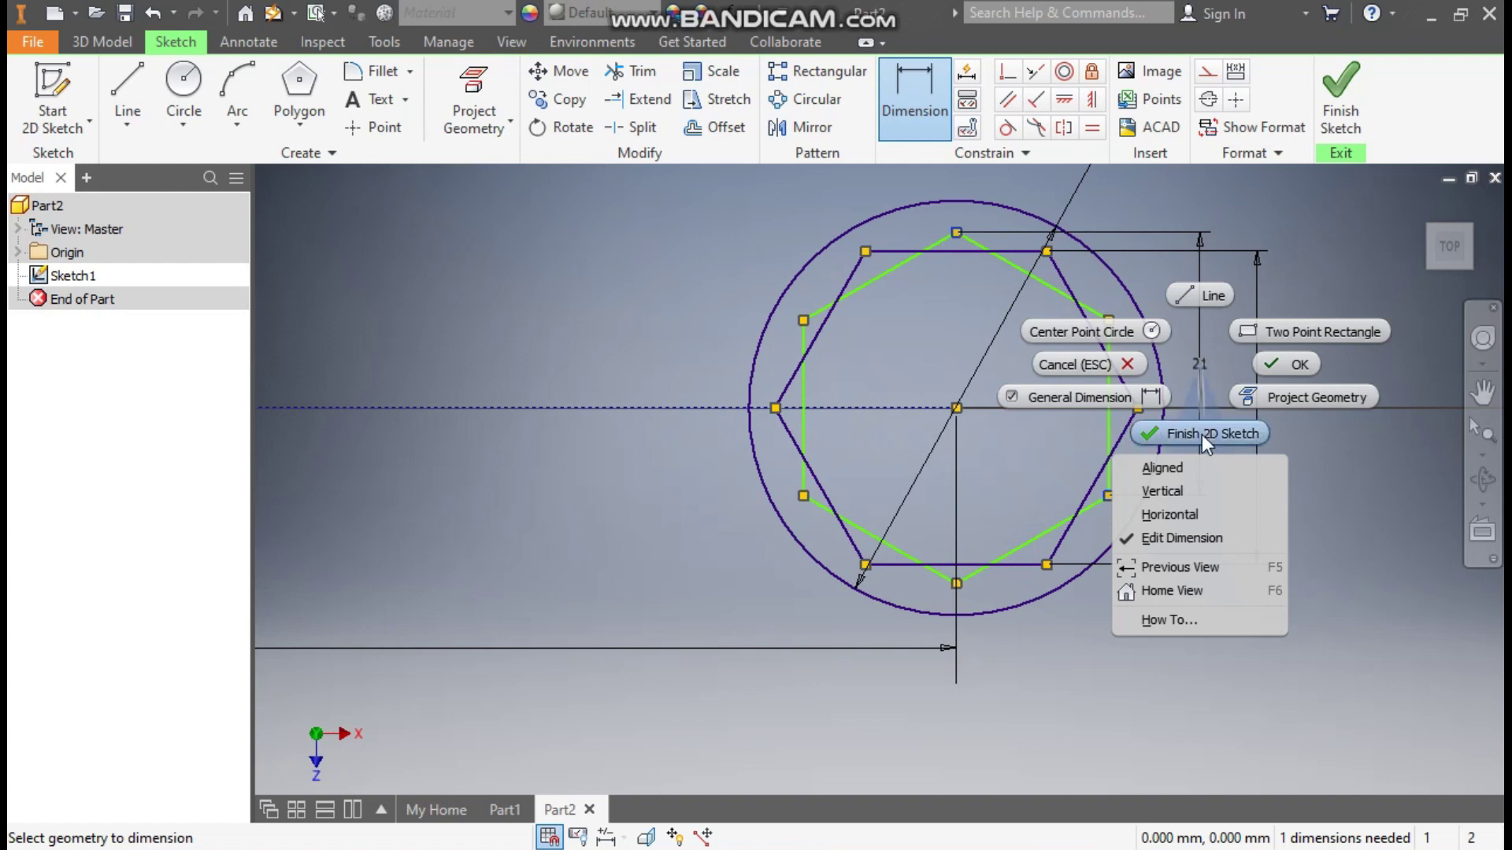
pyautogui.click(1197, 463)
pyautogui.click(1260, 211)
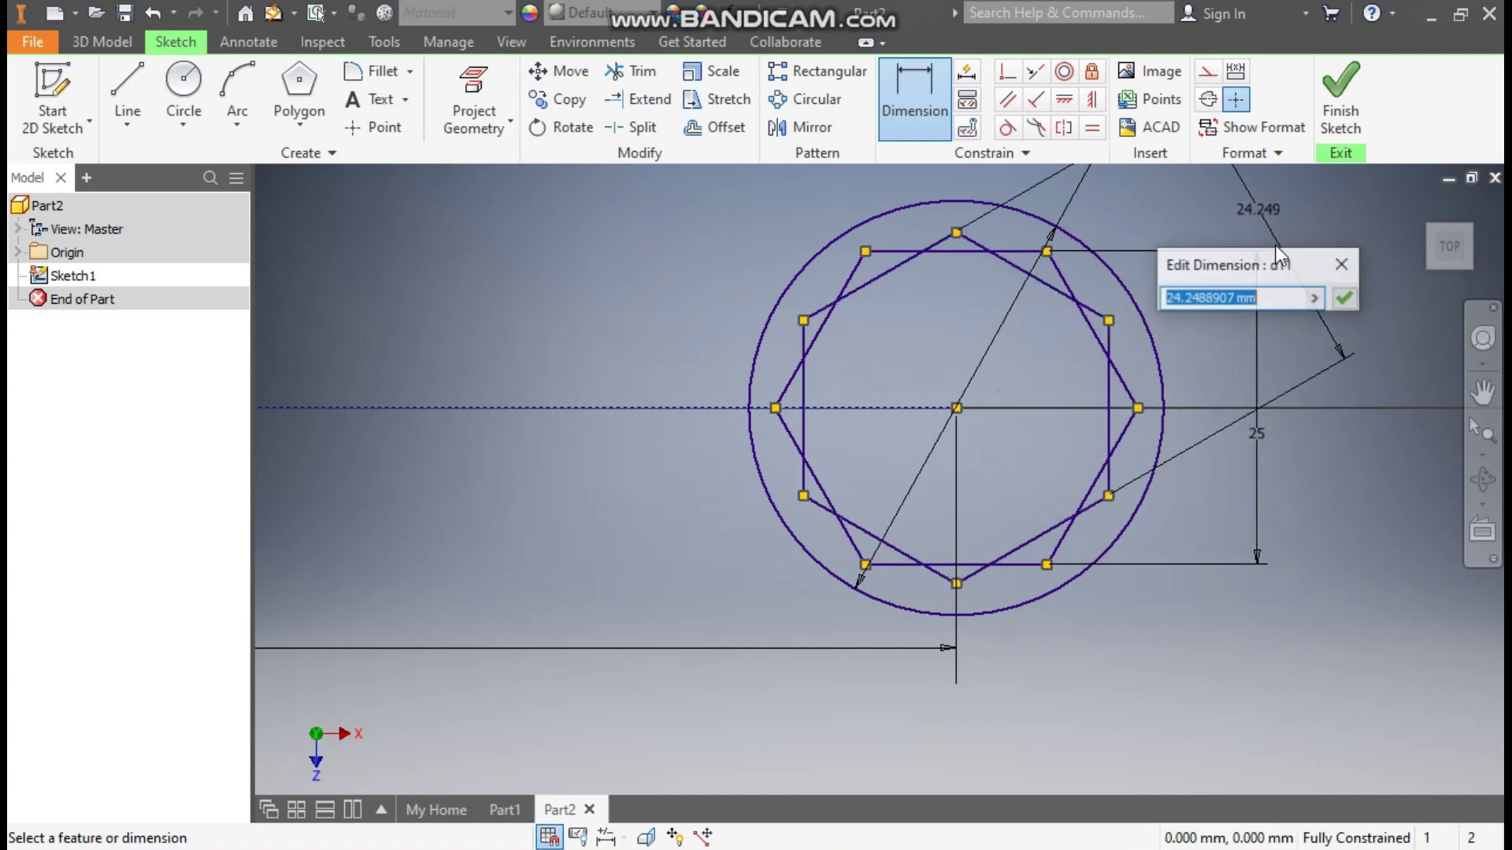
pyautogui.write('25')
pyautogui.press('Return')
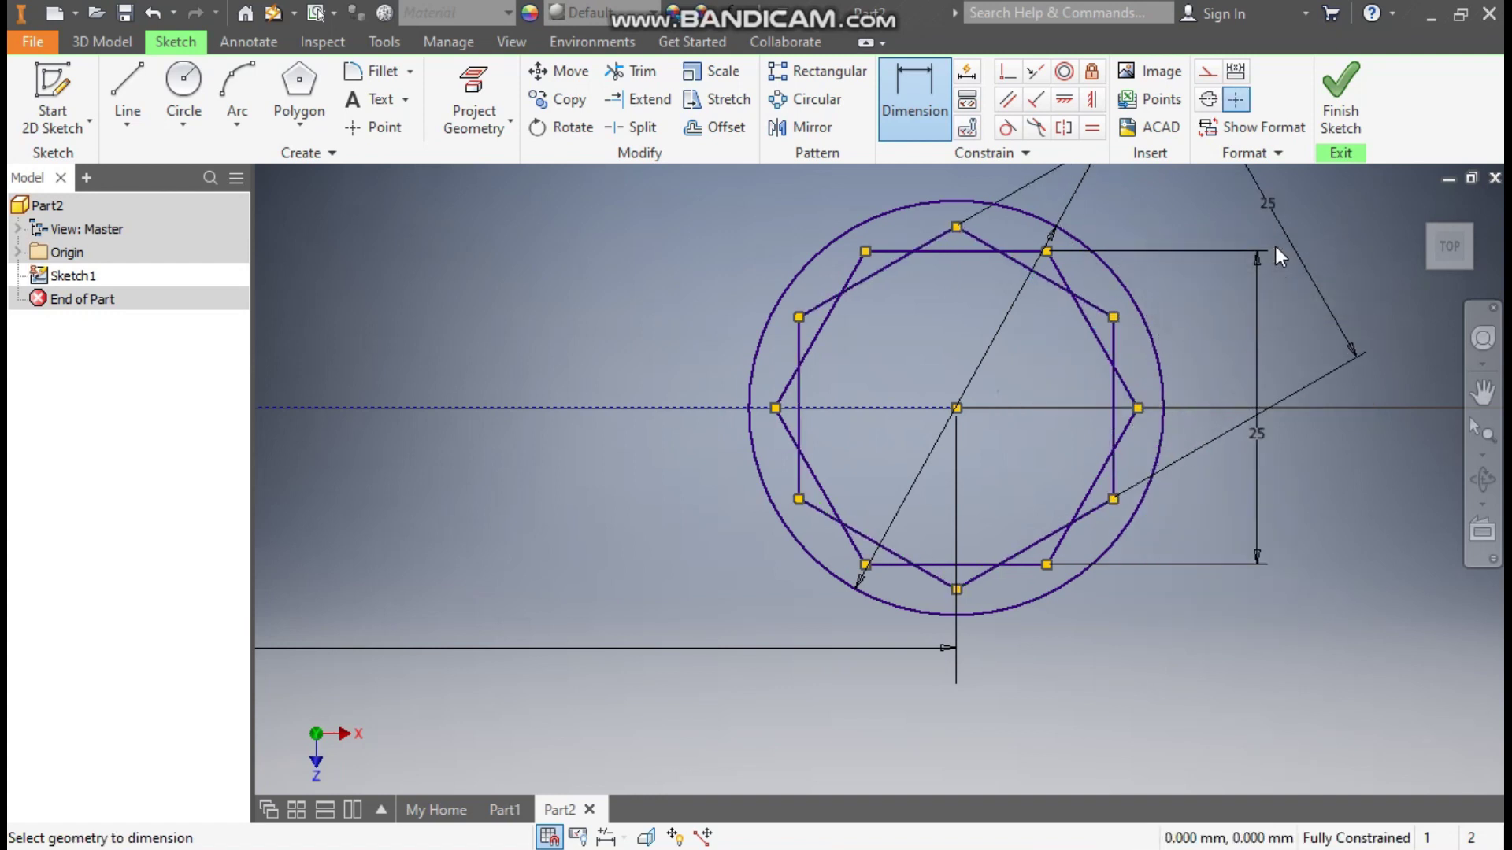
pyautogui.scroll(-2, 1277, 255)
pyautogui.moveTo(1179, 277); pyautogui.dragTo(1179, 318, button='middle')
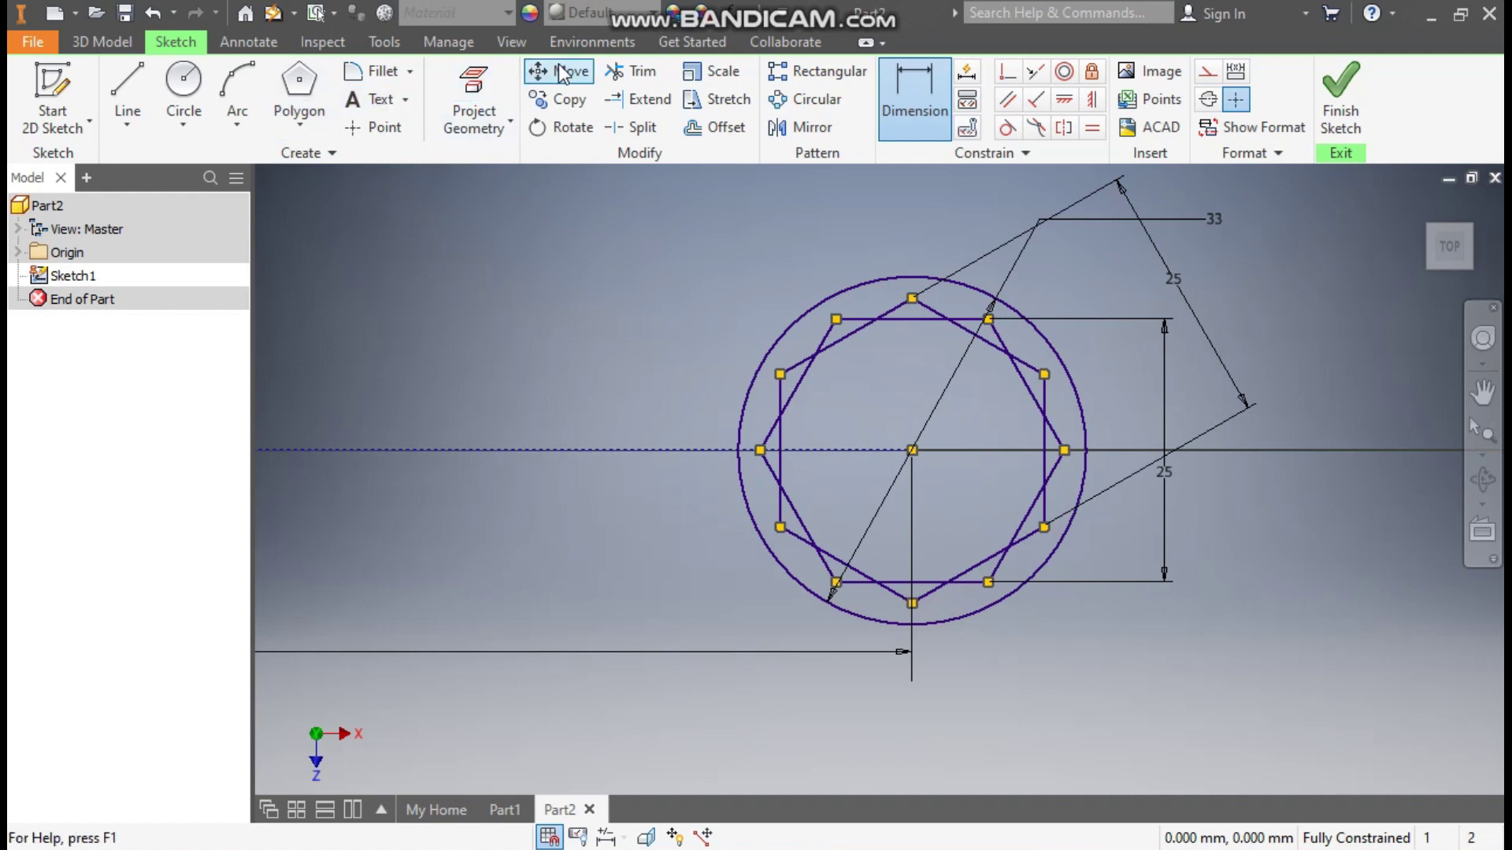
# Trim the overlapping hexagon edges along the top and left side of the star.
pyautogui.click(632, 71)
pyautogui.scroll(3, 878, 314)
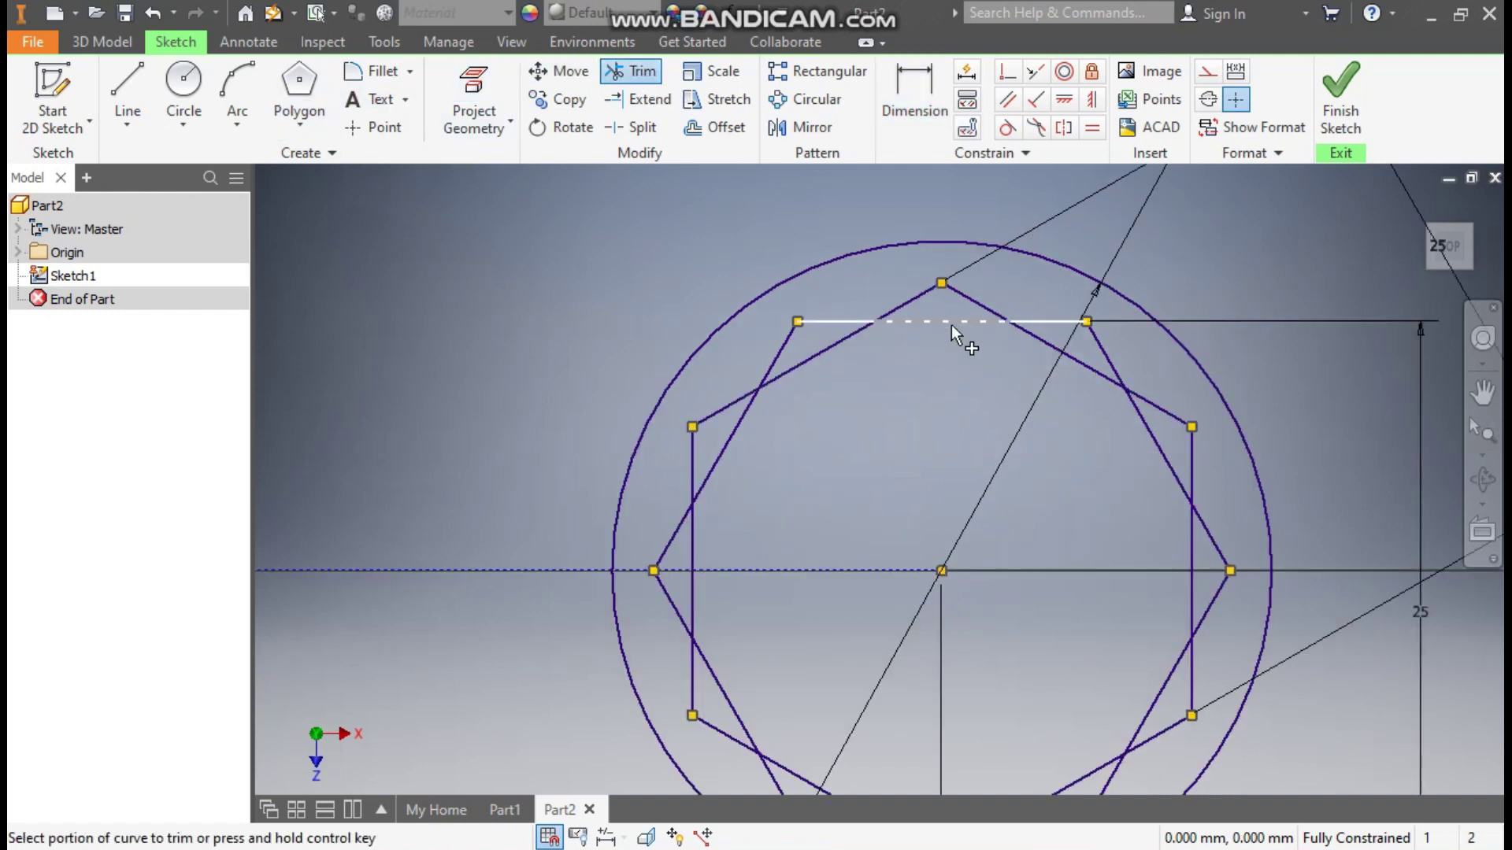
pyautogui.moveTo(951, 324)
pyautogui.mouseDown()
pyautogui.moveTo(925, 349)
pyautogui.moveTo(854, 372)
pyautogui.moveTo(807, 357)
pyautogui.moveTo(775, 421)
pyautogui.moveTo(732, 436)
pyautogui.mouseUp()
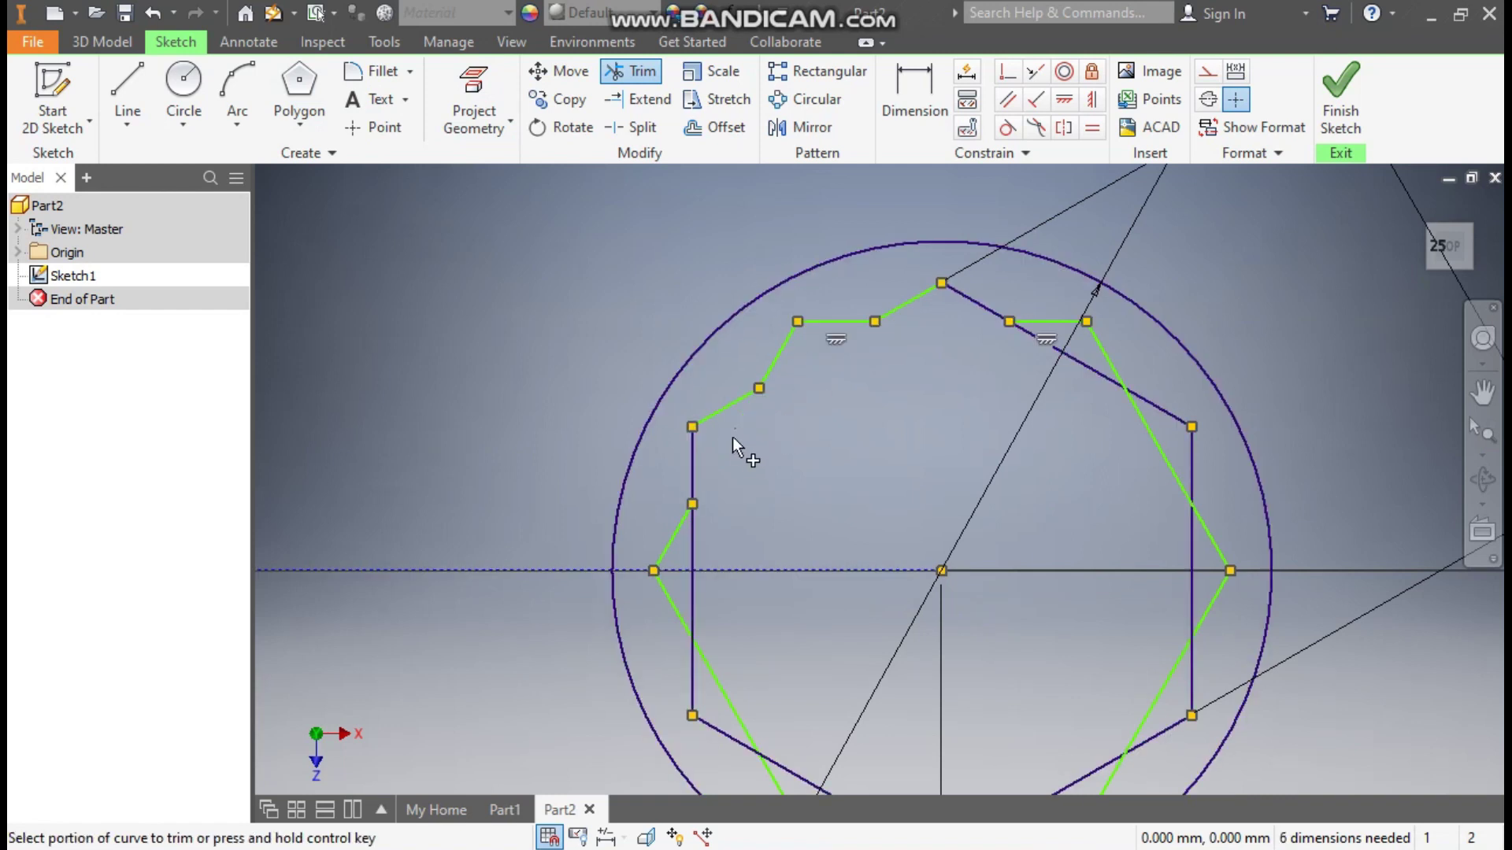
pyautogui.keyDown('ctrl'); pyautogui.click(690, 429); pyautogui.keyUp('ctrl')
pyautogui.click(702, 543)
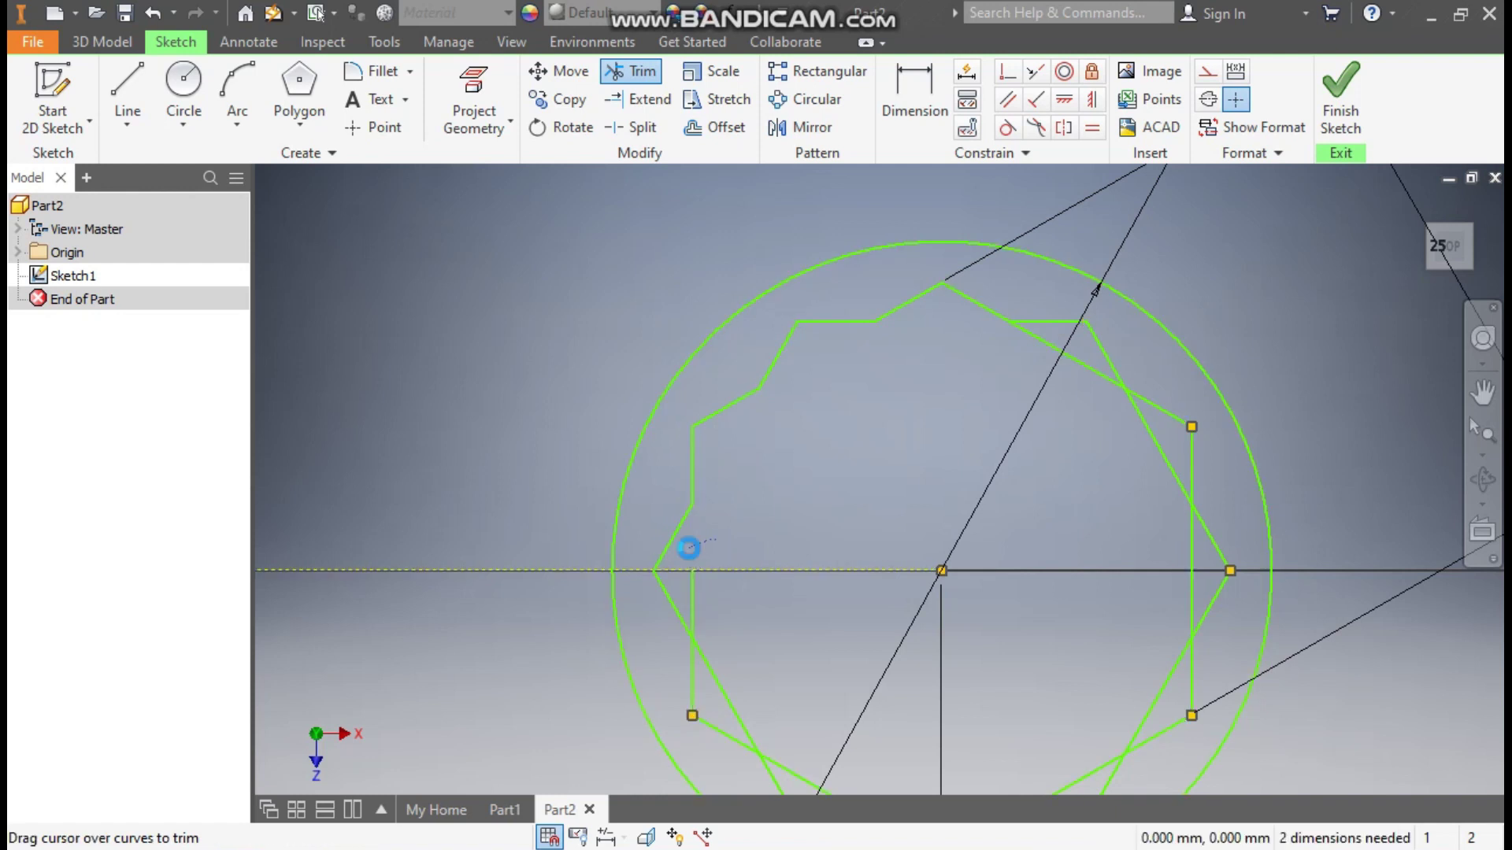
pyautogui.scroll(-3, 753, 525)
pyautogui.moveTo(707, 655); pyautogui.dragTo(740, 480, button='middle')
pyautogui.moveTo(740, 481); pyautogui.dragTo(665, 492)
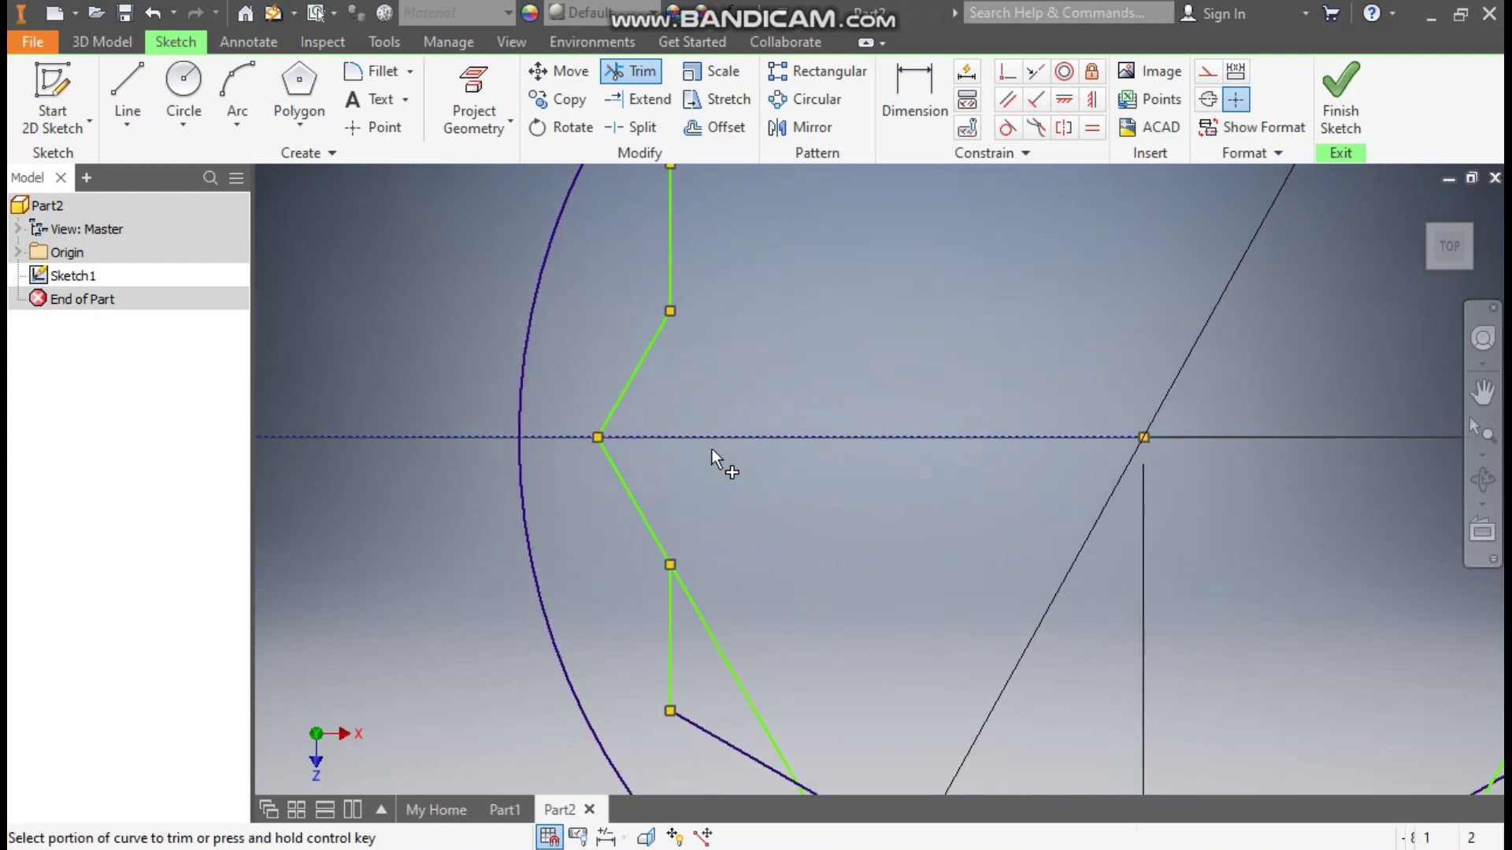
pyautogui.scroll(3, 712, 449)
pyautogui.moveTo(767, 500); pyautogui.dragTo(725, 565)
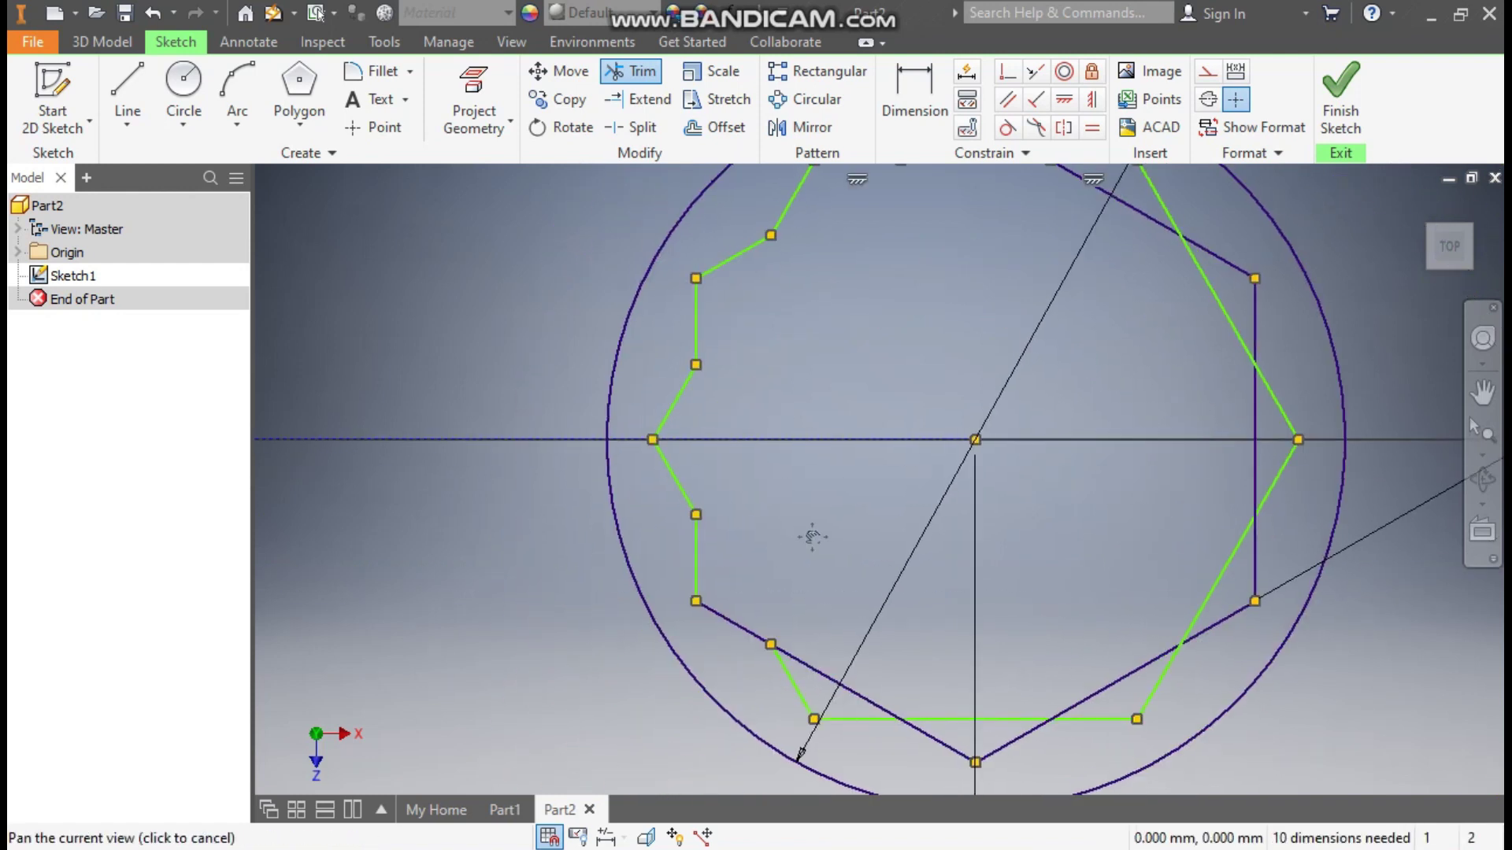
pyautogui.moveTo(811, 533); pyautogui.dragTo(730, 515, button='middle')
# Trim the remaining bottom and right overlaps to close the 12-point star outline.
pyautogui.scroll(-1, 729, 515)
pyautogui.moveTo(726, 565)
pyautogui.mouseDown()
pyautogui.moveTo(719, 584)
pyautogui.moveTo(825, 617)
pyautogui.moveTo(850, 598)
pyautogui.moveTo(958, 593)
pyautogui.moveTo(1023, 513)
pyautogui.moveTo(1052, 517)
pyautogui.moveTo(1055, 433)
pyautogui.mouseUp()
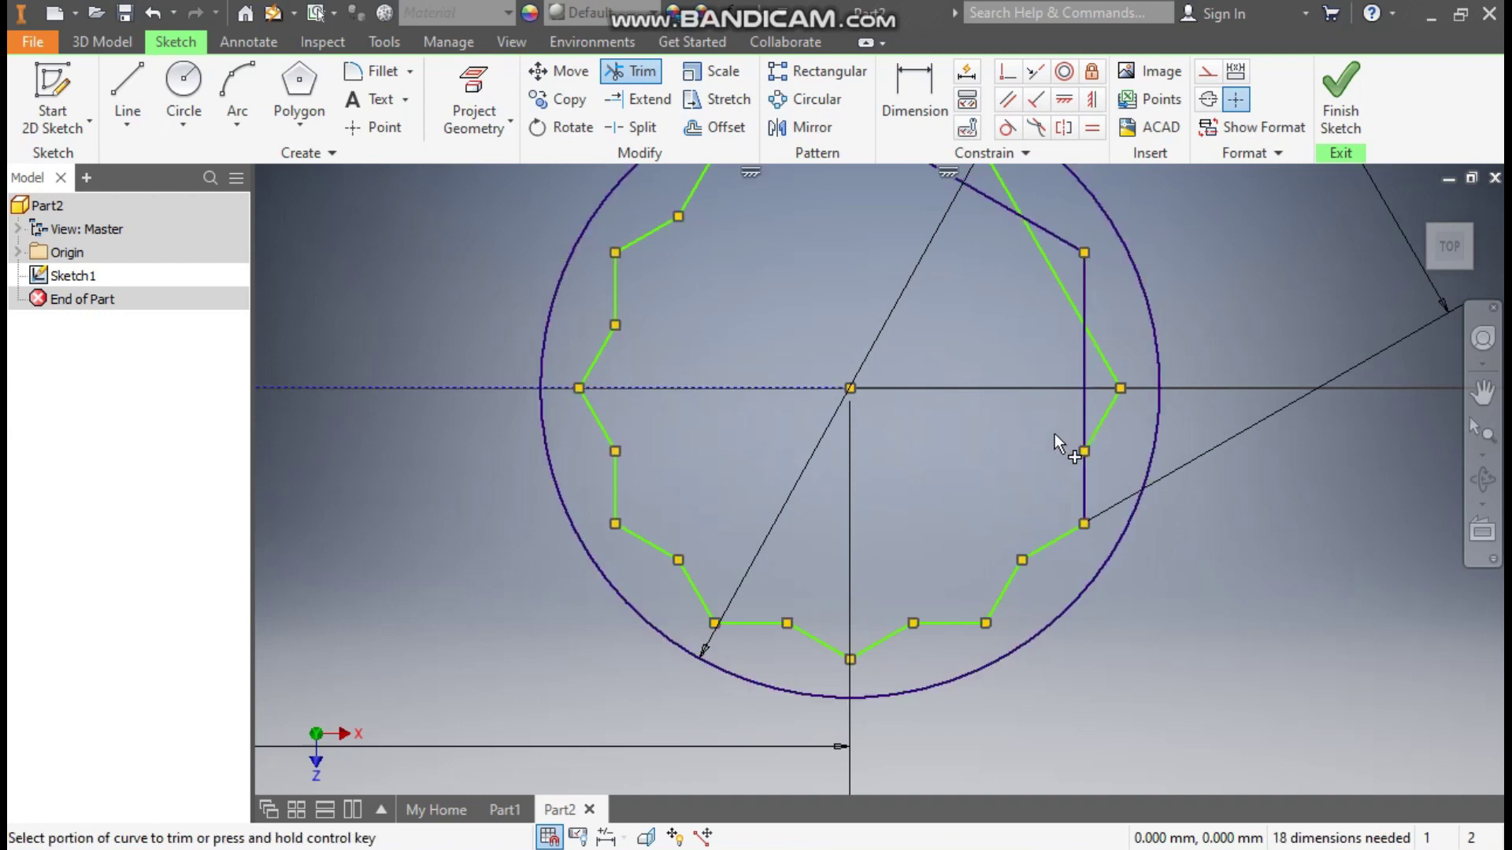
pyautogui.click(1081, 400)
pyautogui.moveTo(1087, 392); pyautogui.dragTo(1066, 533, button='middle')
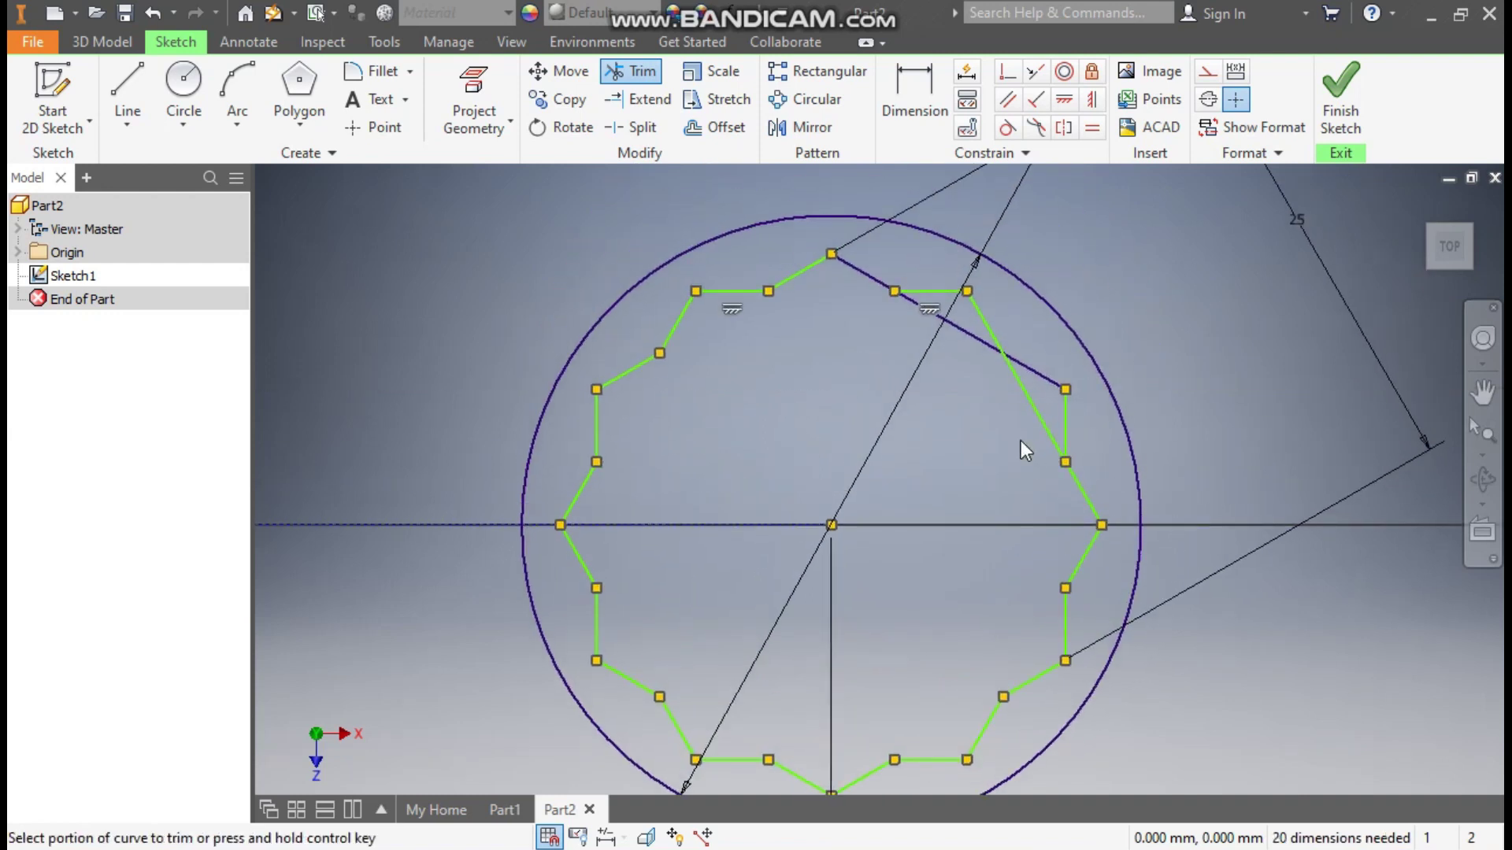
pyautogui.click(1039, 409)
pyautogui.click(960, 337)
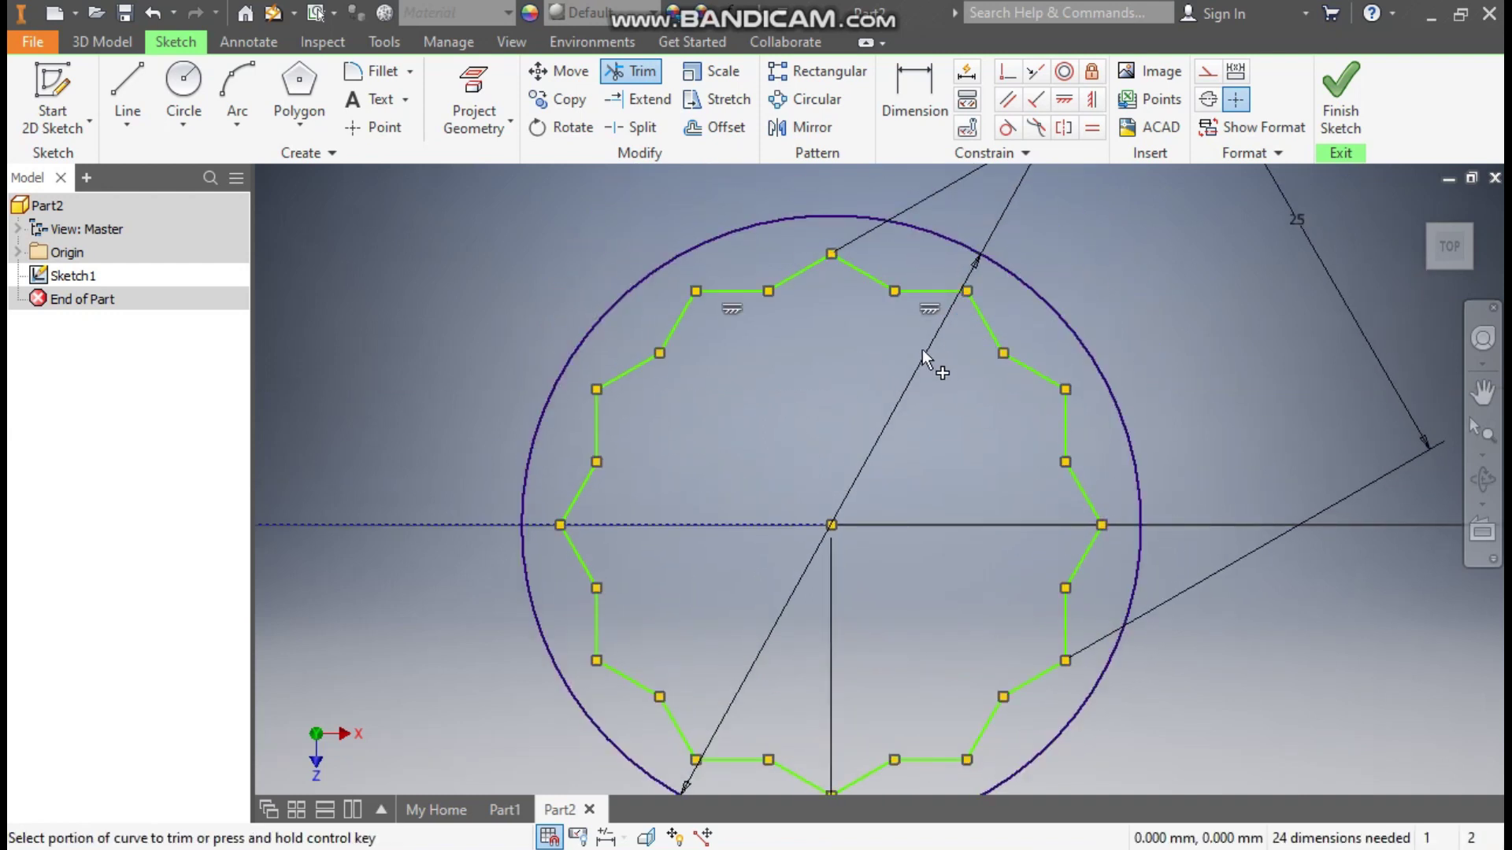
pyautogui.scroll(-3, 869, 348)
pyautogui.moveTo(869, 348); pyautogui.dragTo(1021, 443, button='middle')
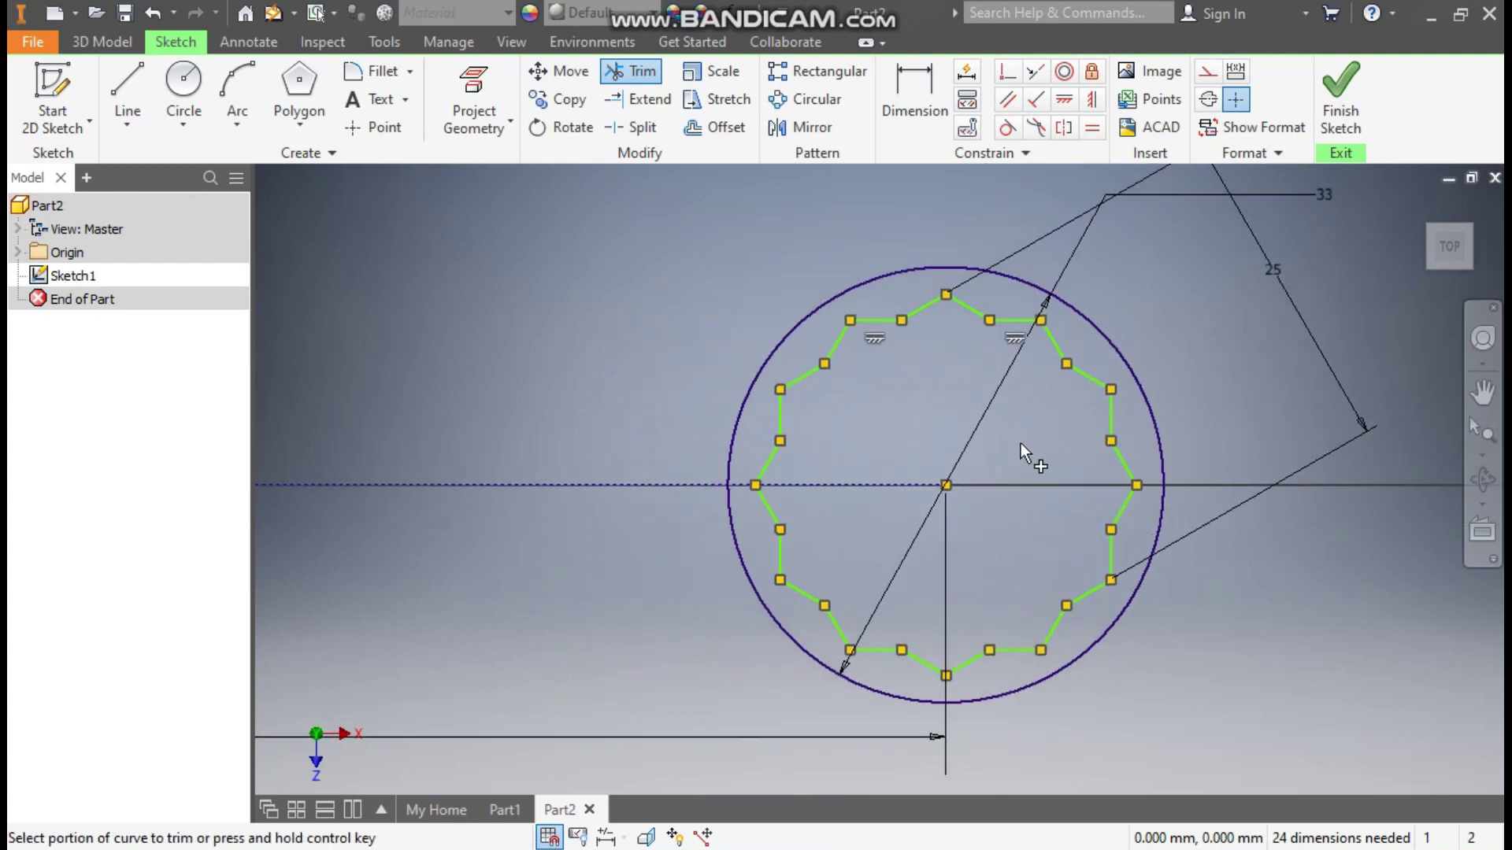
pyautogui.press('Escape')
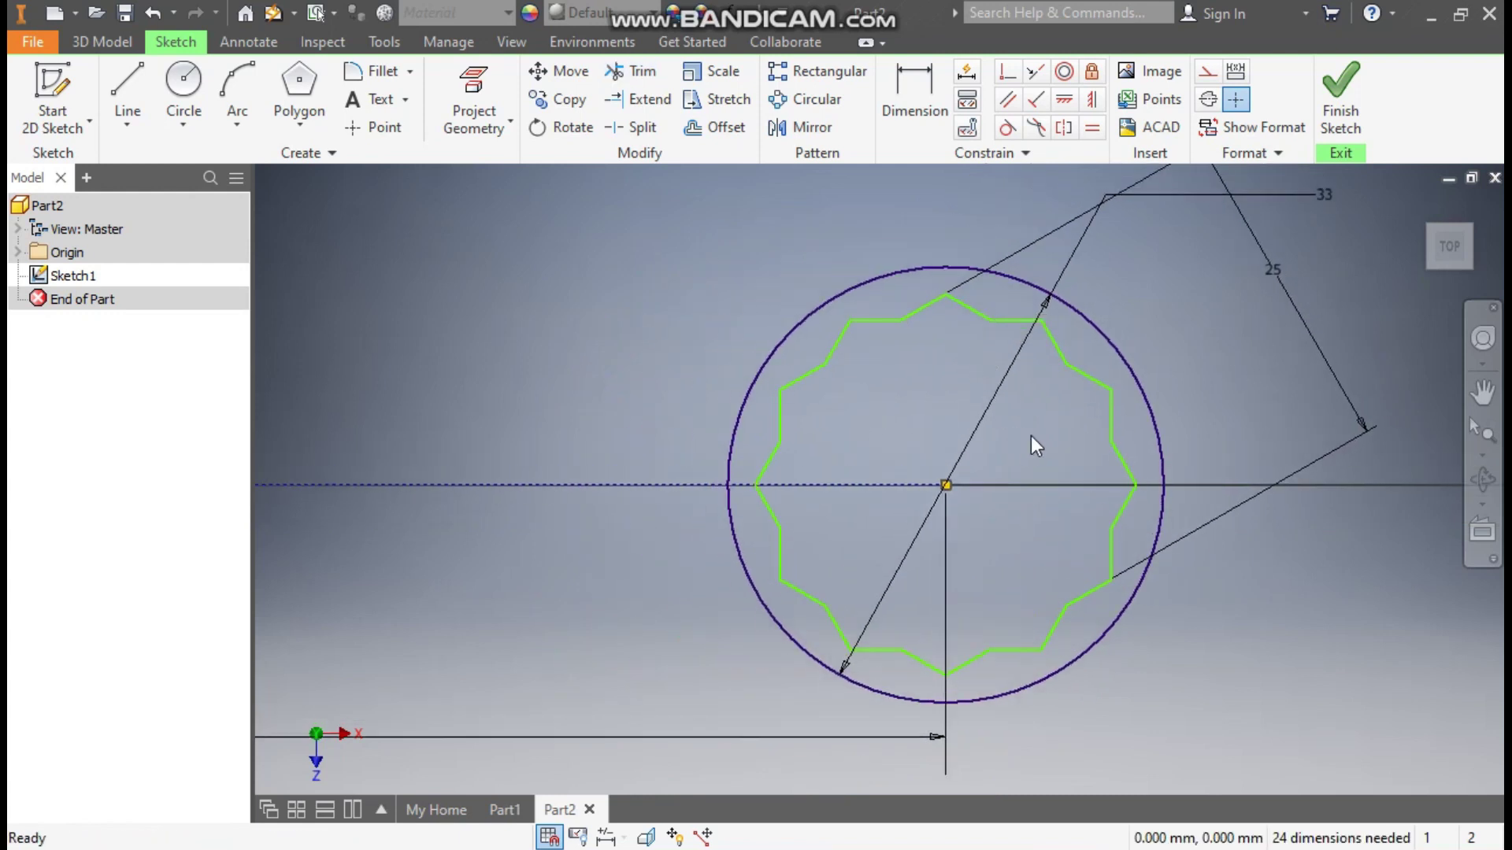
pyautogui.scroll(-3, 1015, 405)
pyautogui.moveTo(1016, 405)
pyautogui.mouseDown(button='middle')
pyautogui.moveTo(1090, 462)
pyautogui.moveTo(1155, 432)
pyautogui.mouseUp(button='middle')
pyautogui.scroll(-3, 877, 355)
pyautogui.moveTo(877, 355)
pyautogui.mouseDown(button='middle')
pyautogui.moveTo(1147, 365)
pyautogui.moveTo(1107, 325)
pyautogui.mouseUp(button='middle')
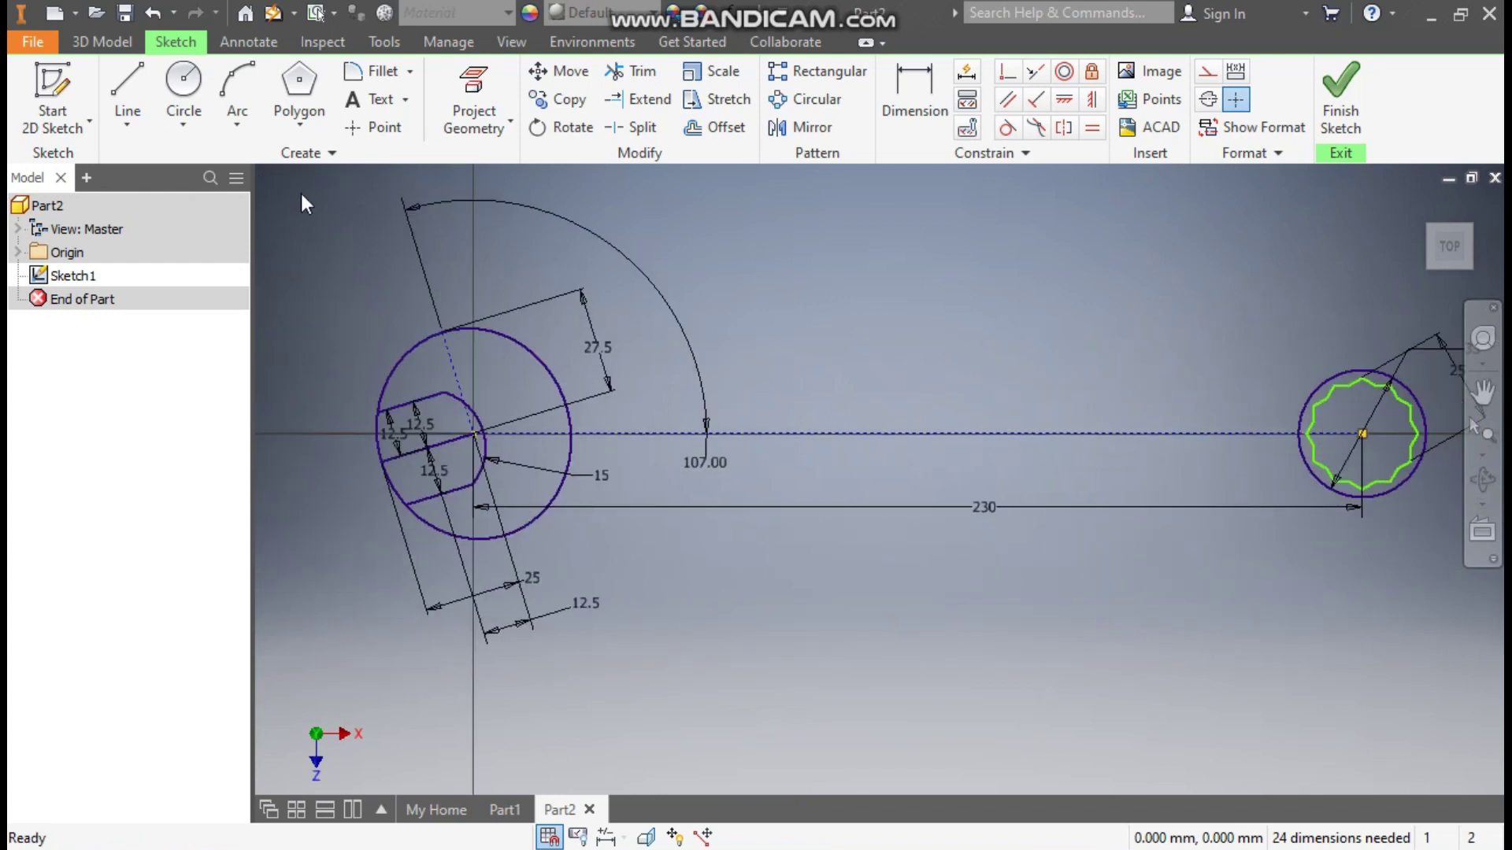
# Trim the jaw circle's arcs between and below the parallel jaw lines to open the jaw.
pyautogui.click(626, 69)
pyautogui.scroll(5, 370, 445)
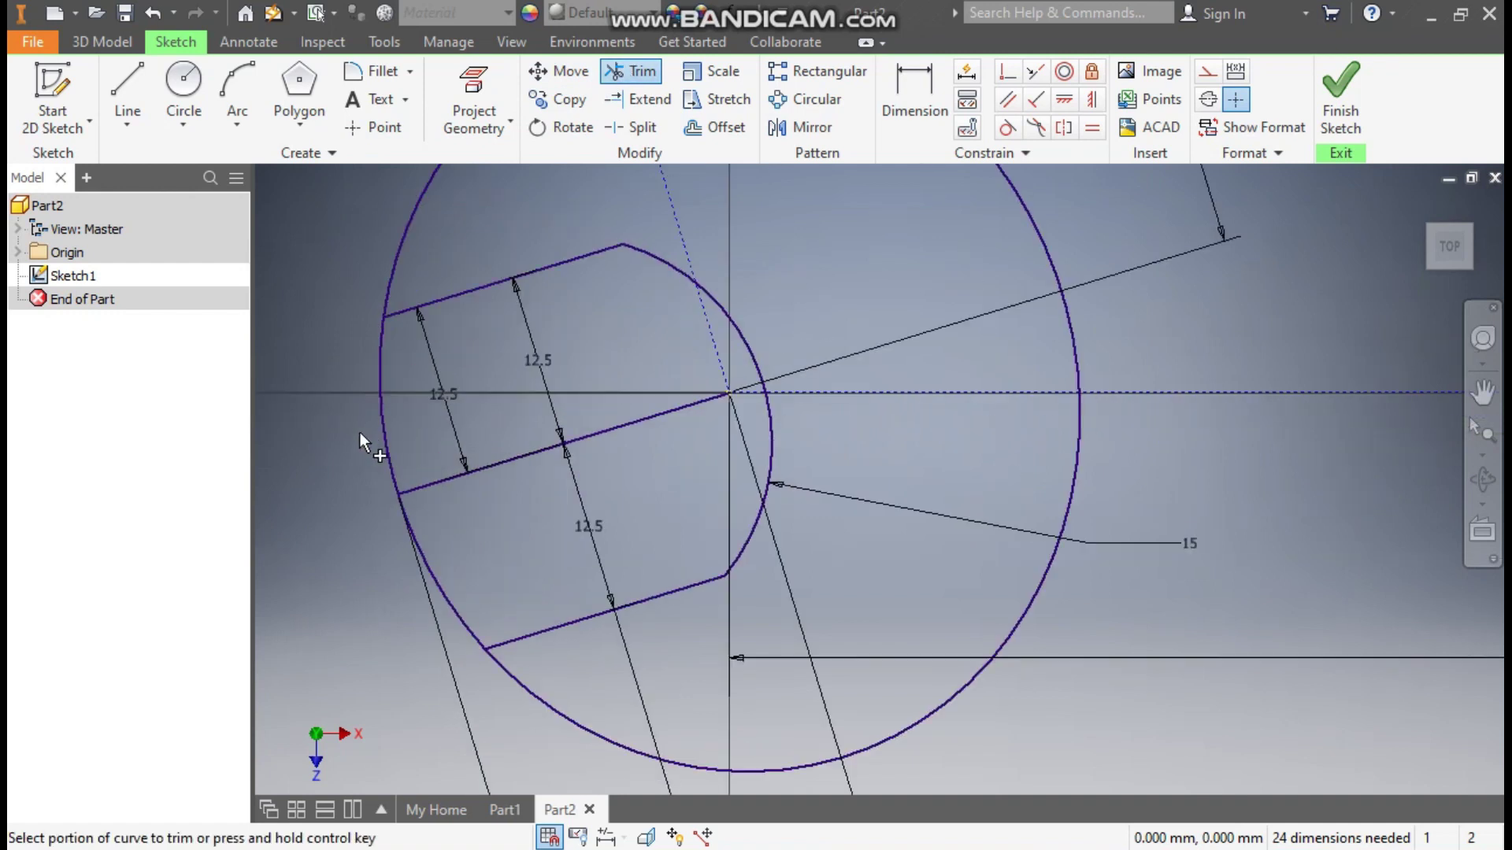
pyautogui.moveTo(361, 432)
pyautogui.mouseDown()
pyautogui.moveTo(399, 427)
pyautogui.moveTo(393, 441)
pyautogui.mouseUp()
pyautogui.moveTo(363, 568); pyautogui.dragTo(444, 539)
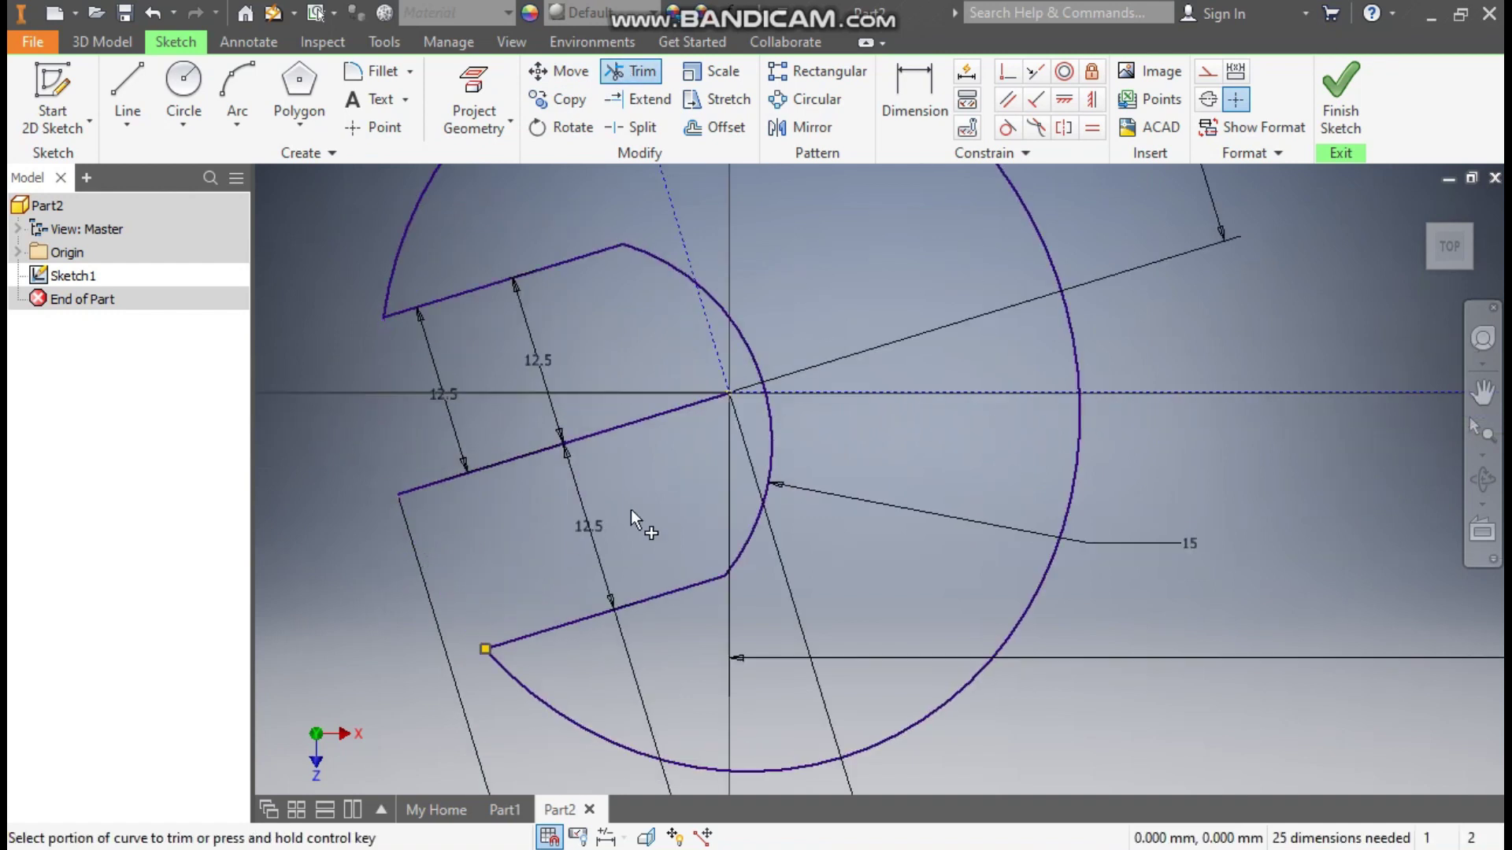
pyautogui.press('Escape')
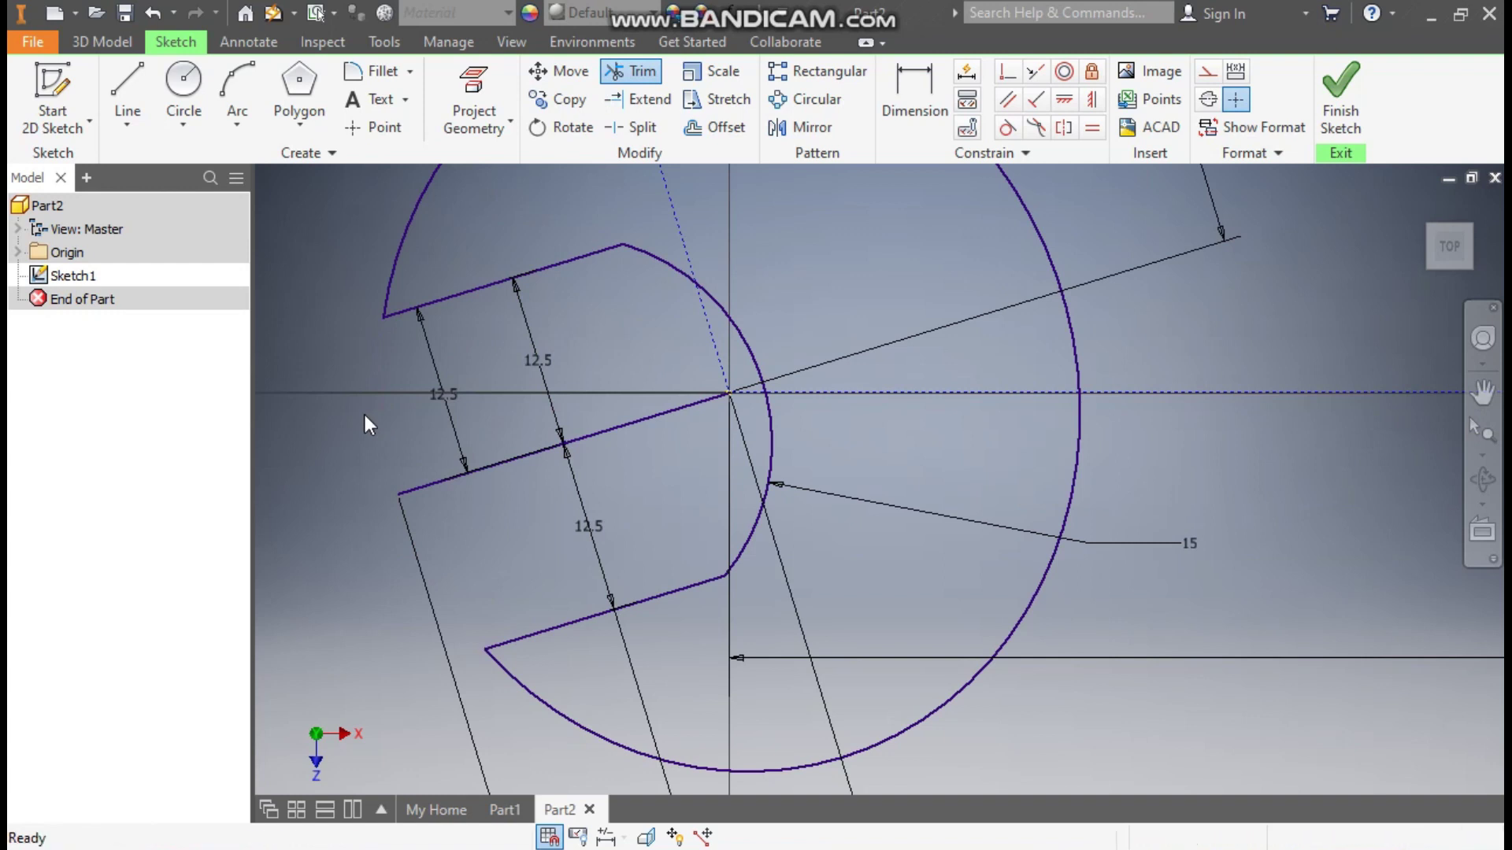
# Convert the jaw's middle centre line into construction geometry.
pyautogui.click(427, 485)
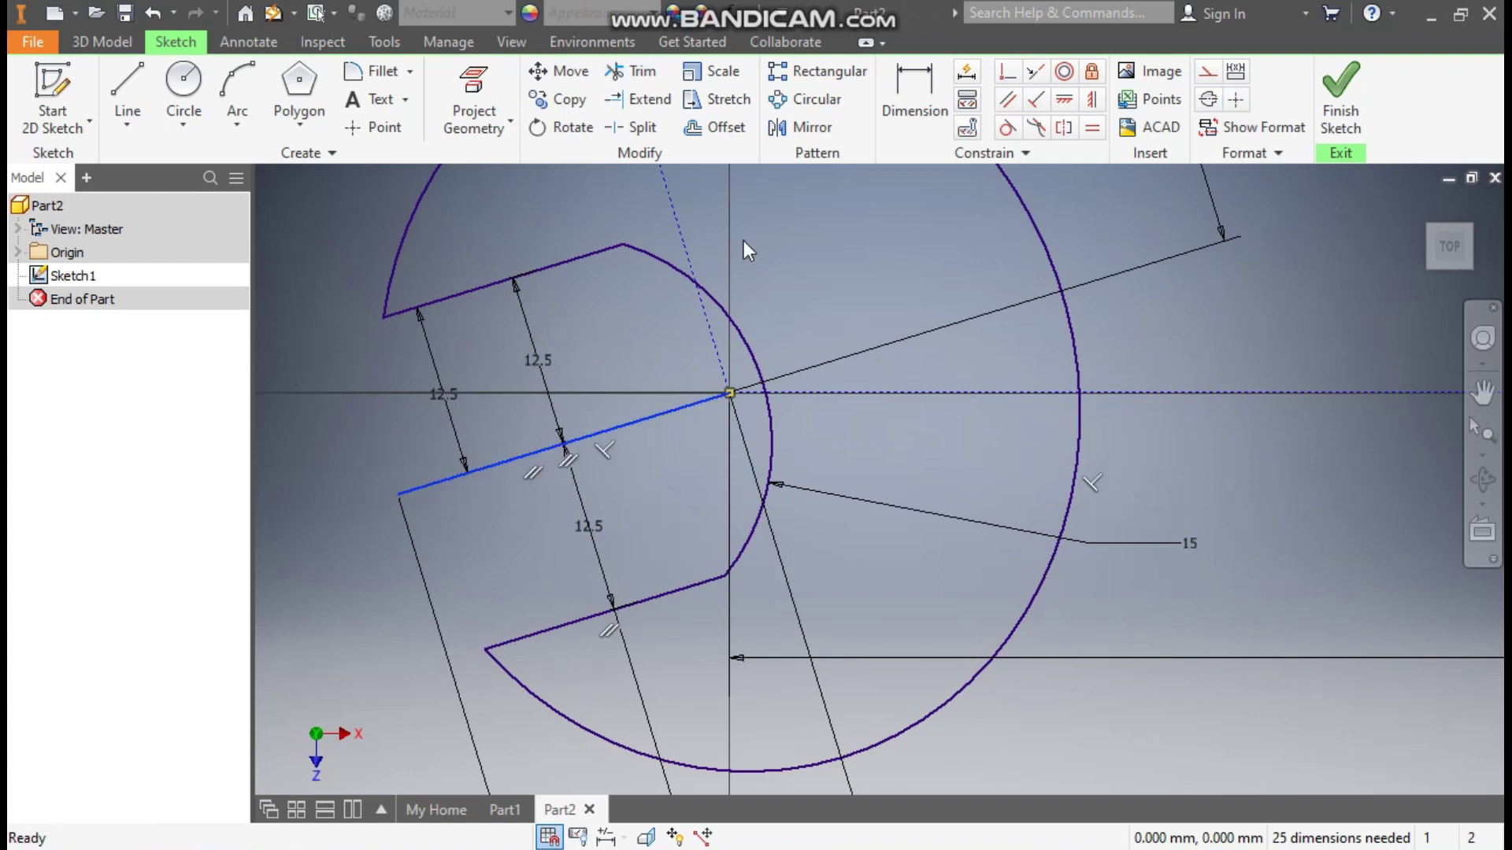
pyautogui.click(1207, 71)
pyautogui.scroll(-3, 1106, 205)
pyautogui.moveTo(1106, 205)
pyautogui.mouseDown(button='middle')
pyautogui.moveTo(929, 330)
pyautogui.moveTo(520, 433)
pyautogui.mouseUp(button='middle')
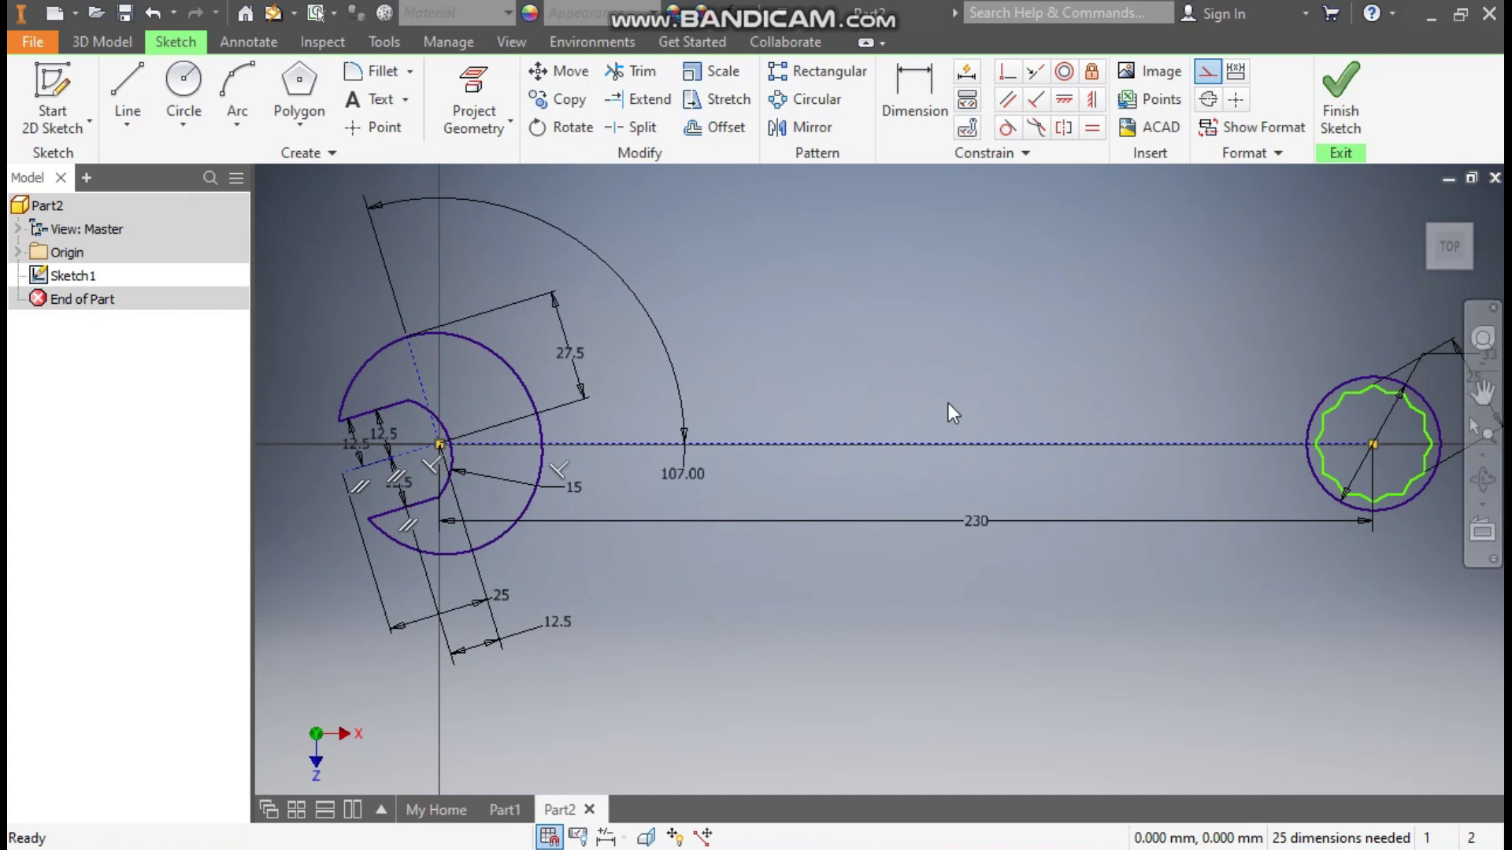
# Draw the top handle edge from the jaw circle to the ring circle and make it horizontal.
pyautogui.click(128, 82)
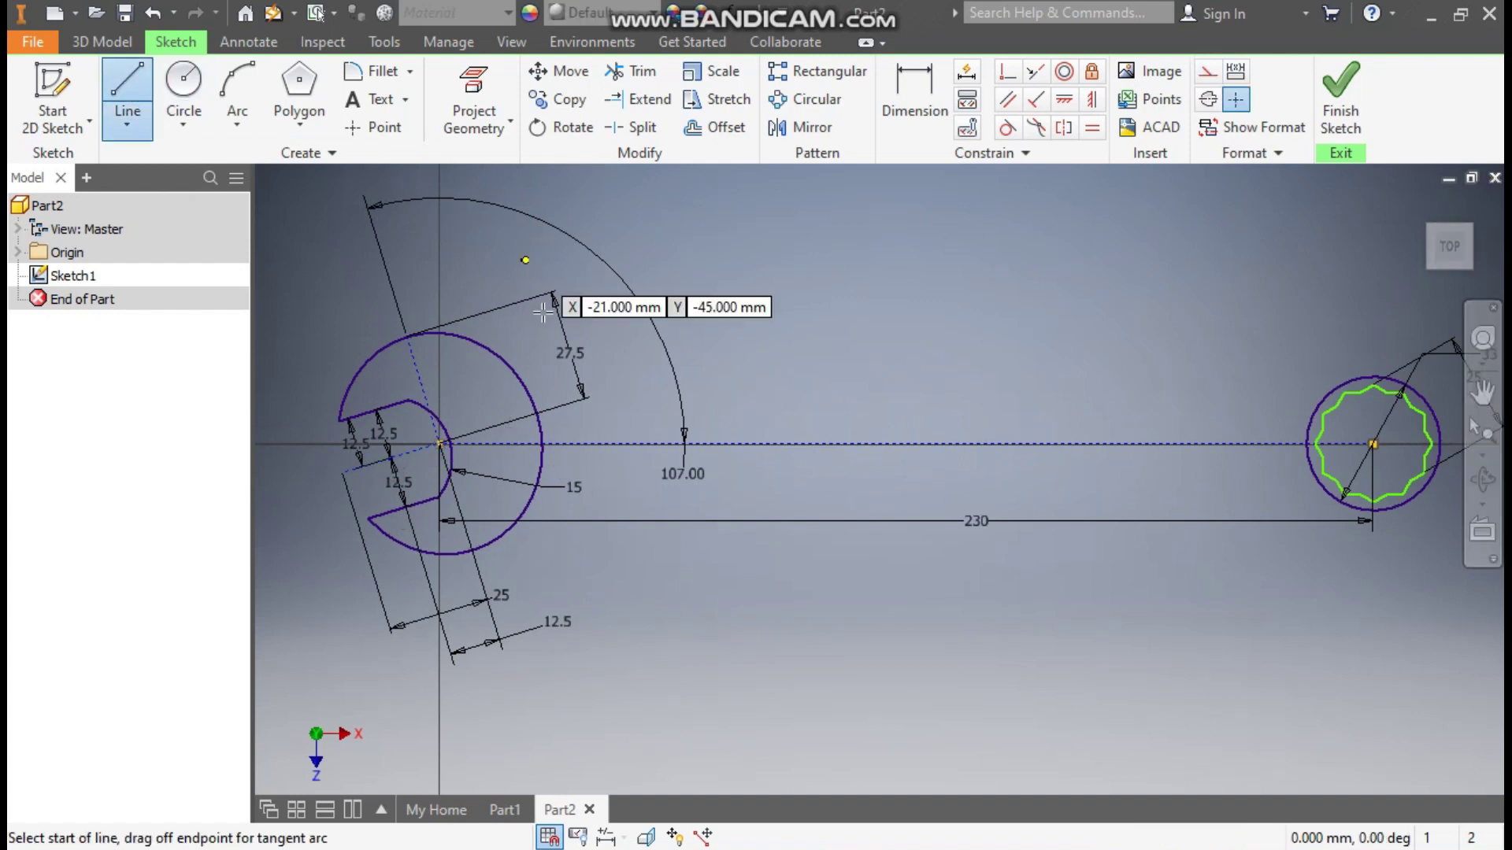
pyautogui.click(525, 379)
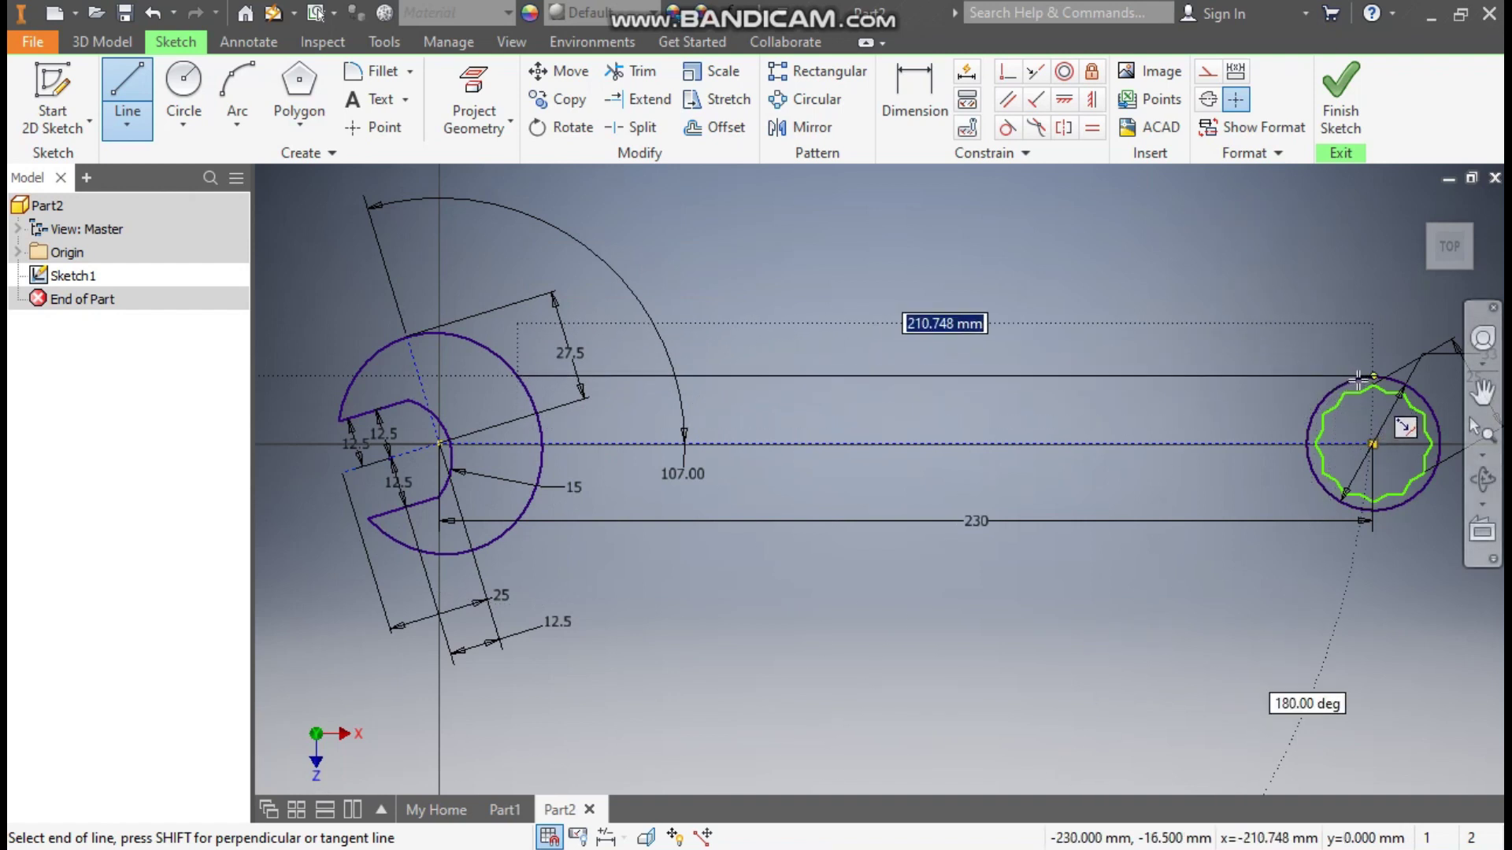
pyautogui.doubleClick(1326, 391)
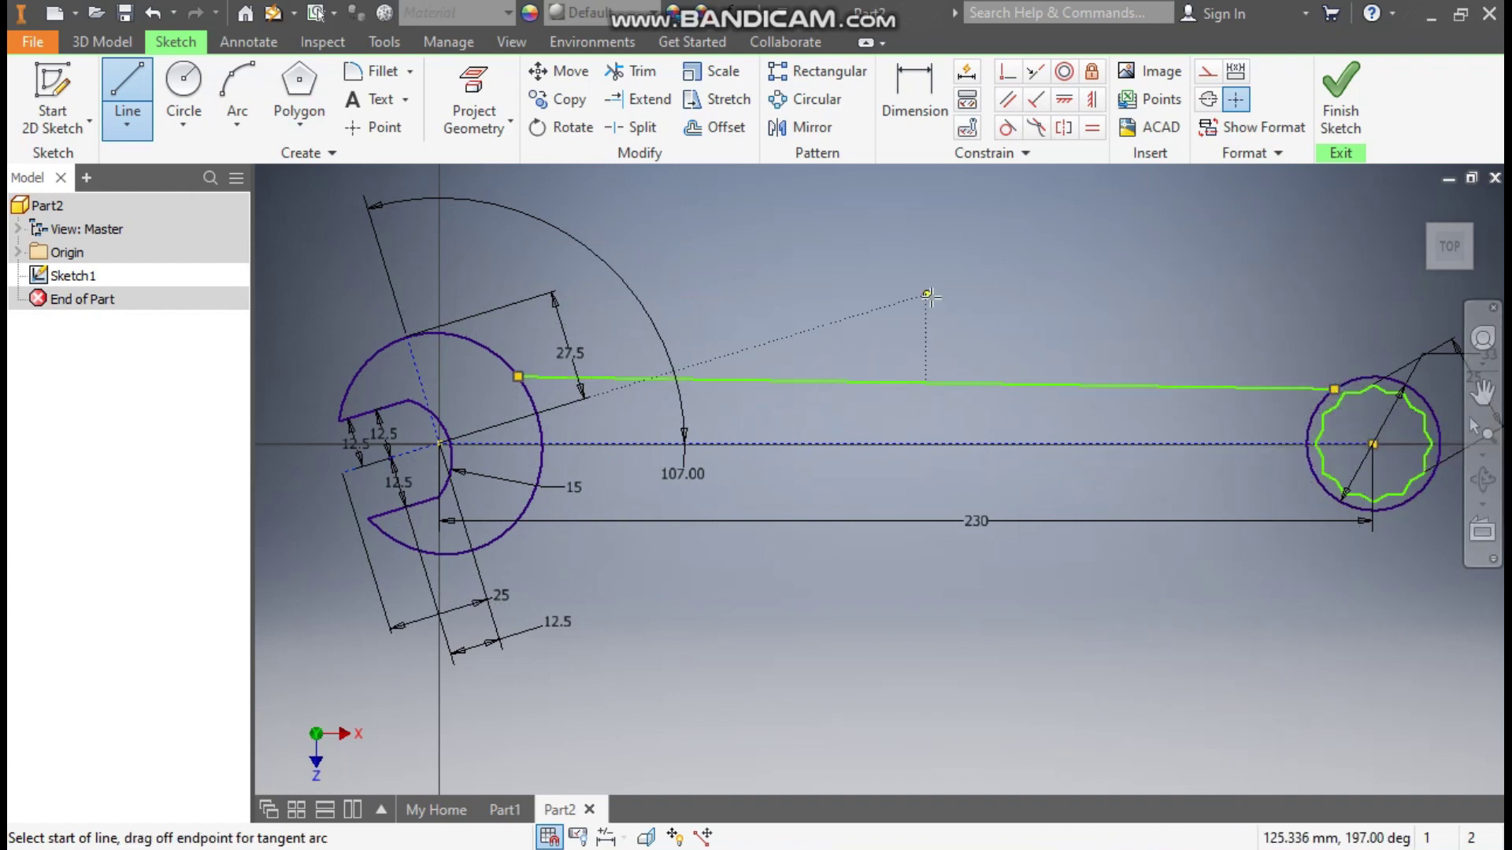
pyautogui.press('Escape')
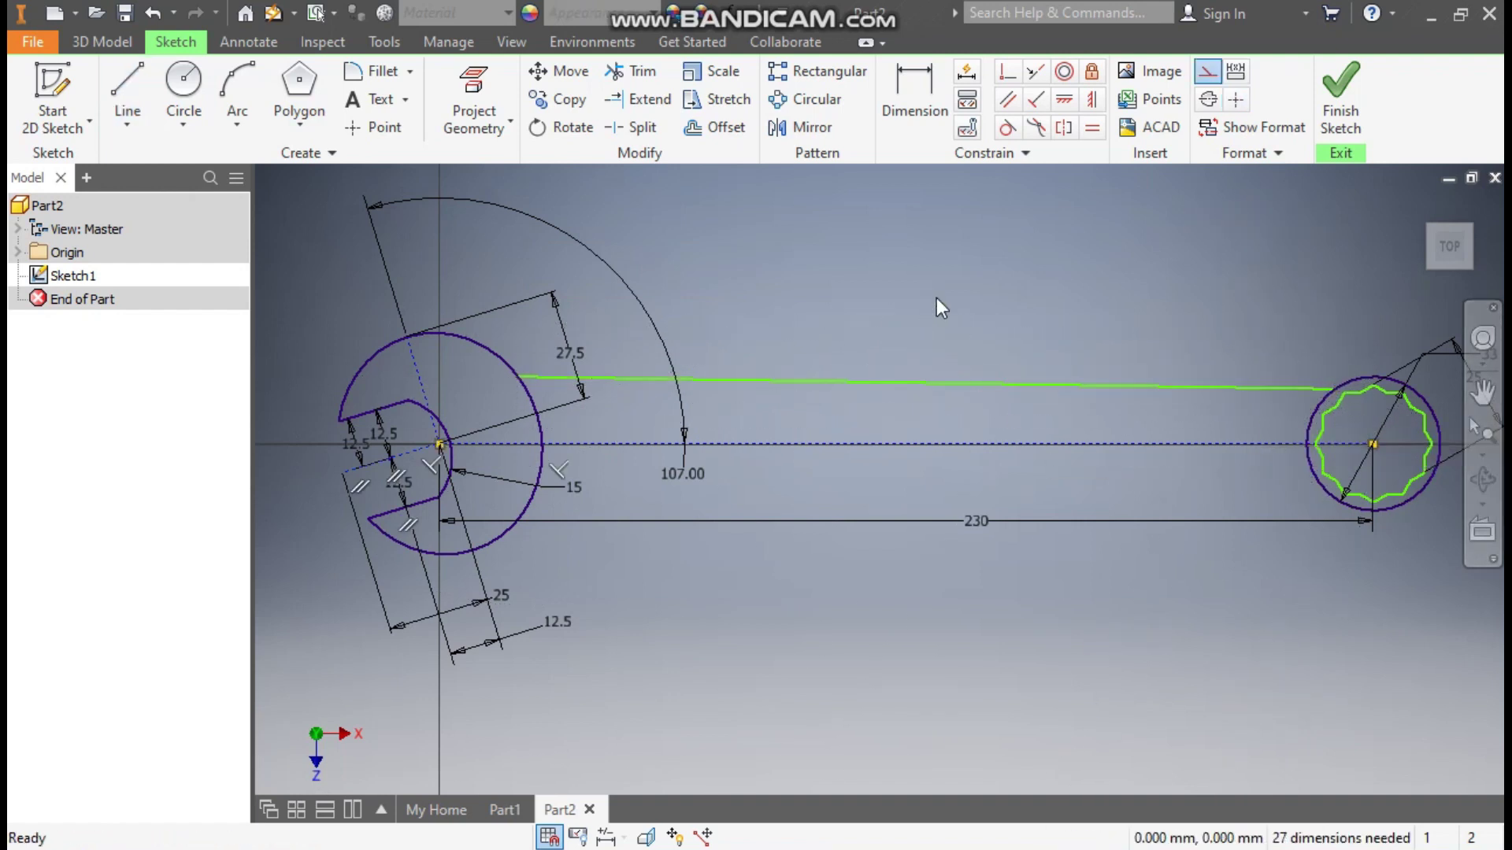
pyautogui.click(1047, 385)
pyautogui.moveTo(523, 385); pyautogui.dragTo(553, 398)
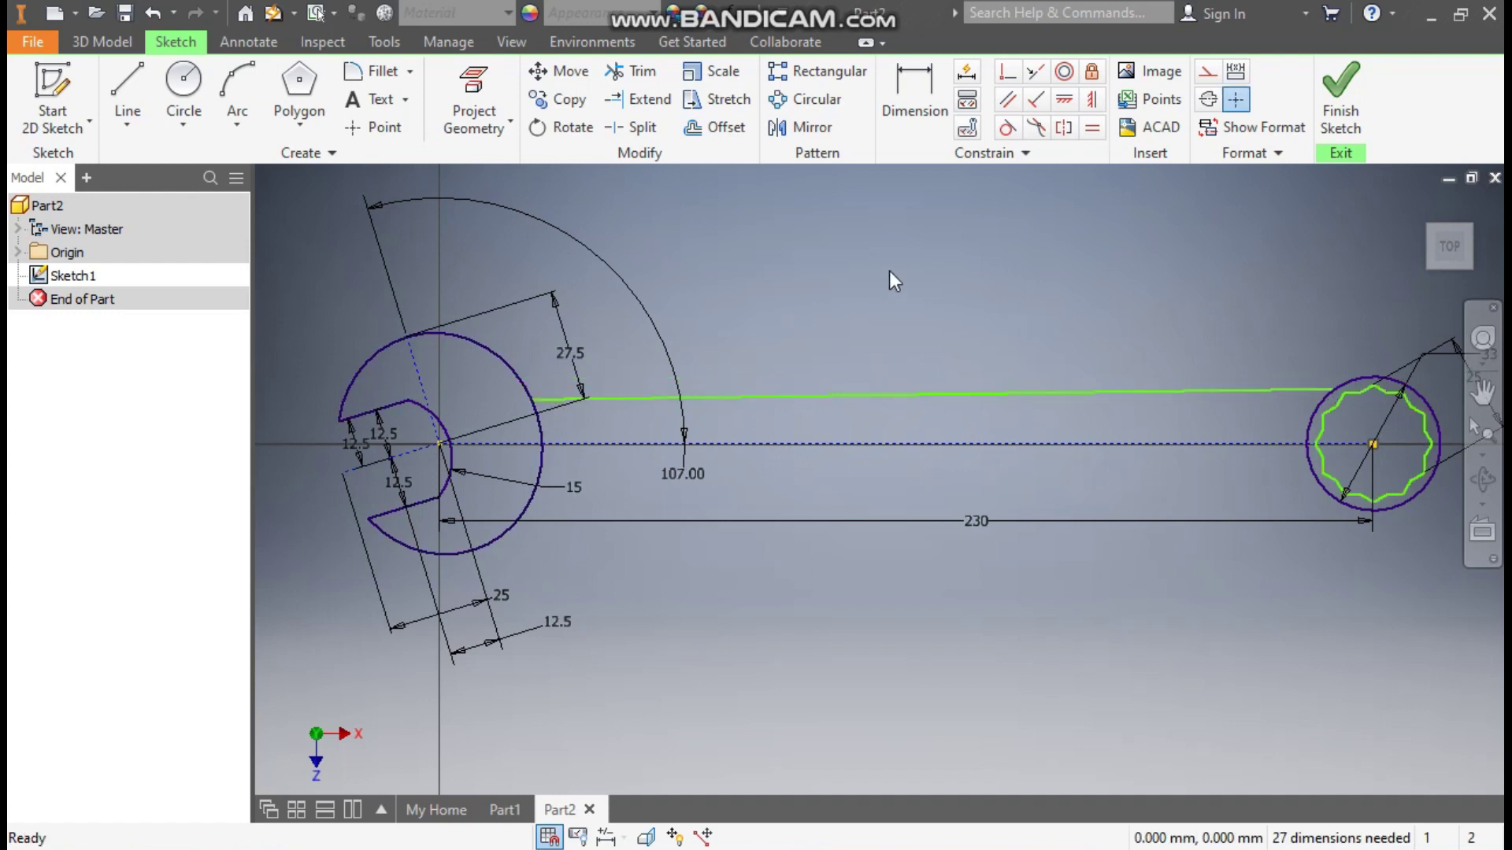
pyautogui.click(1071, 101)
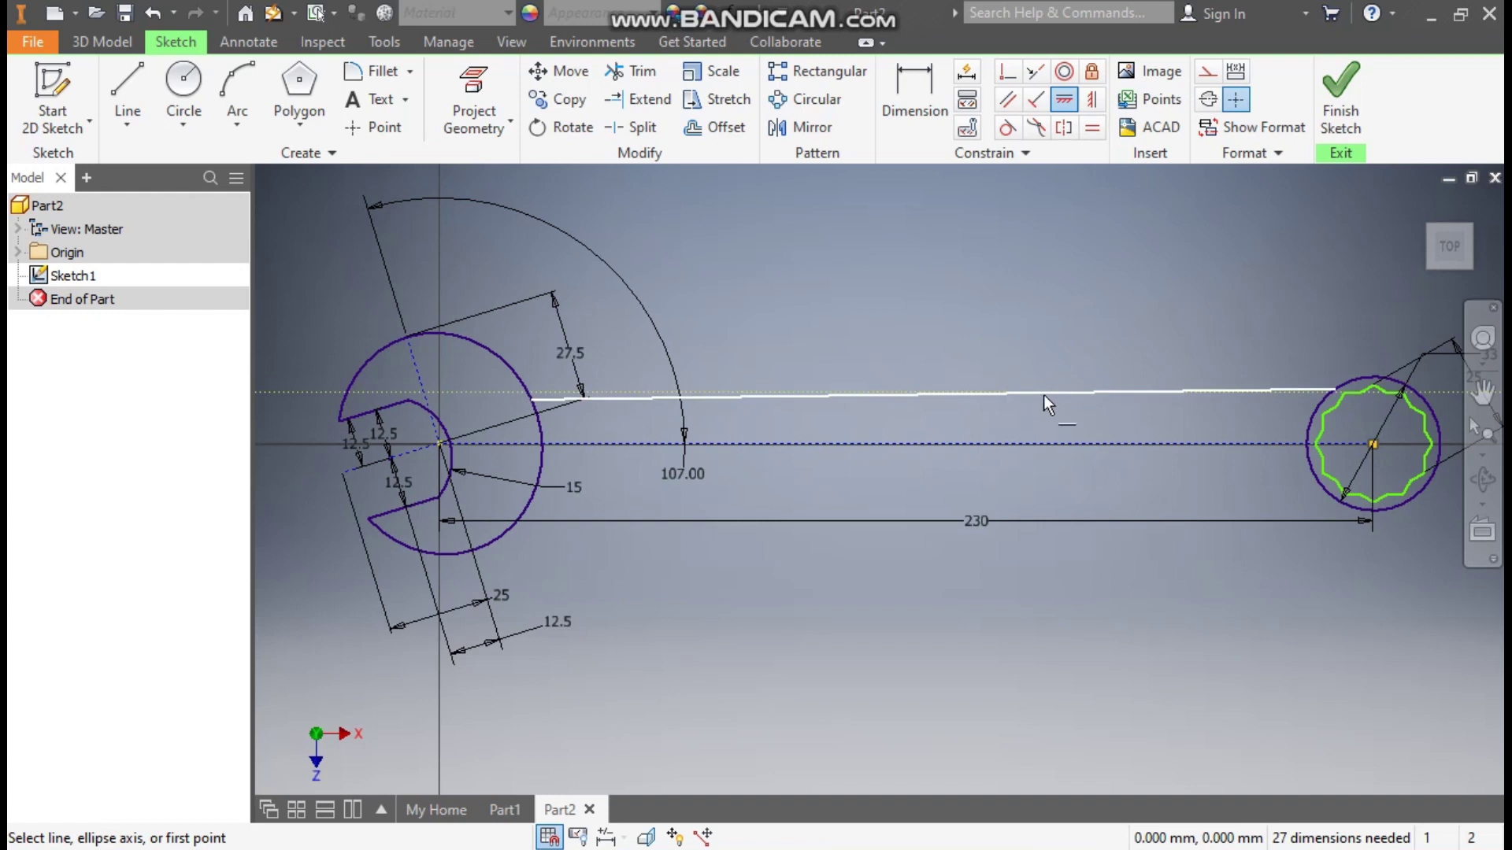
pyautogui.click(1042, 395)
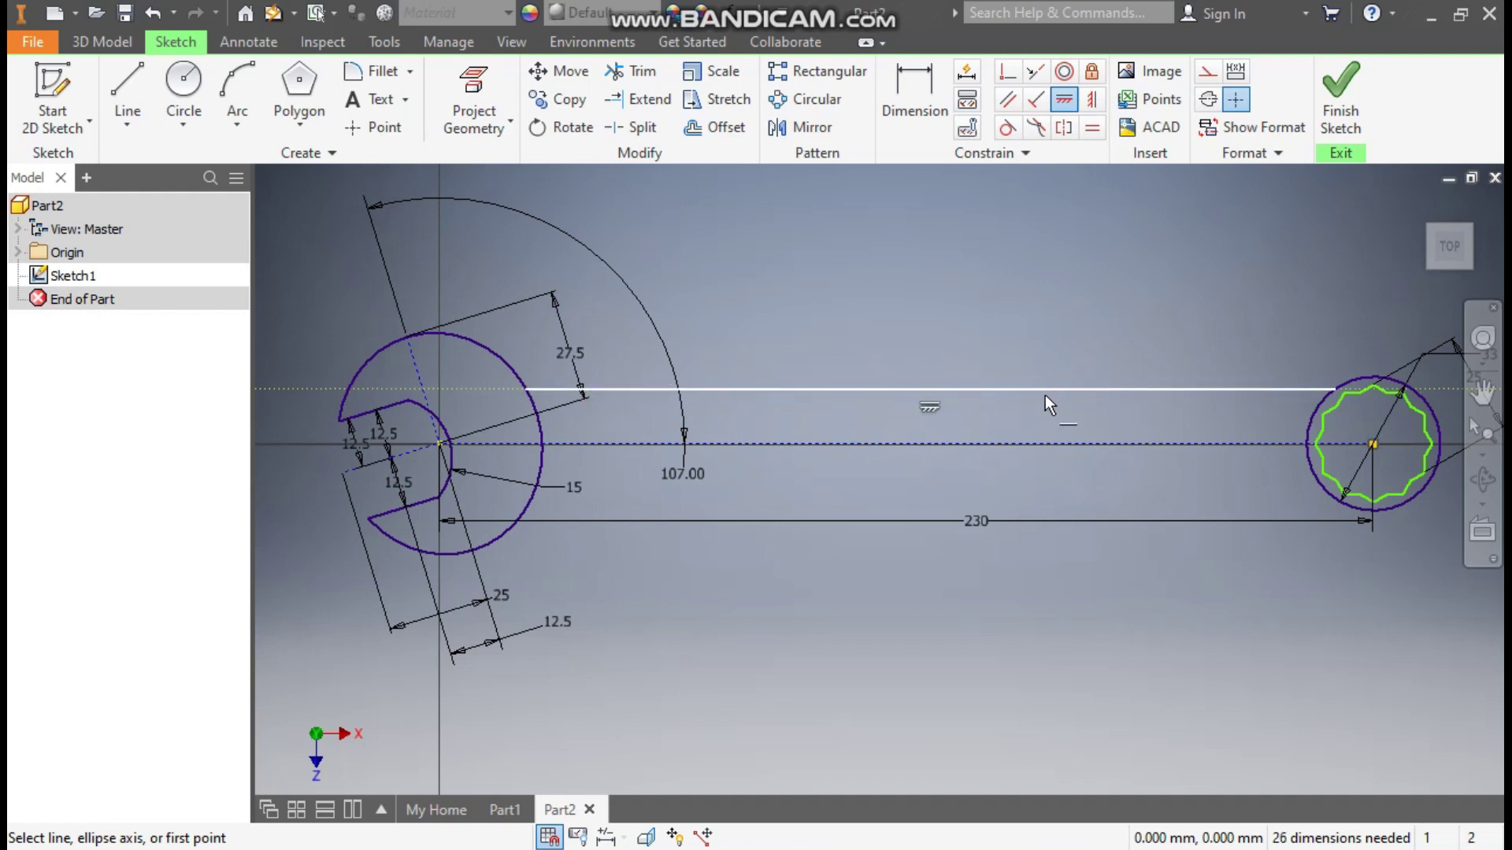
# Dimension the top handle edge 10 mm from the centreline.
pyautogui.click(920, 96)
pyautogui.click(939, 443)
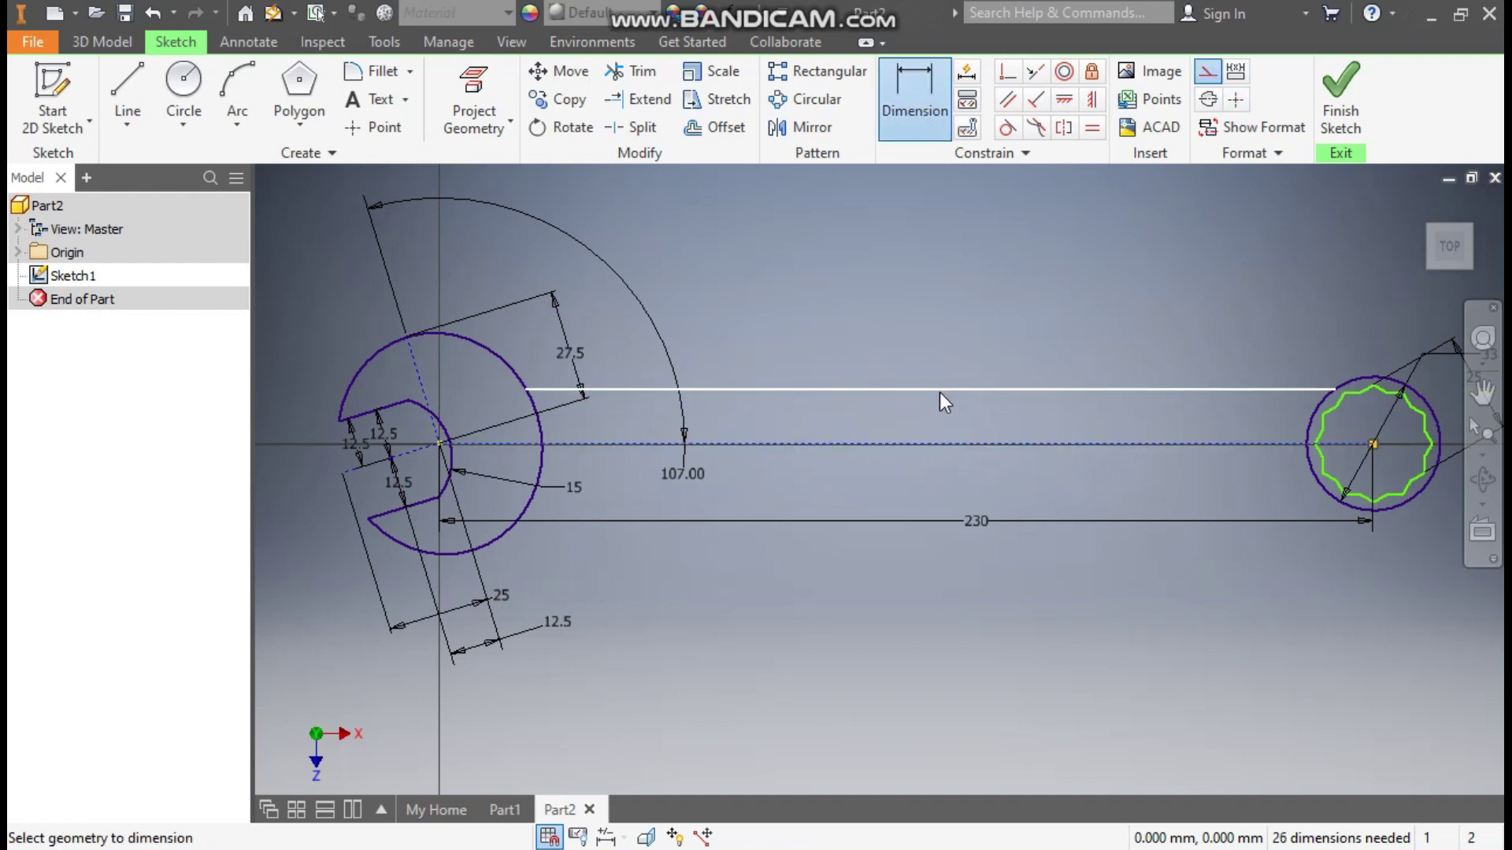
pyautogui.click(938, 390)
pyautogui.click(937, 422)
pyautogui.write('10')
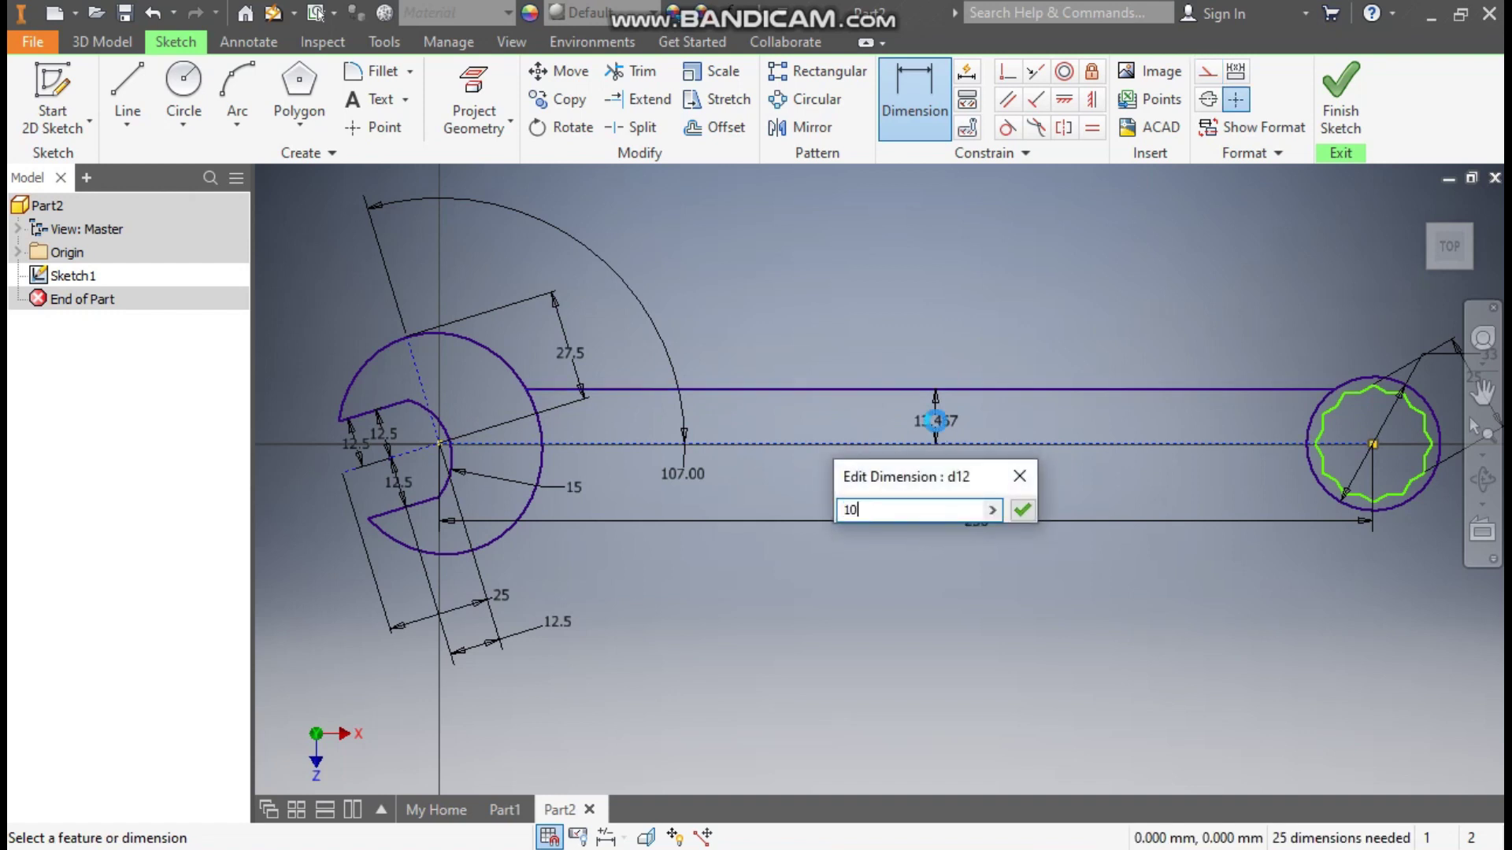
pyautogui.press('Return')
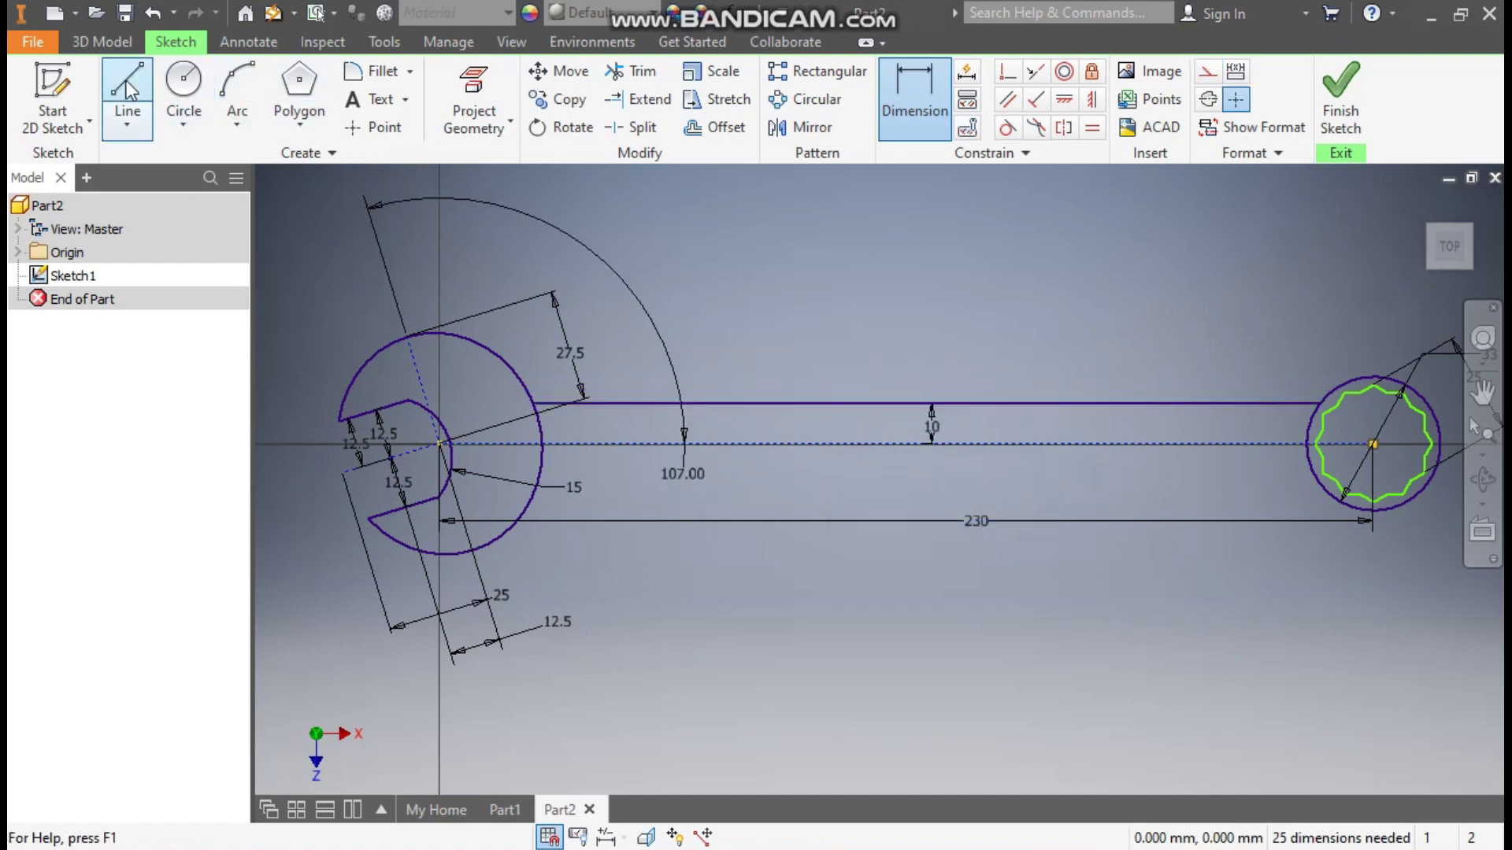
# Draw the lower handle edge 10 mm below the centreline and finish the sketch.
pyautogui.click(127, 94)
pyautogui.click(540, 494)
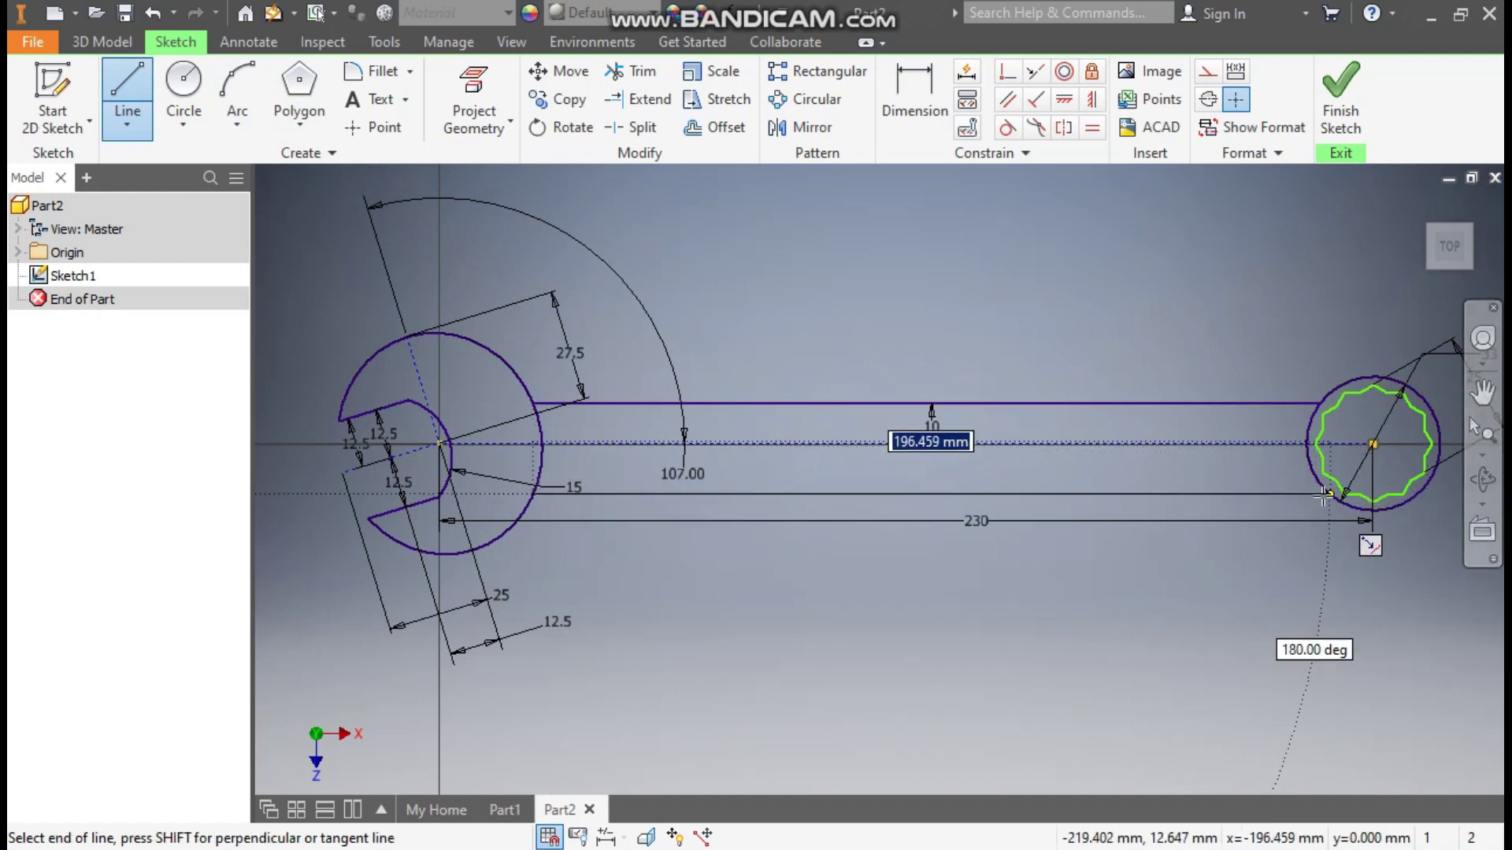
pyautogui.click(1329, 494)
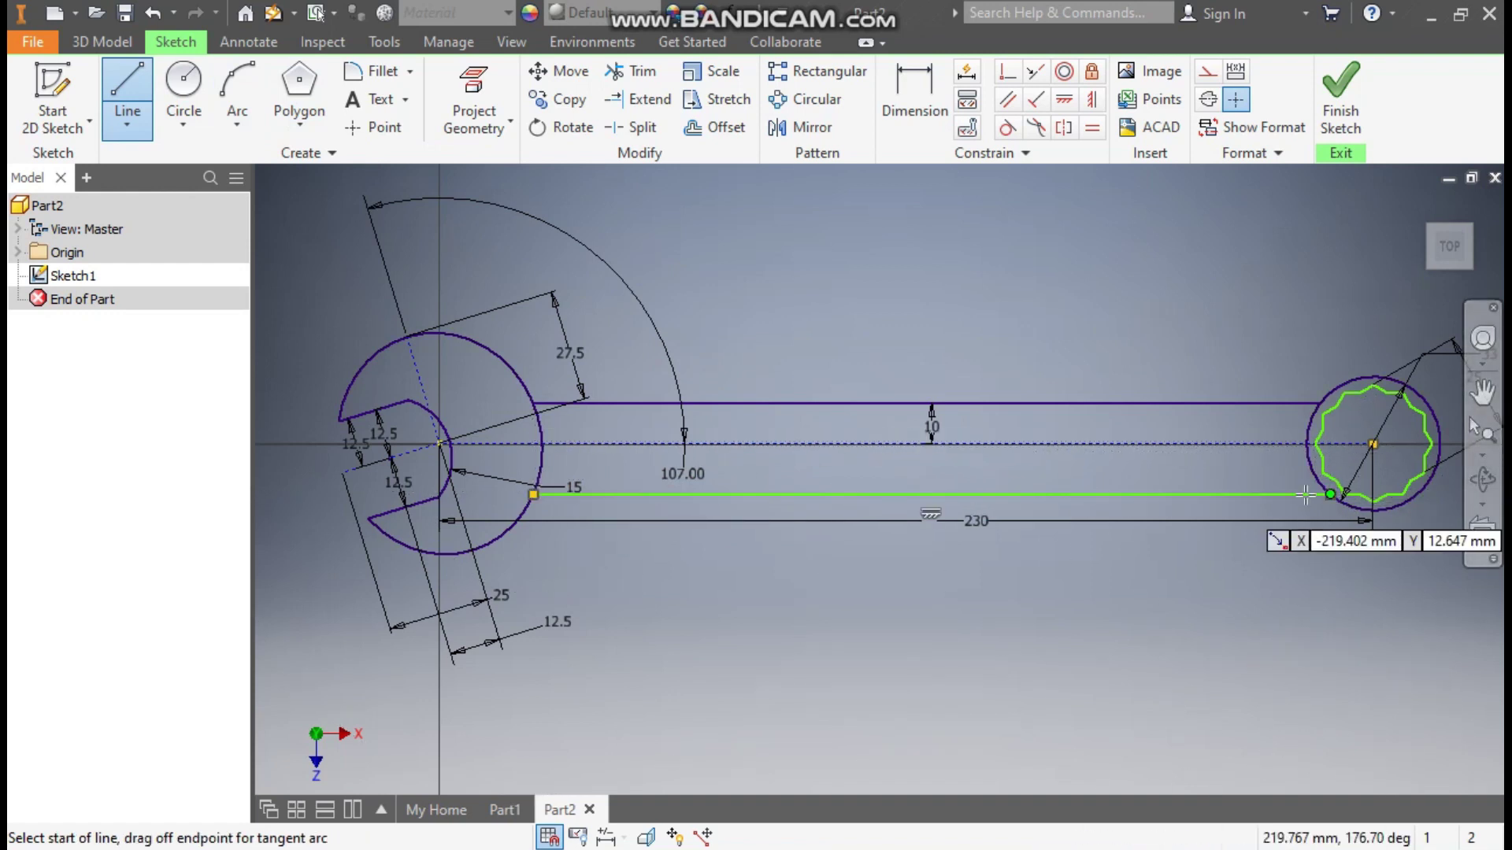
pyautogui.click(913, 95)
pyautogui.click(997, 444)
pyautogui.click(987, 495)
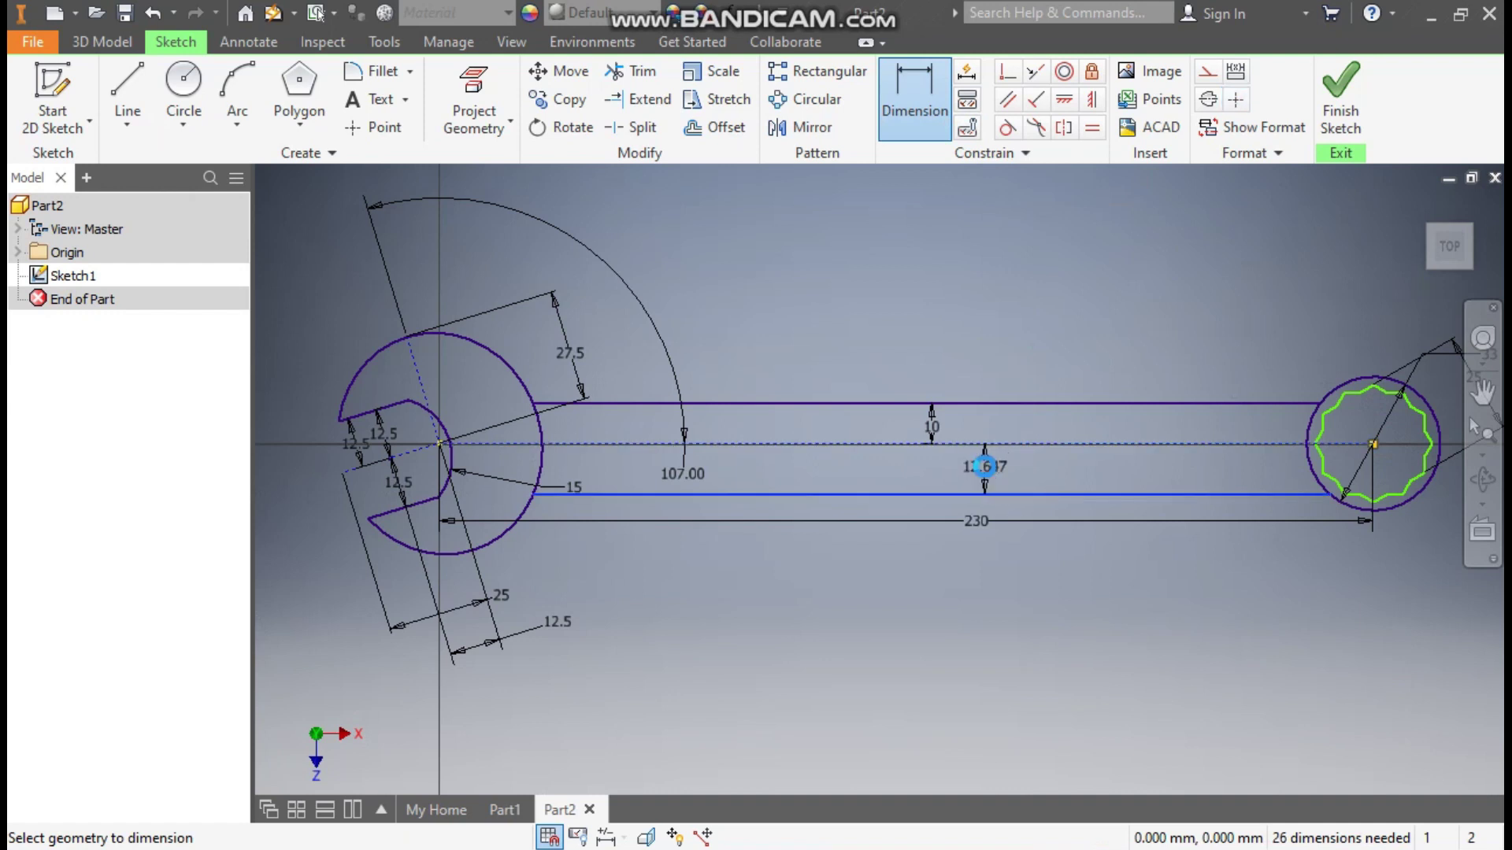
pyautogui.click(985, 466)
pyautogui.write('10')
pyautogui.press('Return')
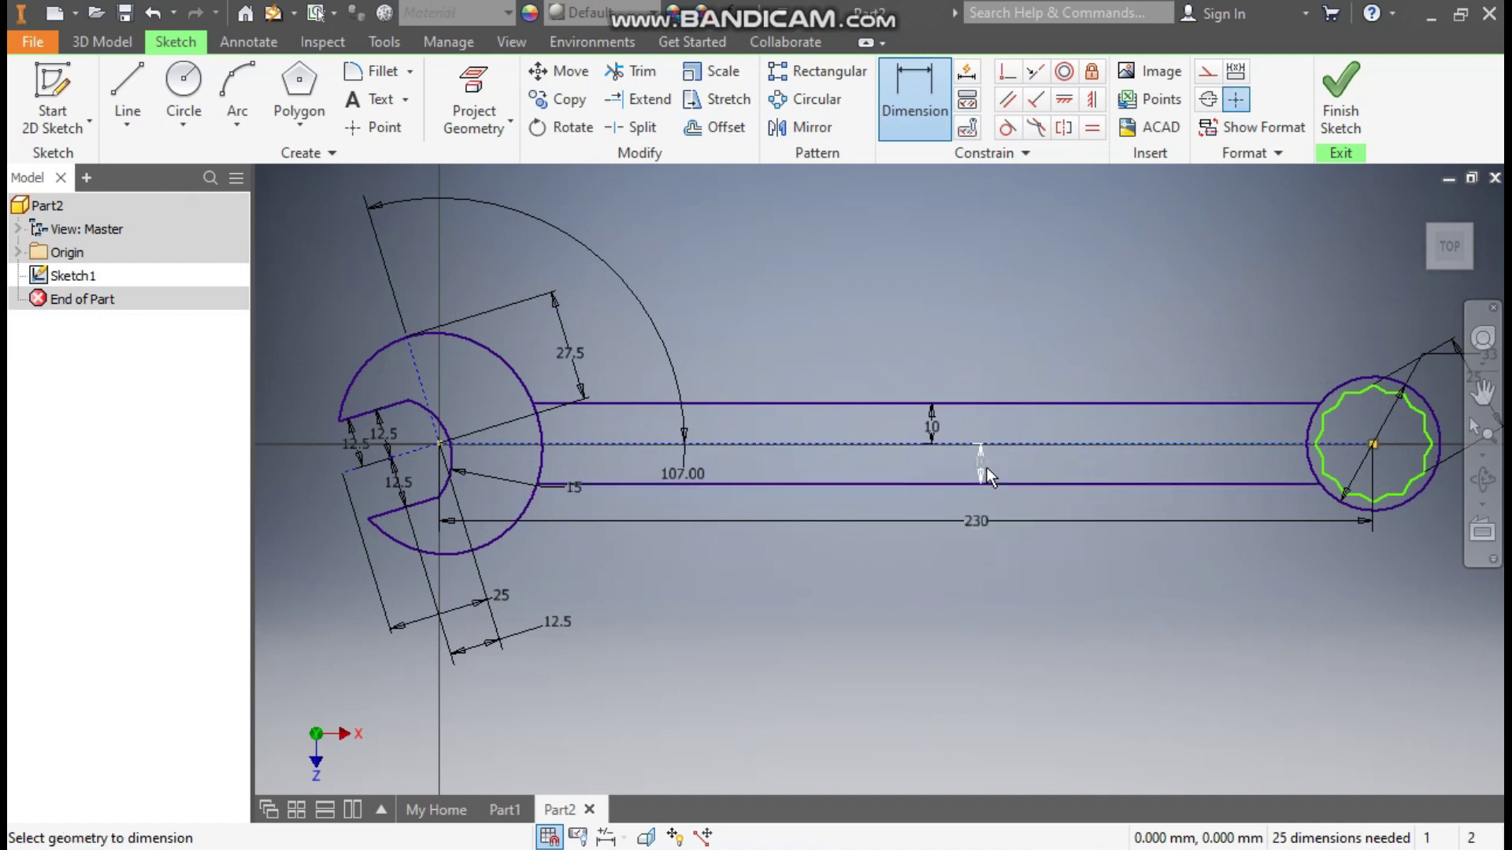
pyautogui.press('Escape')
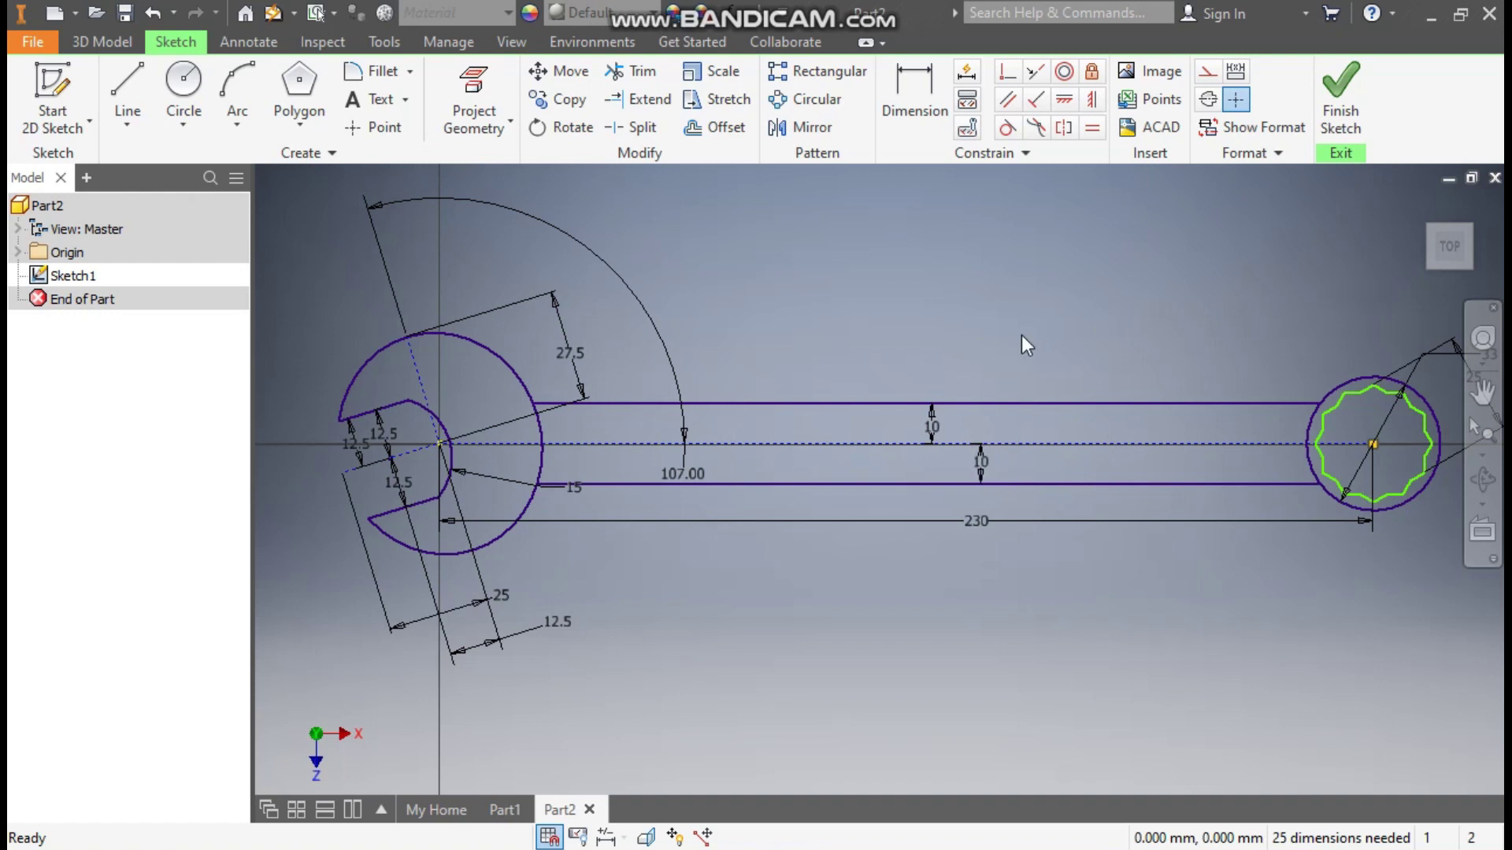
pyautogui.click(1351, 82)
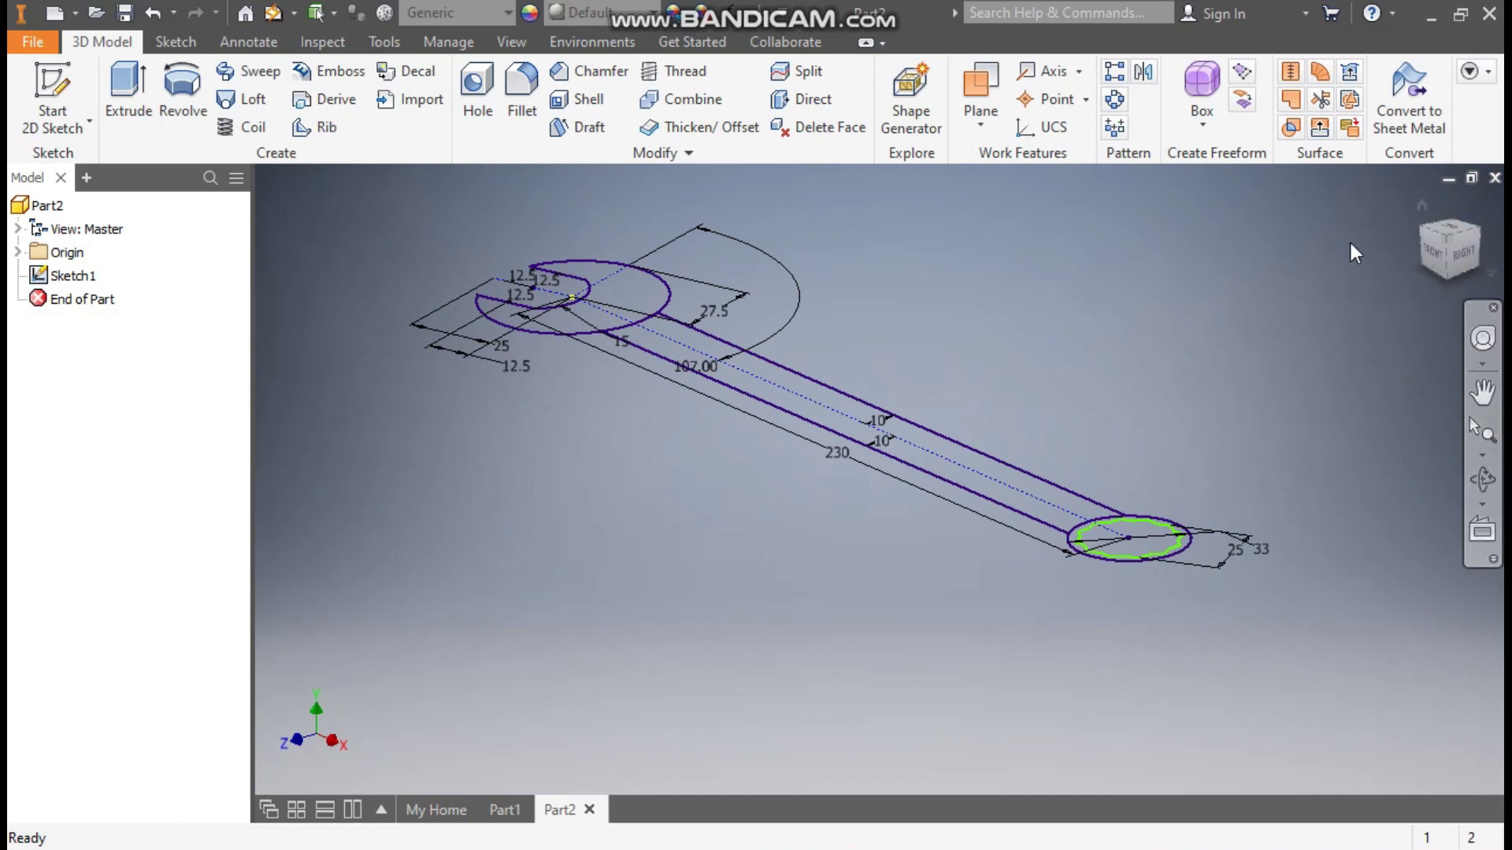
# Extrude the open-jaw head and 12-point ring profiles 10 mm symmetrically.
pyautogui.click(1483, 478)
pyautogui.moveTo(1464, 464); pyautogui.dragTo(1427, 409)
pyautogui.press('Escape')
pyautogui.moveTo(1343, 428); pyautogui.dragTo(1261, 413, button='middle')
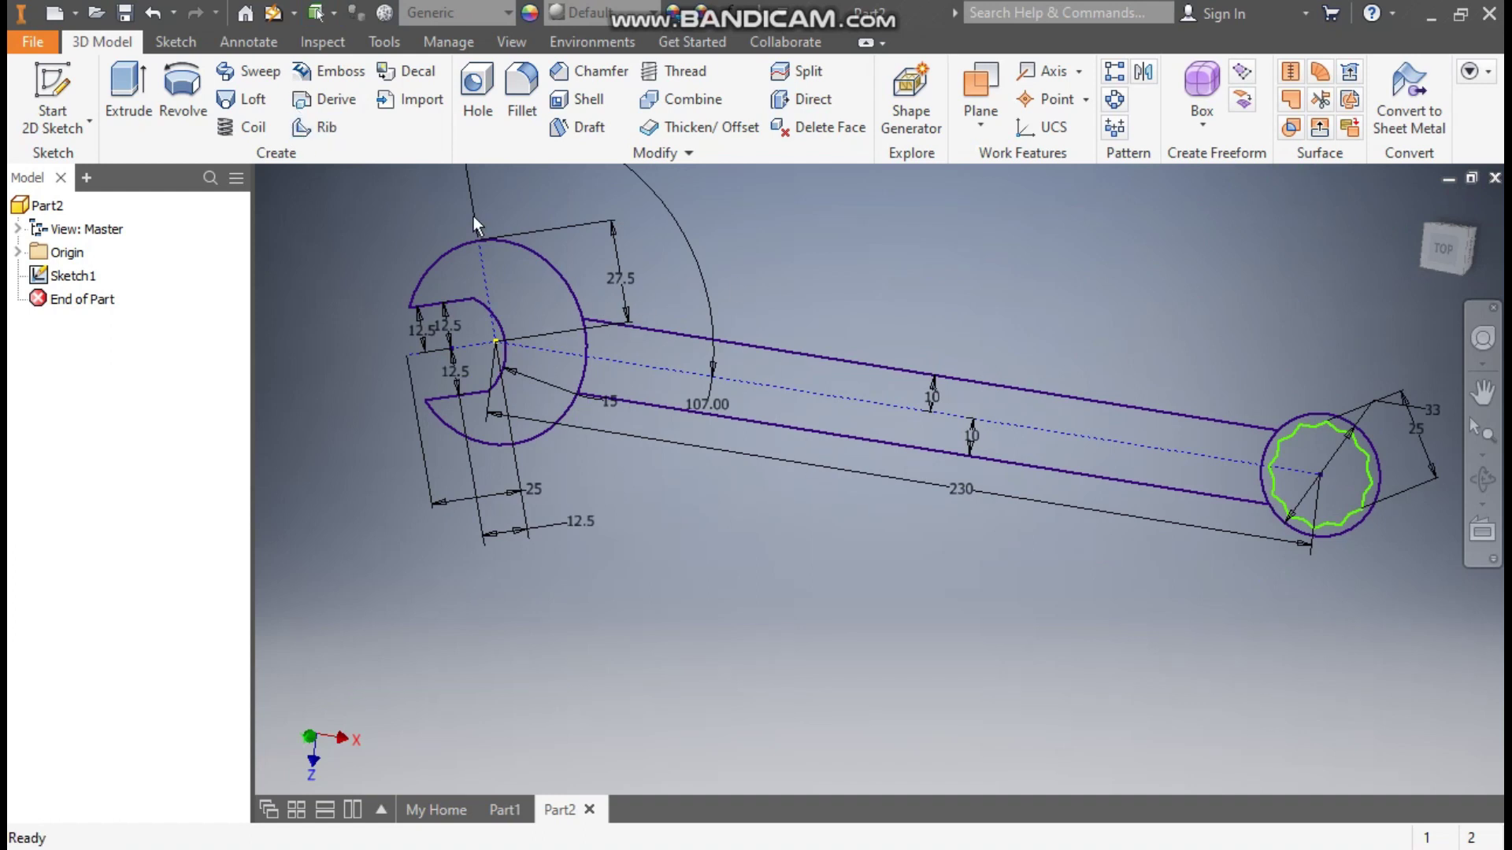
pyautogui.click(122, 85)
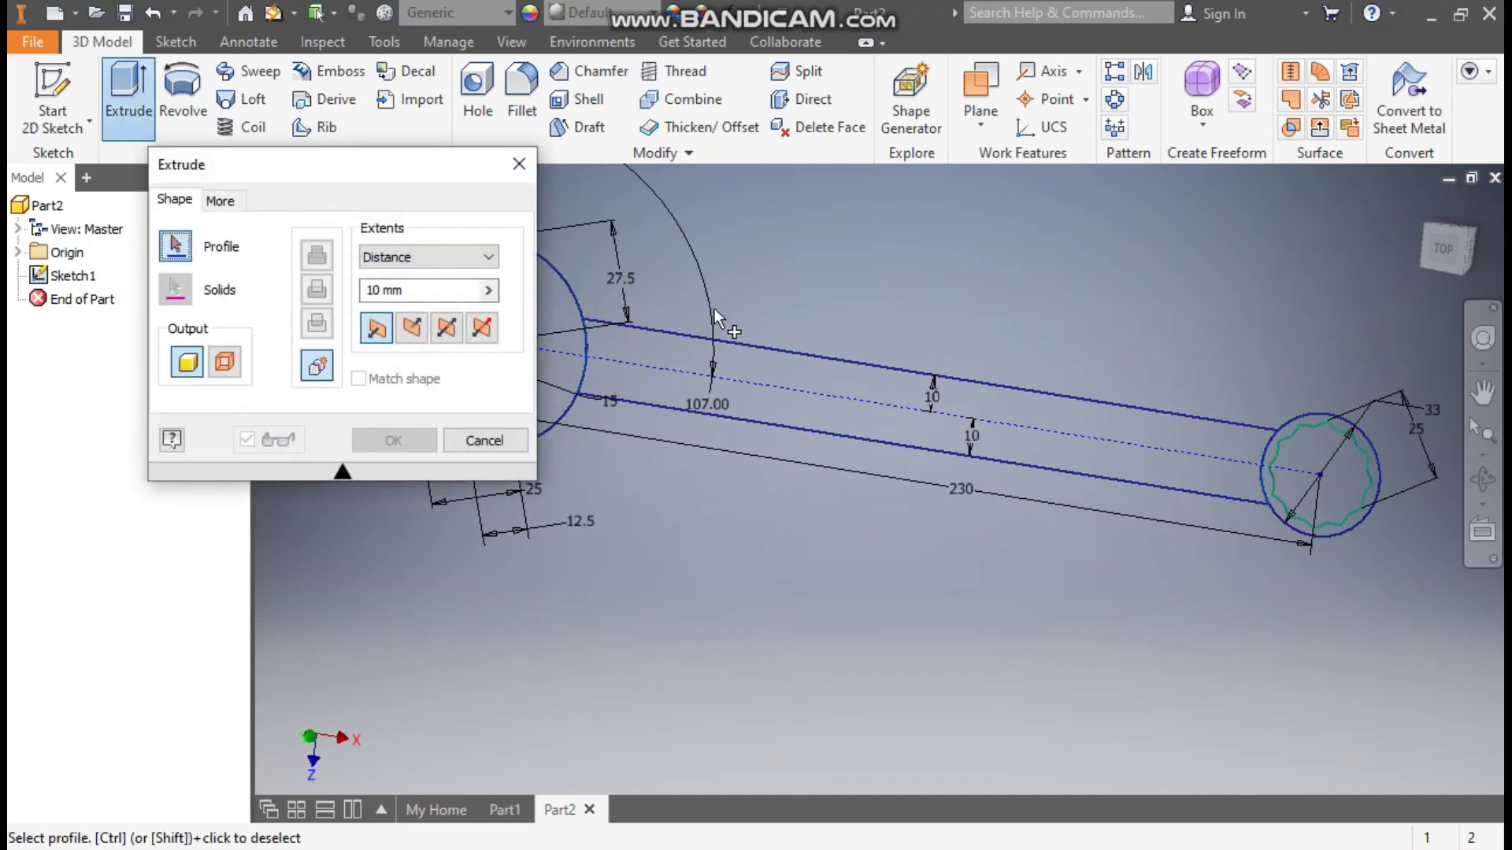
pyautogui.moveTo(713, 309); pyautogui.dragTo(887, 308, button='middle')
pyautogui.click(674, 295)
pyautogui.moveTo(1276, 368); pyautogui.dragTo(1016, 375, button='middle')
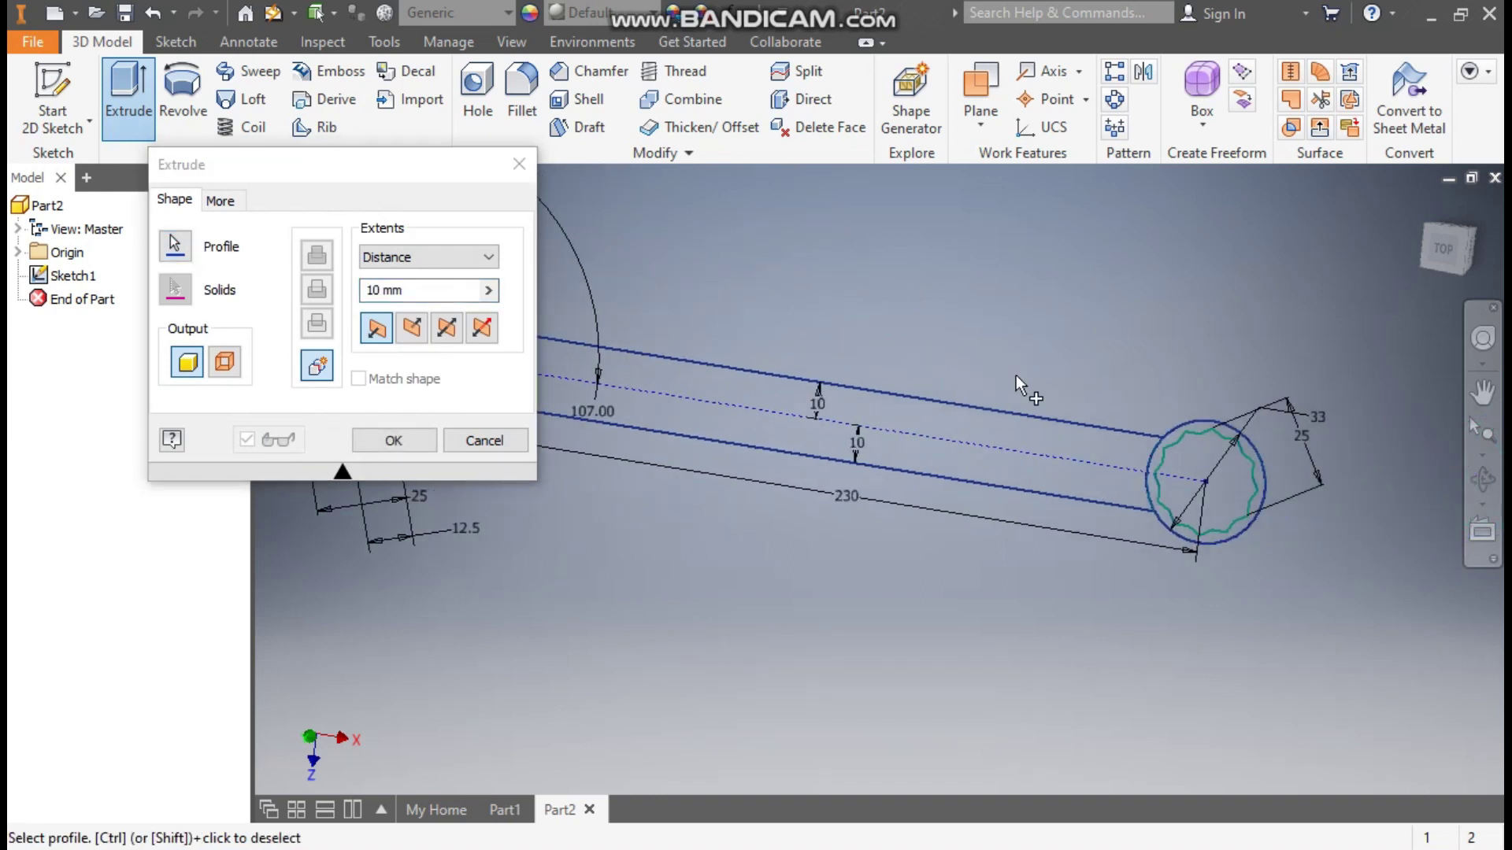
pyautogui.click(1241, 427)
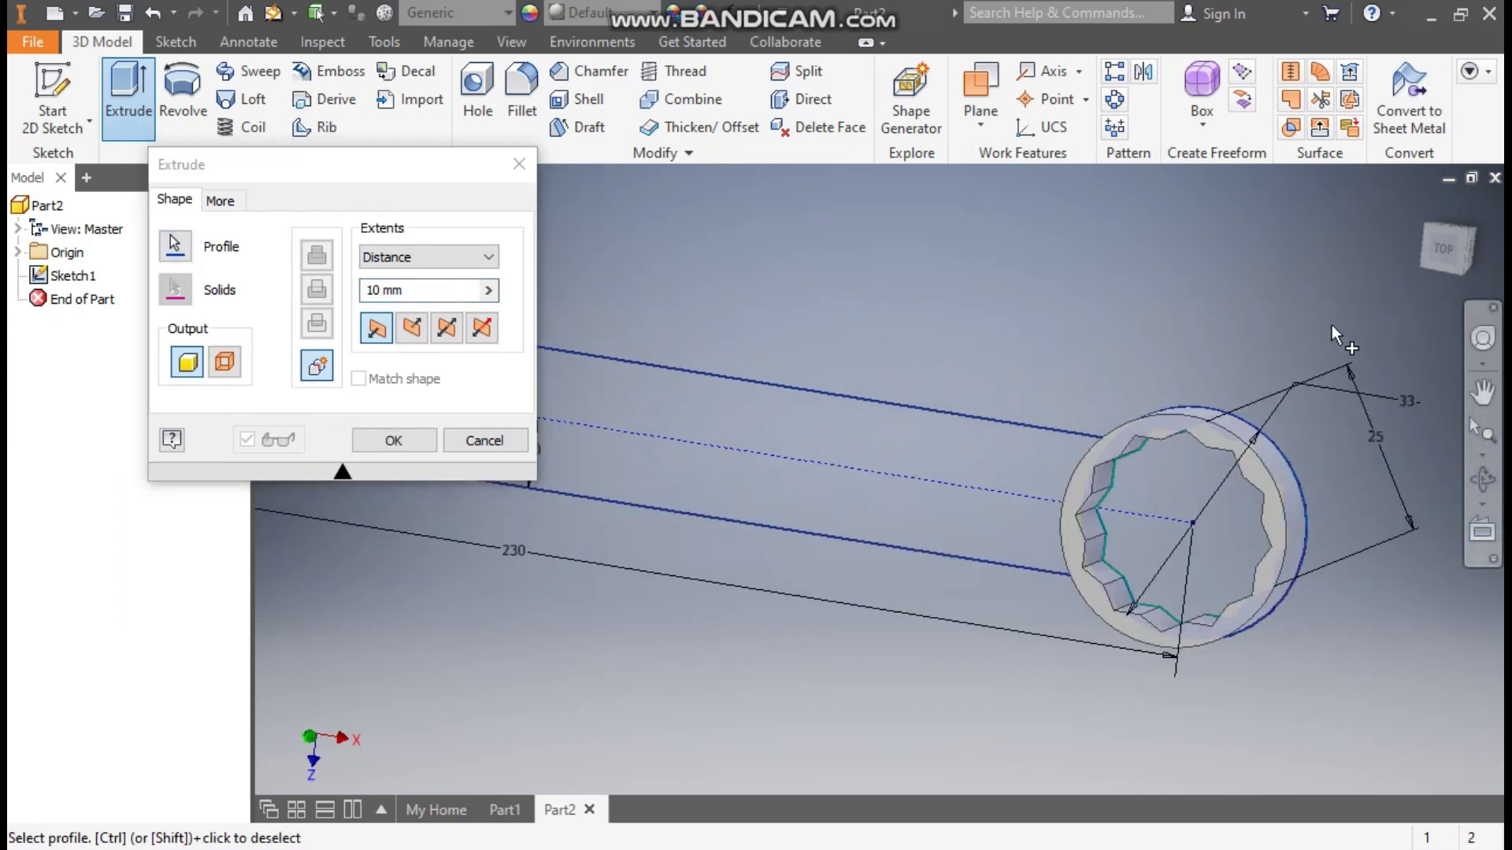
pyautogui.click(447, 329)
pyautogui.scroll(-2, 1012, 315)
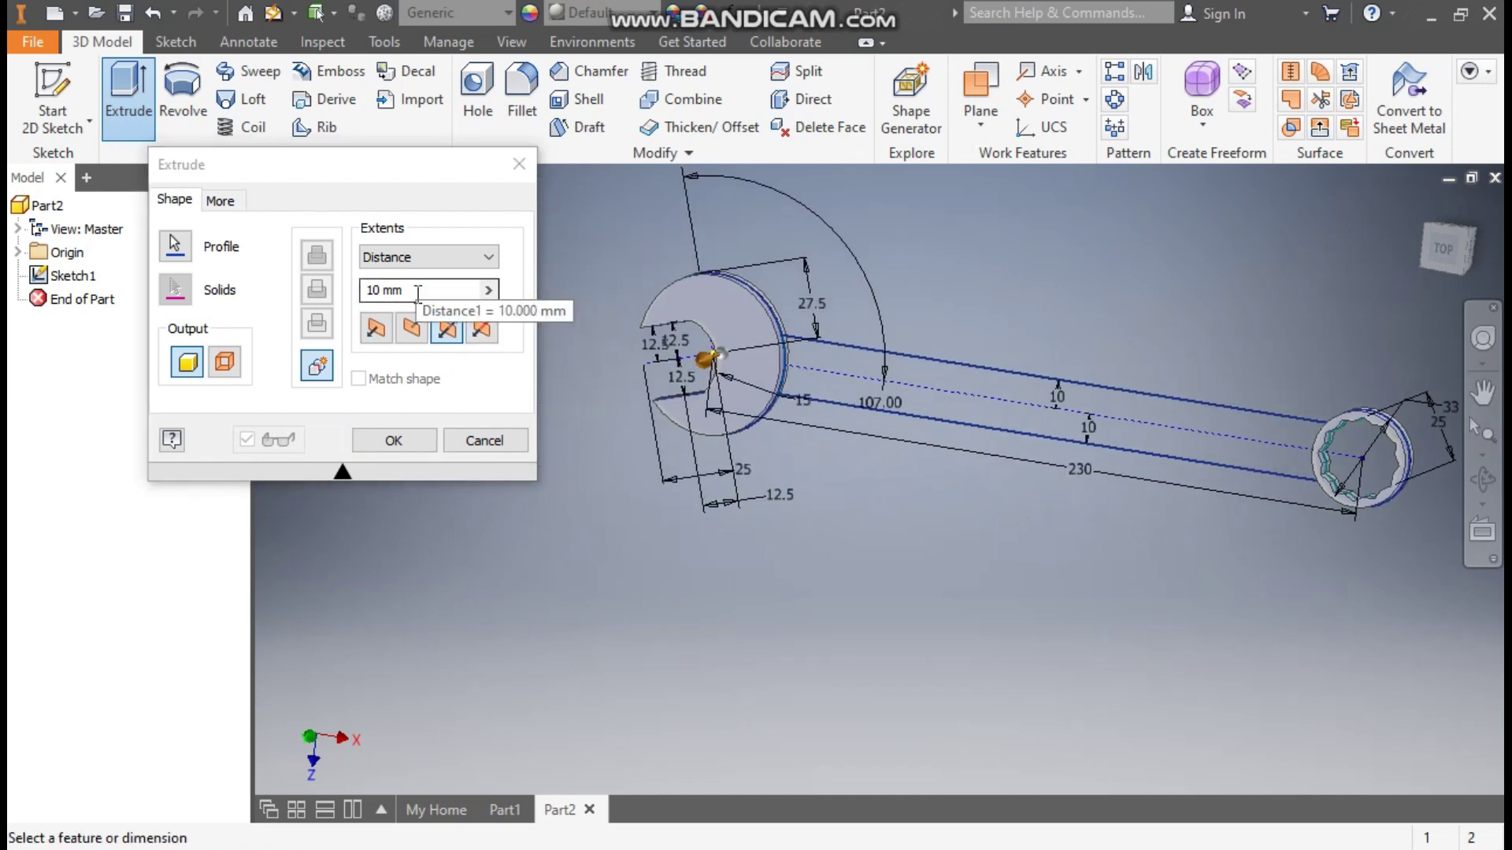
pyautogui.click(419, 439)
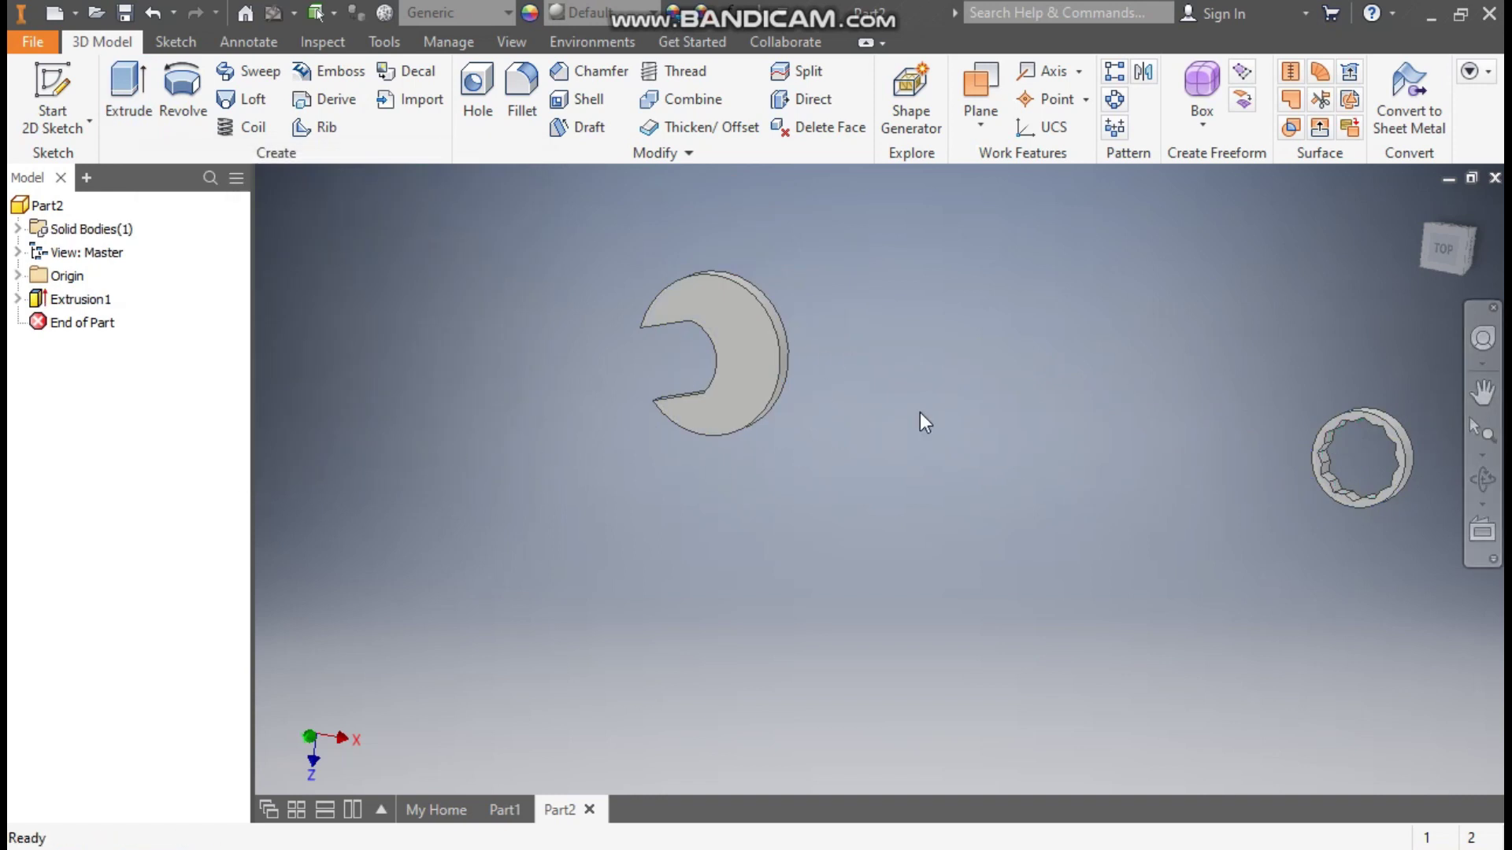
# Share Sketch1 under Extrusion1 so it can be reused.
pyautogui.click(17, 299)
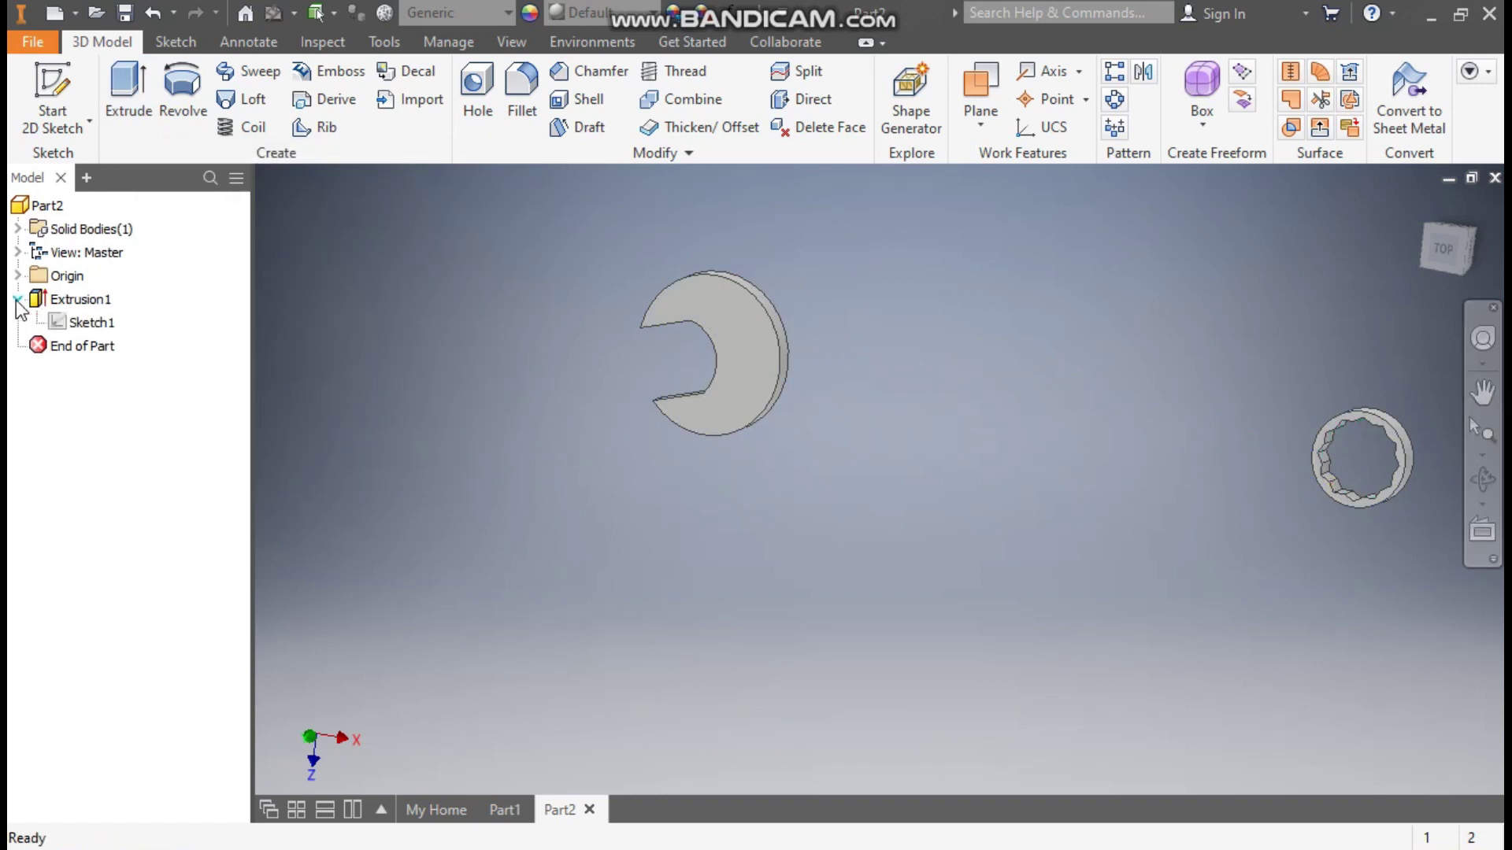
pyautogui.click(79, 324)
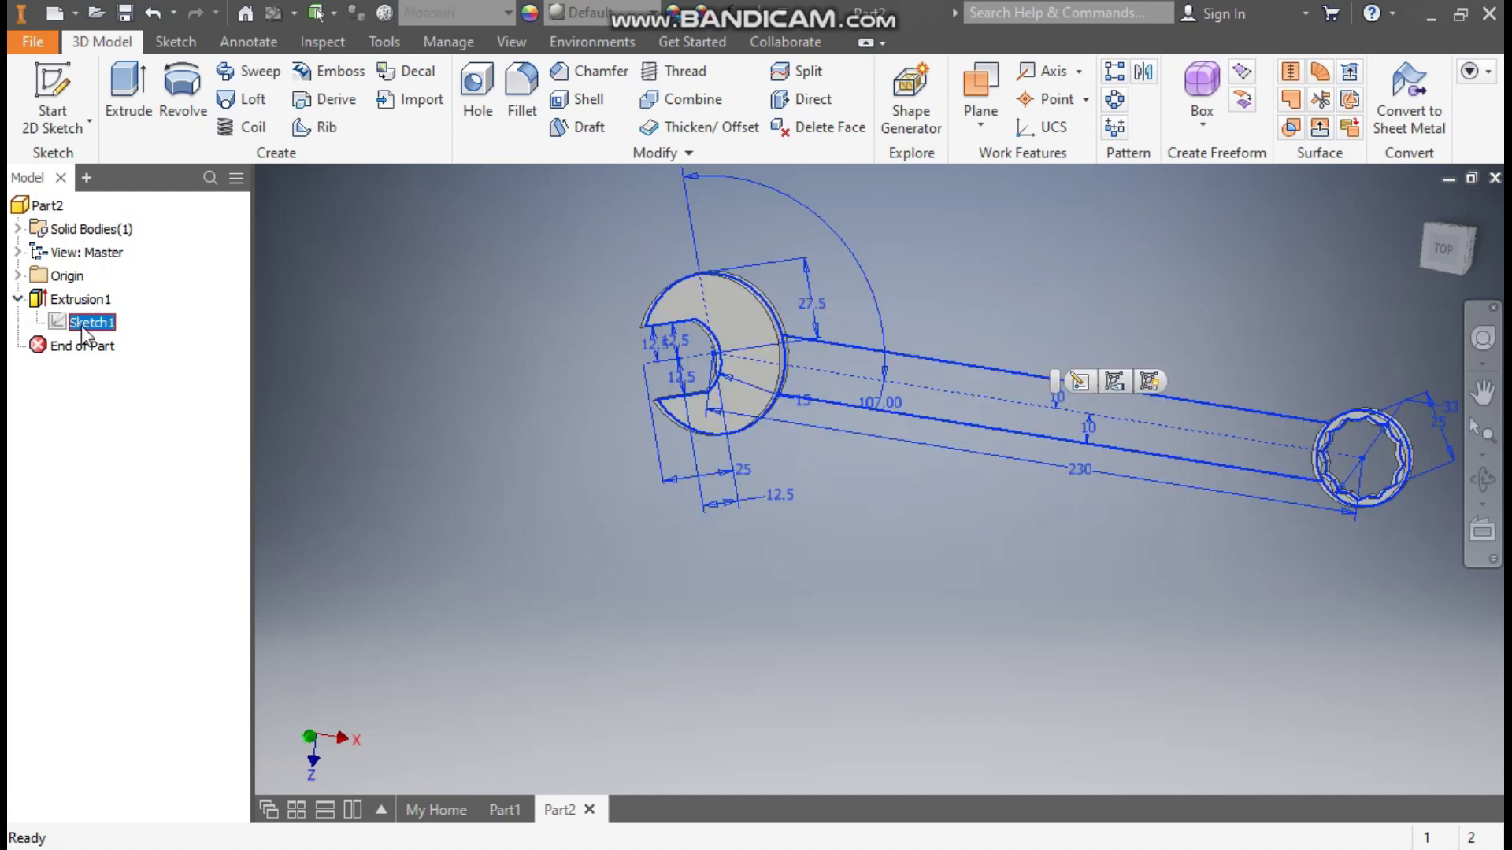
pyautogui.click(1115, 381)
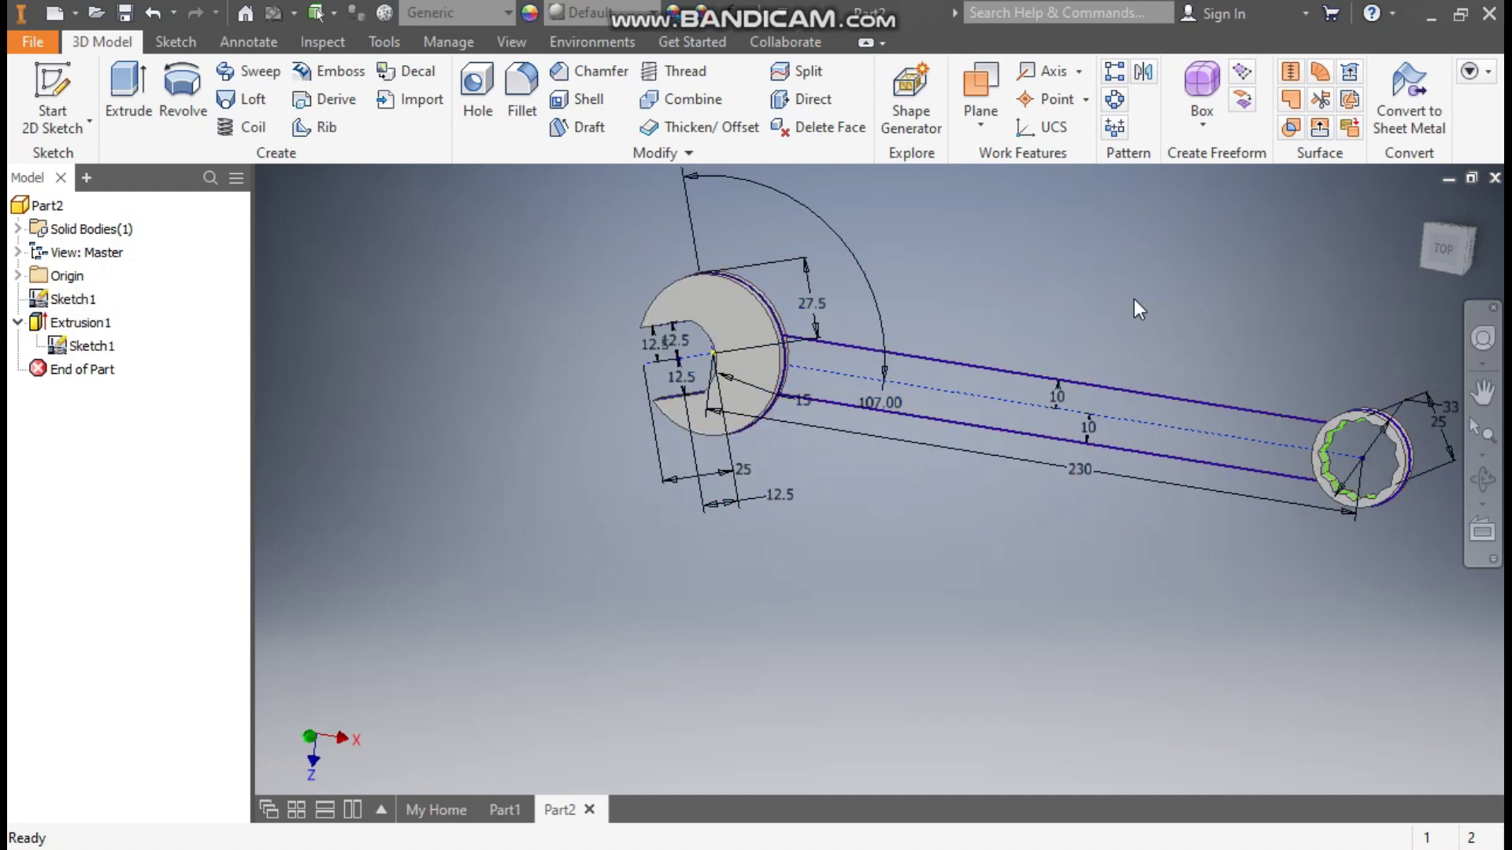
# Extrude the handle rectangle 6 mm symmetrically, joined to both heads.
pyautogui.click(127, 90)
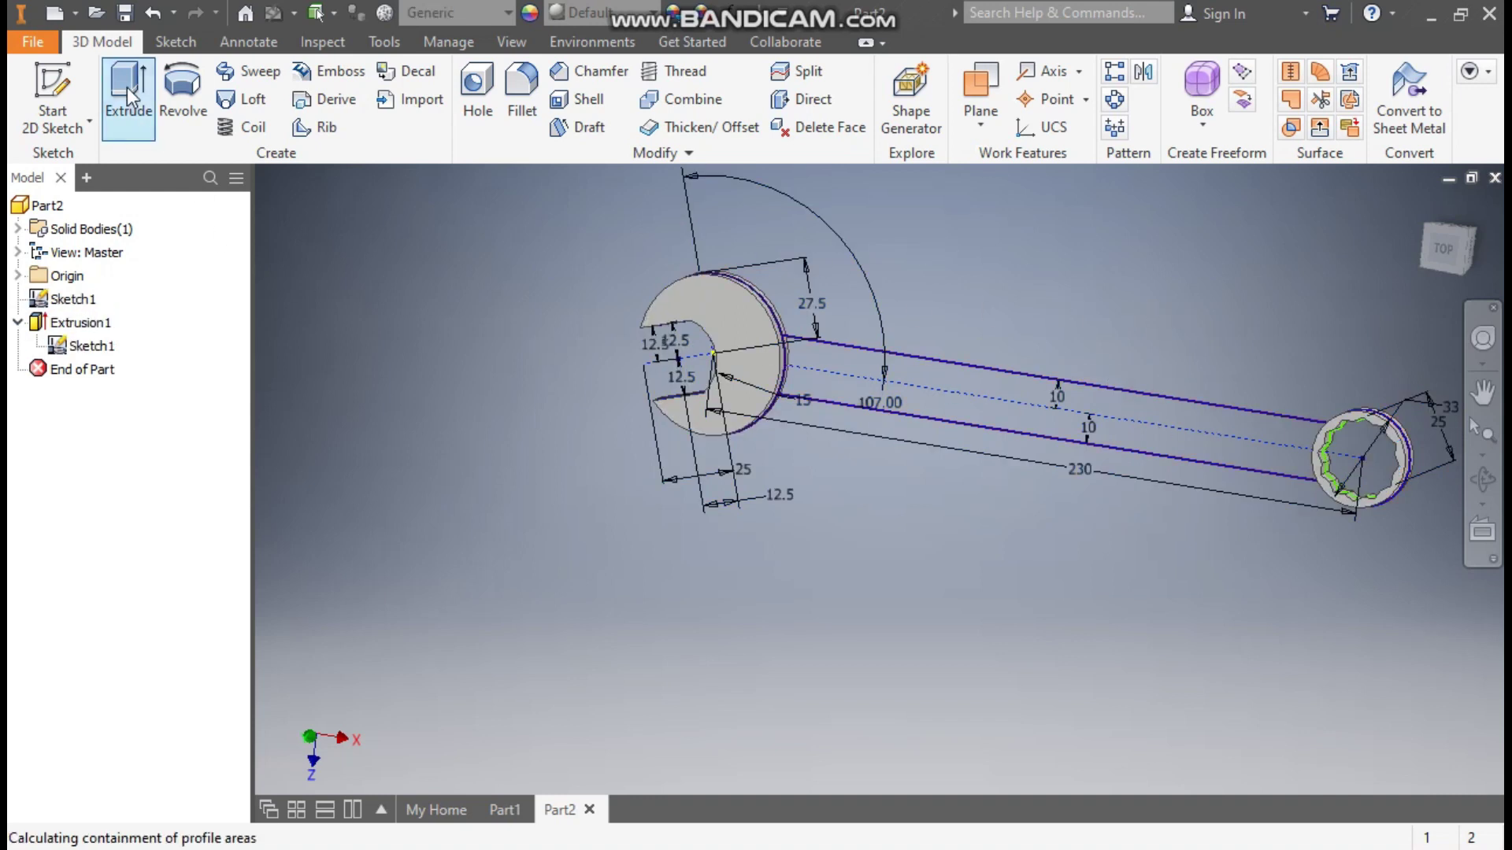
pyautogui.click(914, 376)
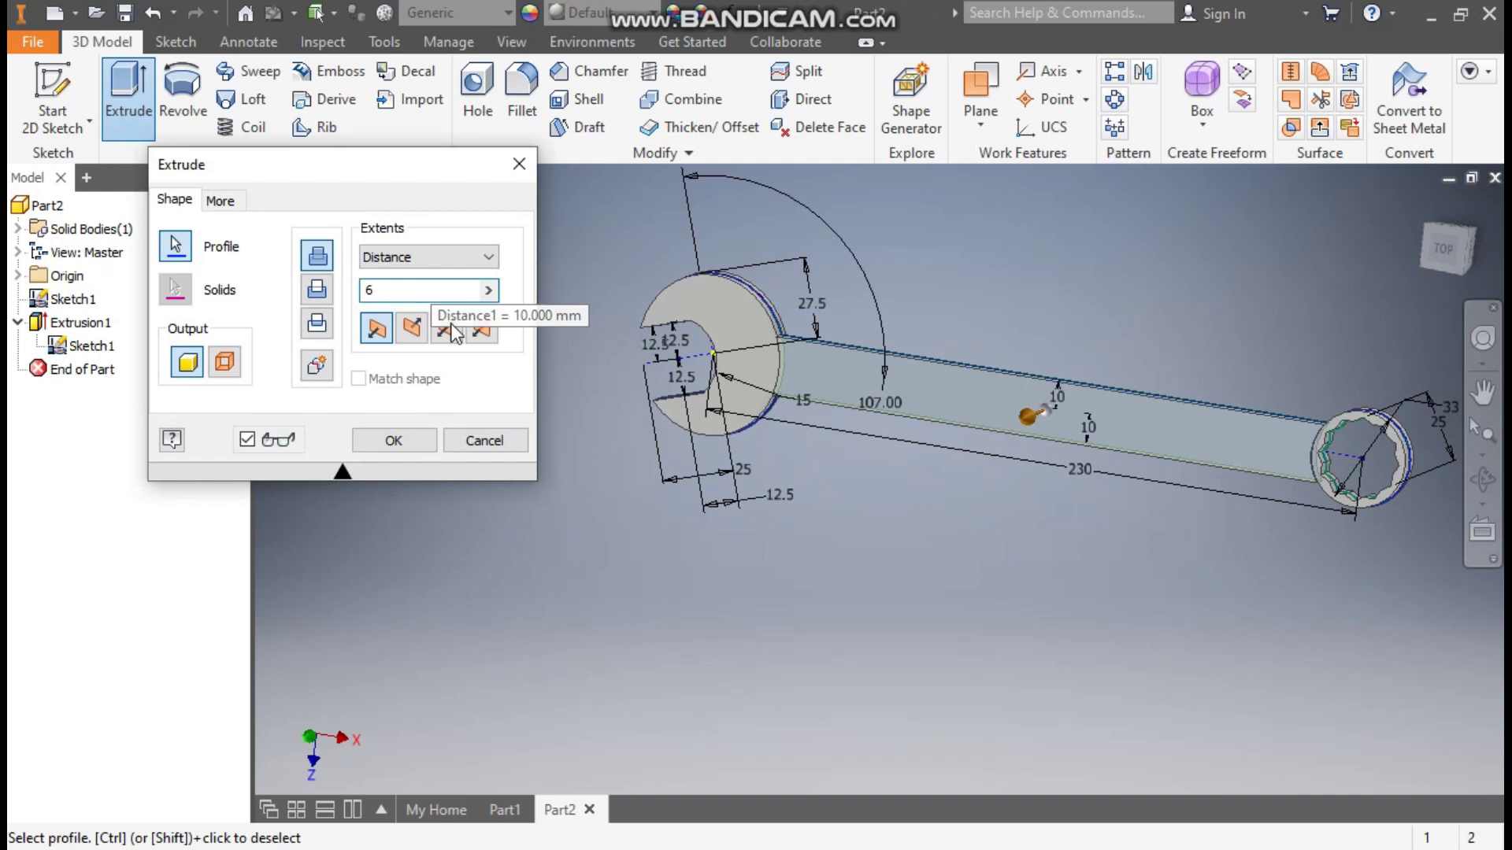
pyautogui.click(446, 329)
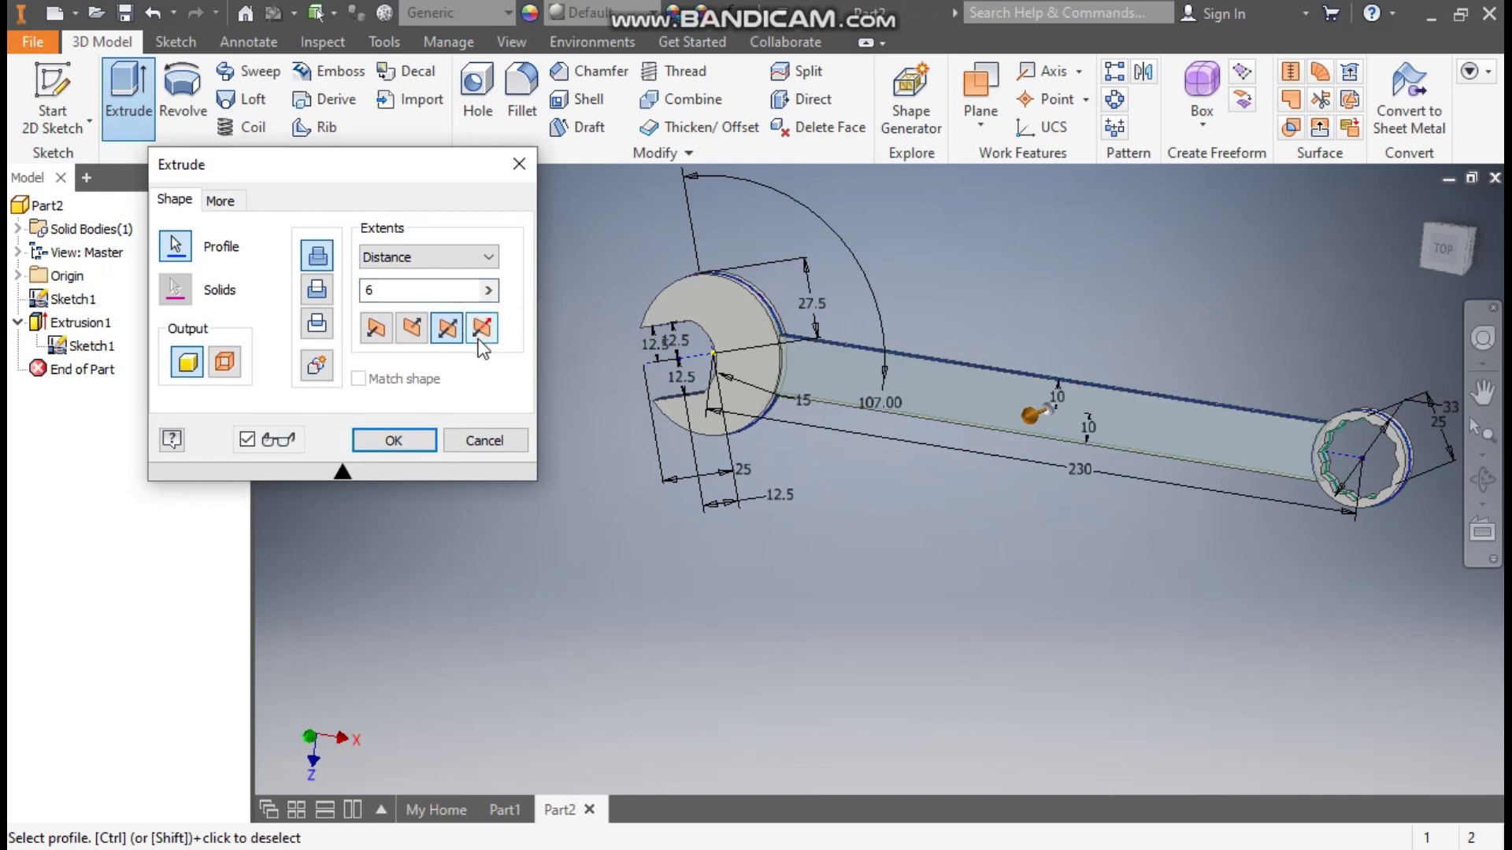
pyautogui.scroll(5, 784, 338)
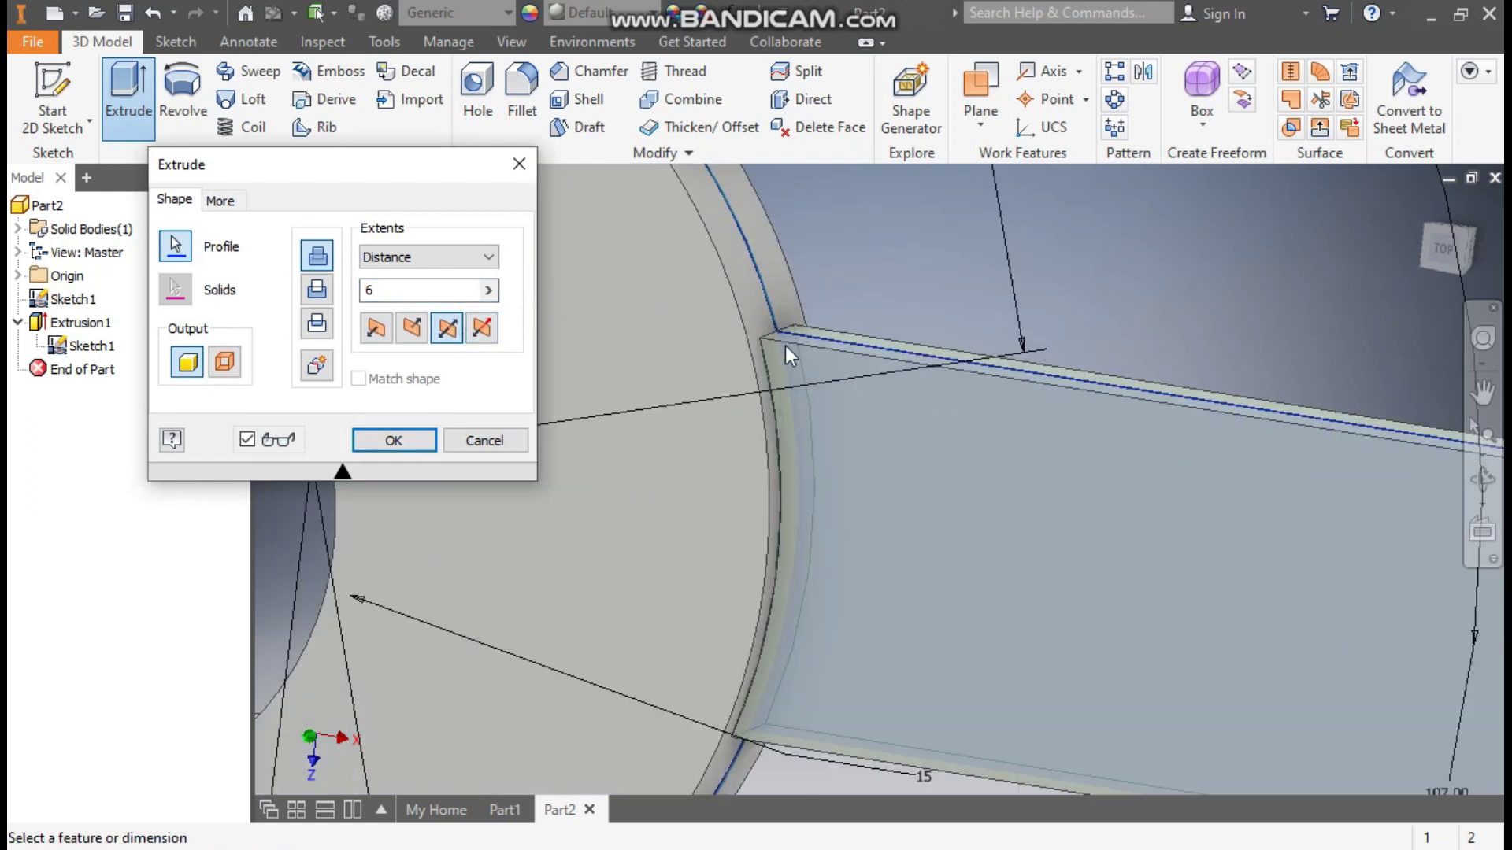
pyautogui.scroll(-6, 794, 314)
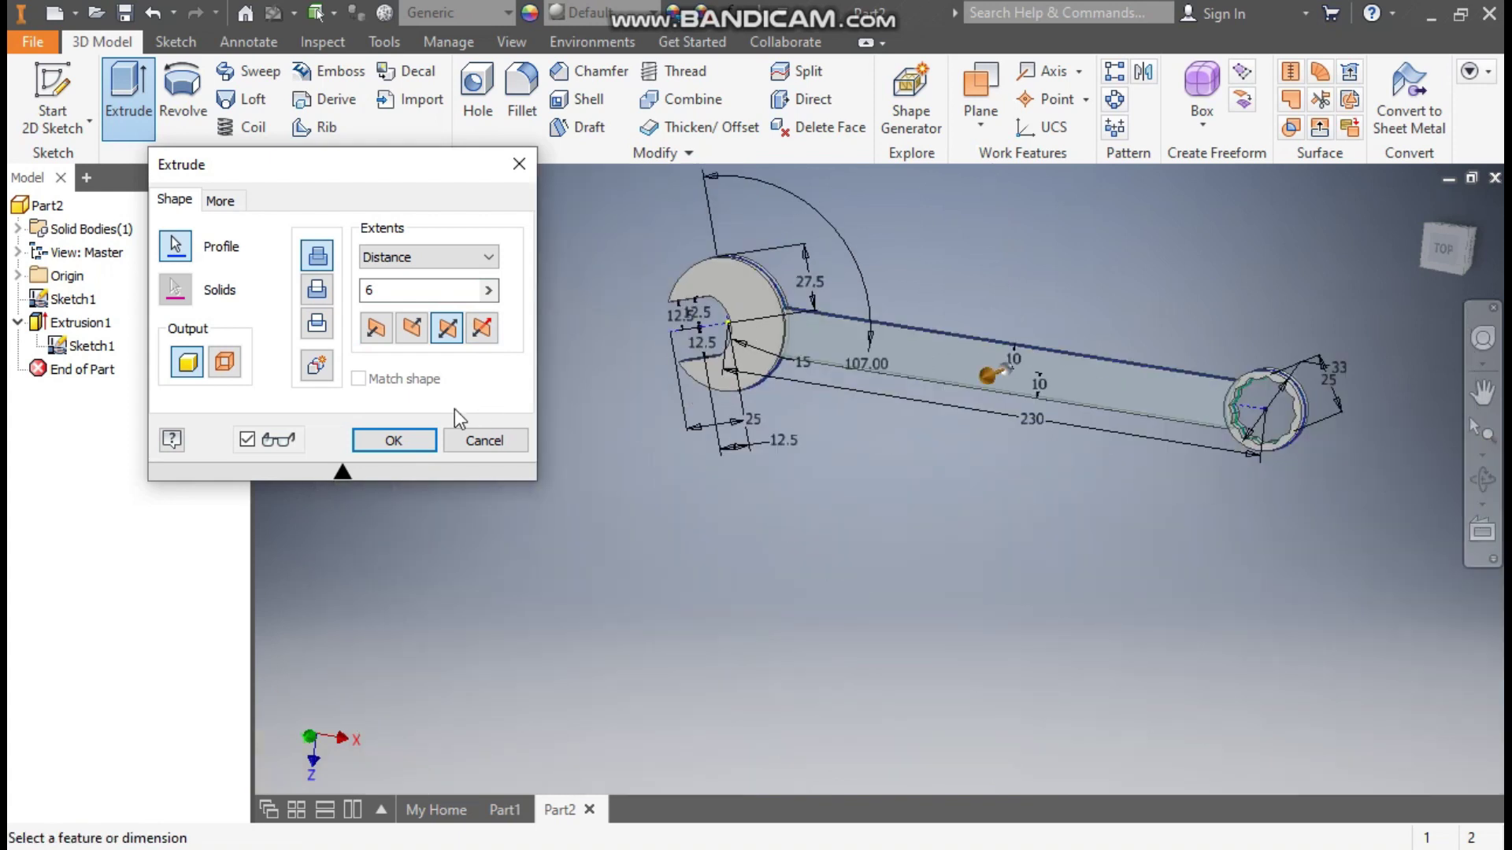
pyautogui.click(391, 441)
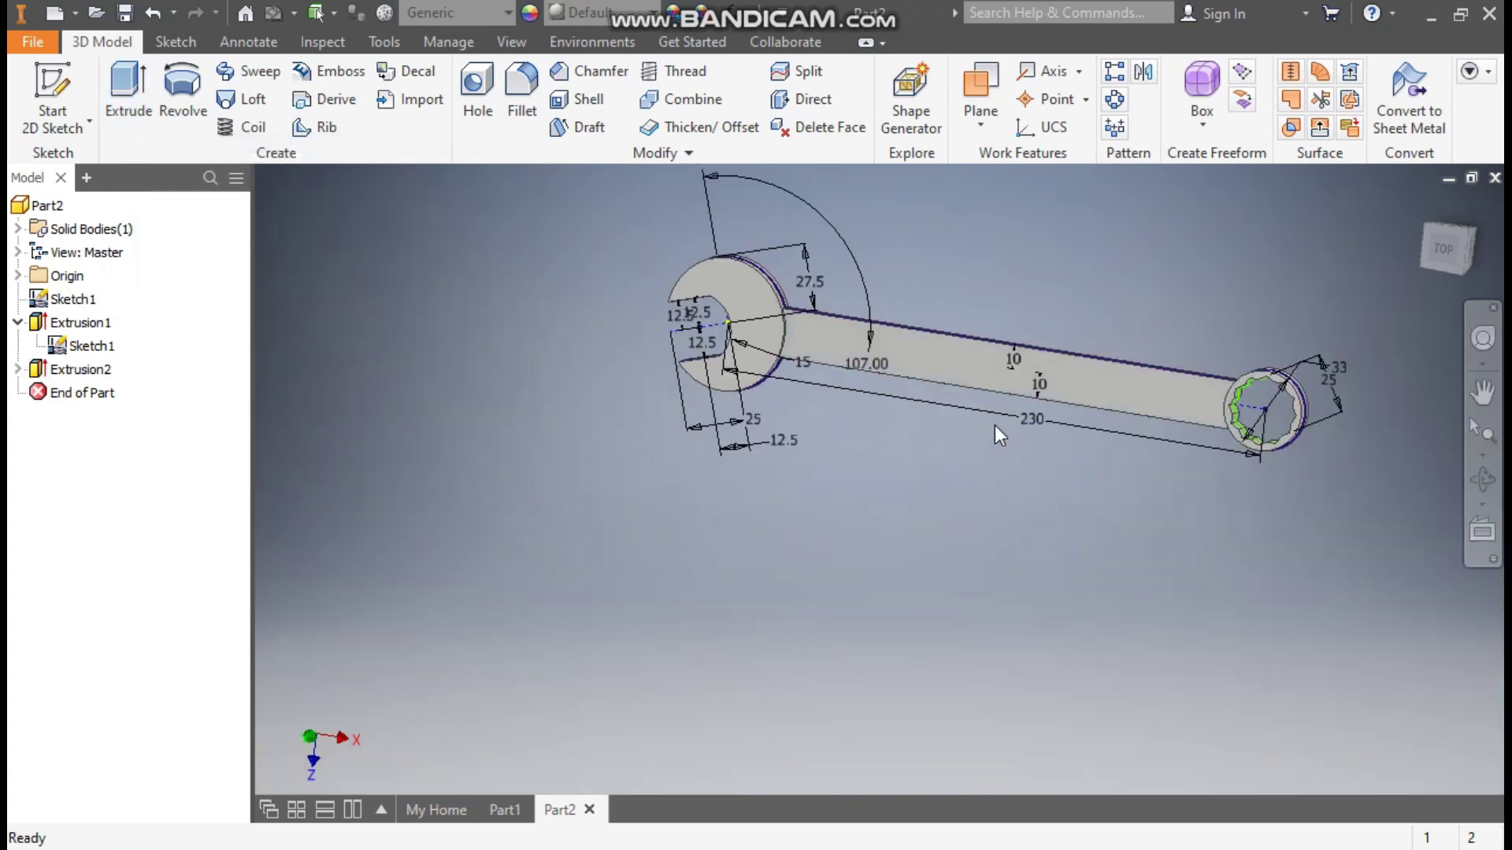
# Hide the shared sketch and start a new sketch on the handle's top face.
pyautogui.scroll(3, 874, 395)
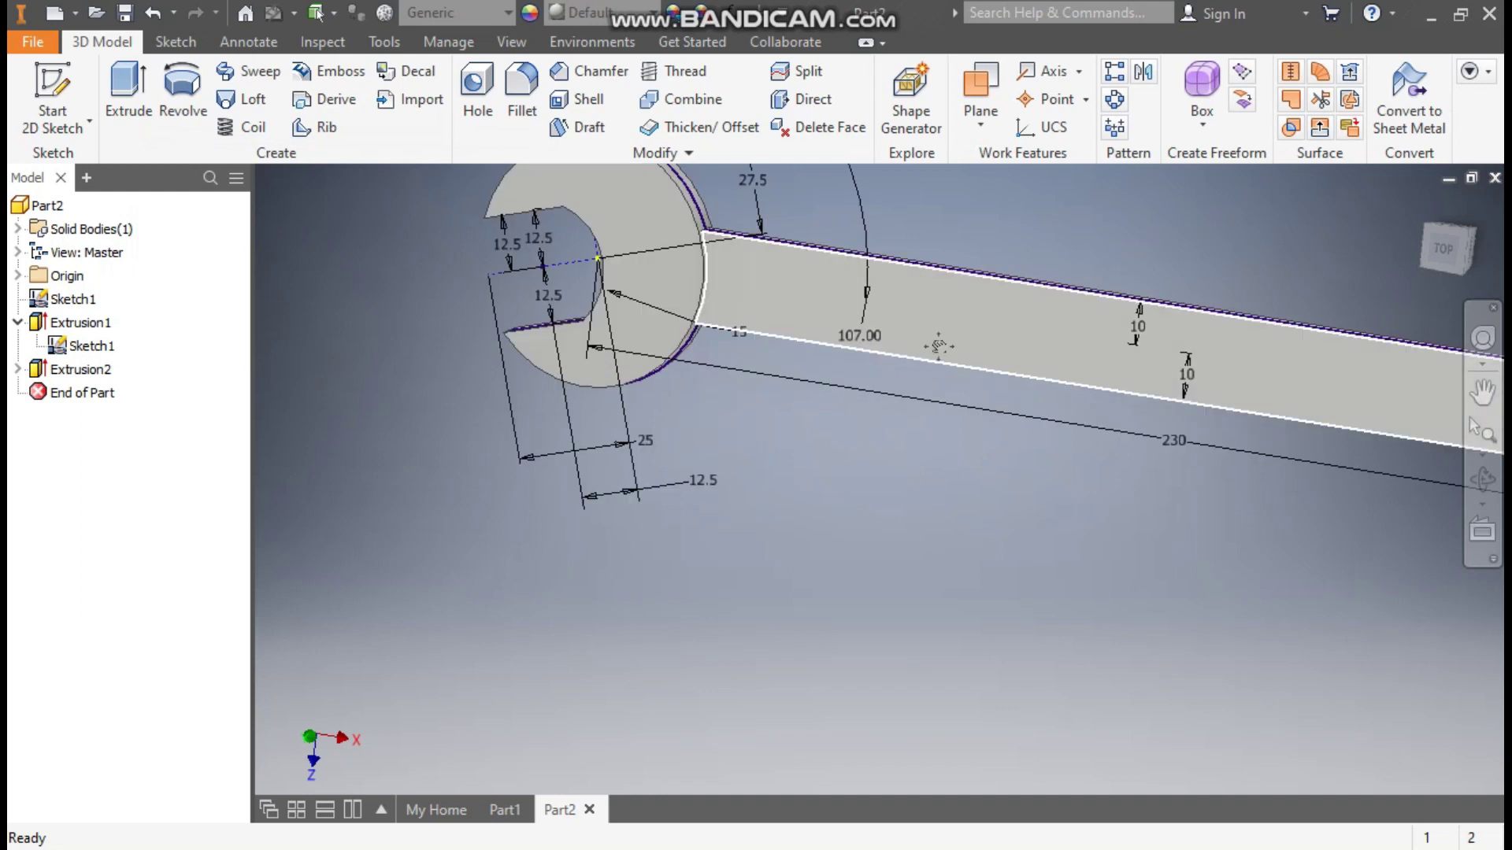
pyautogui.scroll(-3, 937, 346)
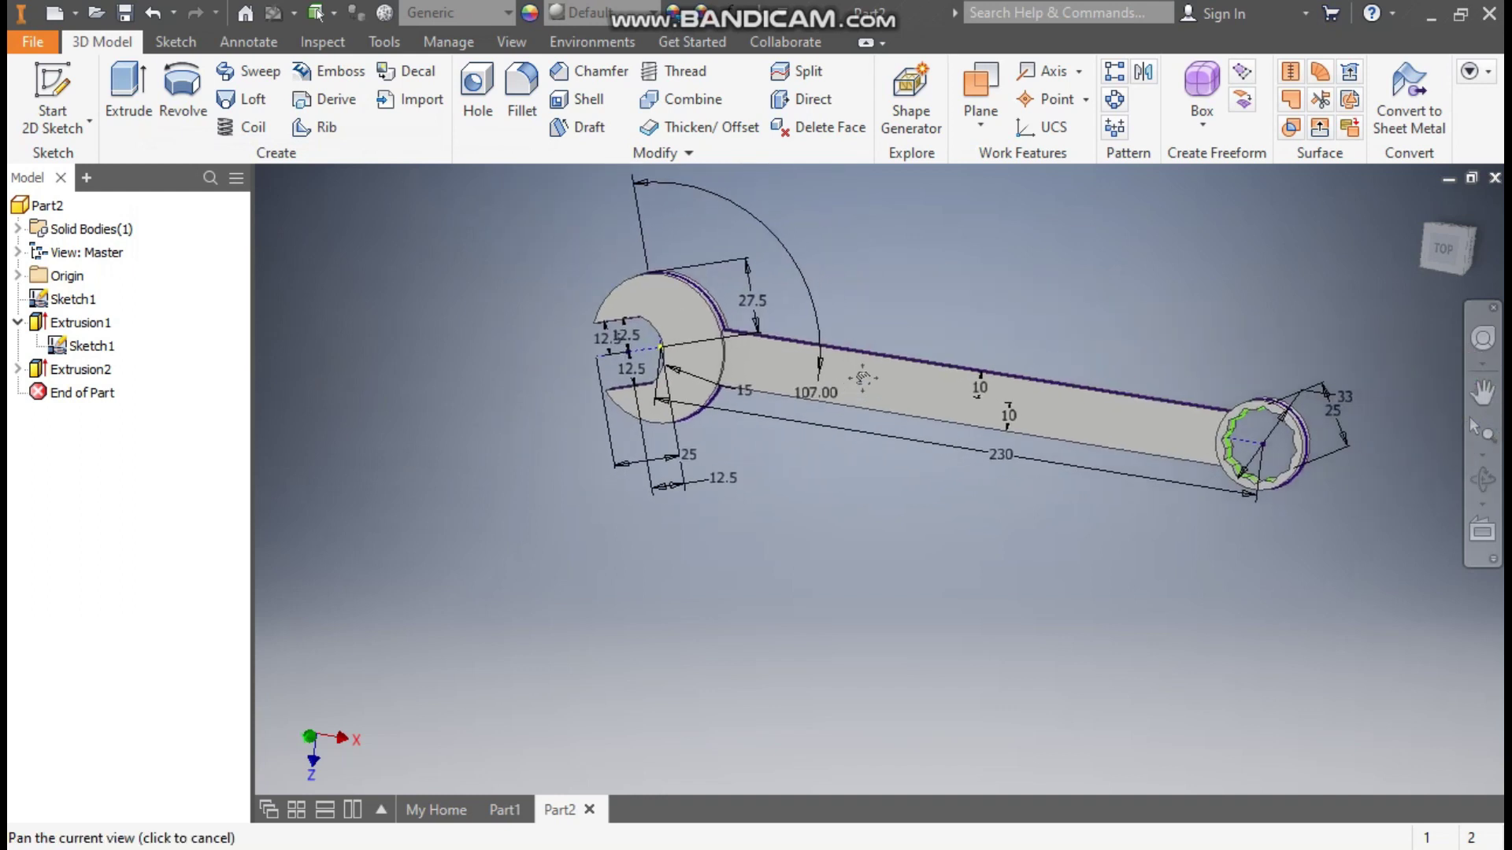
pyautogui.click(100, 352)
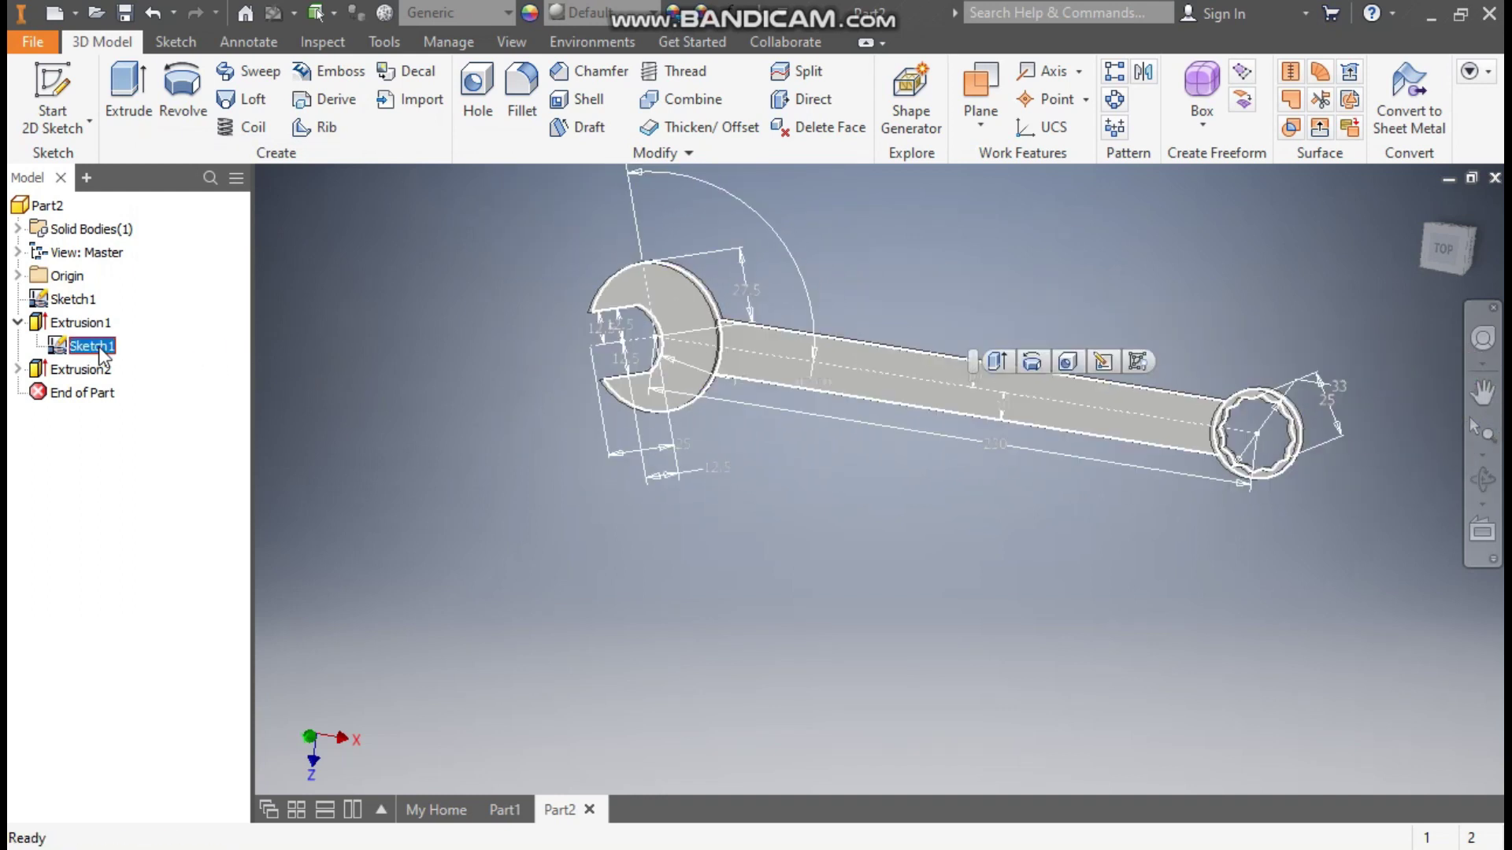
pyautogui.click(1146, 365)
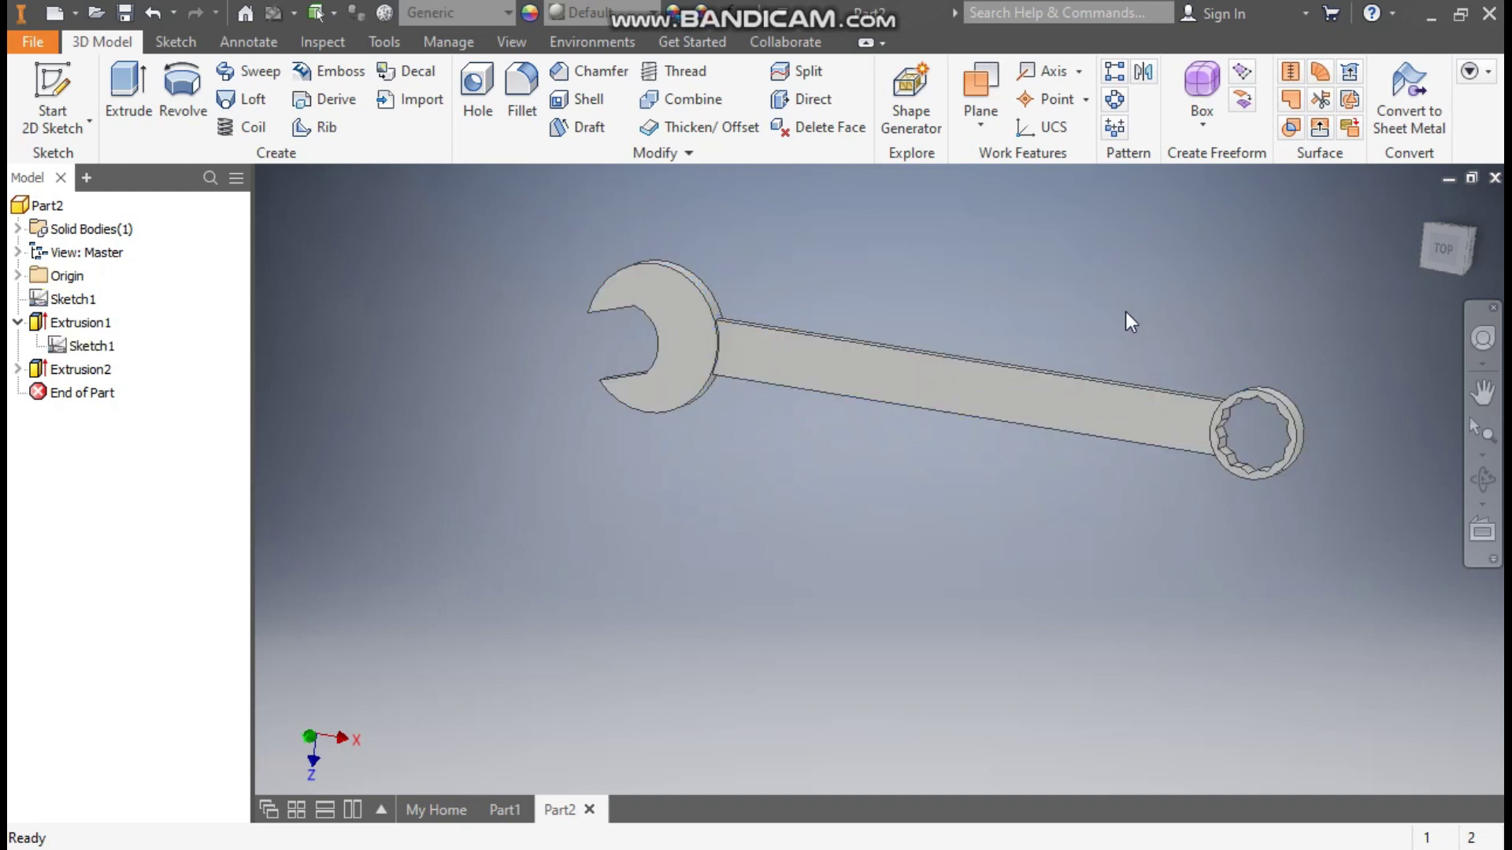
pyautogui.click(942, 380)
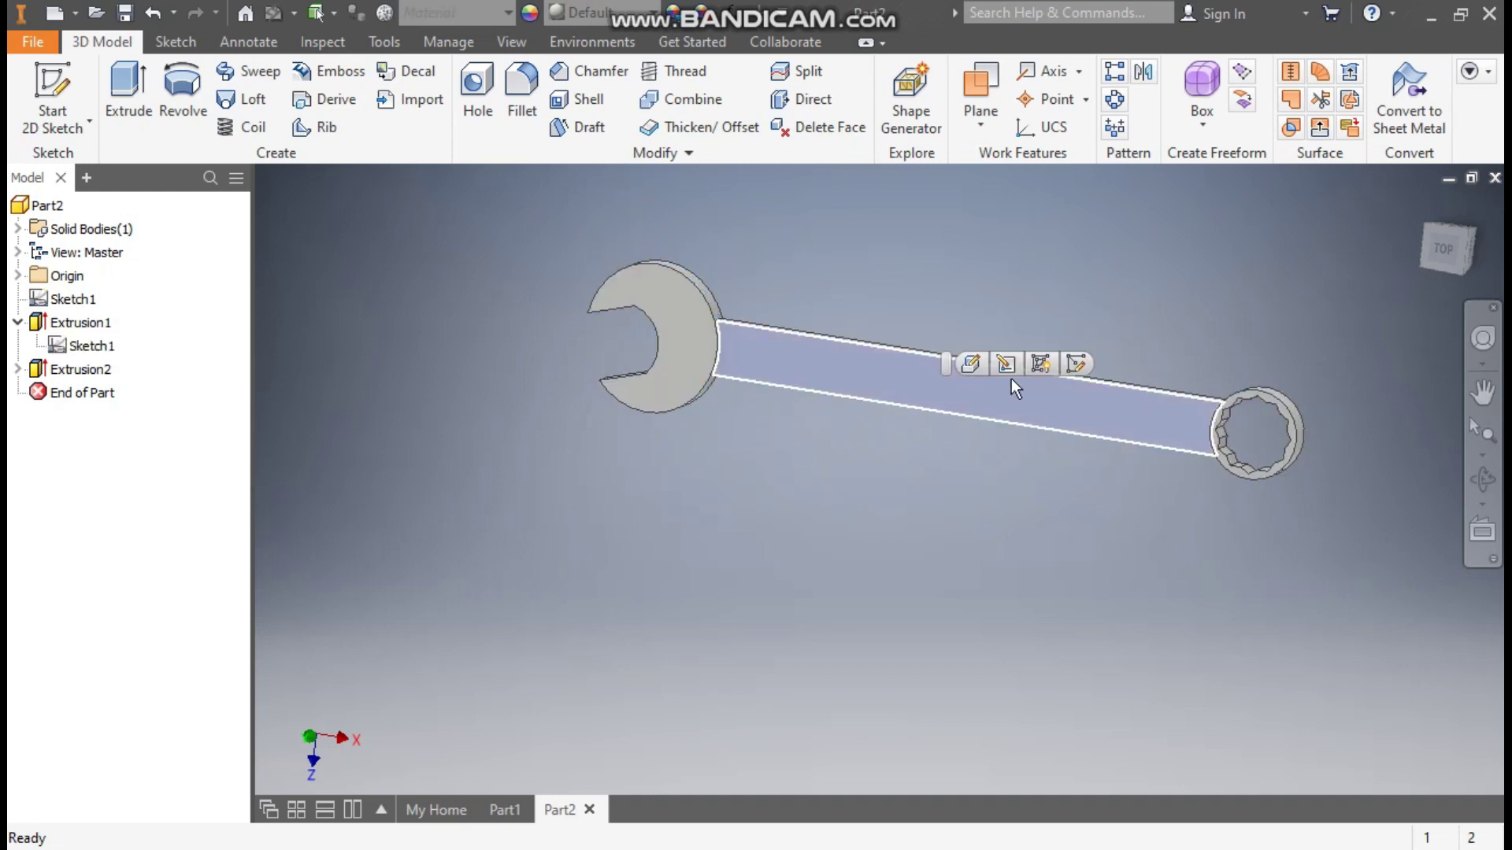
pyautogui.click(1079, 361)
pyautogui.moveTo(1348, 573); pyautogui.dragTo(1053, 472, button='middle')
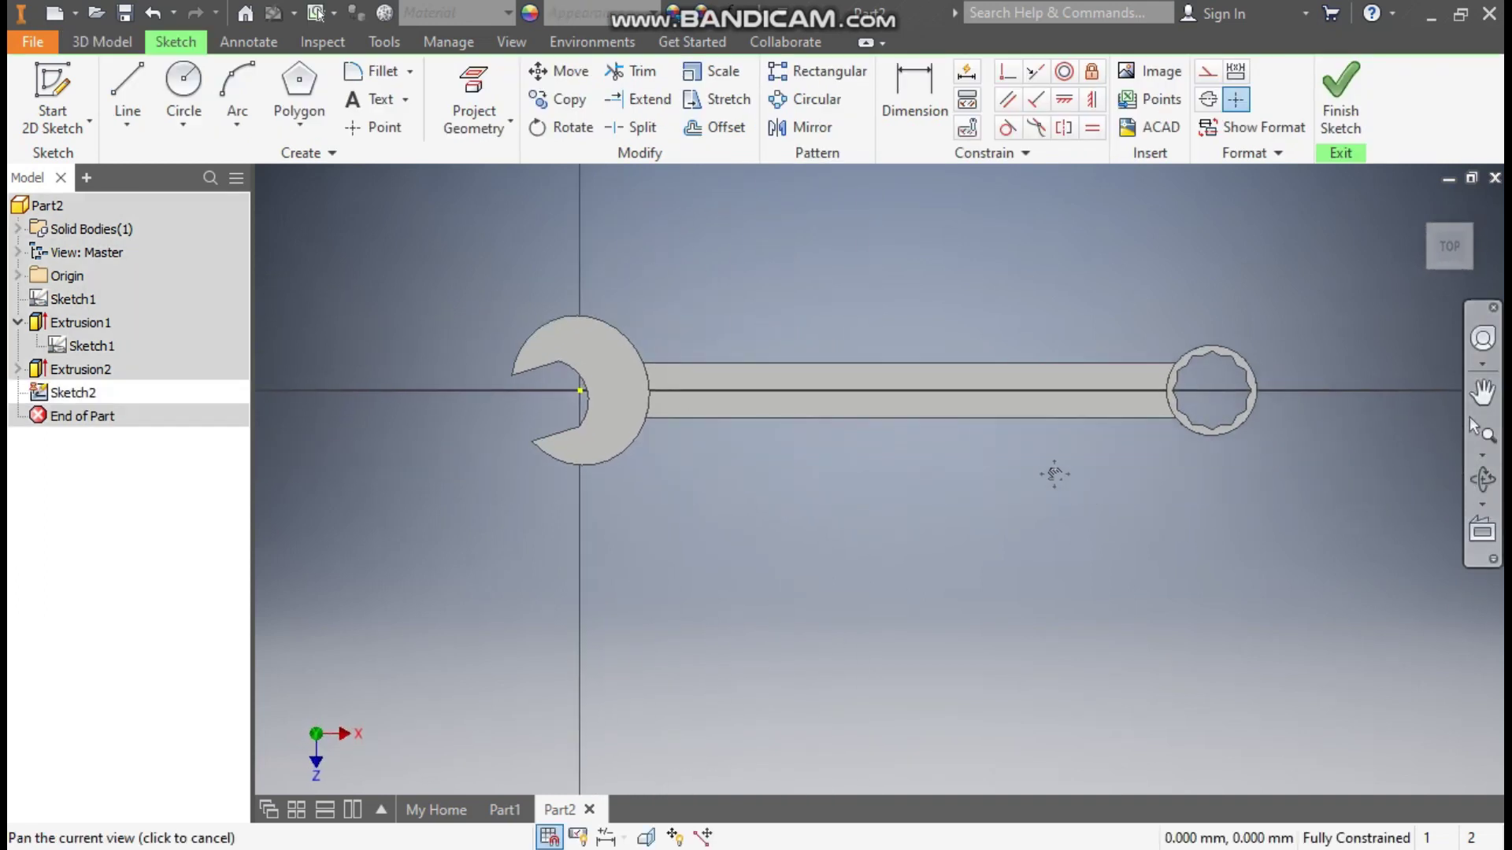
# Project the handle face edges and offset the outline loop 4 mm inward.
pyautogui.click(473, 91)
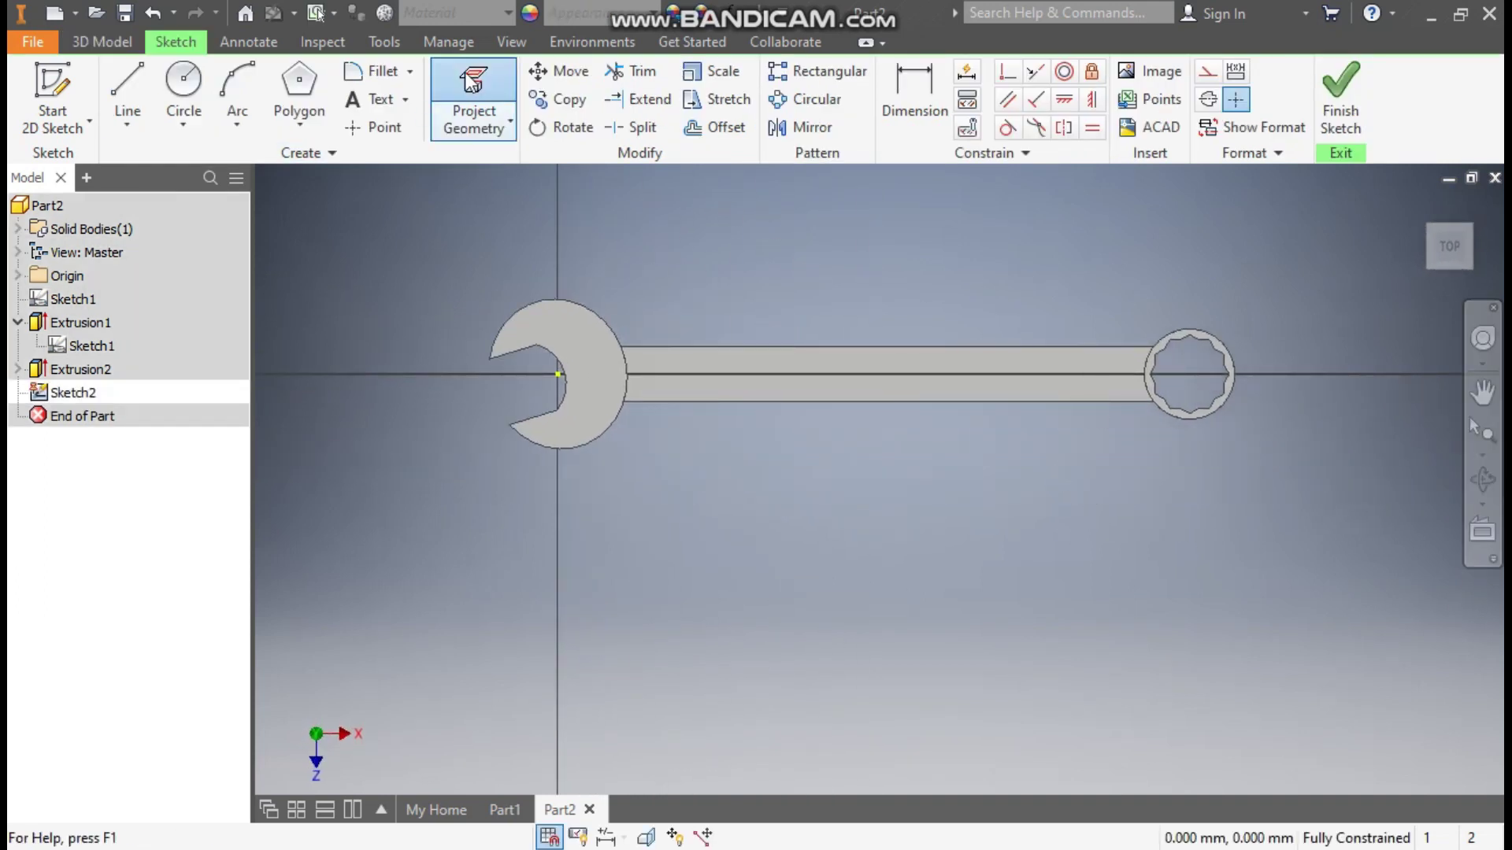
pyautogui.click(891, 389)
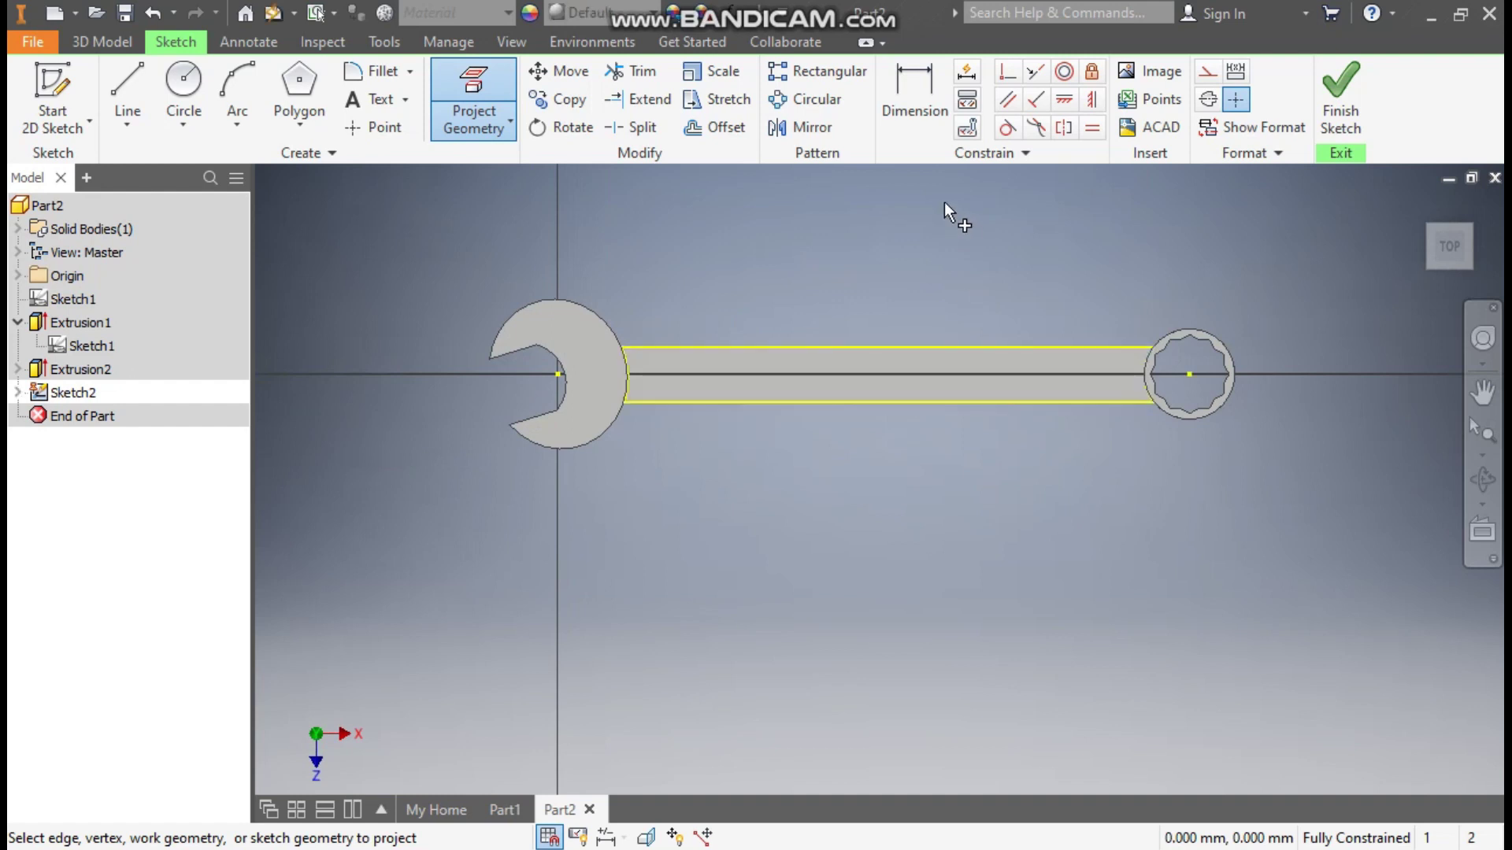
pyautogui.click(703, 126)
pyautogui.scroll(3, 833, 299)
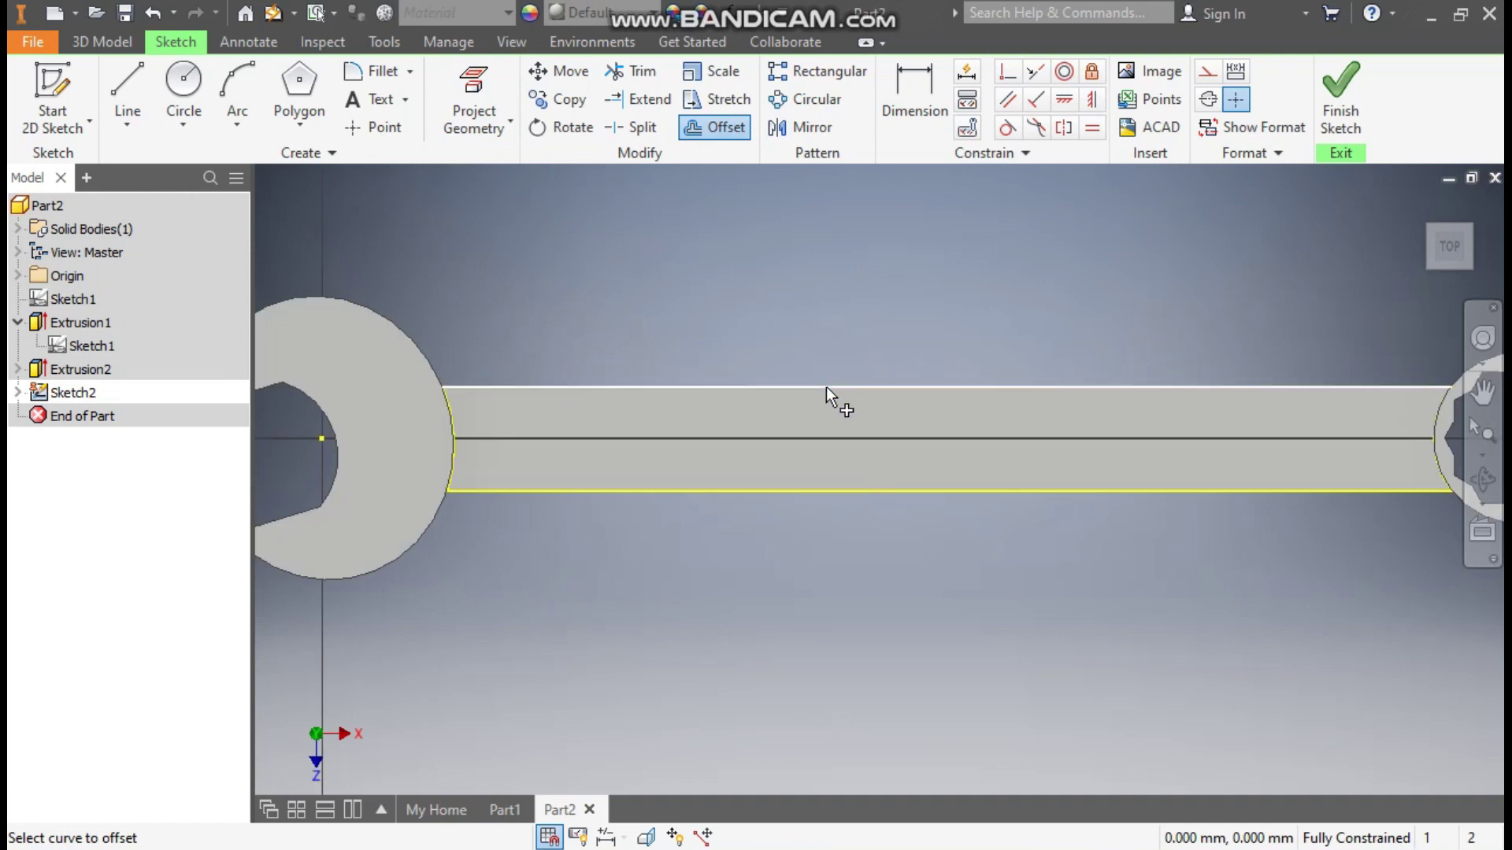
pyautogui.rightClick(825, 387)
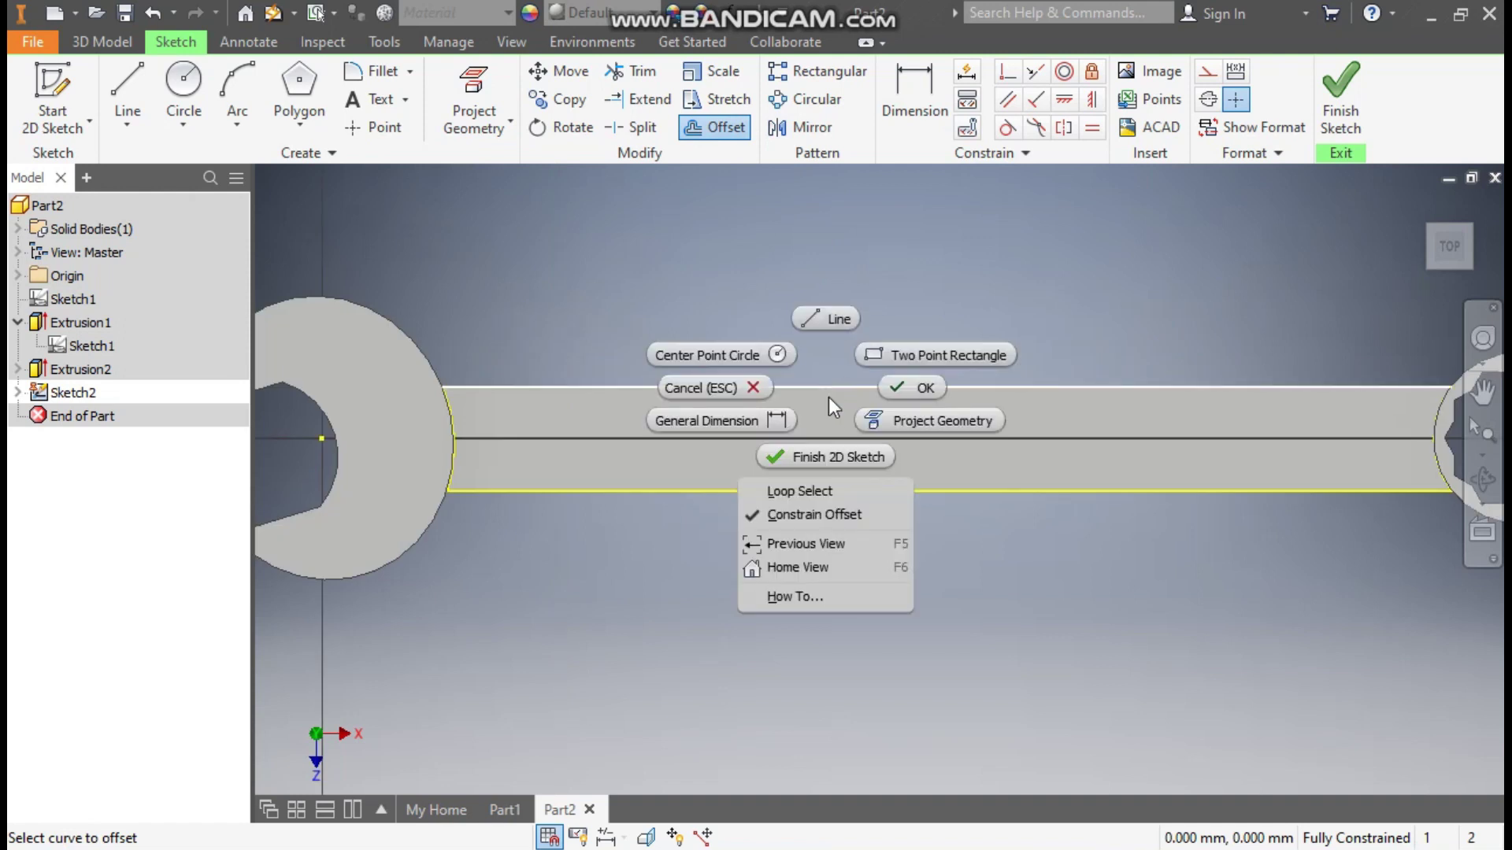
pyautogui.click(833, 491)
pyautogui.click(927, 384)
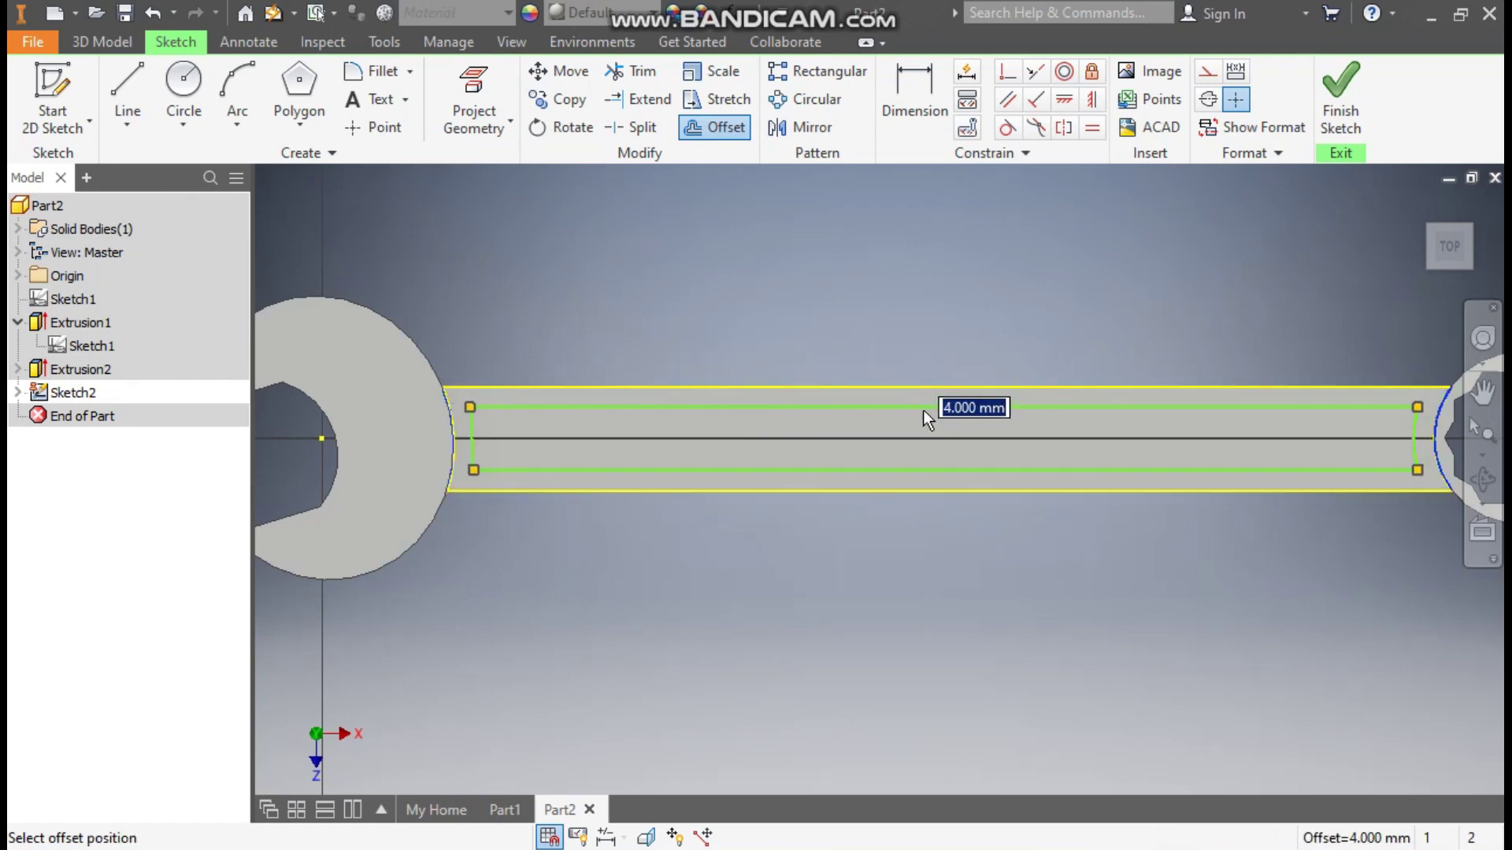
pyautogui.write('4')
pyautogui.press('Return')
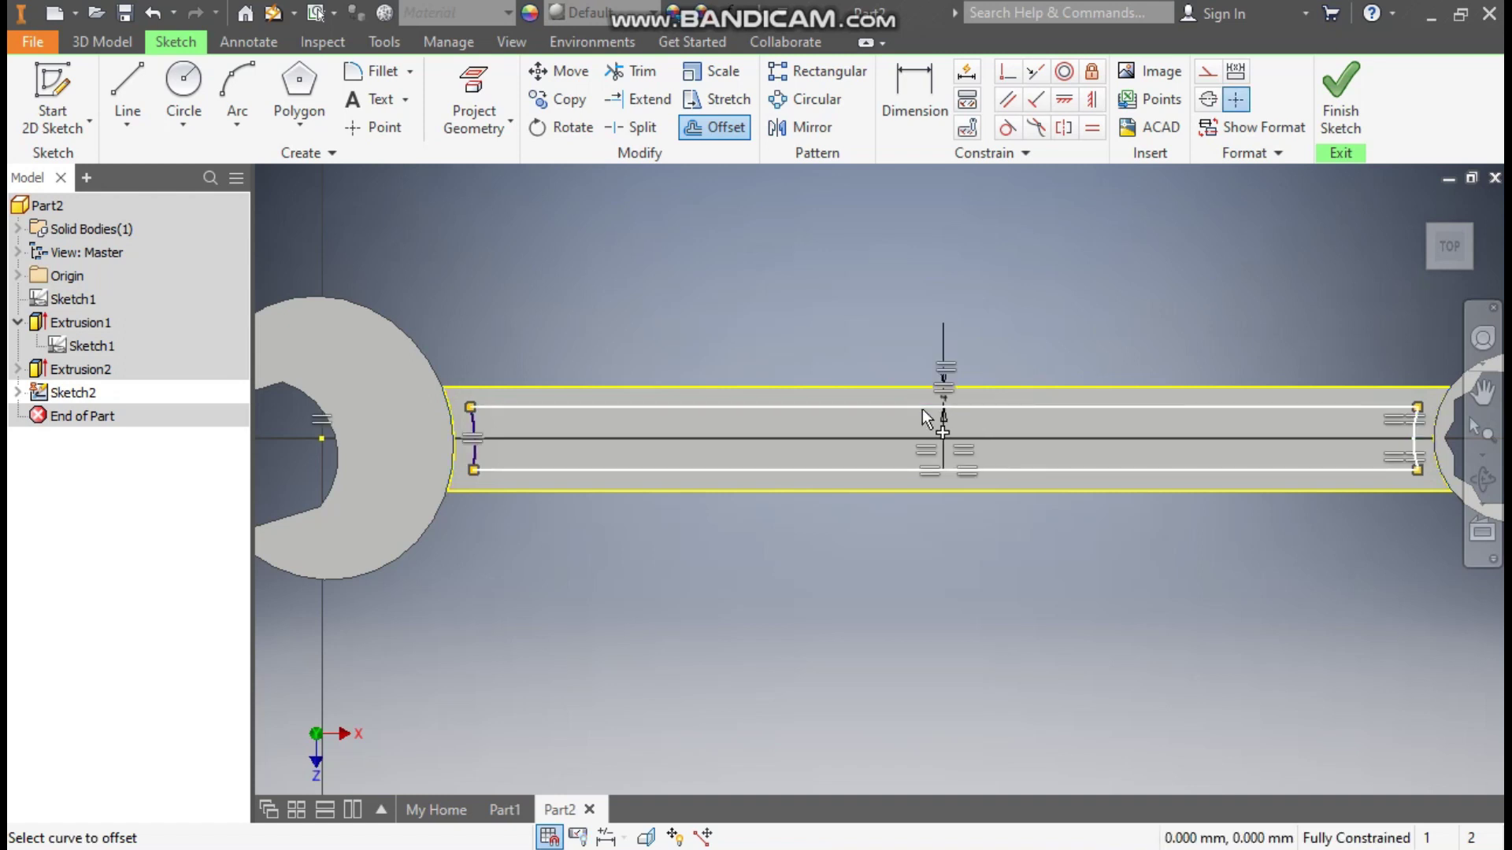
pyautogui.press('Escape')
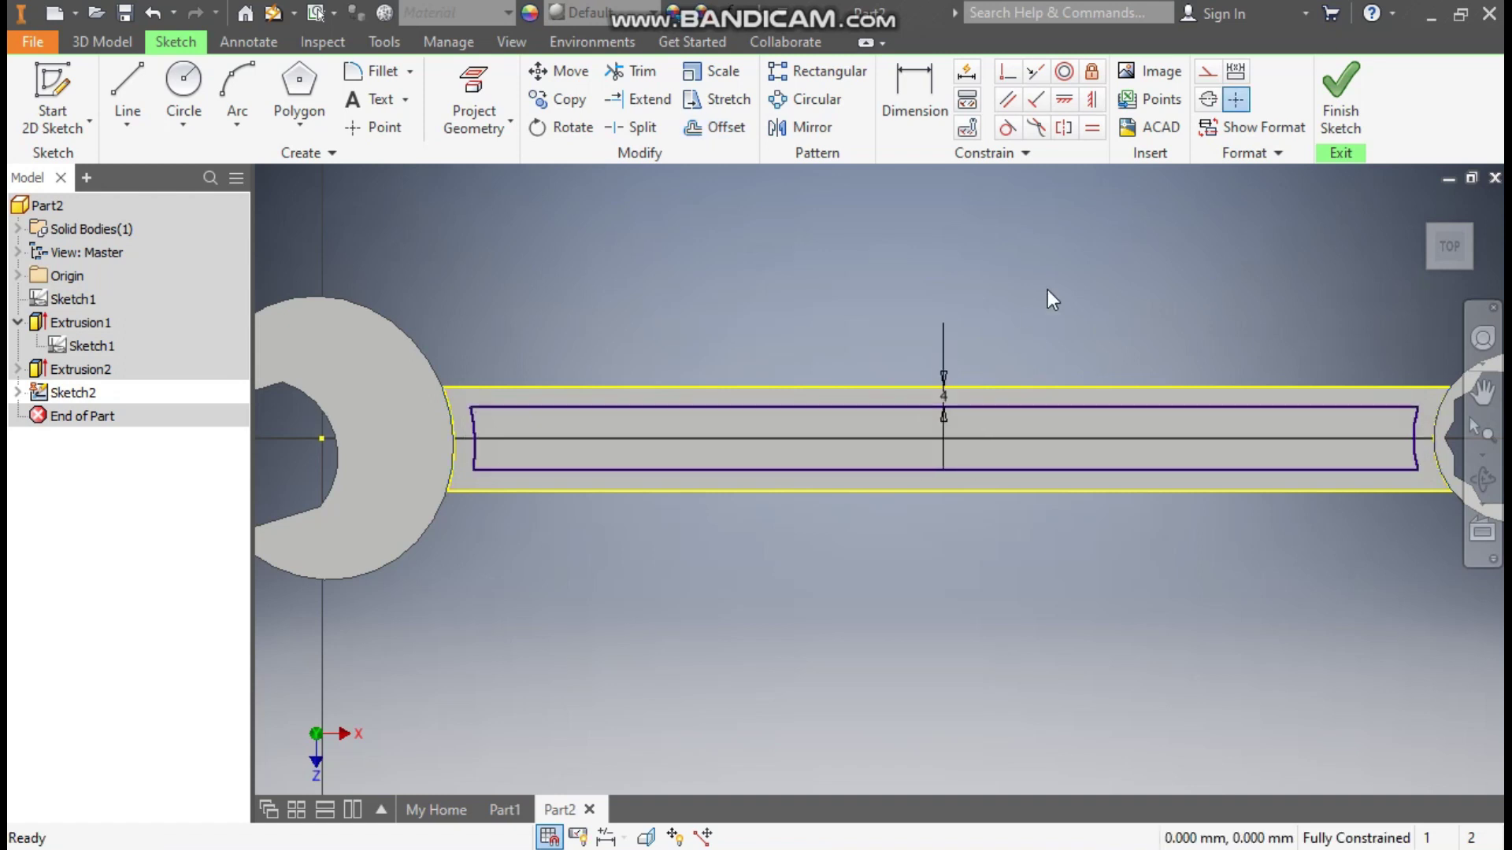
pyautogui.scroll(-2, 1023, 295)
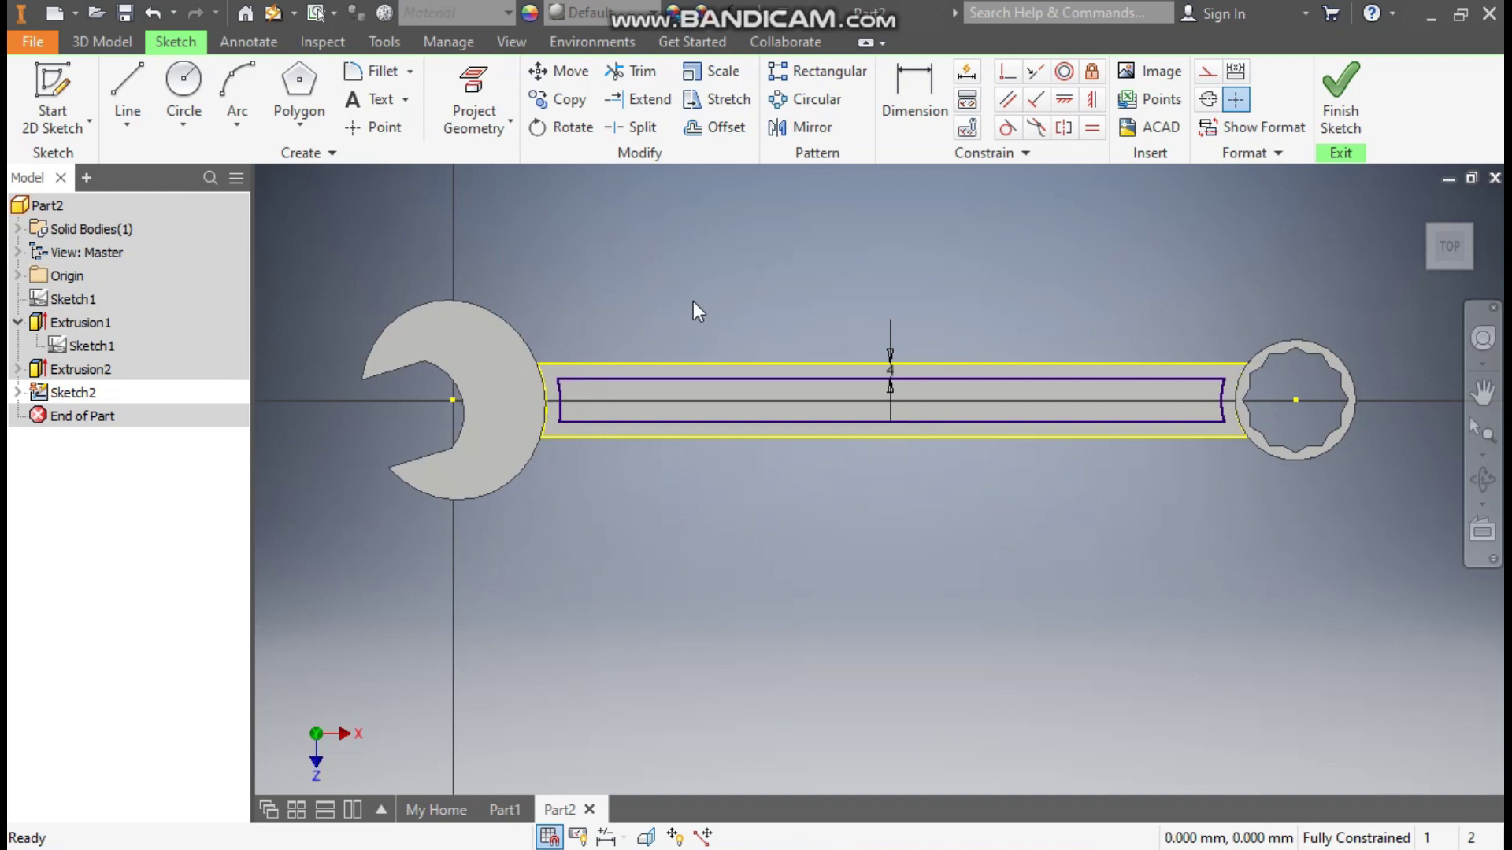
# Extrude-cut the inner handle outline 1 mm deep into the handle.
pyautogui.click(94, 36)
pyautogui.click(123, 93)
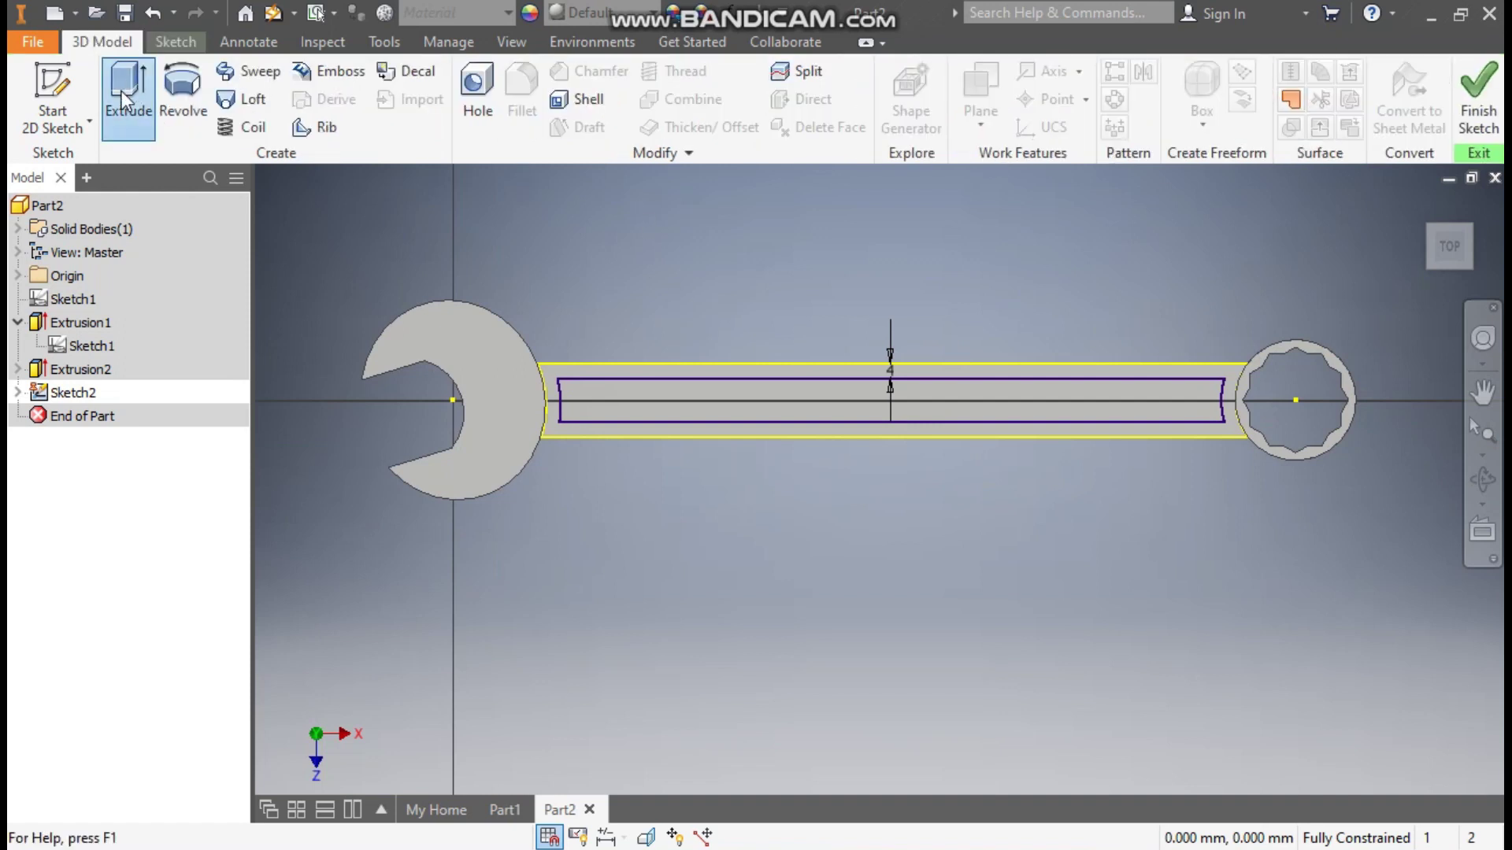
pyautogui.click(833, 357)
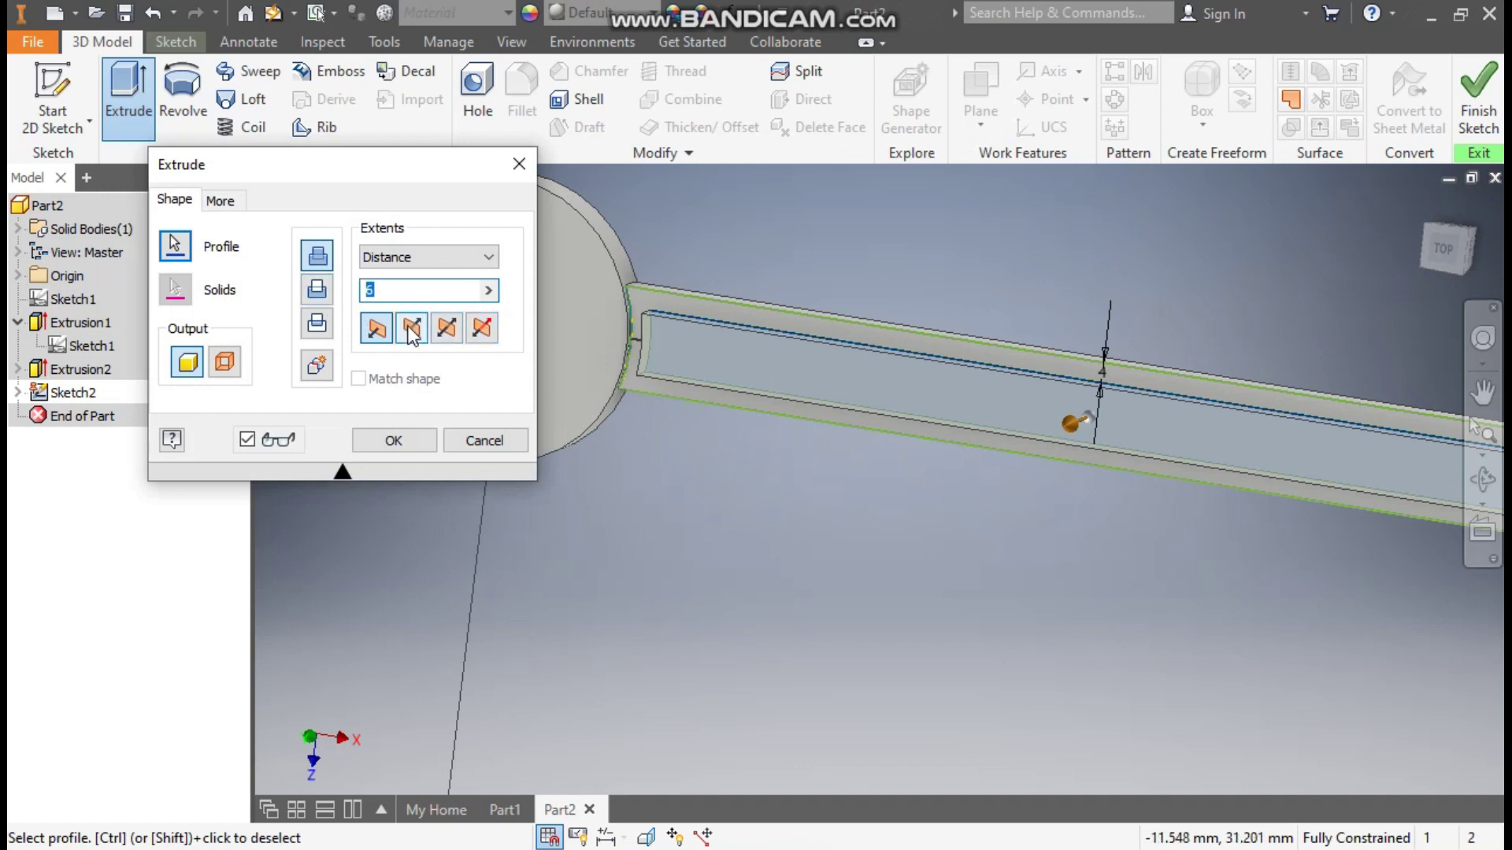
pyautogui.click(317, 292)
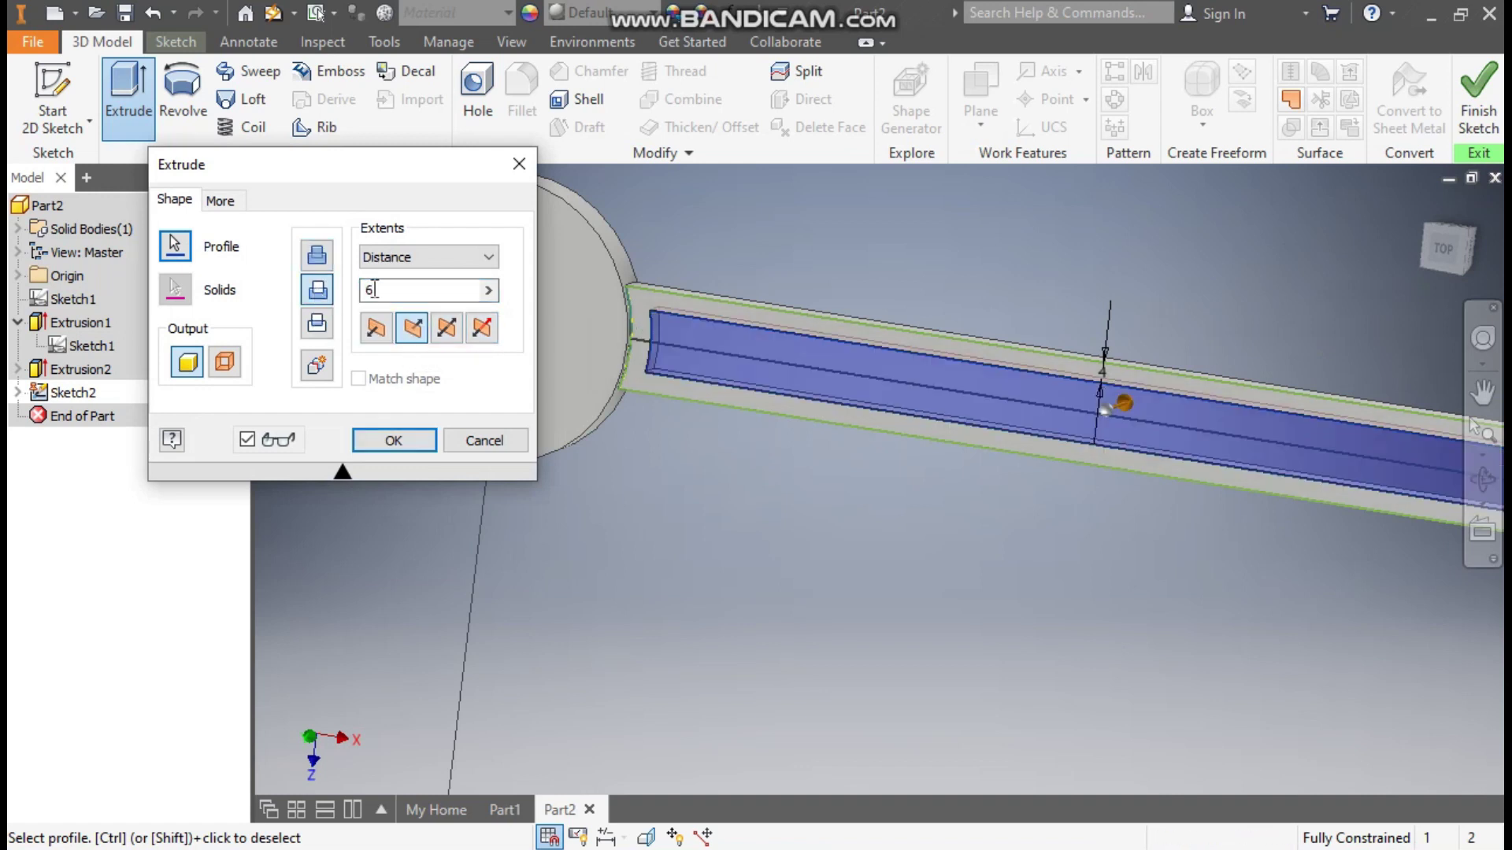
pyautogui.click(410, 327)
pyautogui.write('1')
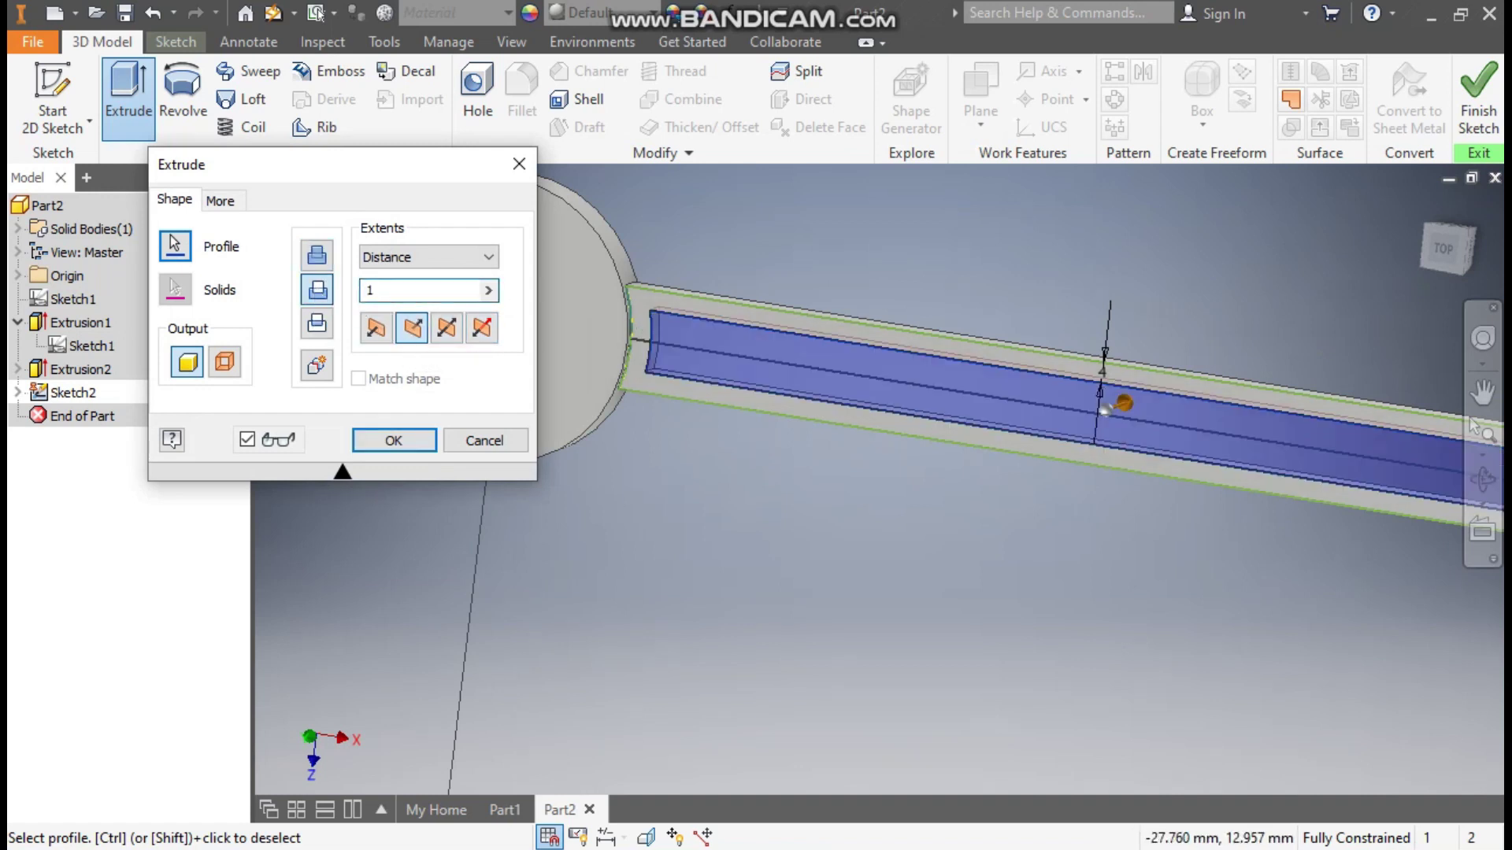
pyautogui.click(413, 446)
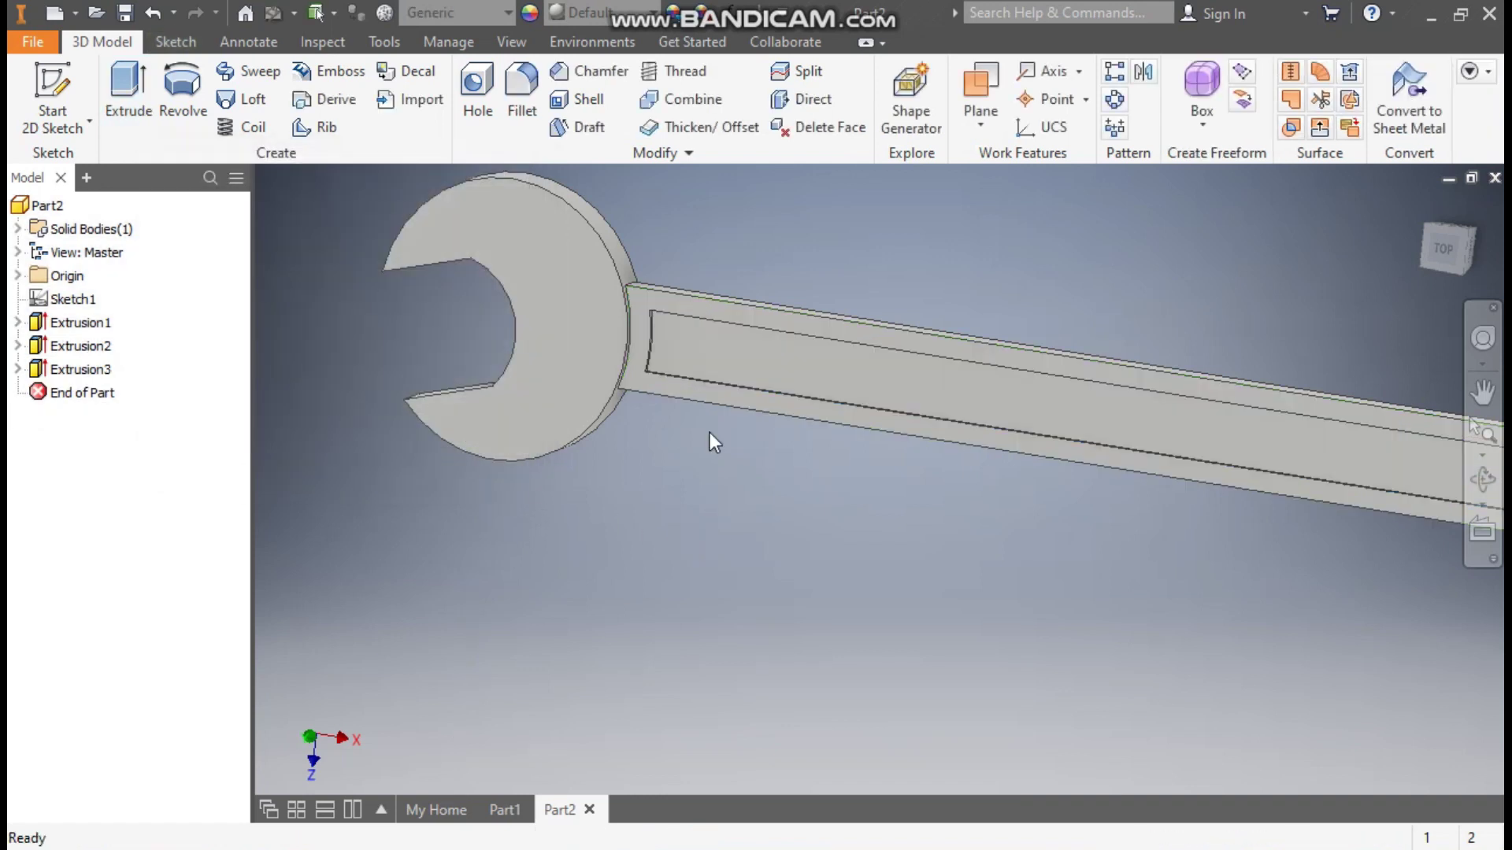
# Start a fillet with a 4 mm radius and pick the first two groove-end edges.
pyautogui.click(517, 87)
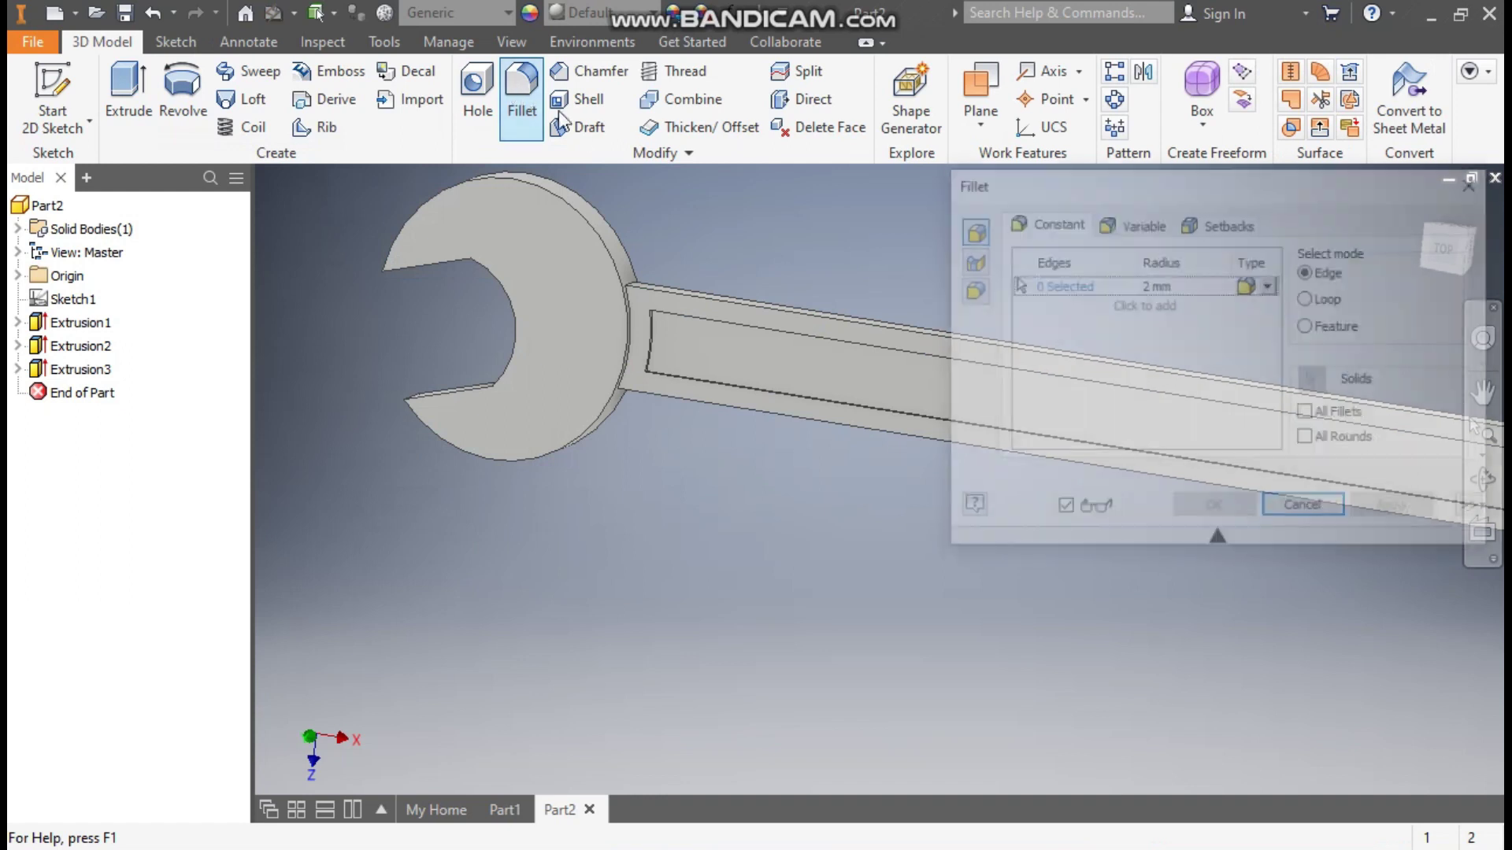
pyautogui.click(1155, 286)
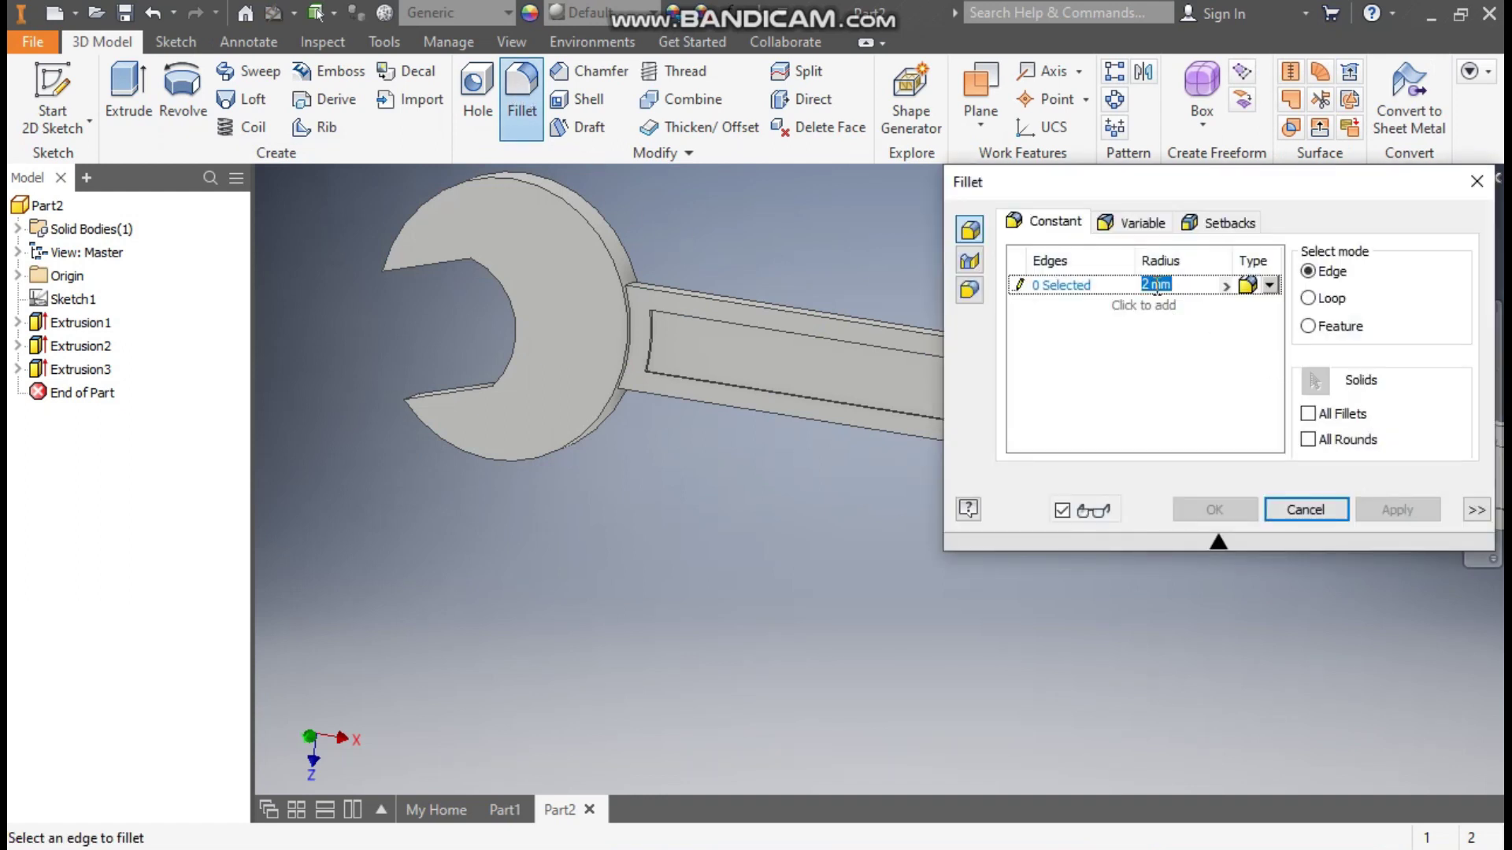
pyautogui.write('4')
pyautogui.click(1065, 287)
pyautogui.keyDown('shift'); pyautogui.moveTo(871, 567); pyautogui.dragTo(728, 263, button='middle'); pyautogui.keyUp('shift')
pyautogui.scroll(-6, 589, 252)
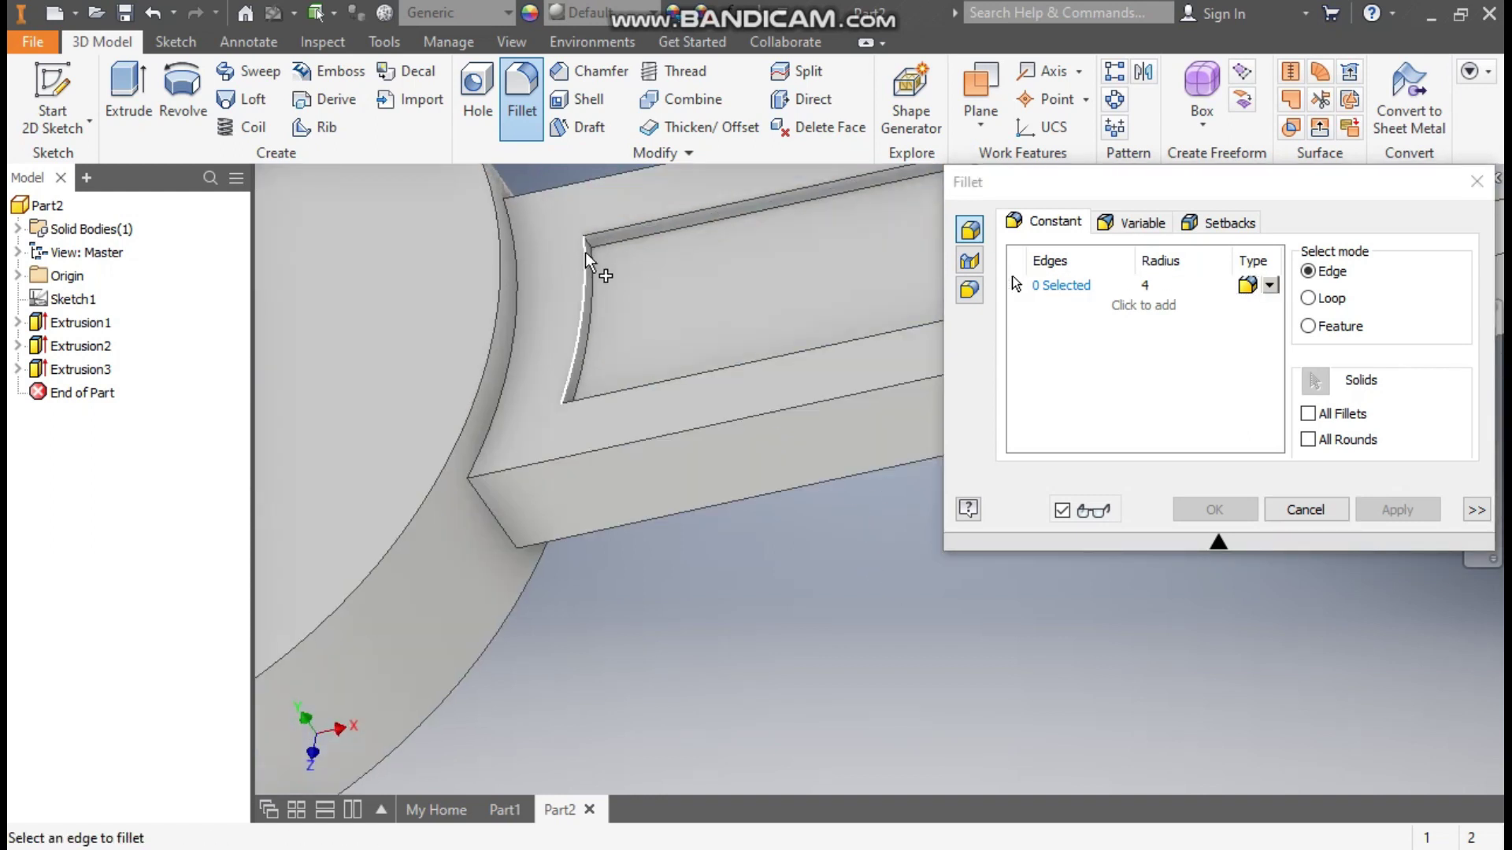
pyautogui.click(597, 227)
pyautogui.scroll(8, 622, 315)
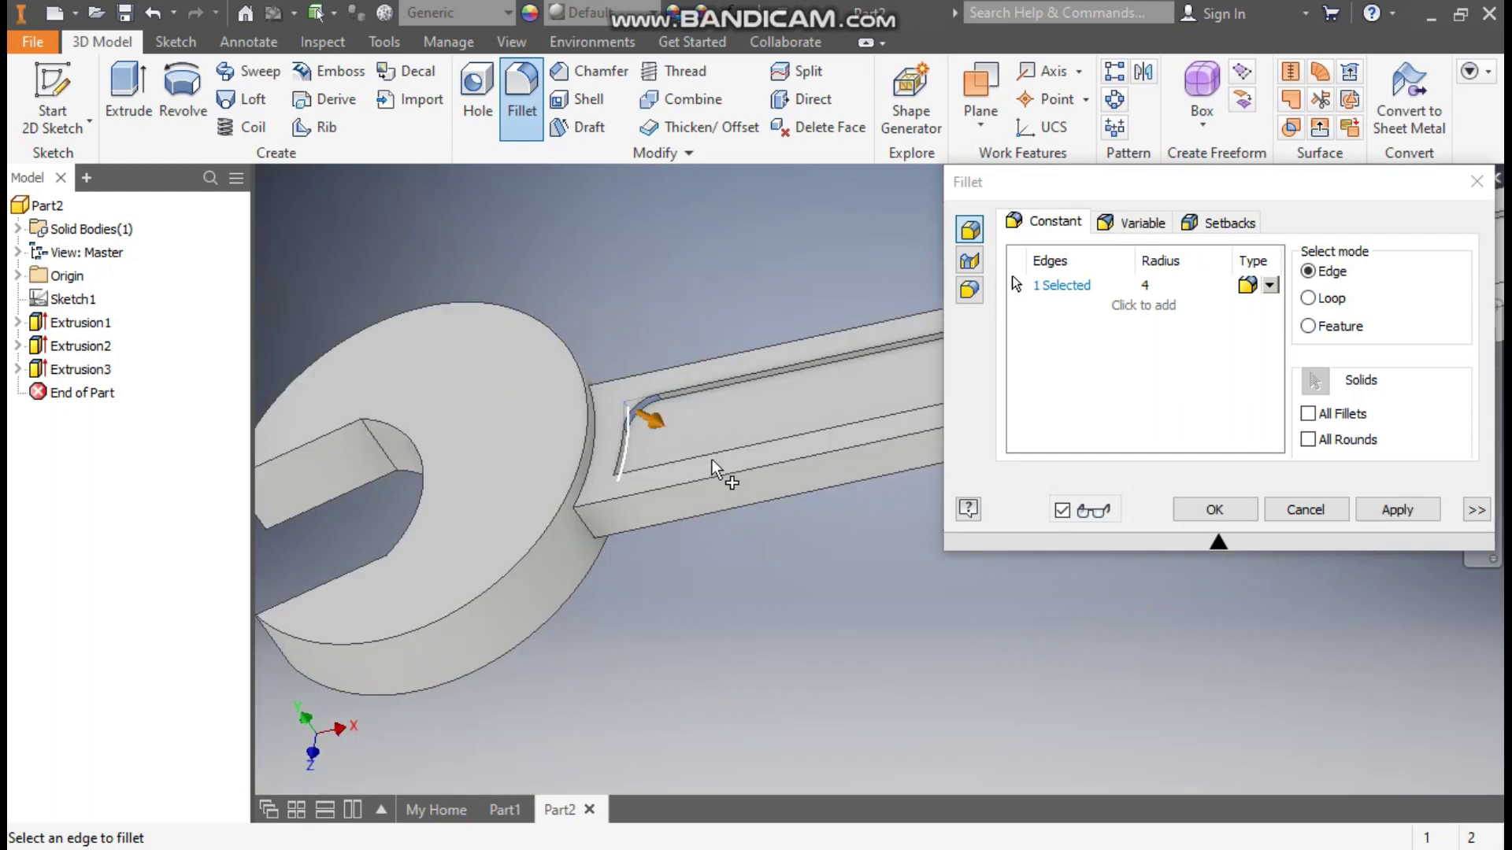
pyautogui.keyDown('shift'); pyautogui.moveTo(795, 469); pyautogui.dragTo(770, 523, button='middle'); pyautogui.keyUp('shift')
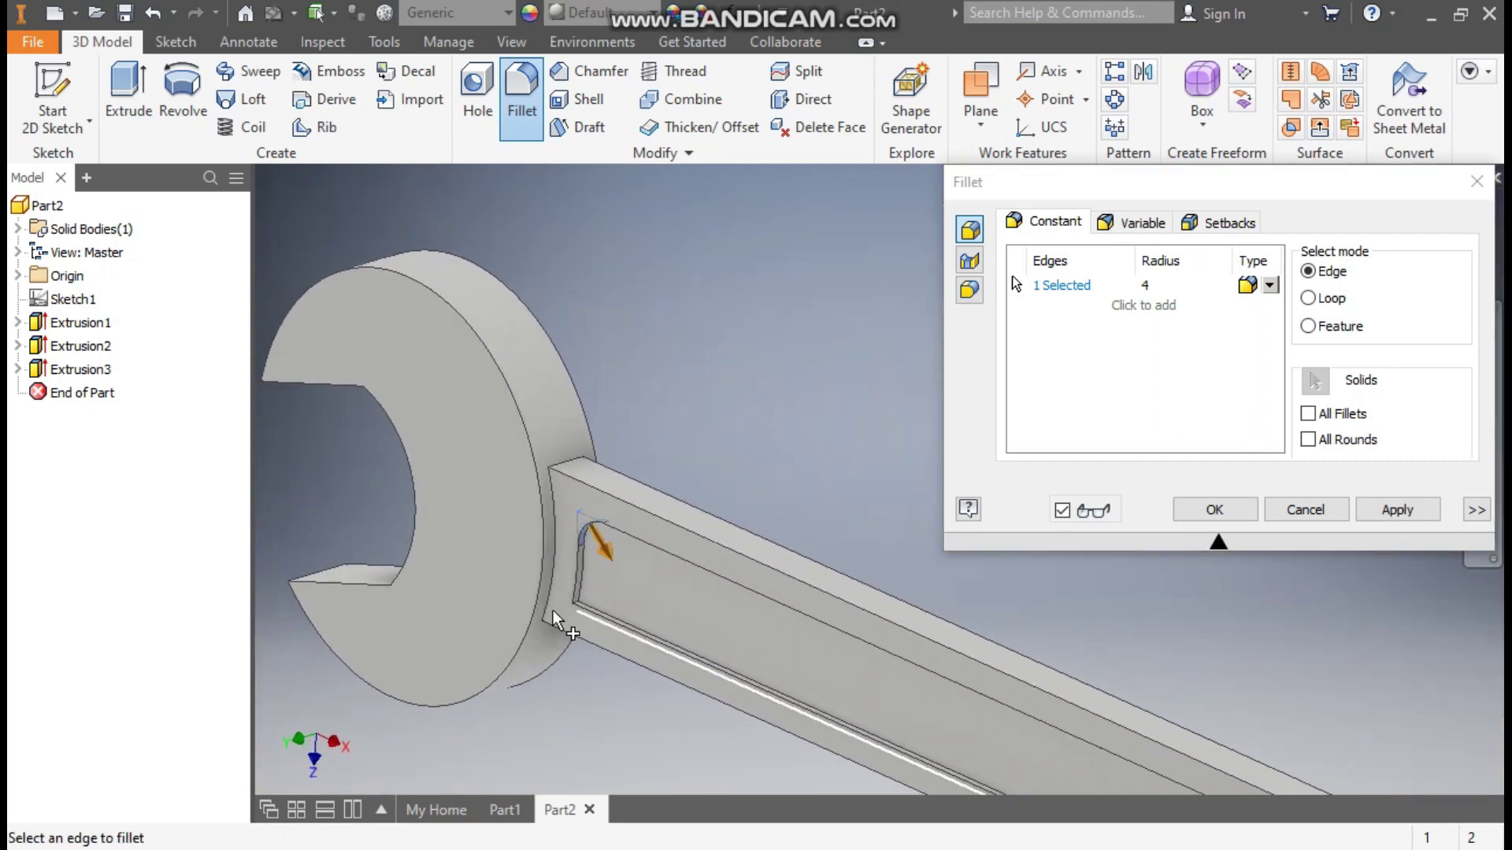
pyautogui.scroll(-8, 624, 619)
pyautogui.click(626, 622)
# Add the remaining two groove-end edges near the ring and apply the 4 mm fillet.
pyautogui.scroll(8, 575, 567)
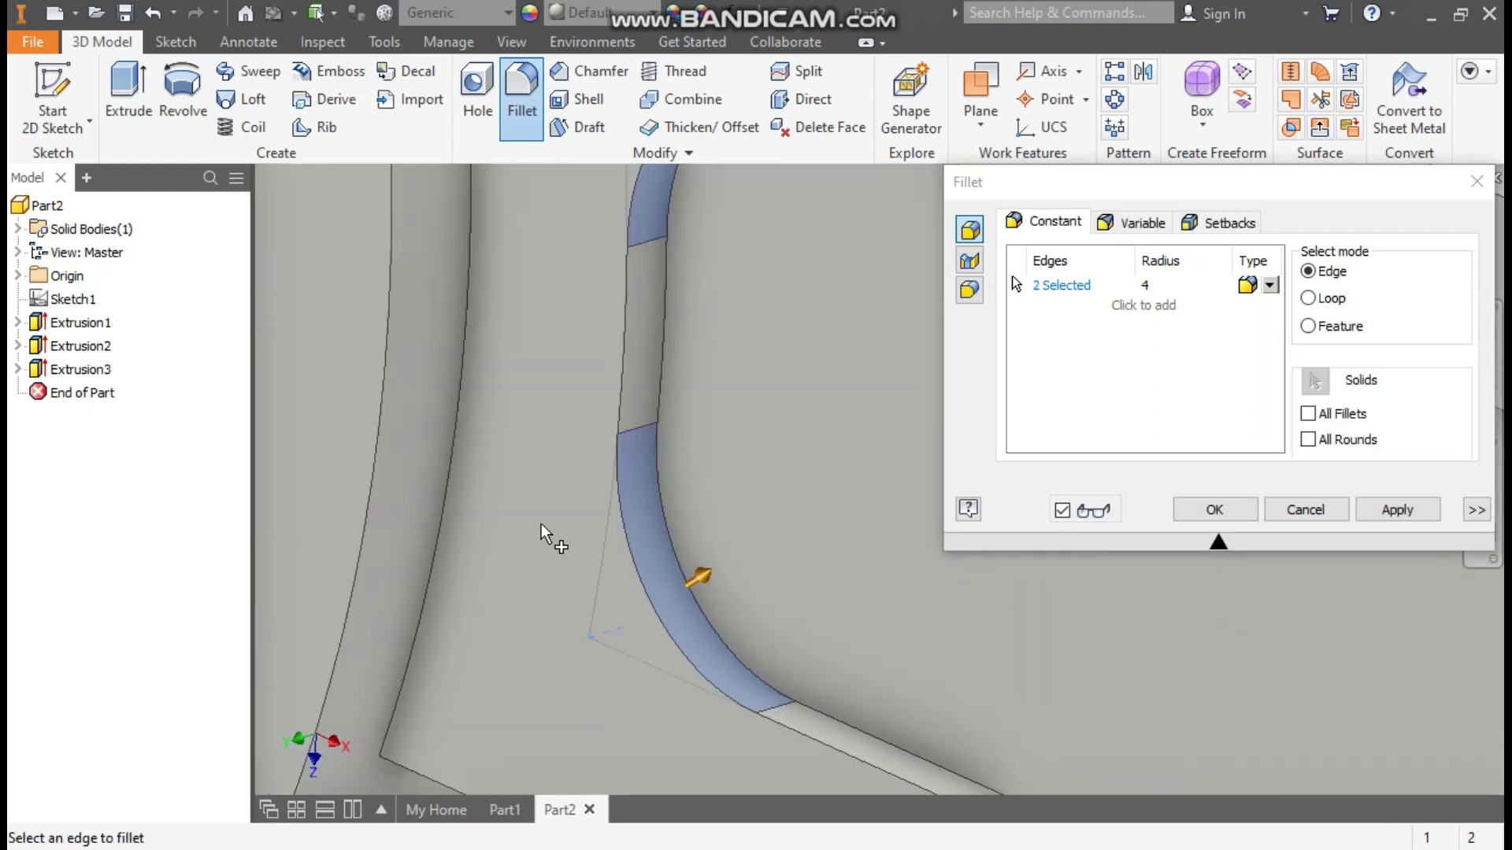
pyautogui.keyDown('shift'); pyautogui.moveTo(611, 537); pyautogui.dragTo(725, 506, button='middle'); pyautogui.keyUp('shift')
pyautogui.scroll(-6, 797, 488)
pyautogui.scroll(-3, 811, 496)
pyautogui.keyDown('shift'); pyautogui.moveTo(819, 499); pyautogui.dragTo(778, 675, button='middle'); pyautogui.keyUp('shift')
pyautogui.scroll(-3, 780, 679)
pyautogui.scroll(-4, 800, 456)
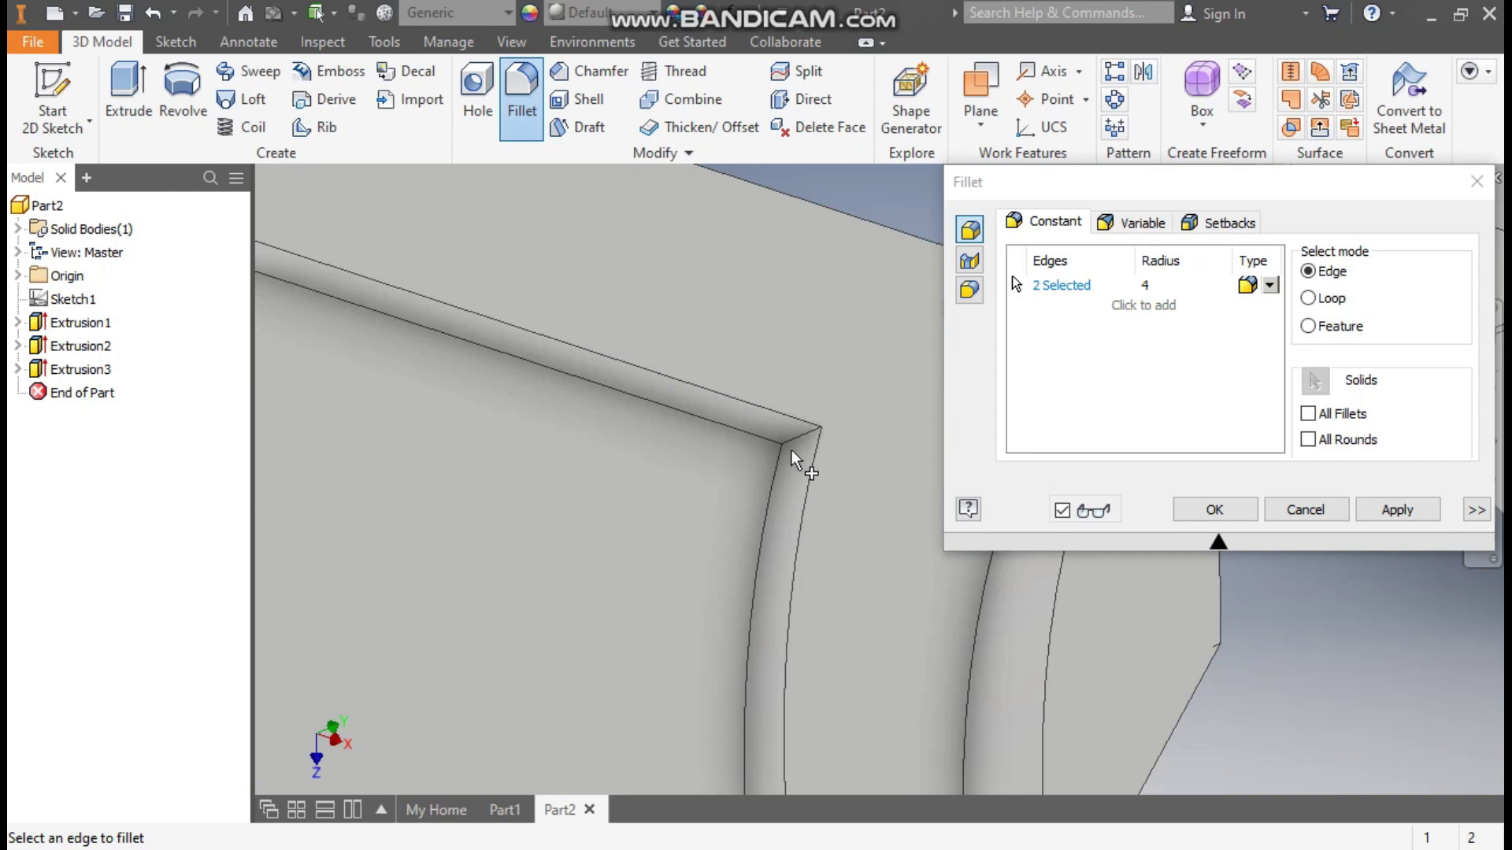
pyautogui.click(800, 437)
pyautogui.scroll(3, 878, 370)
pyautogui.keyDown('shift'); pyautogui.moveTo(878, 370); pyautogui.dragTo(1028, 413, button='middle'); pyautogui.keyUp('shift')
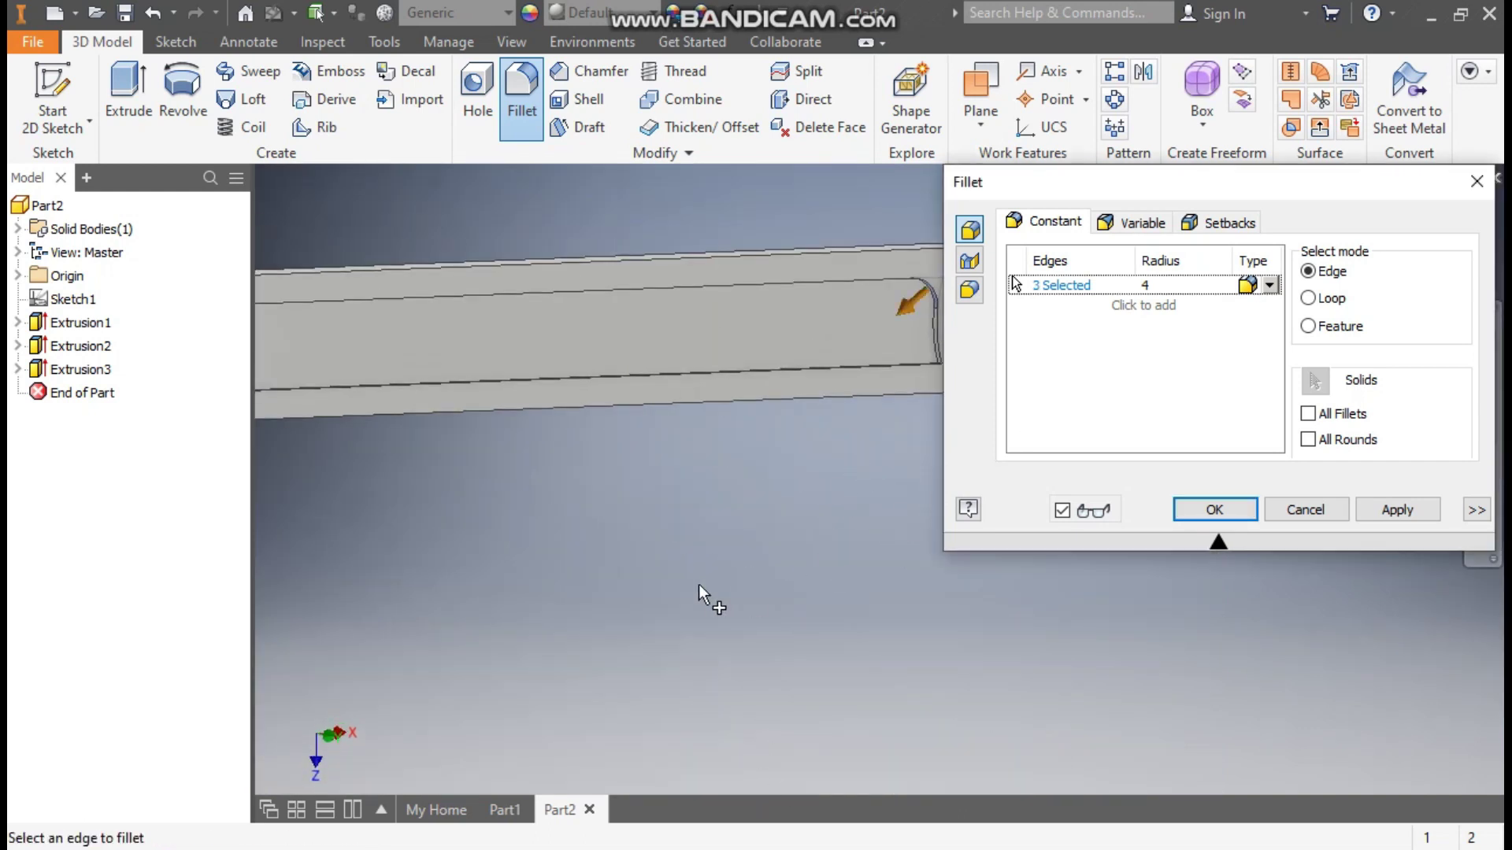
pyautogui.moveTo(708, 601); pyautogui.dragTo(810, 557, button='middle')
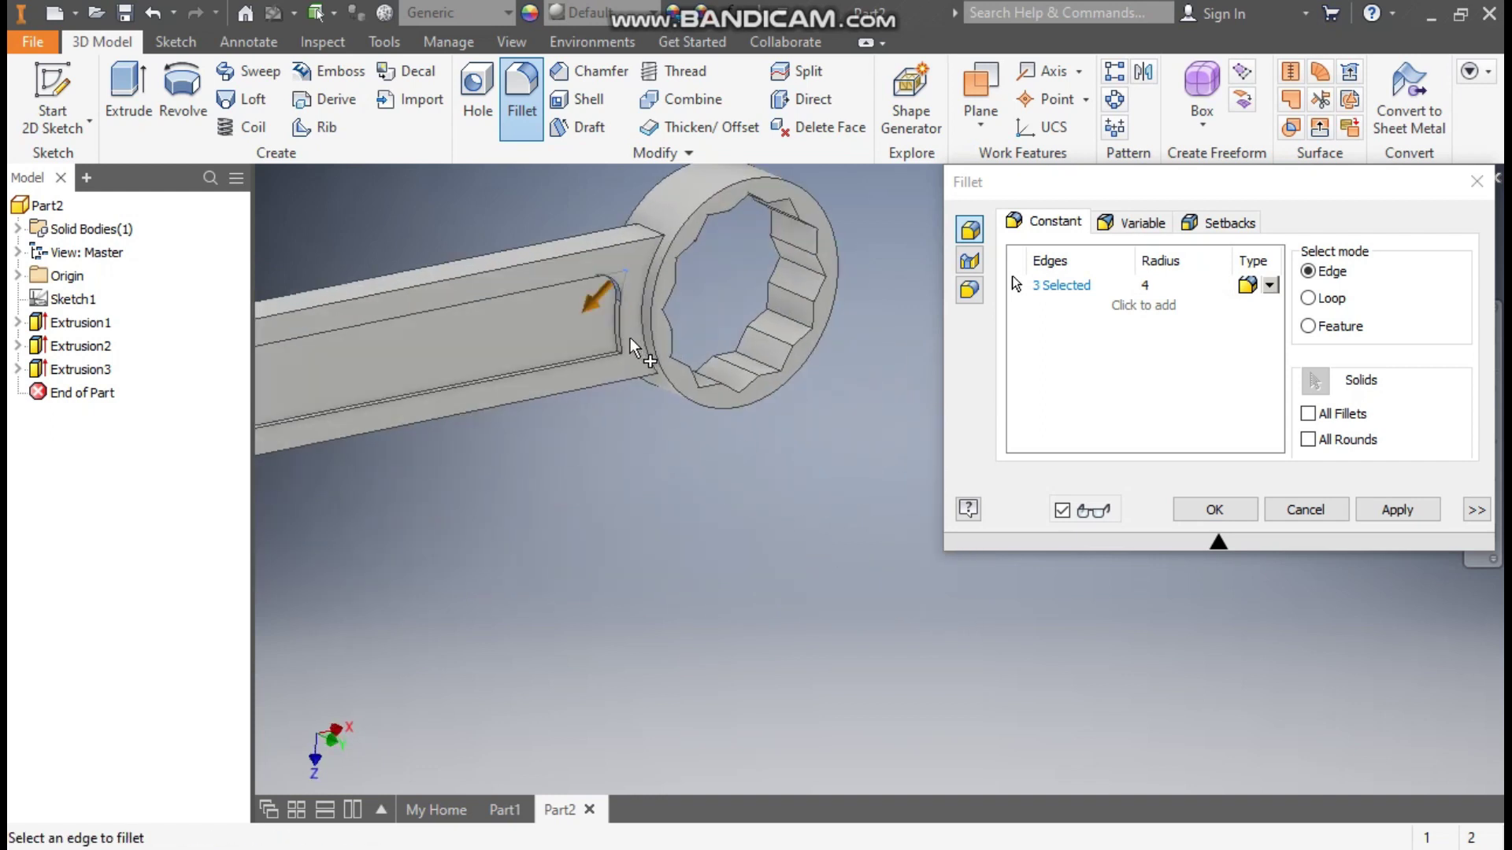
pyautogui.scroll(-3, 602, 397)
pyautogui.click(603, 393)
pyautogui.scroll(3, 691, 530)
pyautogui.moveTo(691, 529); pyautogui.dragTo(866, 441, button='middle')
pyautogui.scroll(4, 724, 468)
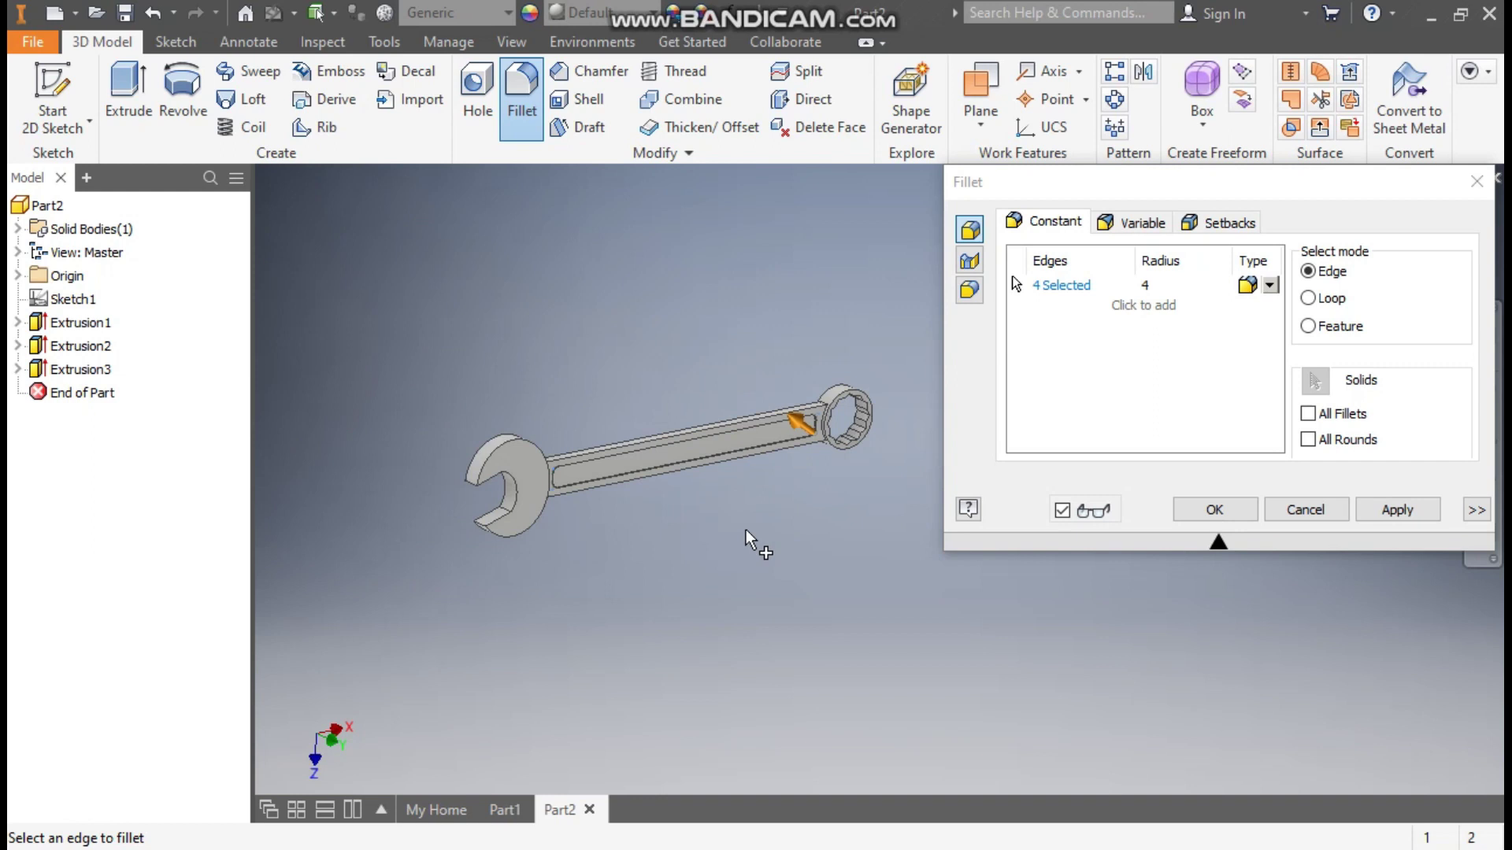
pyautogui.scroll(-4, 757, 540)
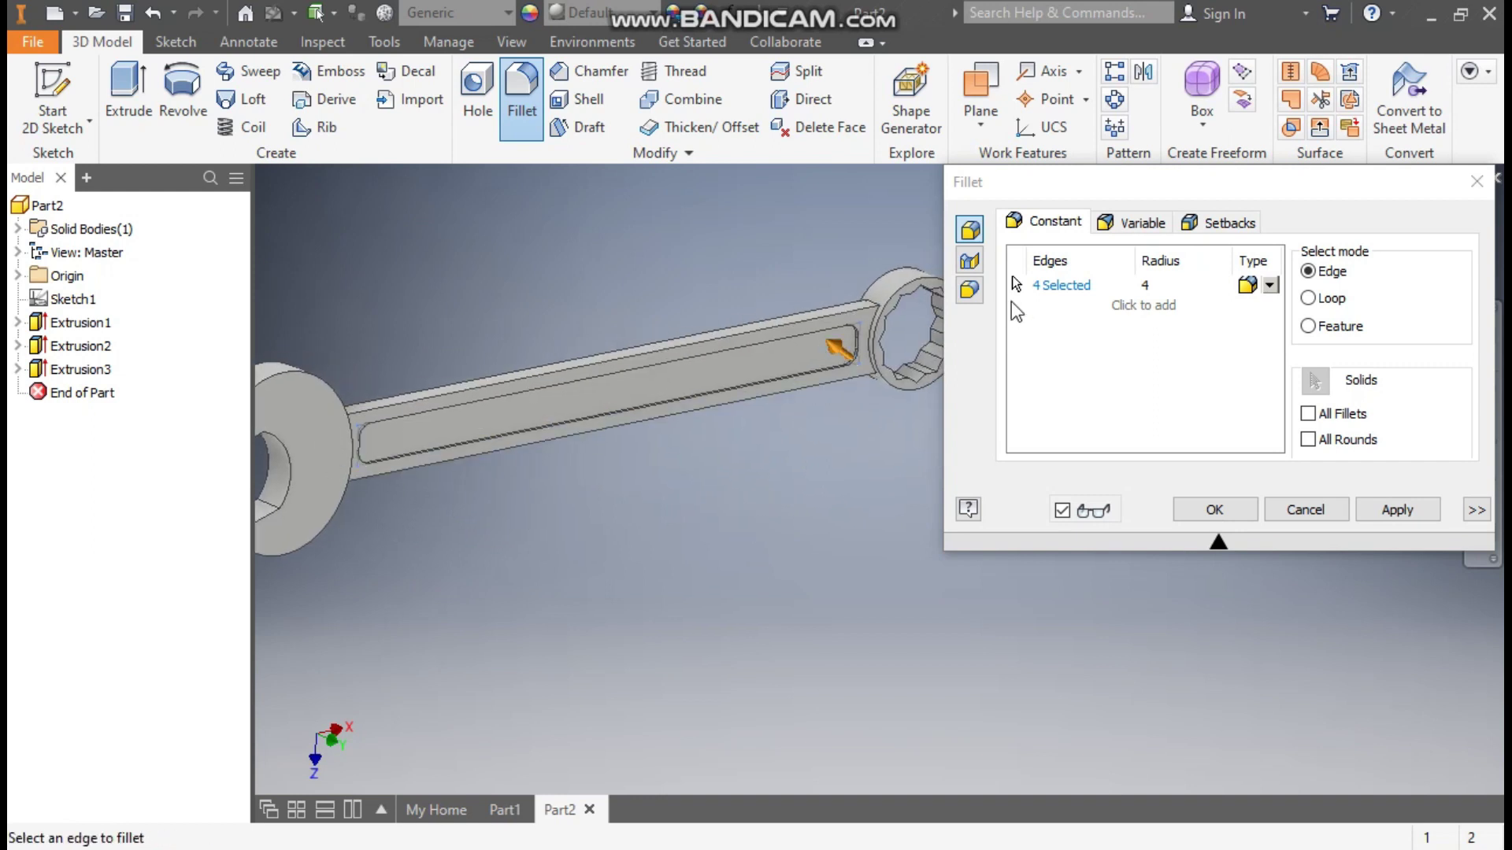
pyautogui.click(1215, 509)
pyautogui.scroll(2, 566, 552)
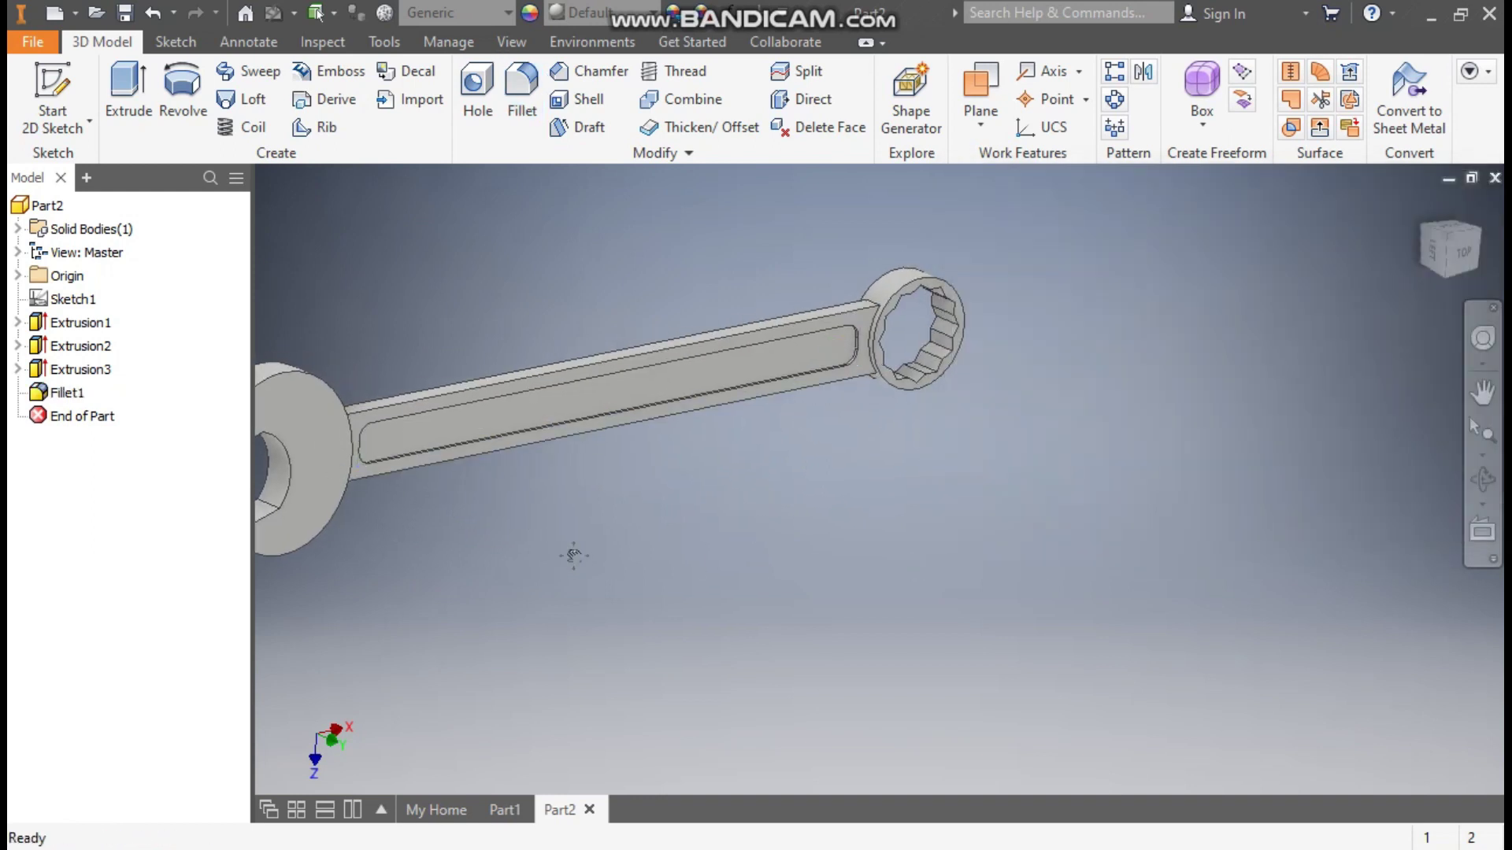
pyautogui.moveTo(567, 551); pyautogui.dragTo(765, 535, button='middle')
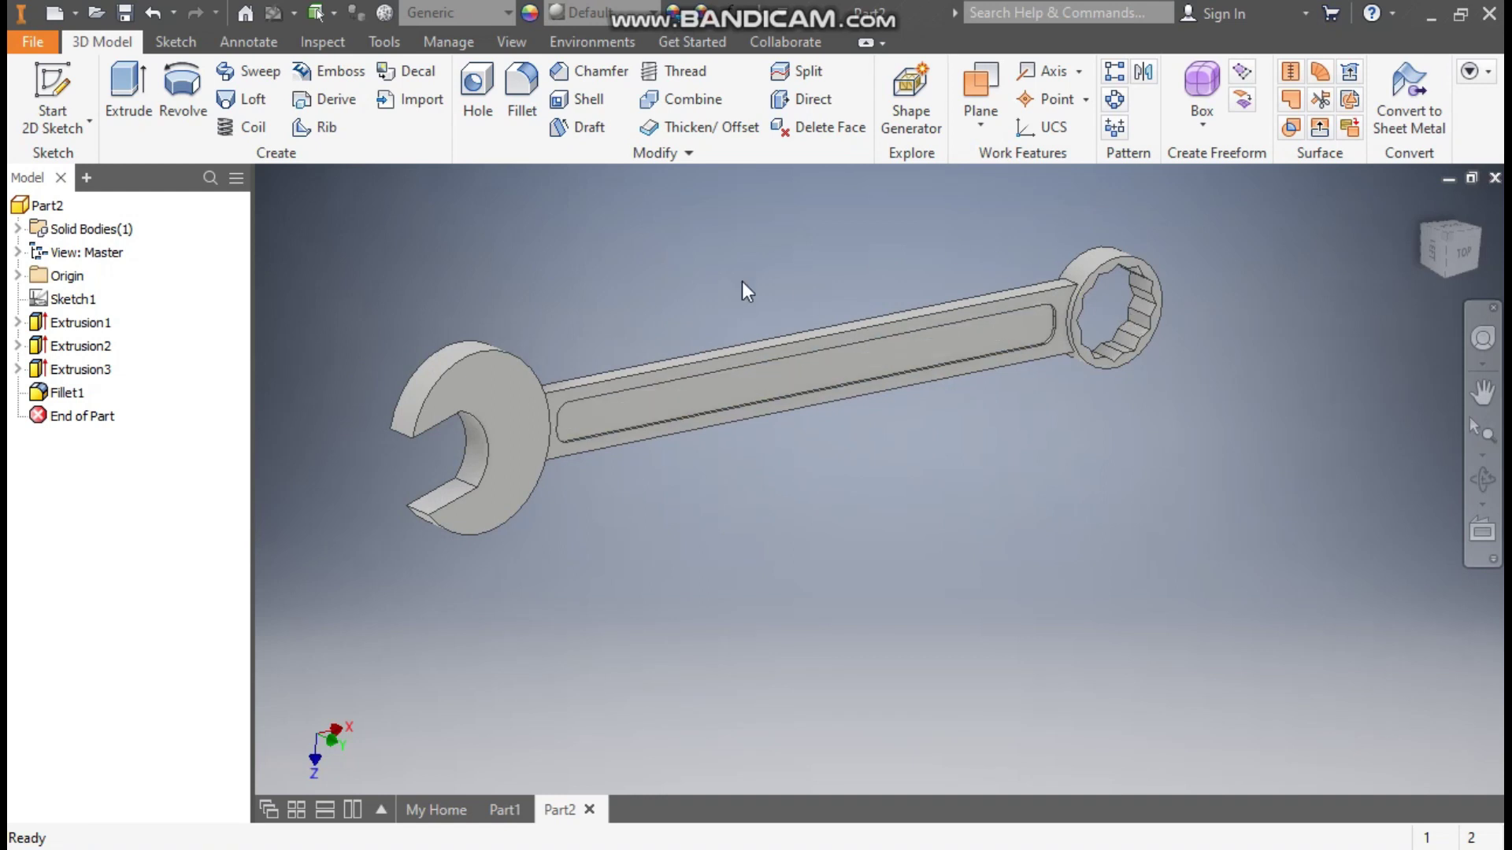
pyautogui.click(1143, 71)
pyautogui.click(59, 397)
pyautogui.click(86, 367)
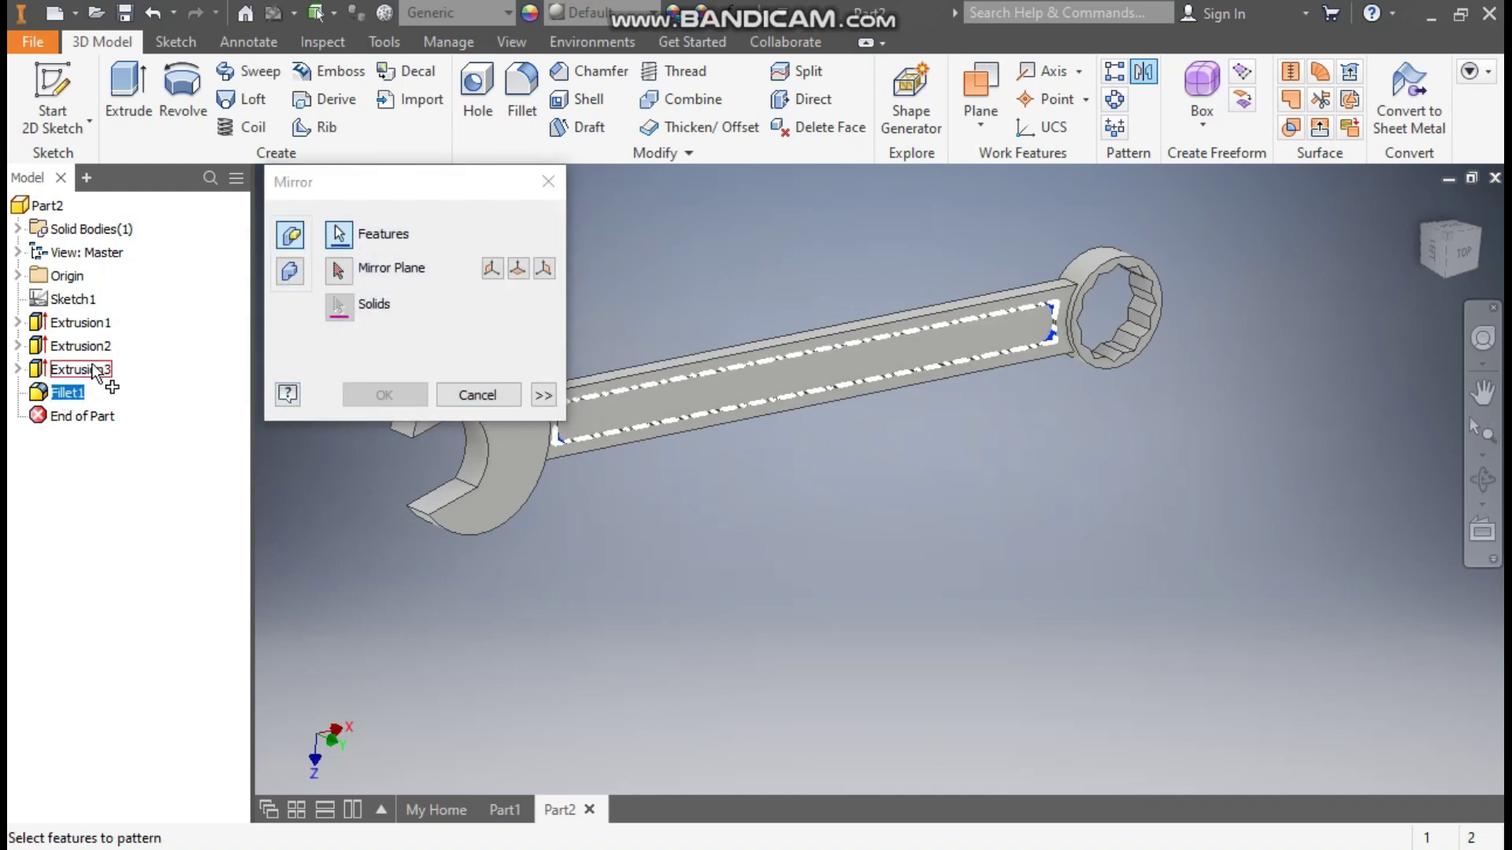
pyautogui.click(338, 270)
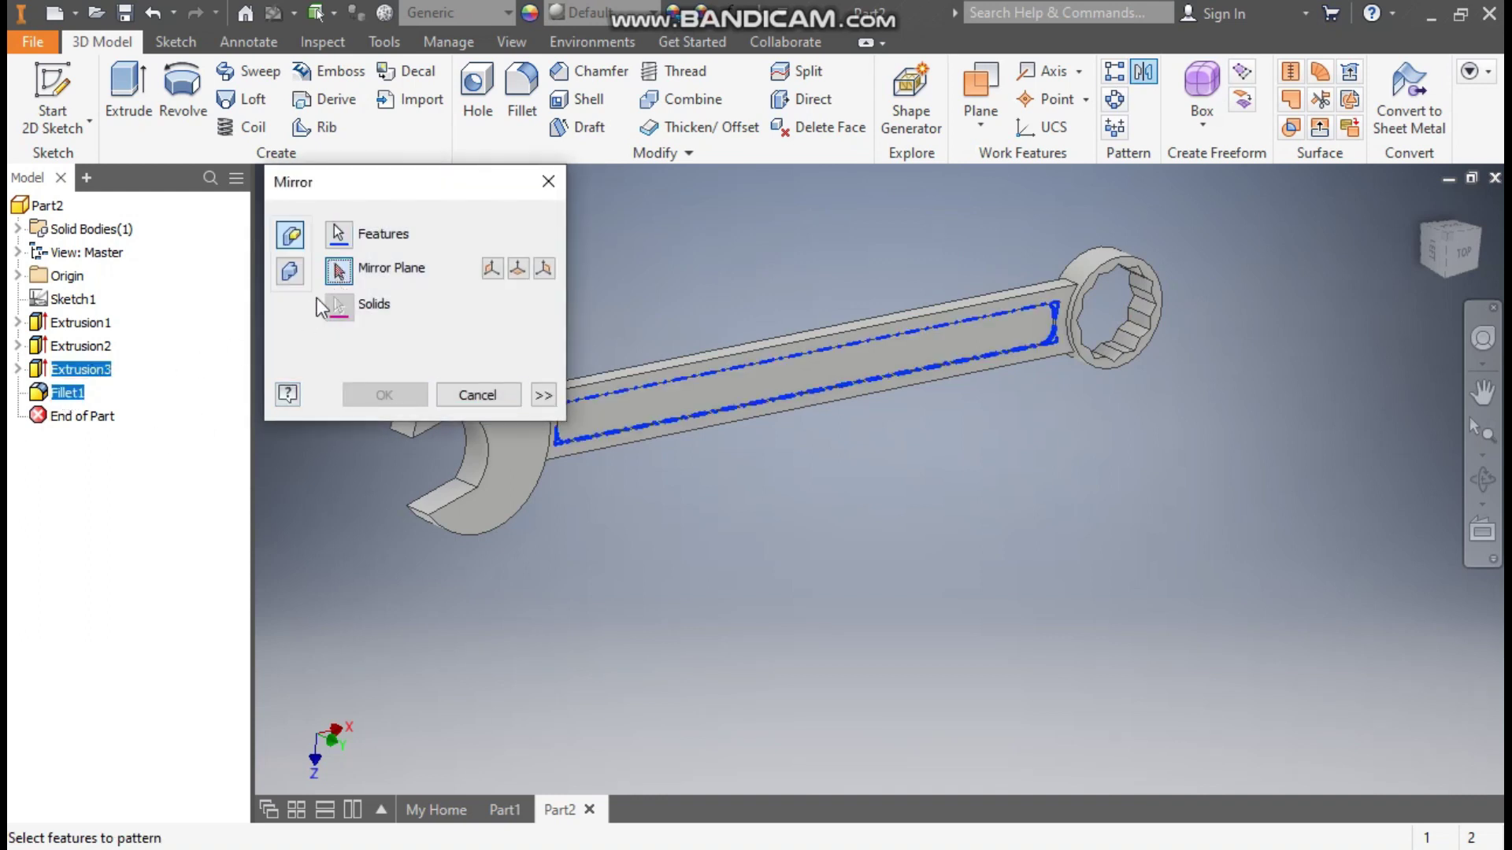
pyautogui.click(18, 276)
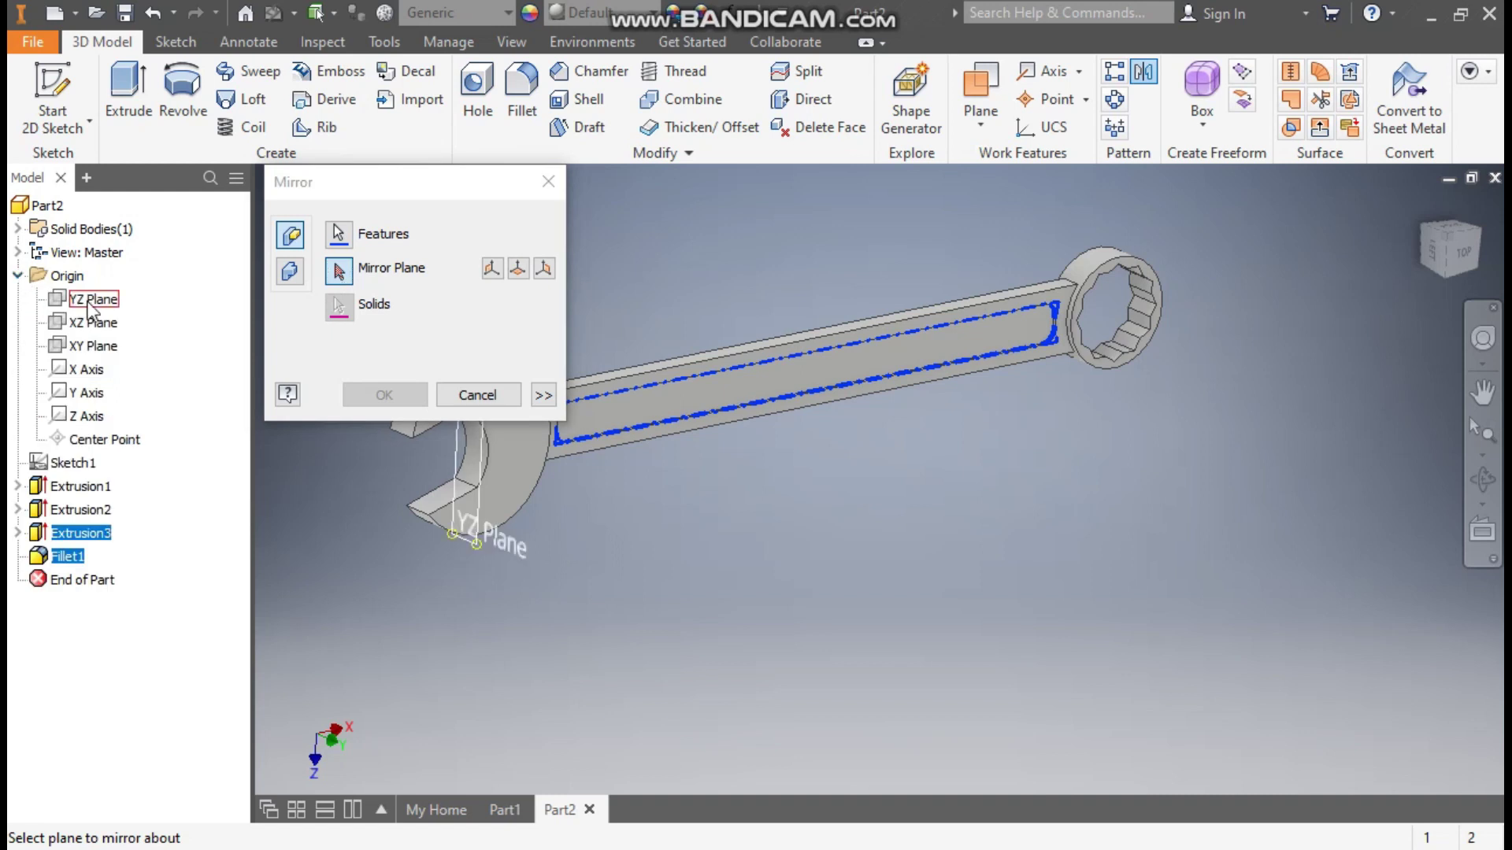
pyautogui.click(93, 324)
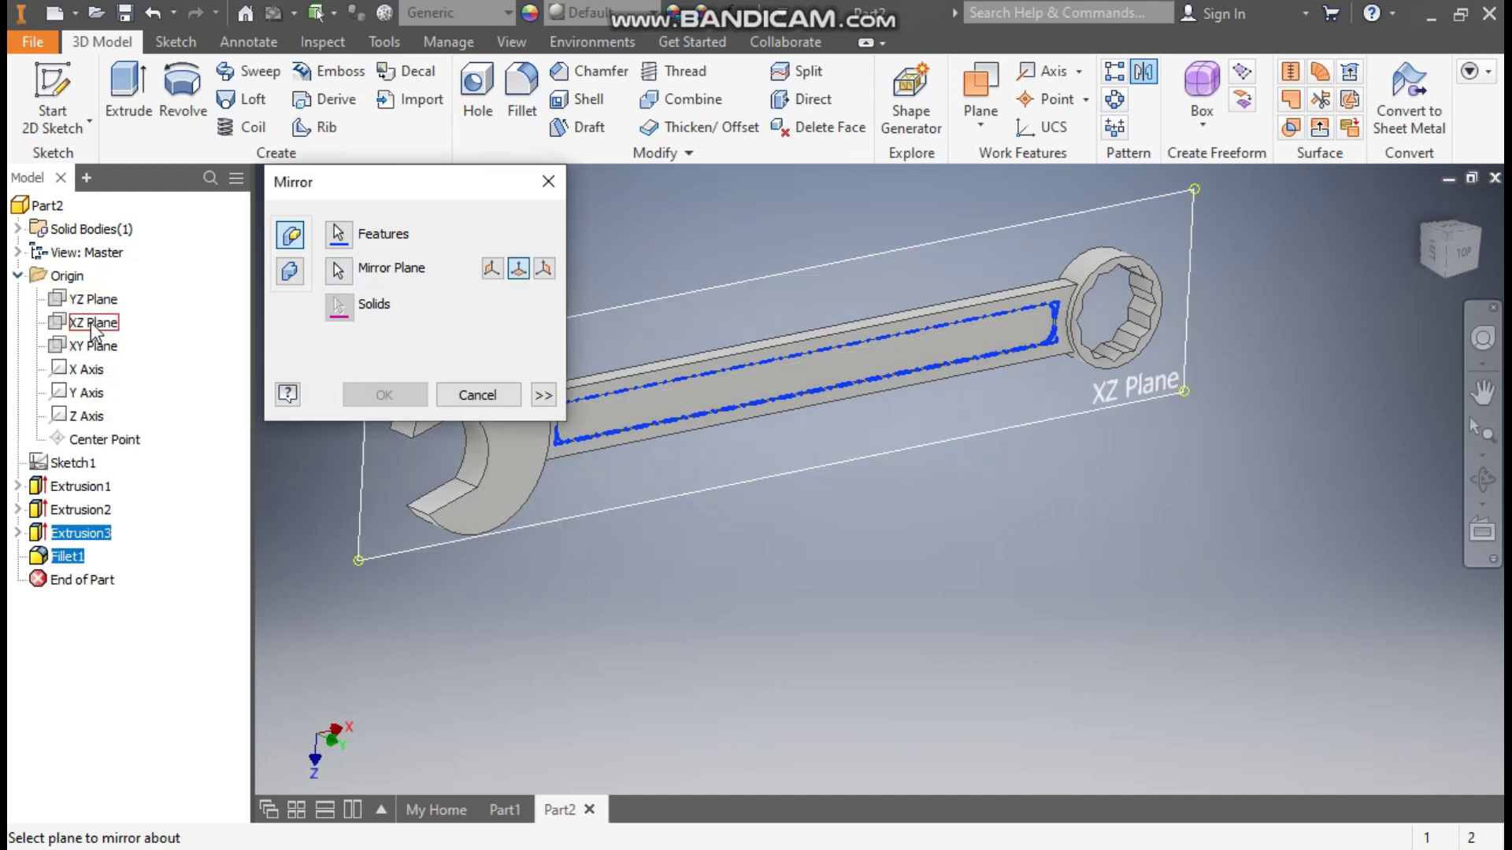
pyautogui.click(391, 405)
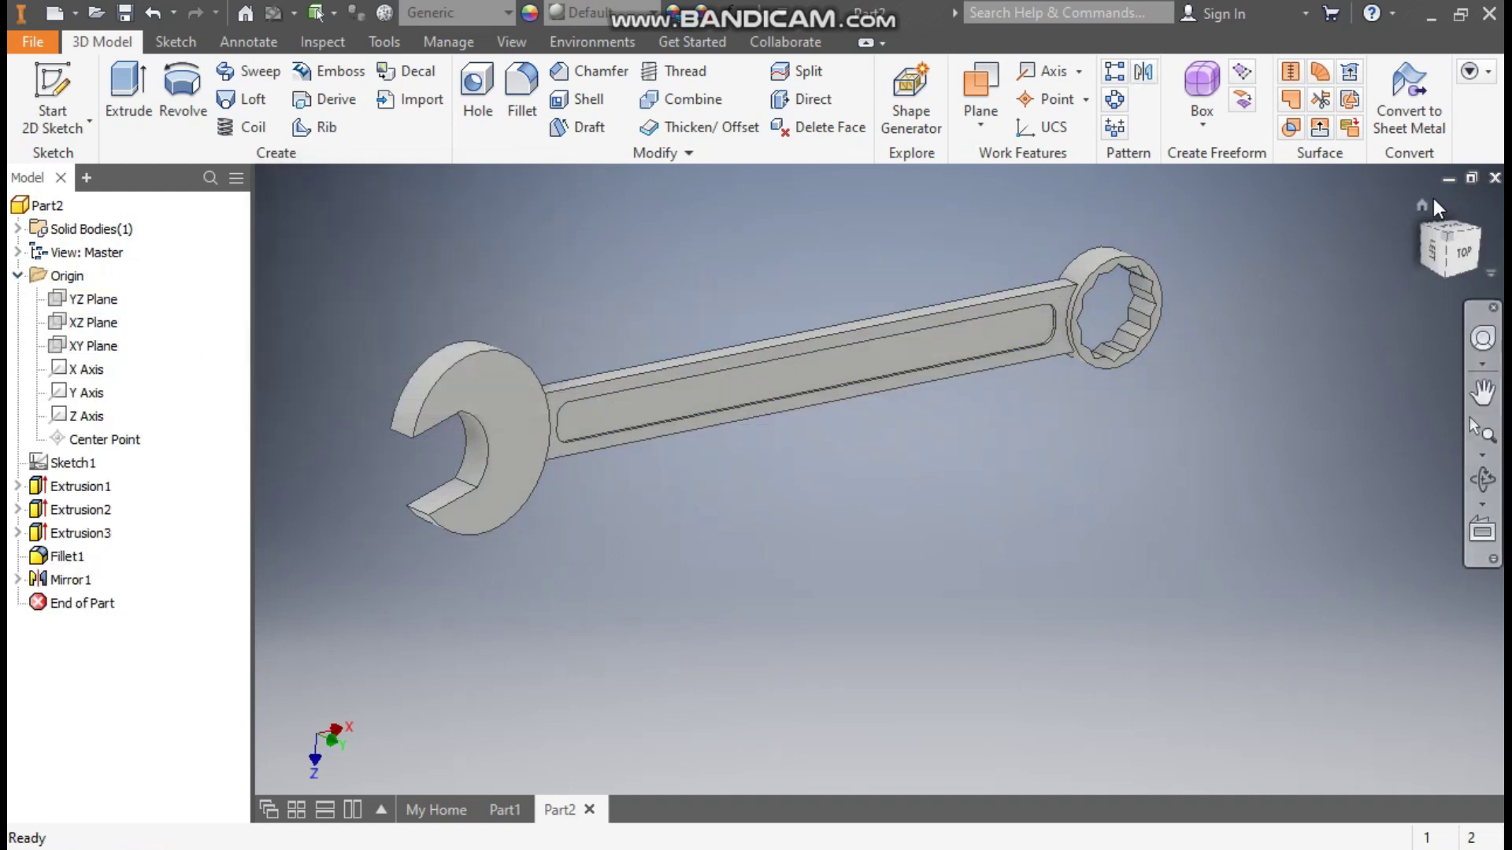
pyautogui.click(1417, 228)
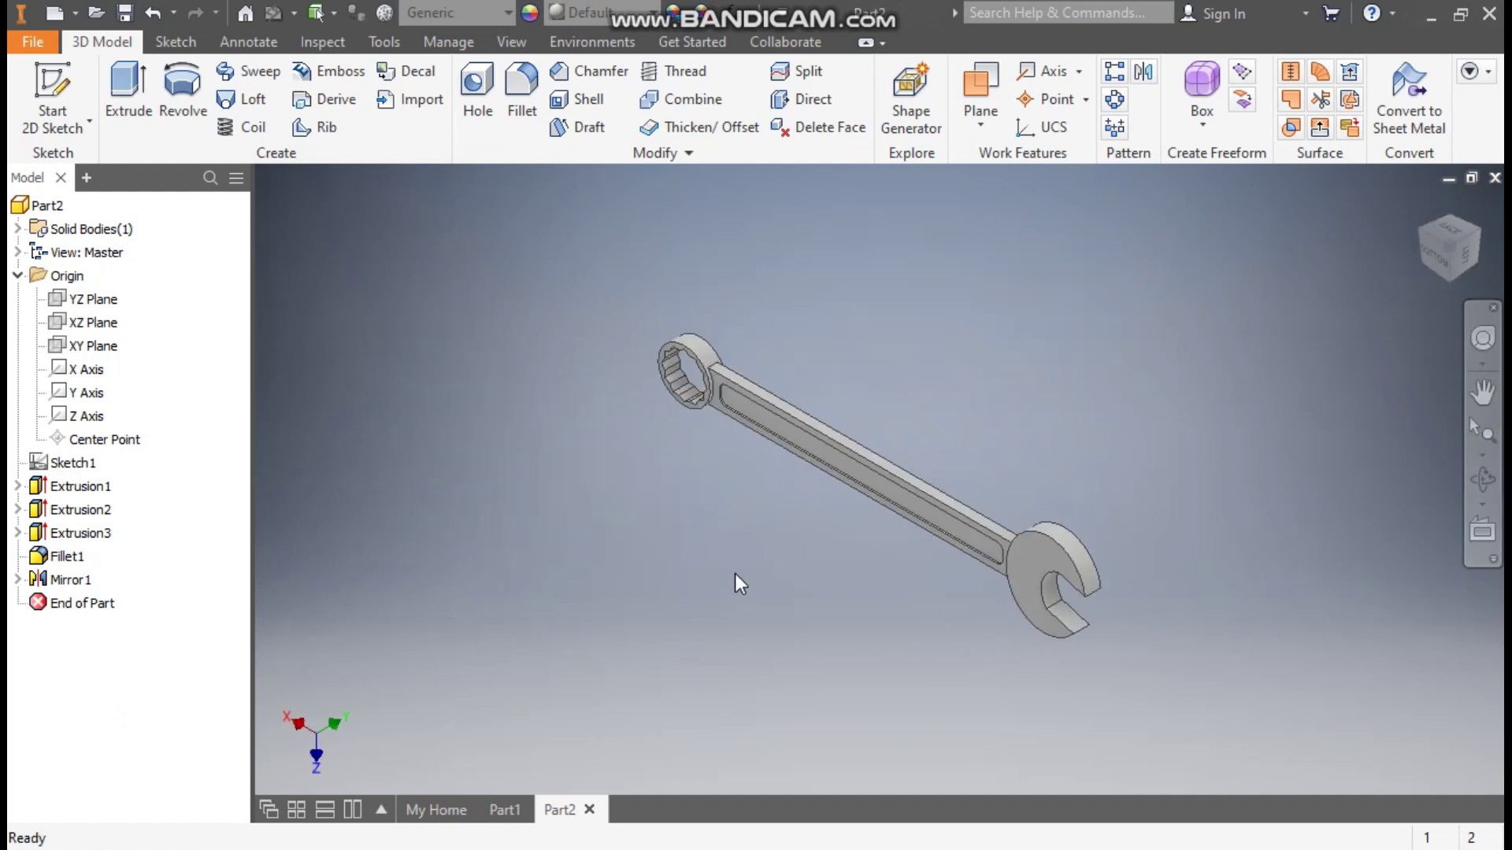
# Fillet both neck edges where the handle meets the jaw at 30 mm.
pyautogui.click(1426, 219)
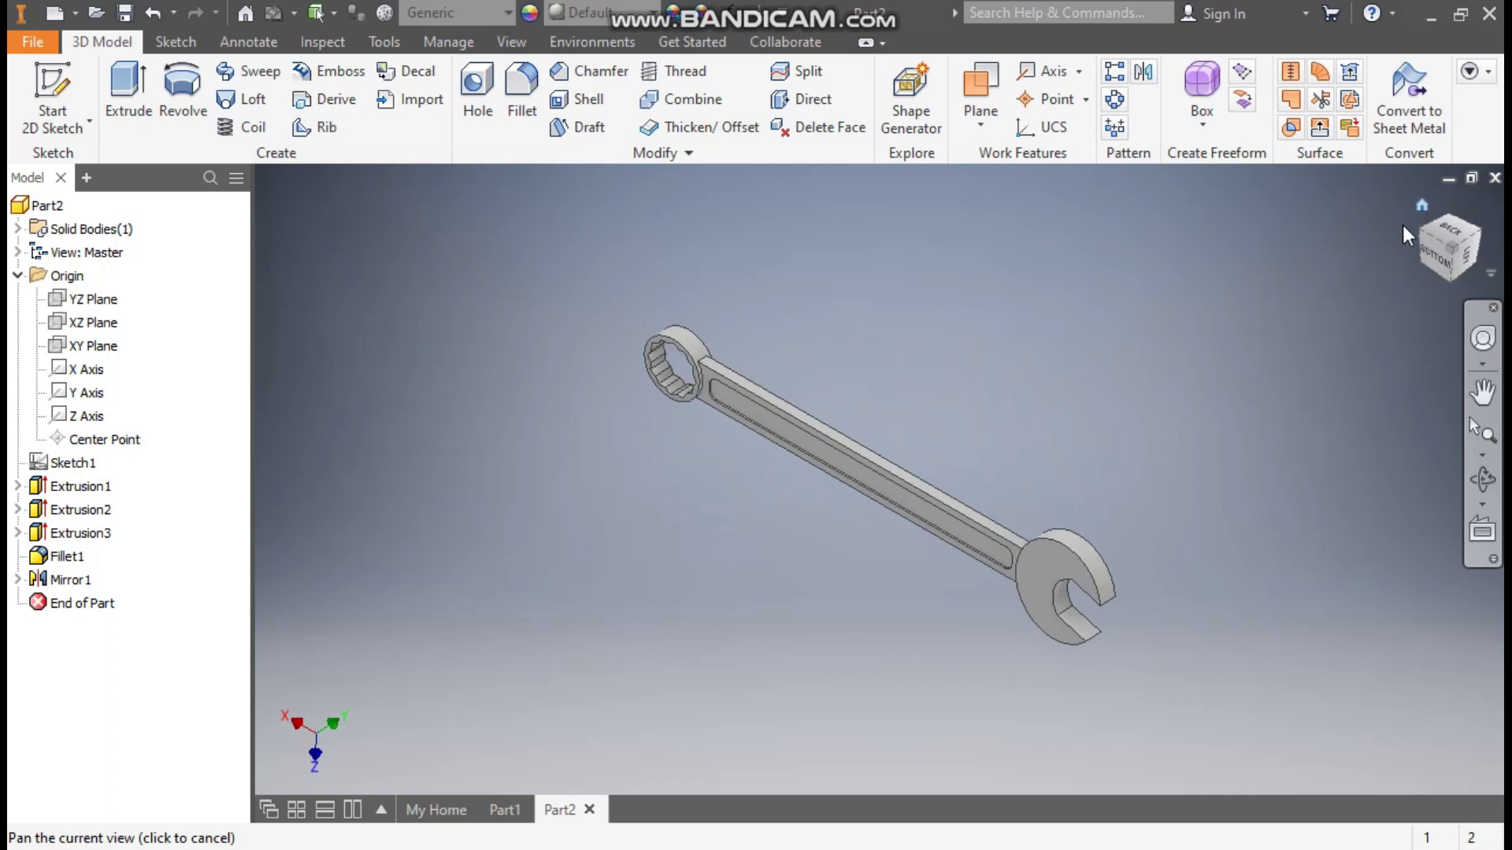
pyautogui.scroll(1, 1208, 317)
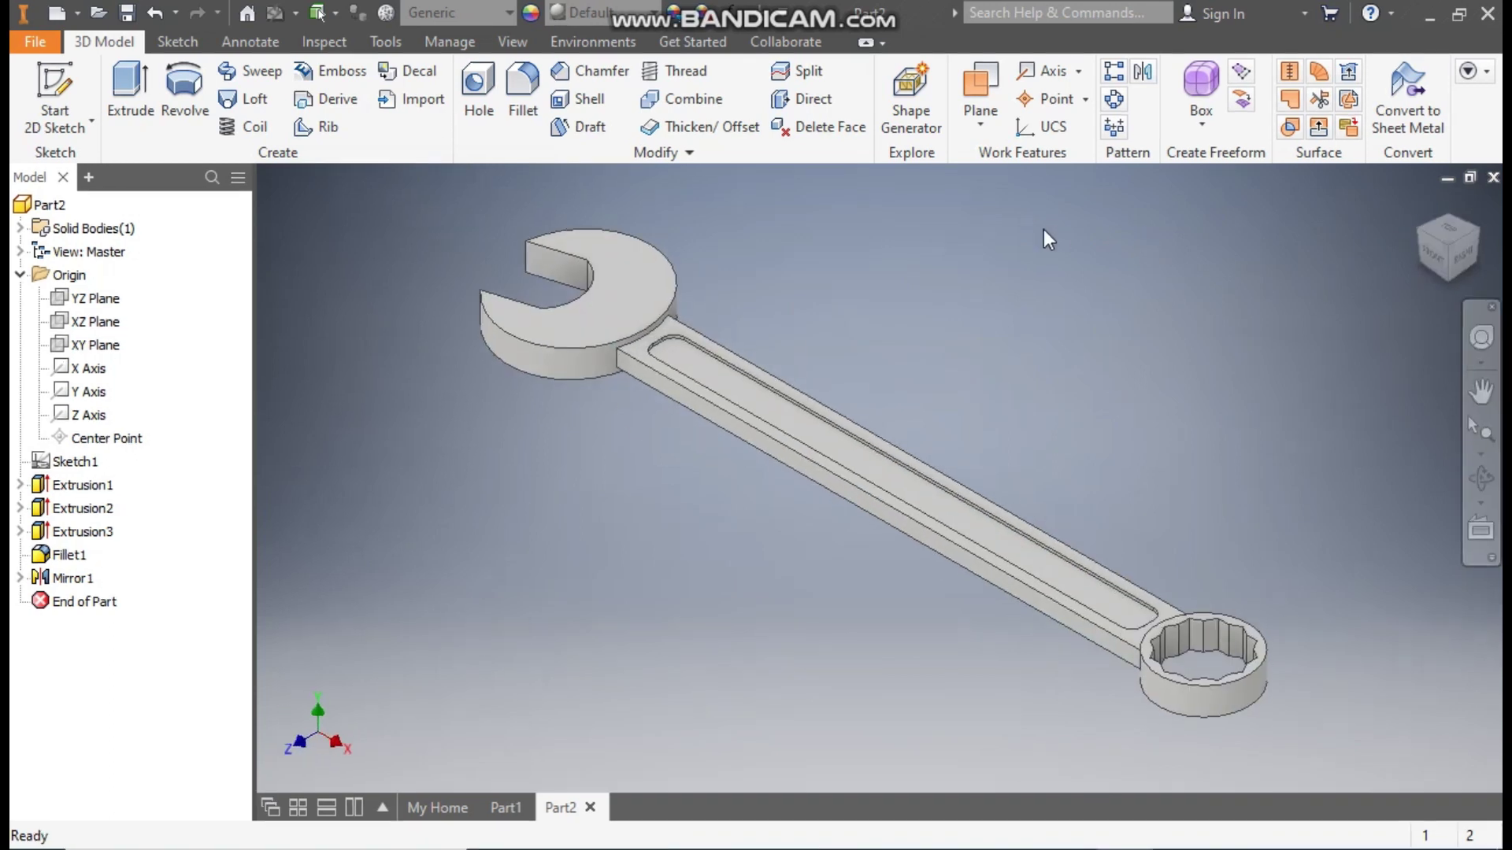
pyautogui.keyDown('shift'); pyautogui.moveTo(850, 268); pyautogui.dragTo(789, 371, button='middle'); pyautogui.keyUp('shift')
pyautogui.scroll(4, 665, 332)
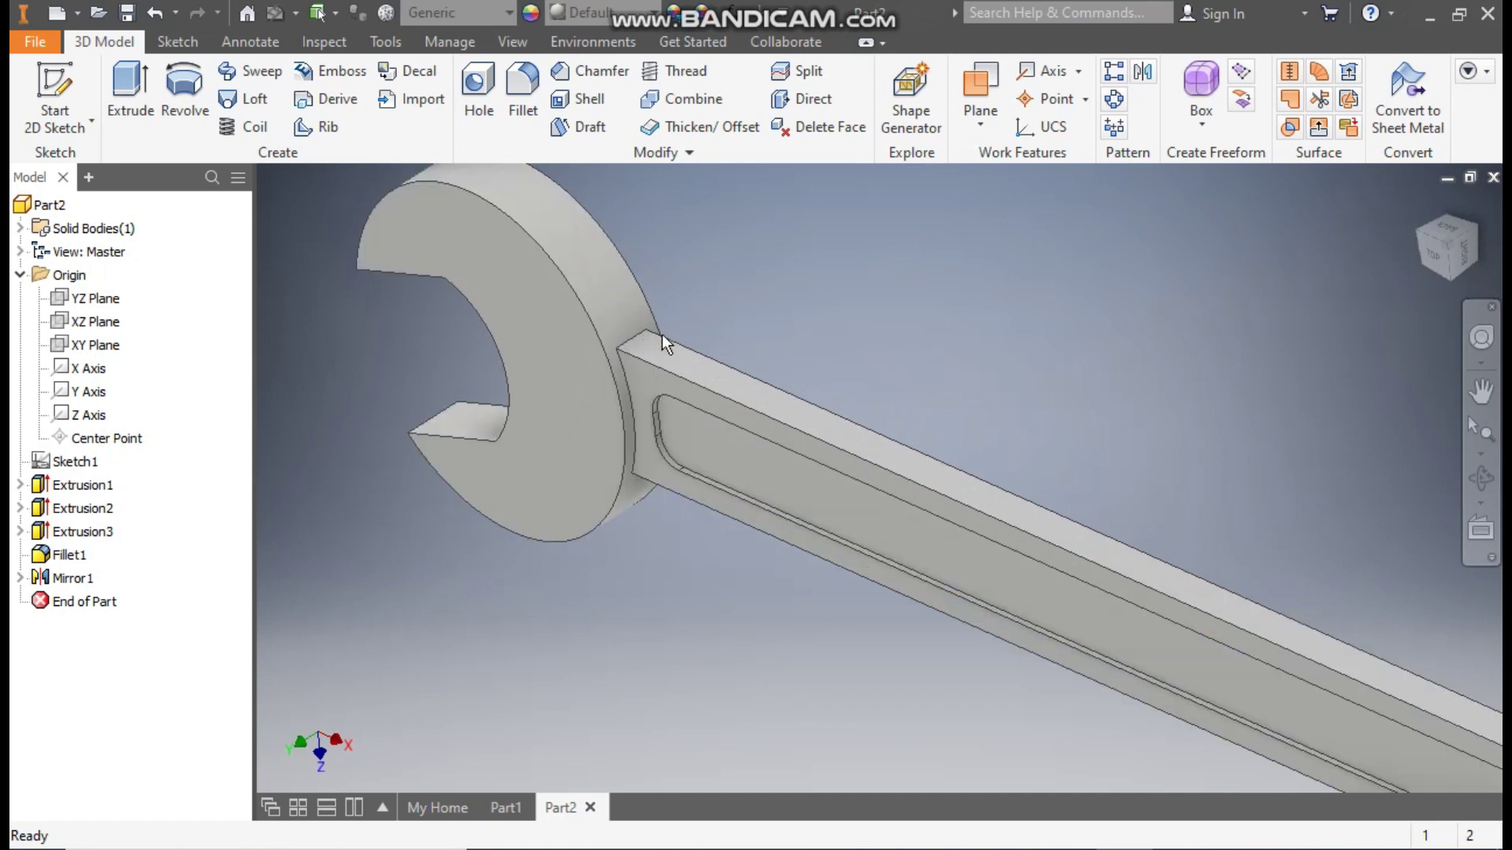
pyautogui.click(635, 333)
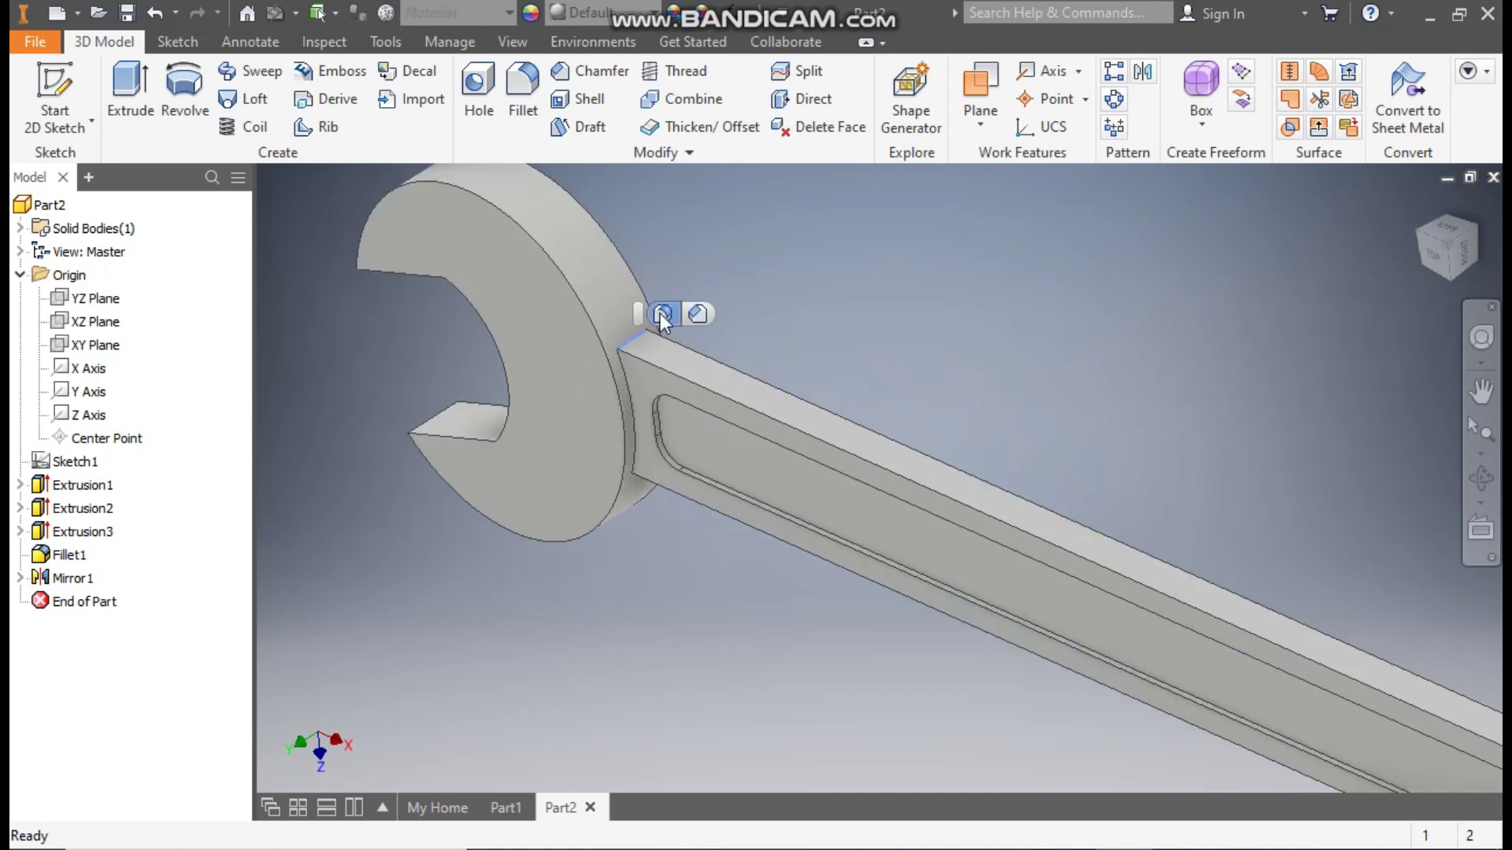
pyautogui.click(662, 315)
pyautogui.click(1167, 285)
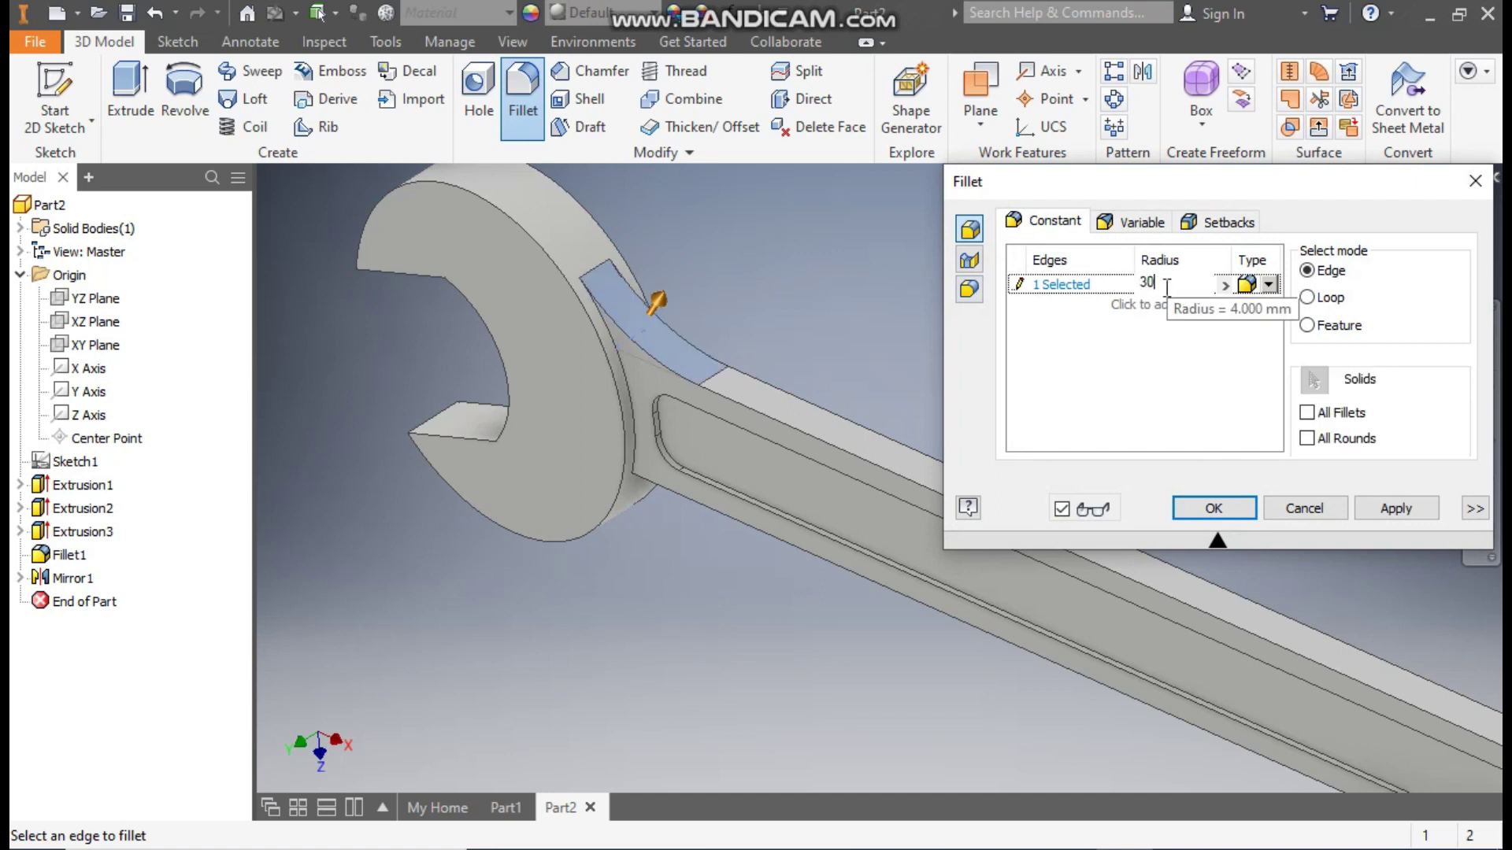
pyautogui.moveTo(693, 503); pyautogui.dragTo(648, 485, button='middle')
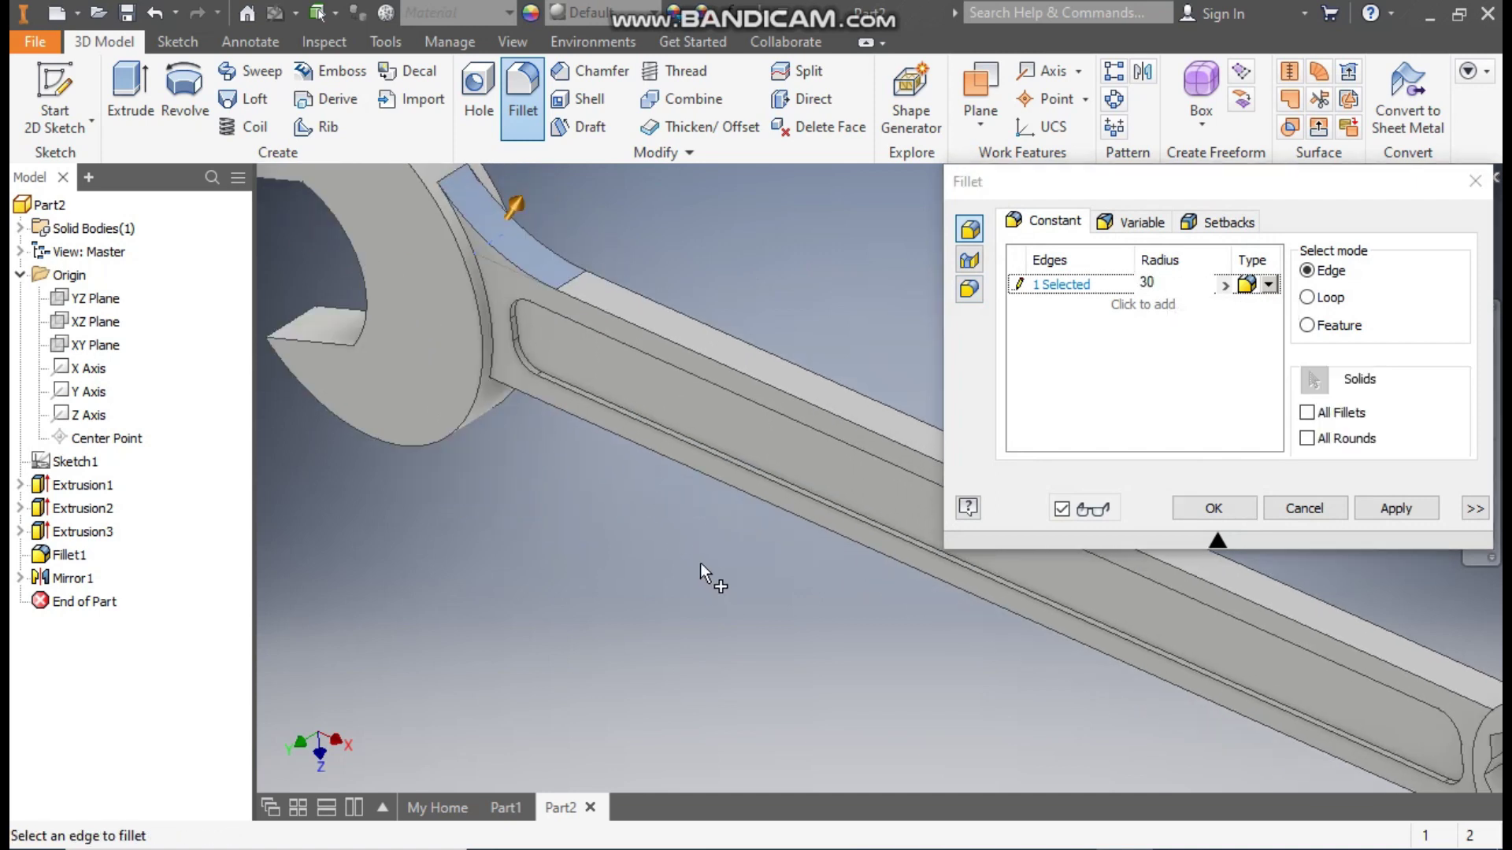
pyautogui.keyDown('shift'); pyautogui.moveTo(701, 564); pyautogui.dragTo(752, 470, button='middle'); pyautogui.keyUp('shift')
pyautogui.click(501, 340)
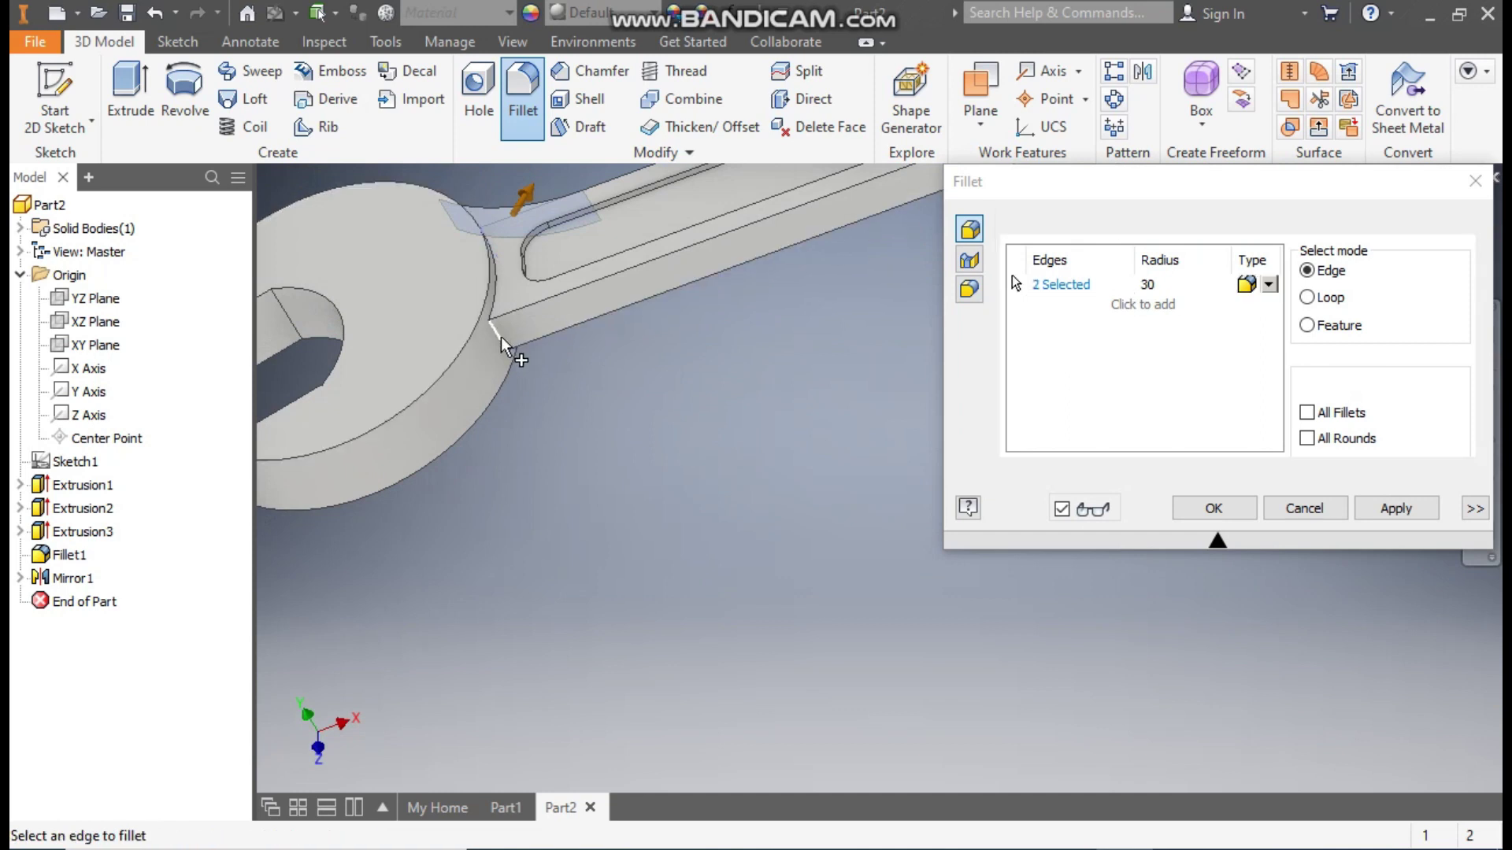
pyautogui.scroll(3, 803, 412)
pyautogui.keyDown('shift'); pyautogui.moveTo(803, 412); pyautogui.dragTo(567, 472, button='middle'); pyautogui.keyUp('shift')
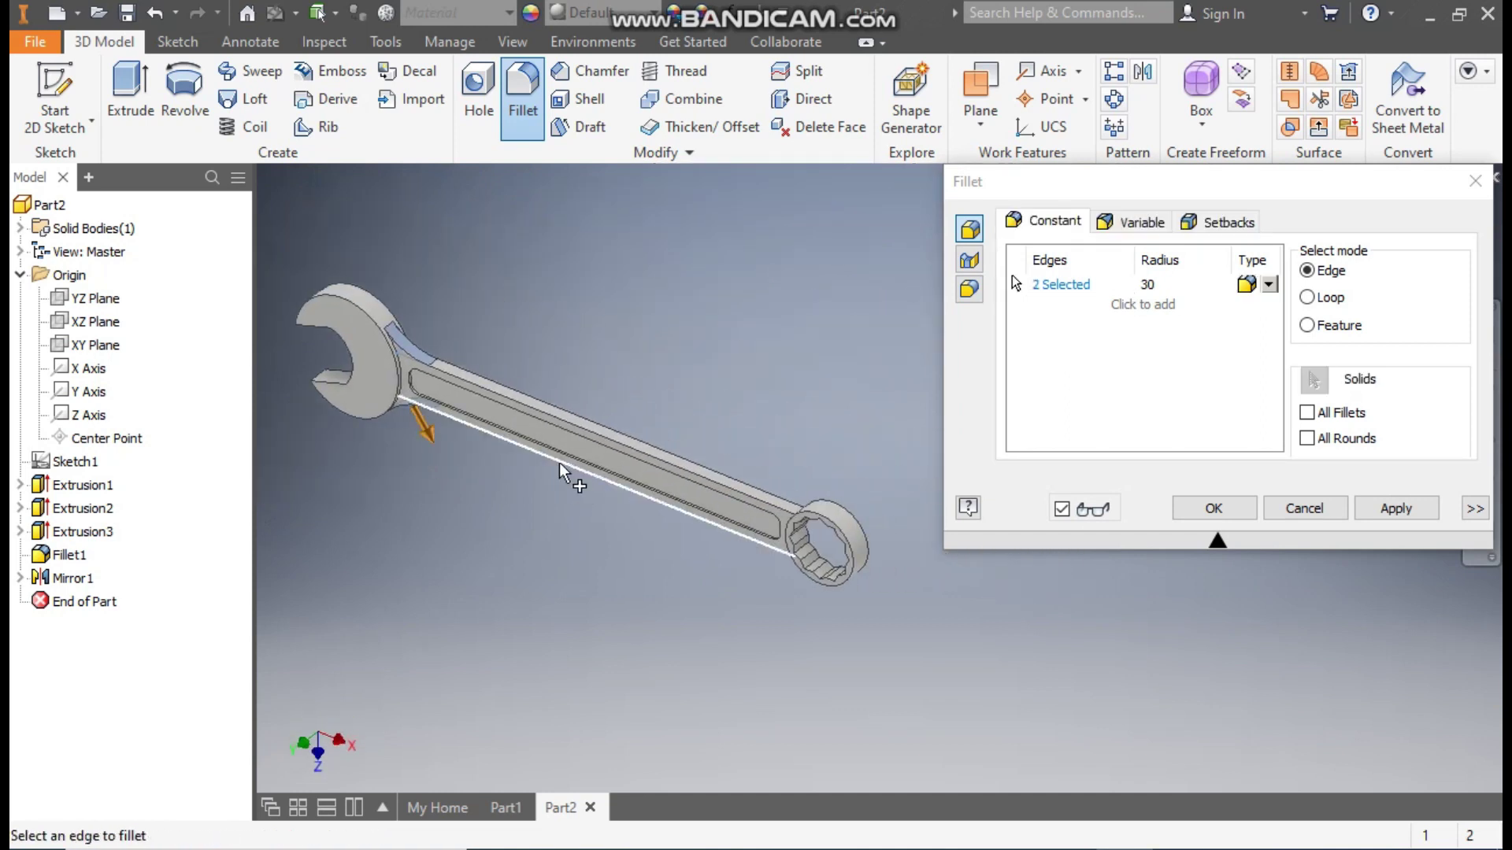
# Add a 20 mm edge set for the two ring-side neck edges and create the fillet.
pyautogui.click(1146, 308)
pyautogui.click(1159, 309)
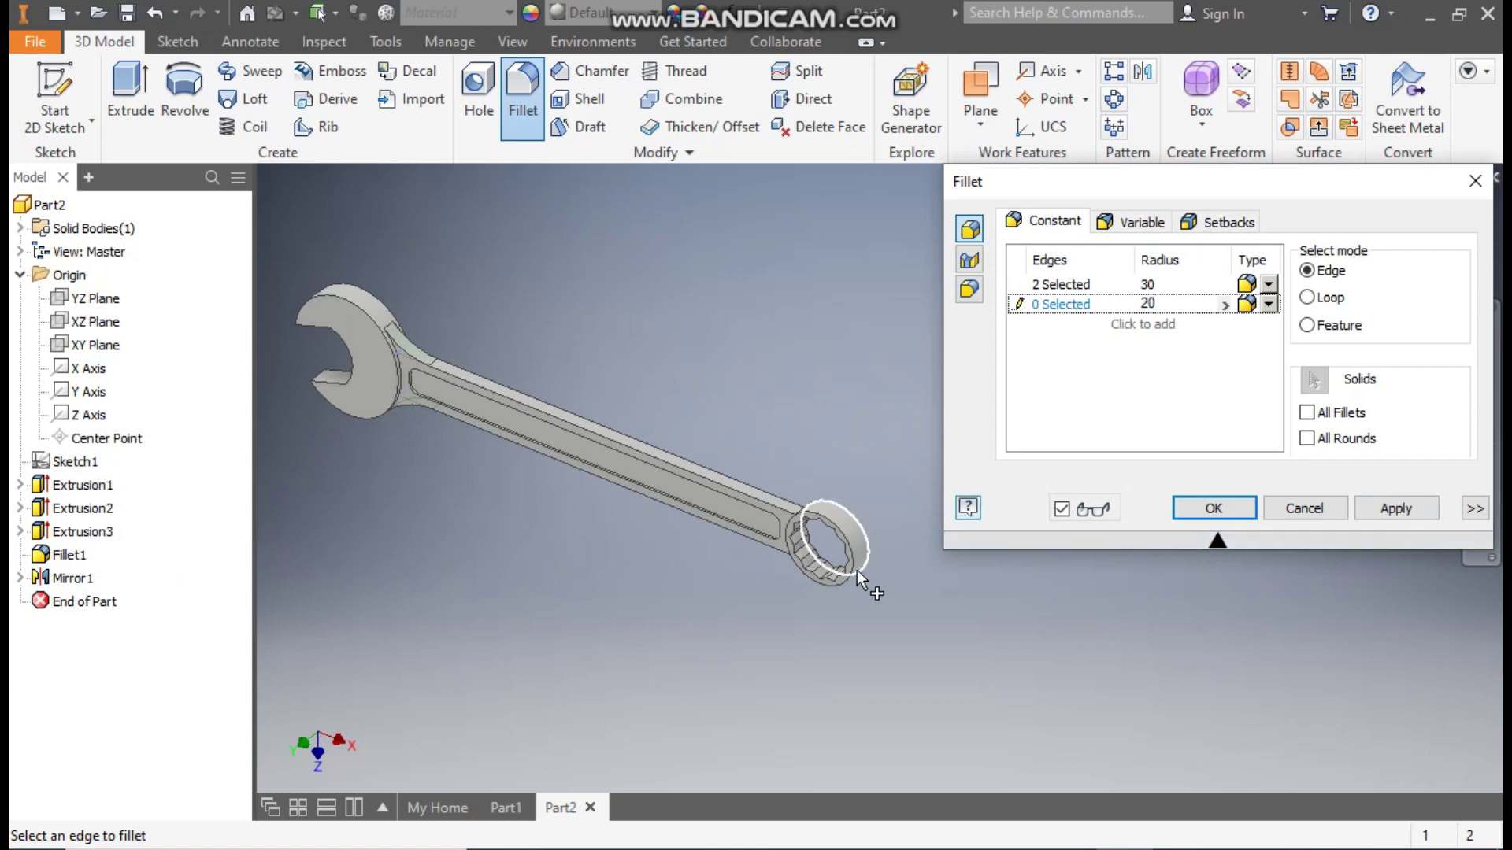
pyautogui.keyDown('shift'); pyautogui.moveTo(795, 572); pyautogui.dragTo(928, 583, button='middle'); pyautogui.keyUp('shift')
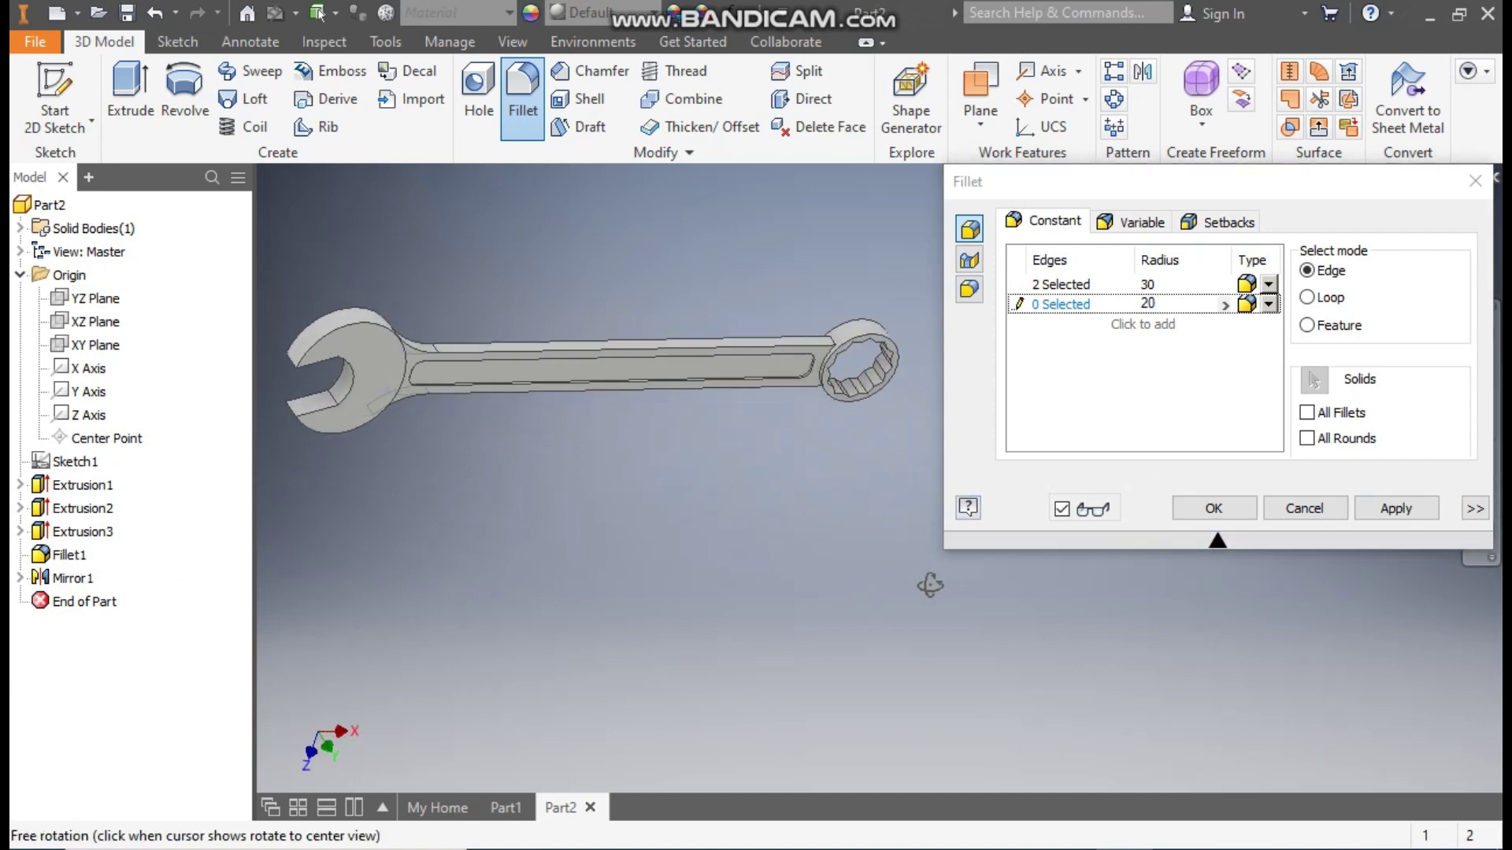
pyautogui.scroll(3, 778, 331)
pyautogui.scroll(2, 780, 326)
pyautogui.click(848, 365)
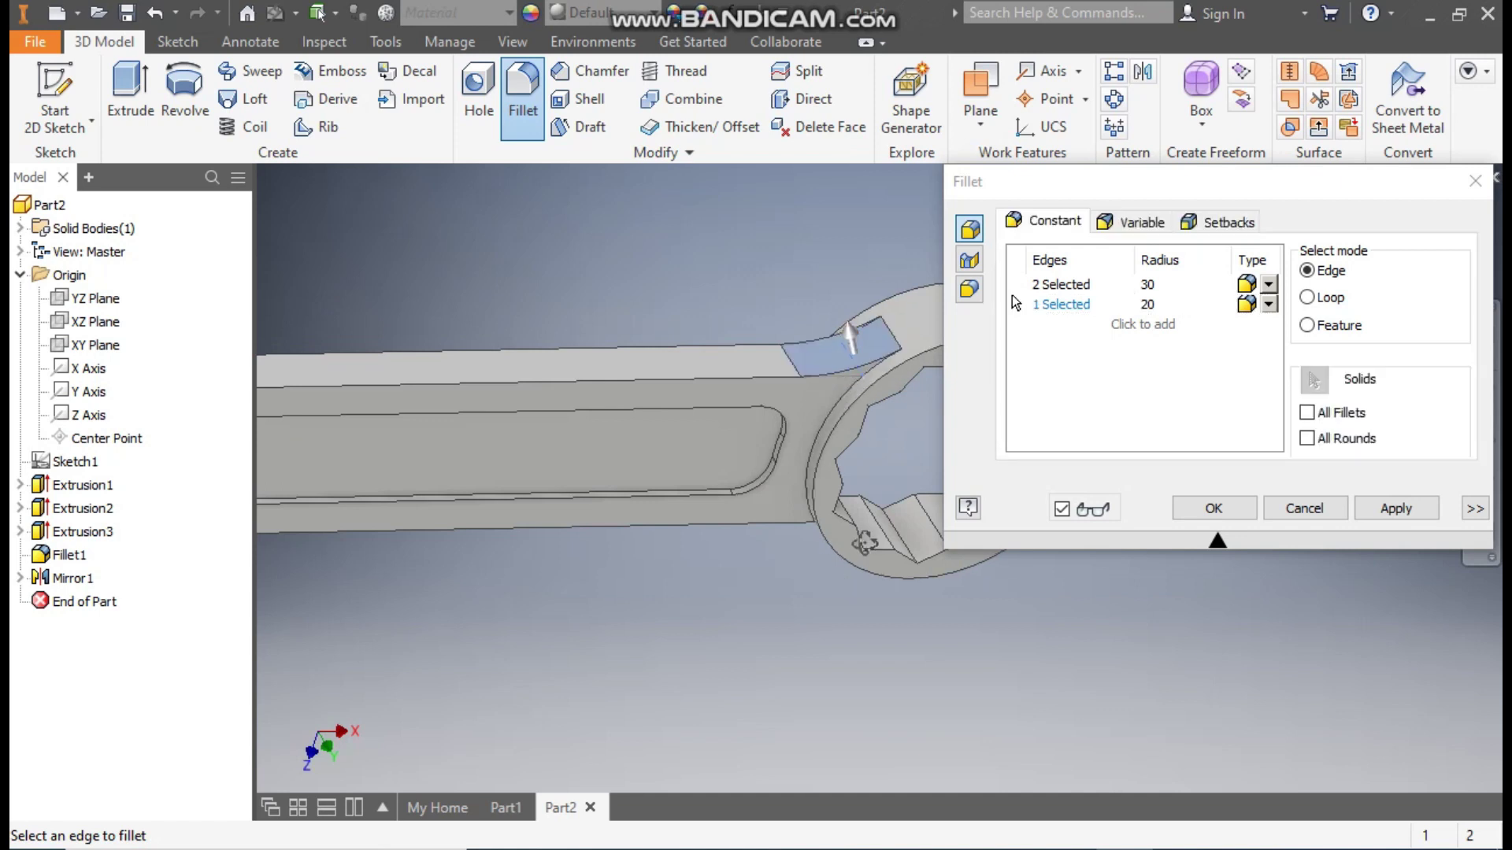
pyautogui.scroll(-5, 867, 540)
pyautogui.keyDown('shift'); pyautogui.moveTo(874, 482); pyautogui.dragTo(866, 633, button='middle'); pyautogui.keyUp('shift')
pyautogui.scroll(3, 874, 618)
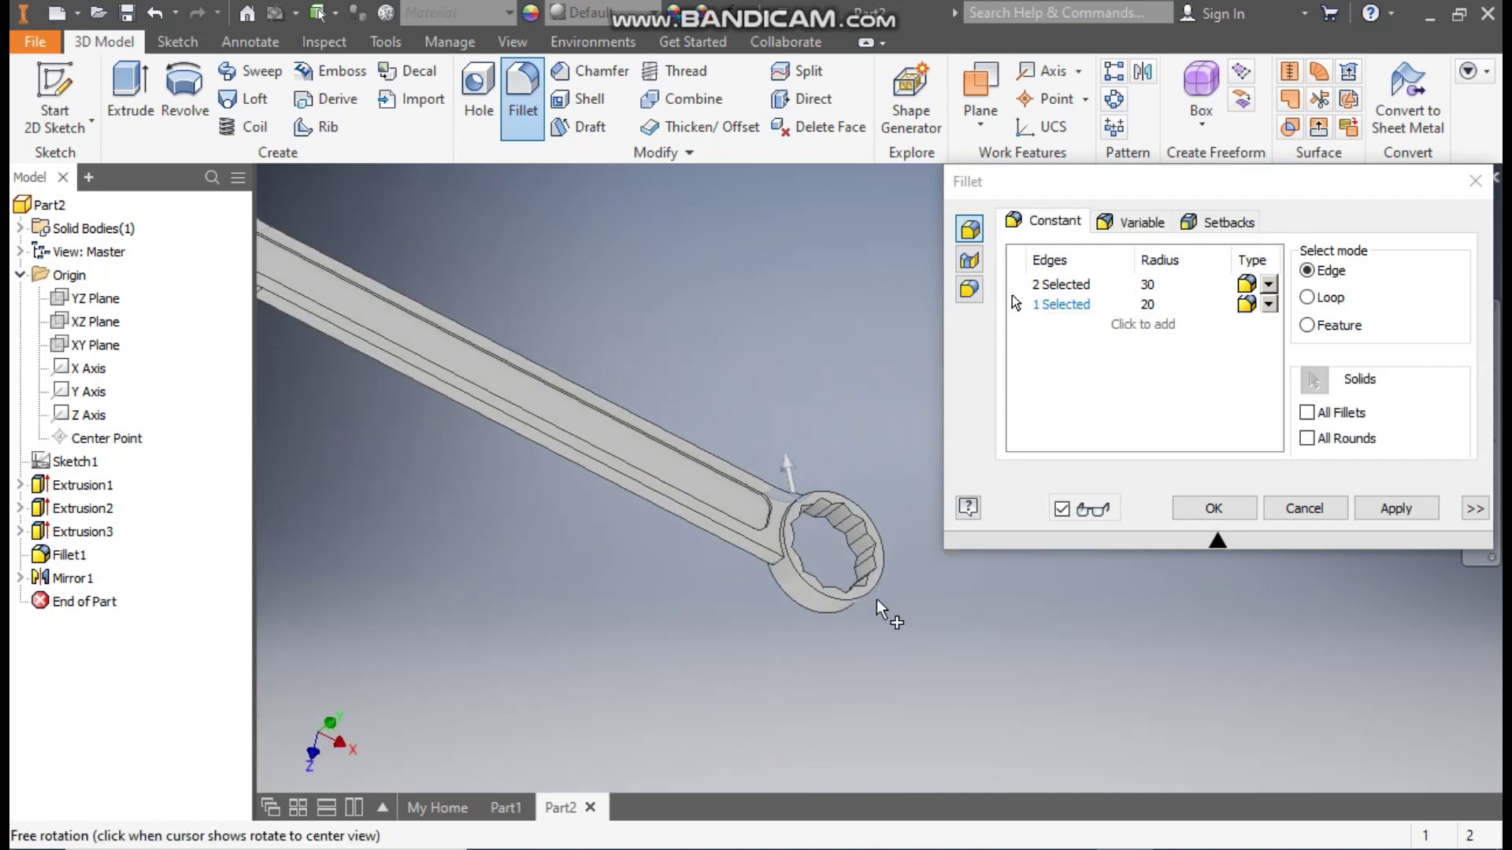
pyautogui.scroll(3, 784, 551)
pyautogui.click(788, 545)
pyautogui.scroll(-3, 807, 550)
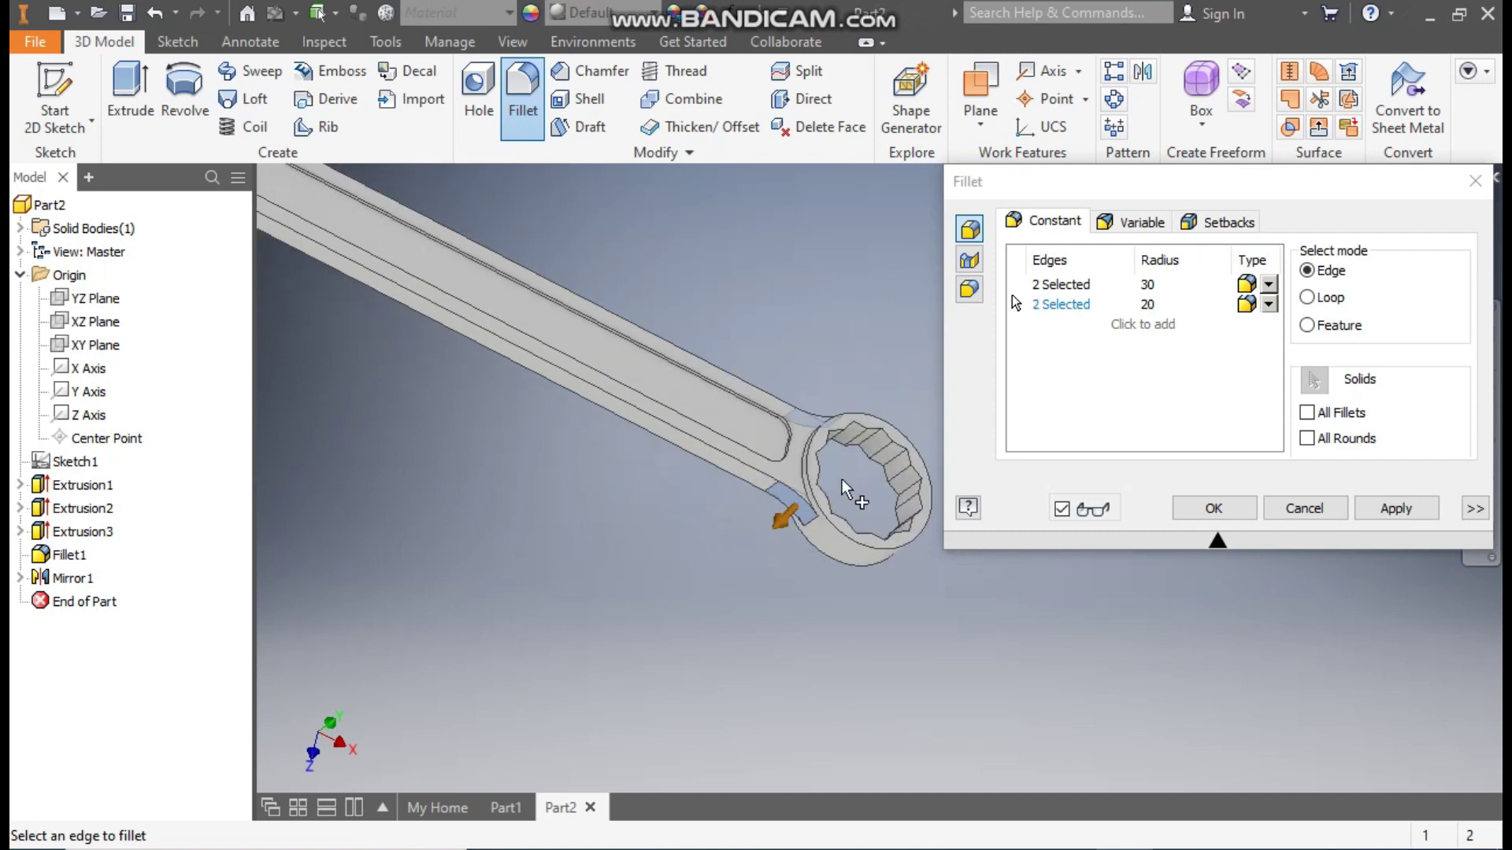
pyautogui.click(1373, 516)
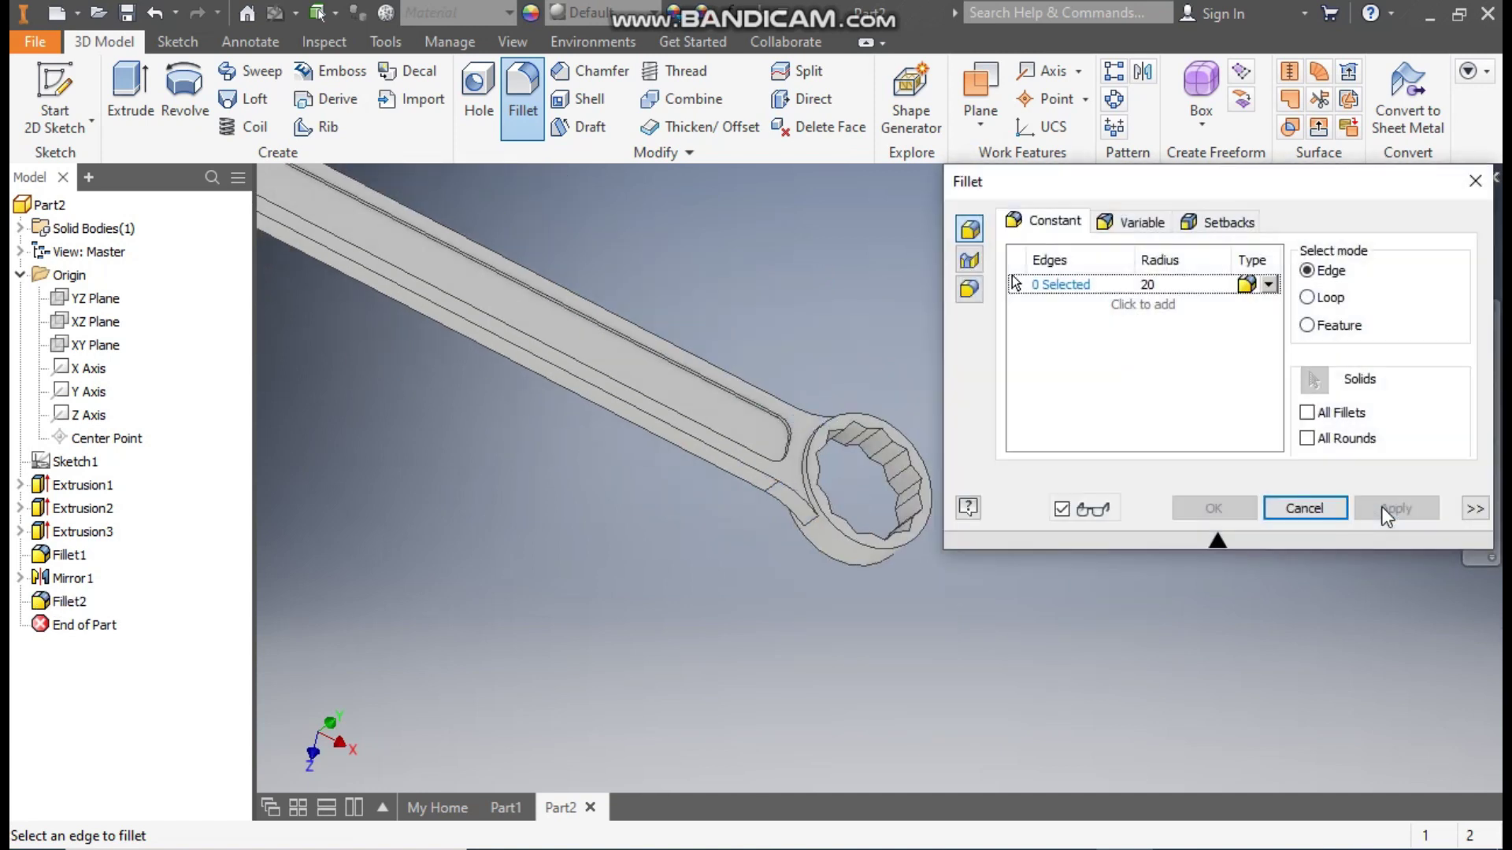
pyautogui.click(1473, 183)
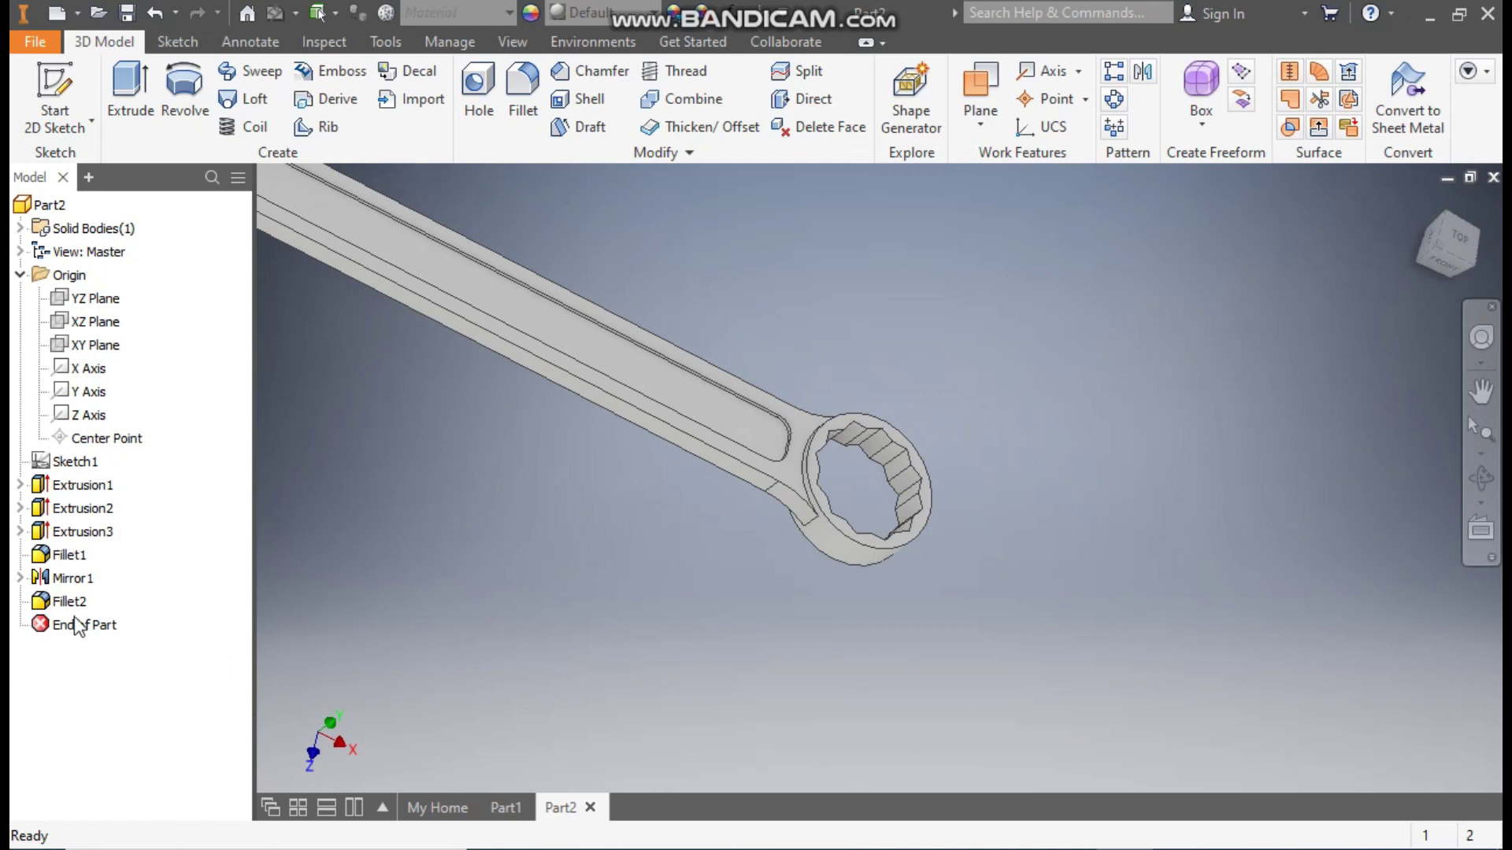
pyautogui.moveTo(591, 499); pyautogui.dragTo(1005, 591, button='middle')
pyautogui.scroll(-2, 1006, 590)
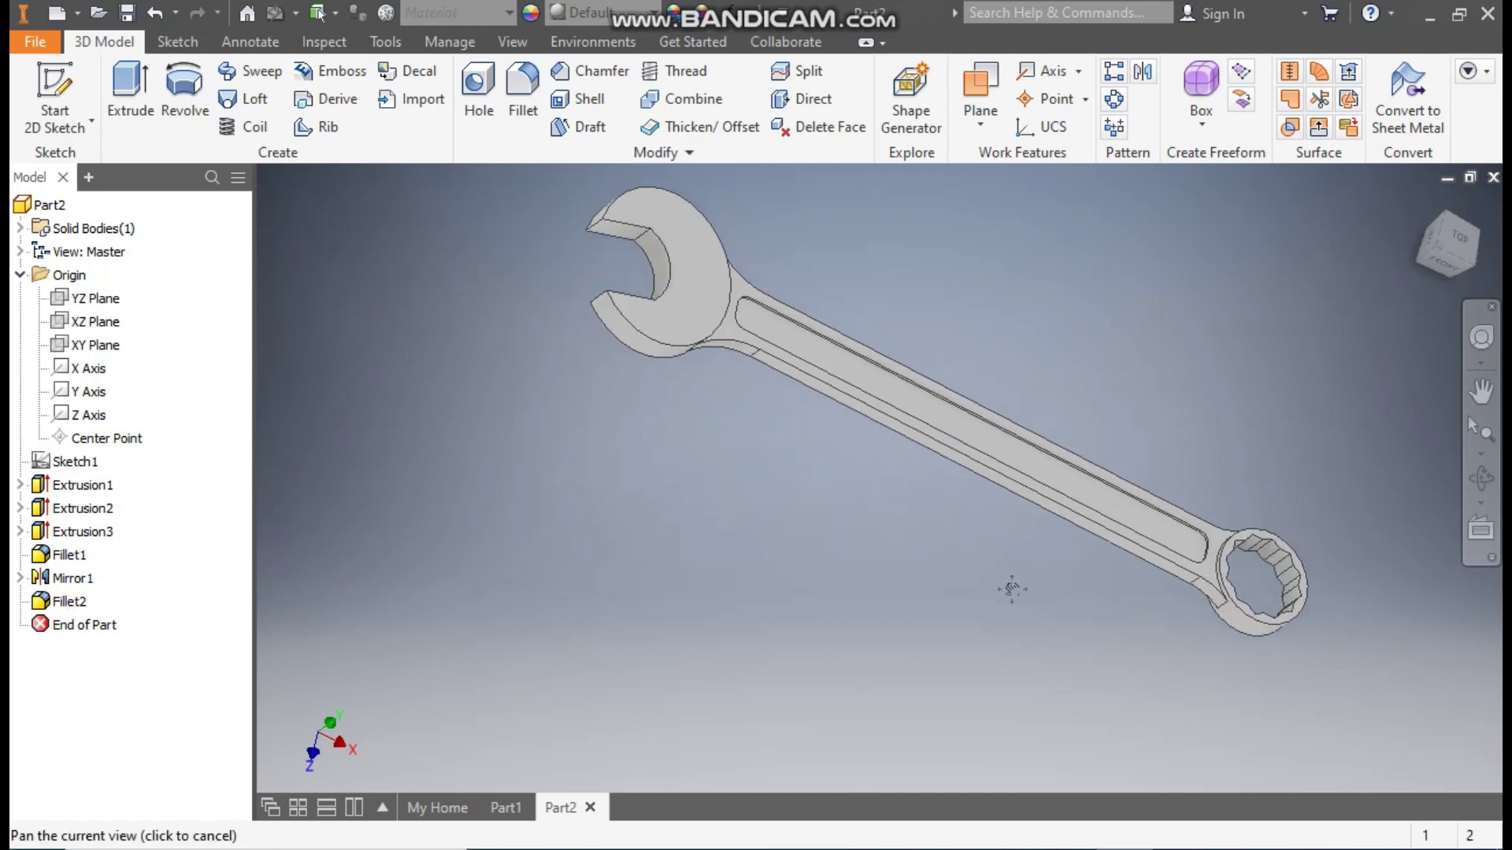
pyautogui.doubleClick(71, 603)
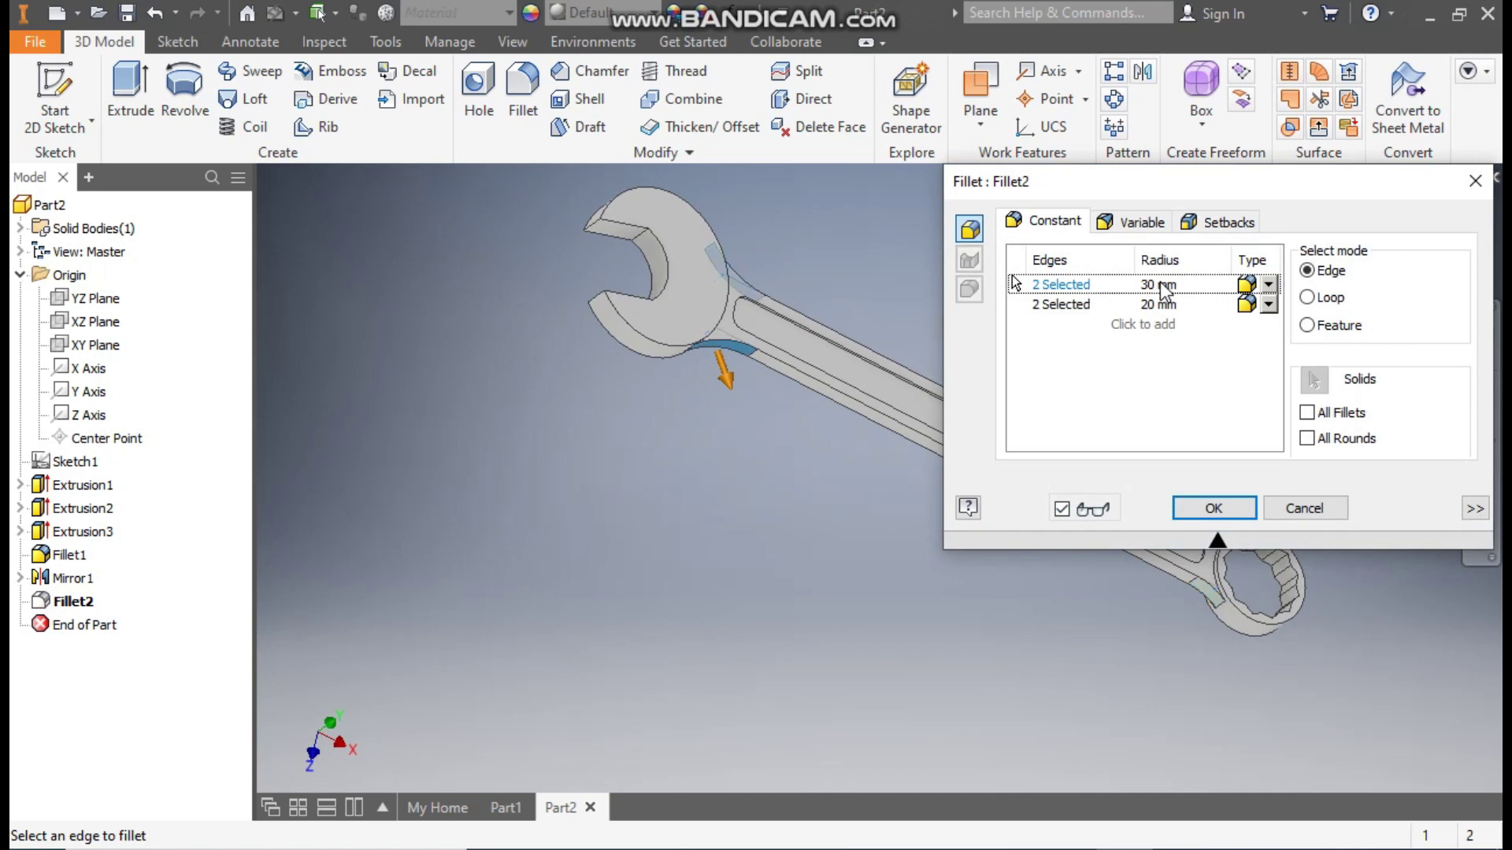
pyautogui.moveTo(1166, 187); pyautogui.dragTo(560, 503)
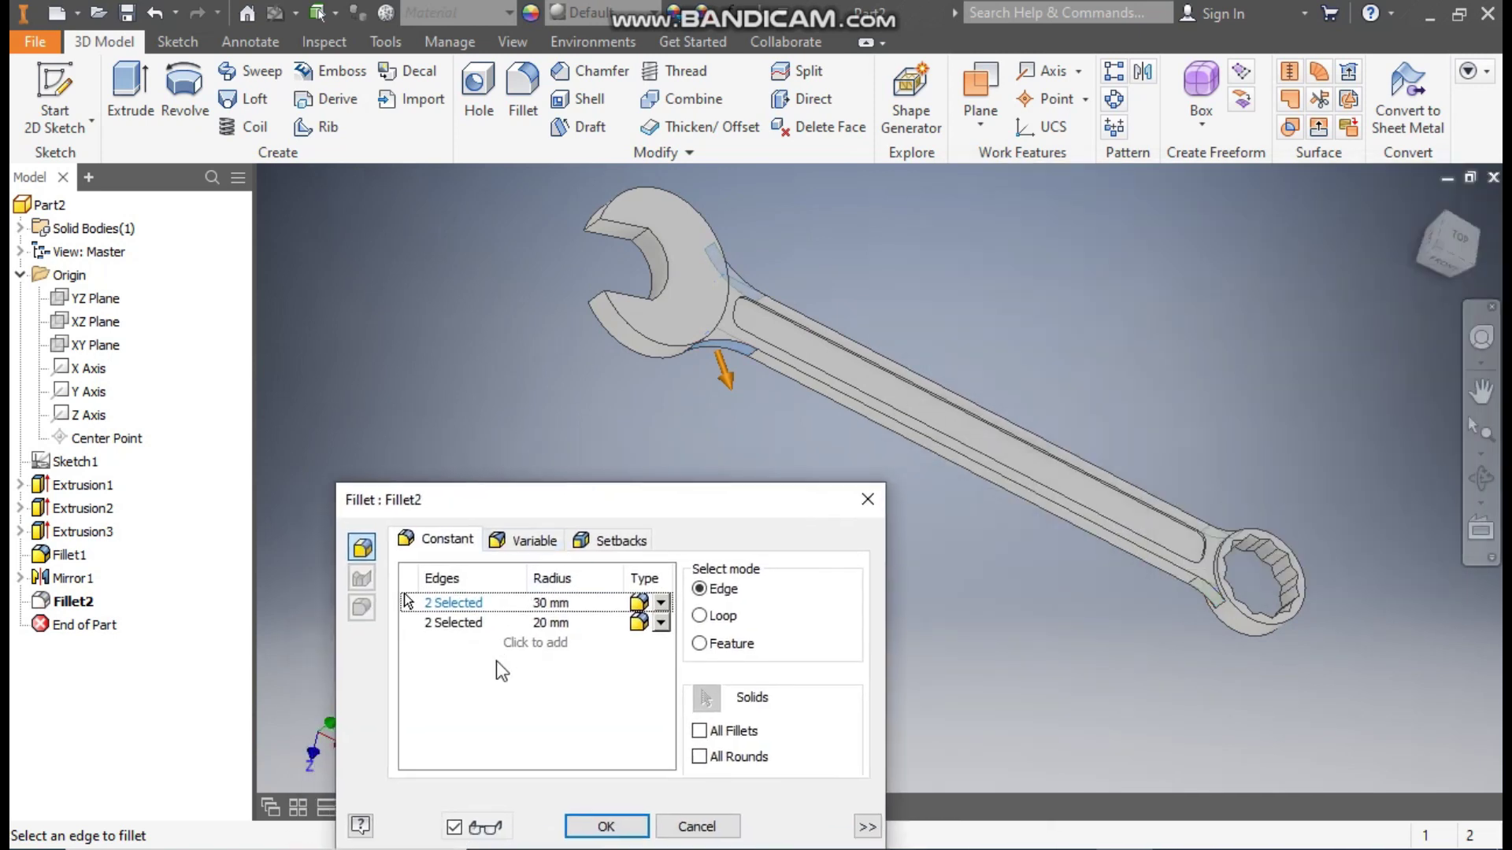
pyautogui.click(867, 499)
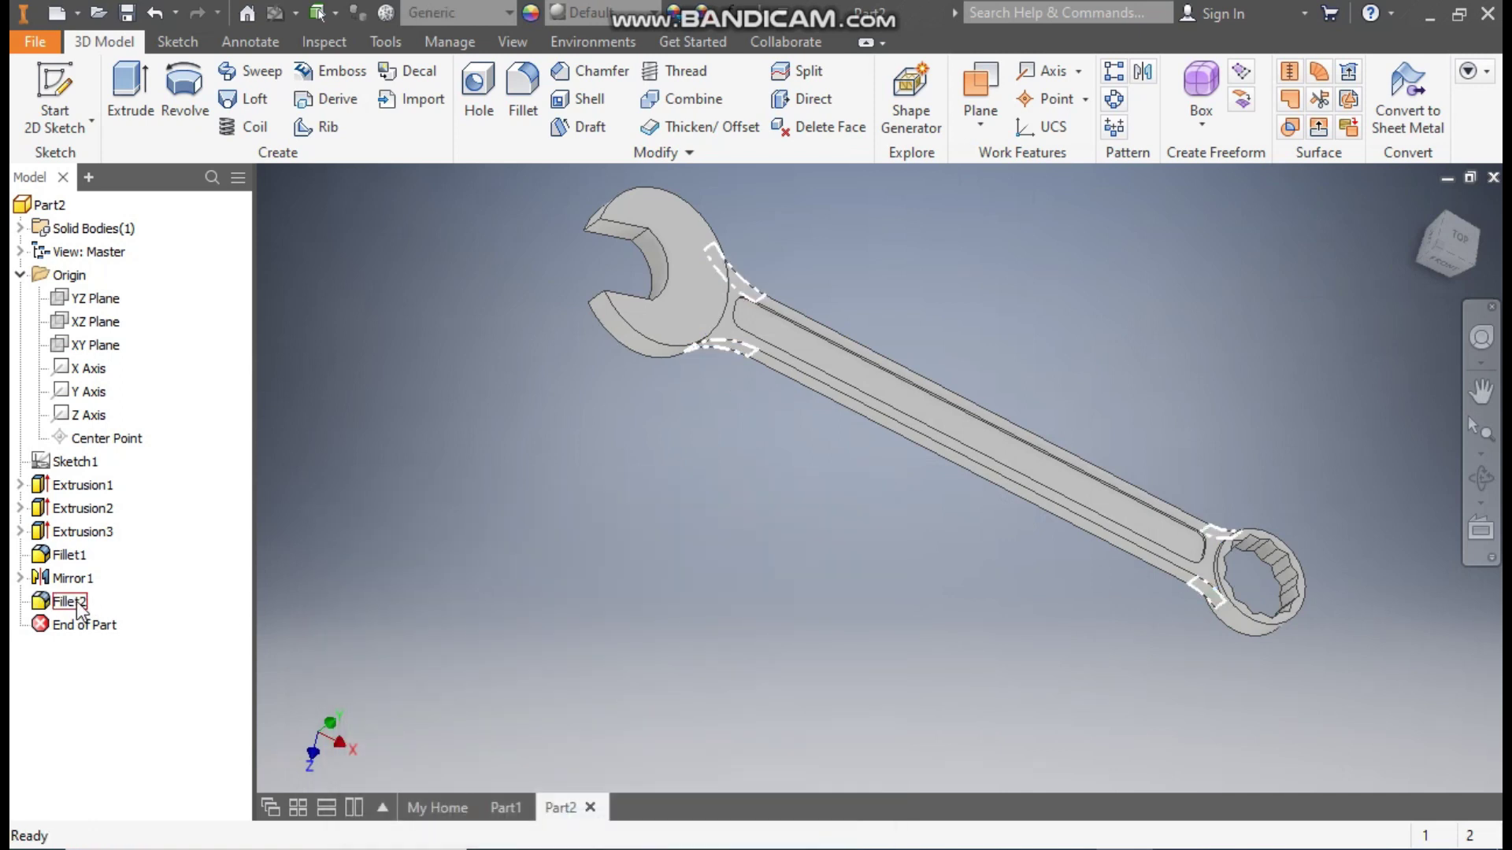
pyautogui.click(82, 607)
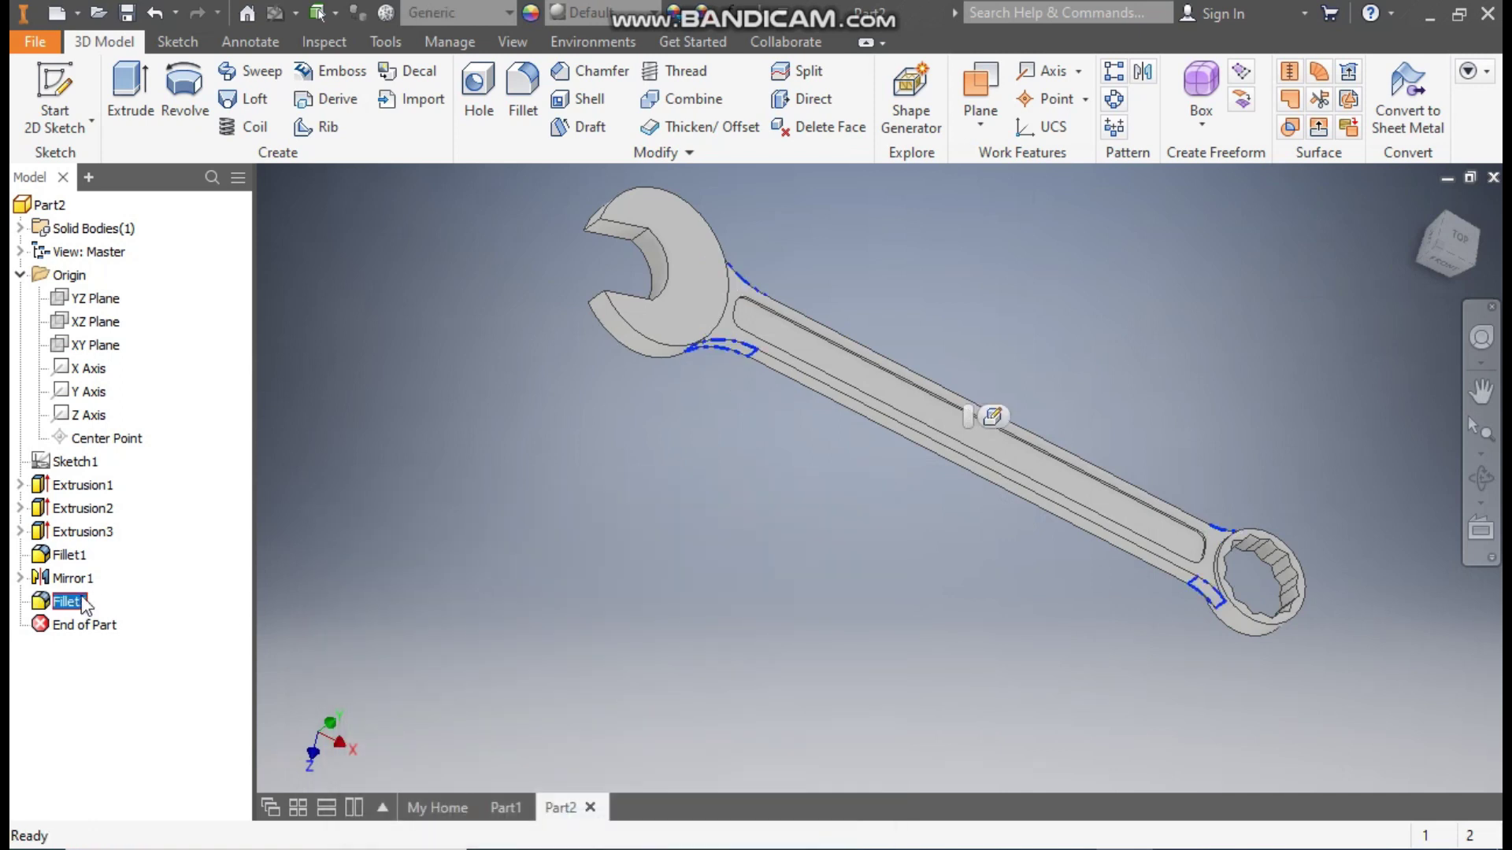
pyautogui.click(308, 526)
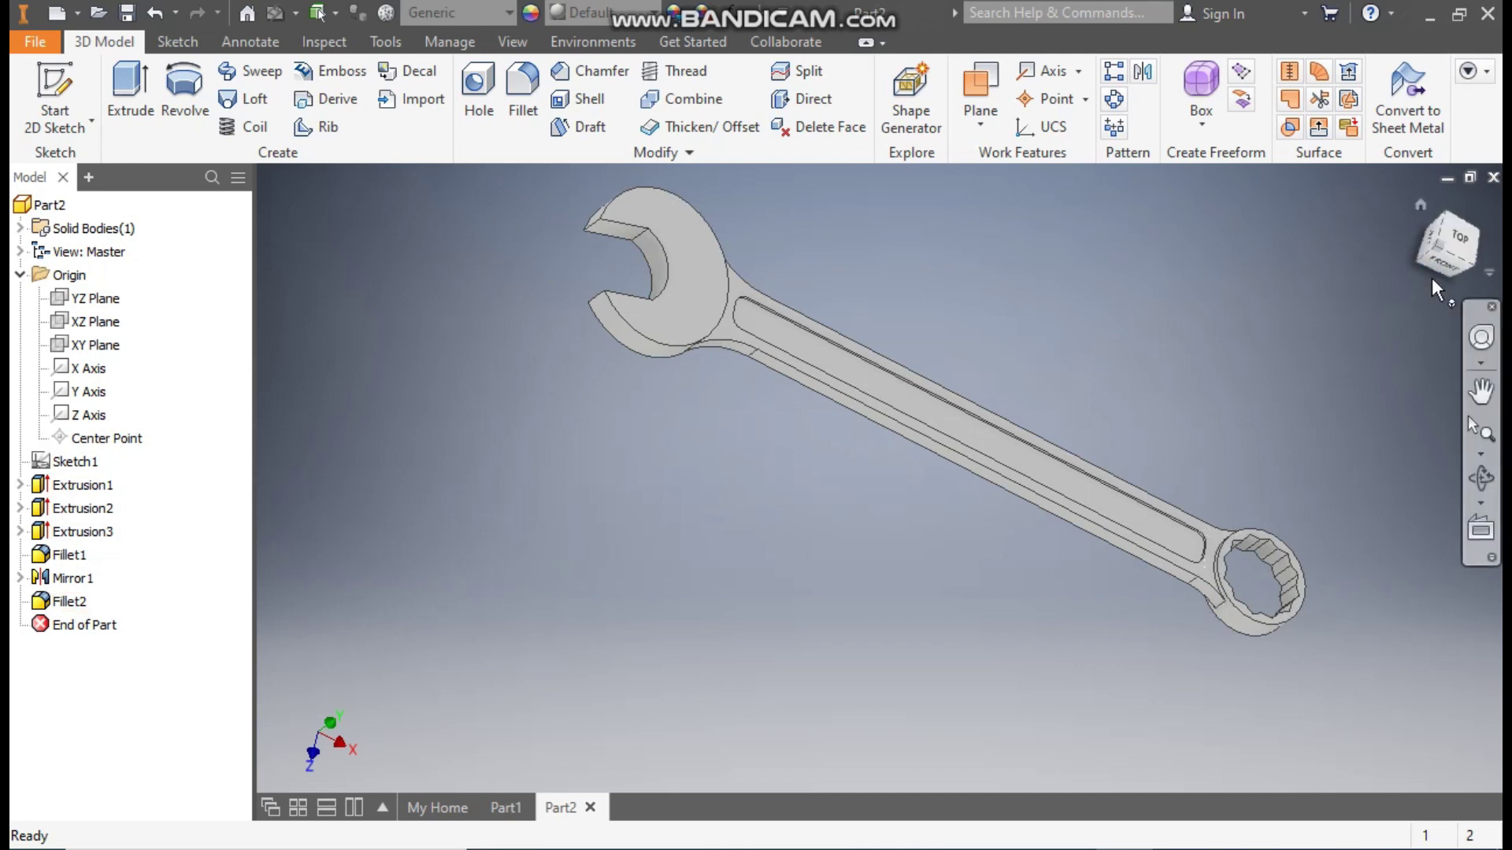
pyautogui.click(1421, 205)
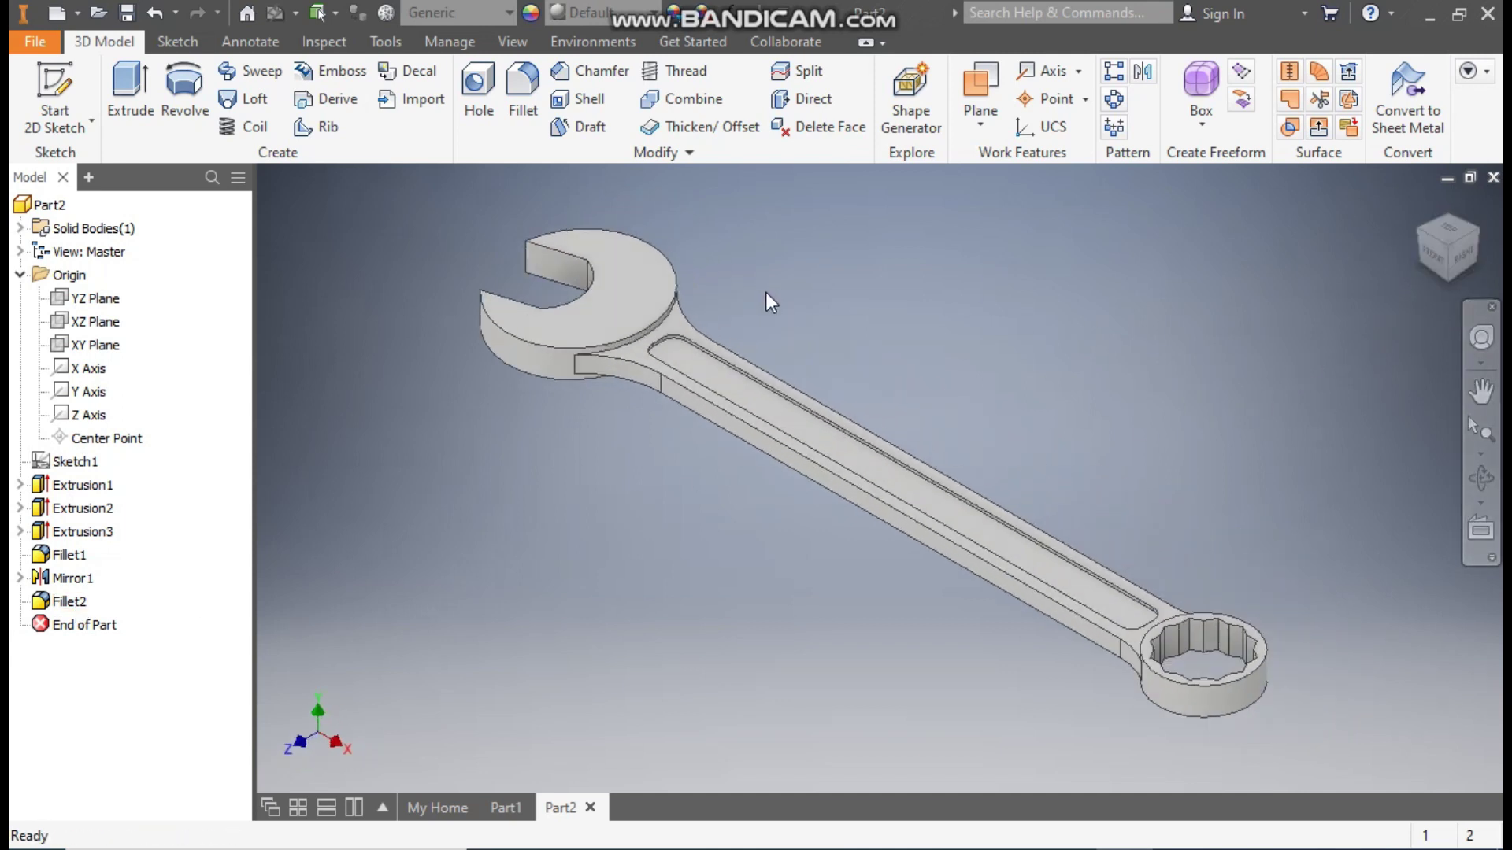
# Apply the Metal 1800F Hot appearance to the wrench and reorient the view to inspect it.
pyautogui.click(591, 12)
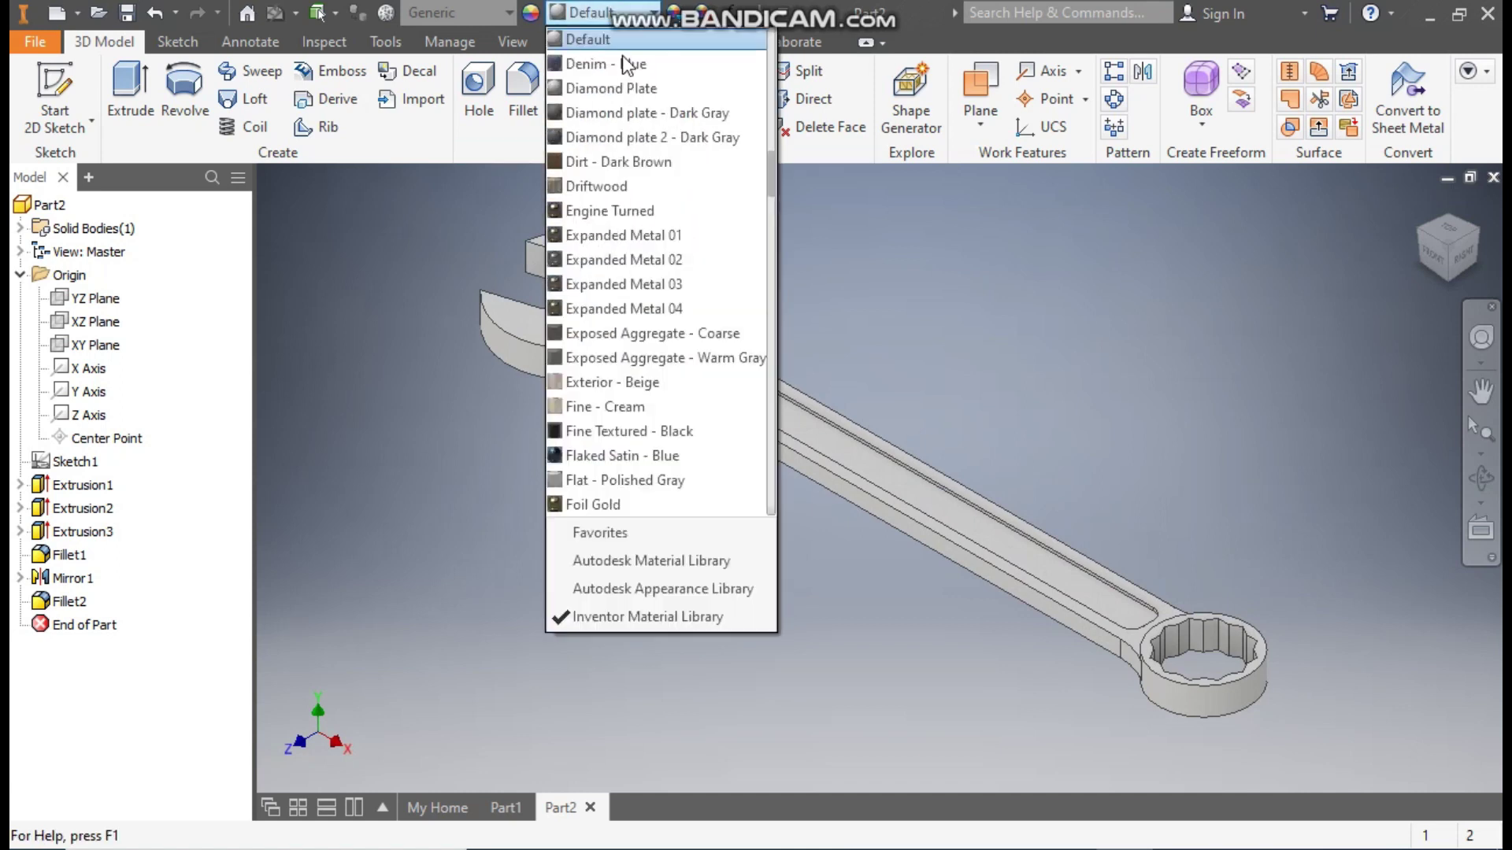
pyautogui.scroll(-2, 664, 361)
pyautogui.scroll(-15, 663, 361)
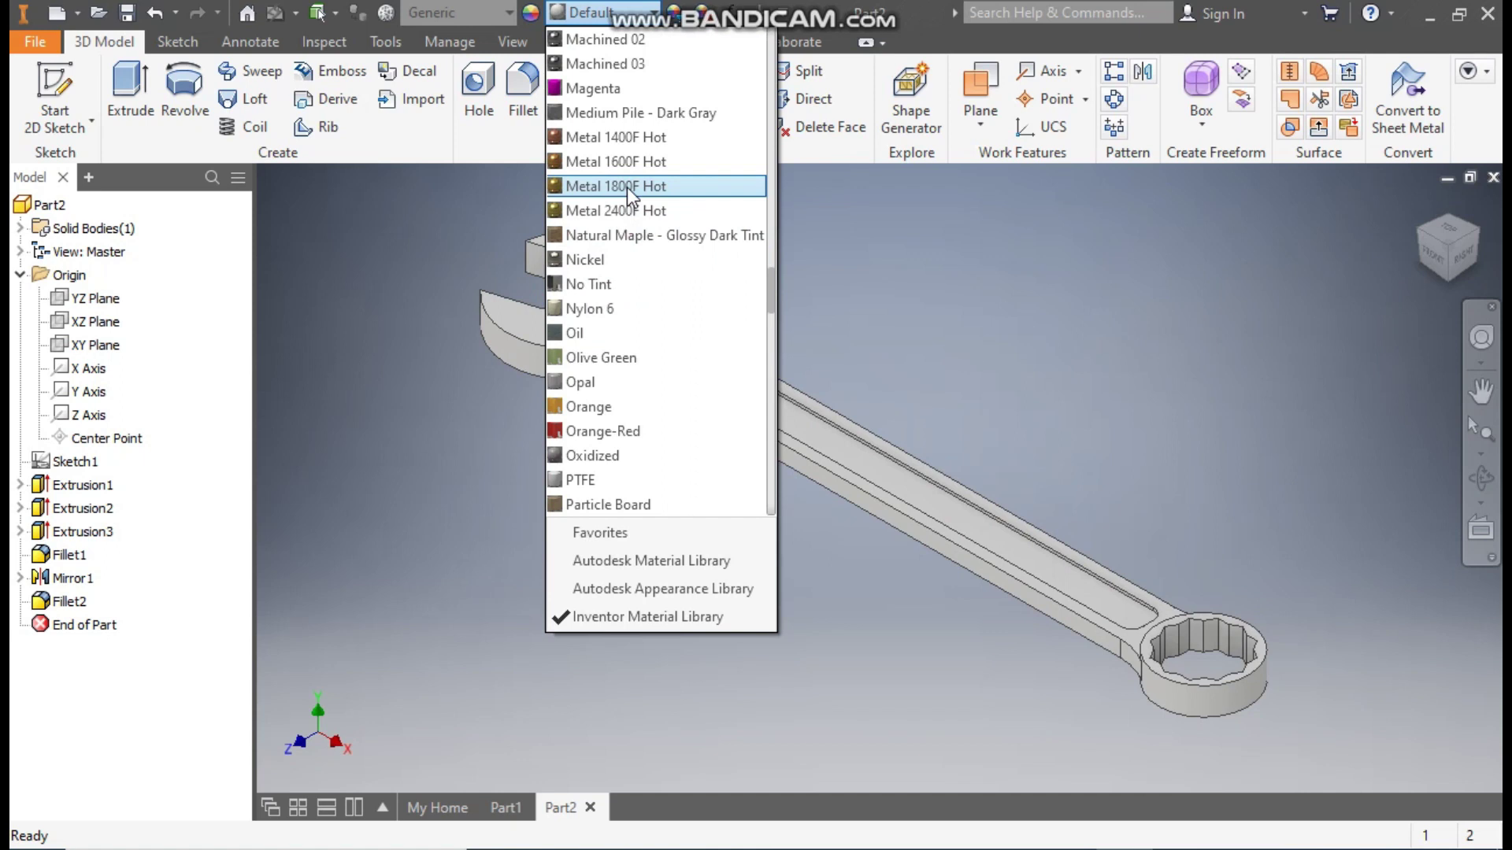
pyautogui.click(627, 188)
pyautogui.moveTo(908, 332); pyautogui.dragTo(976, 319)
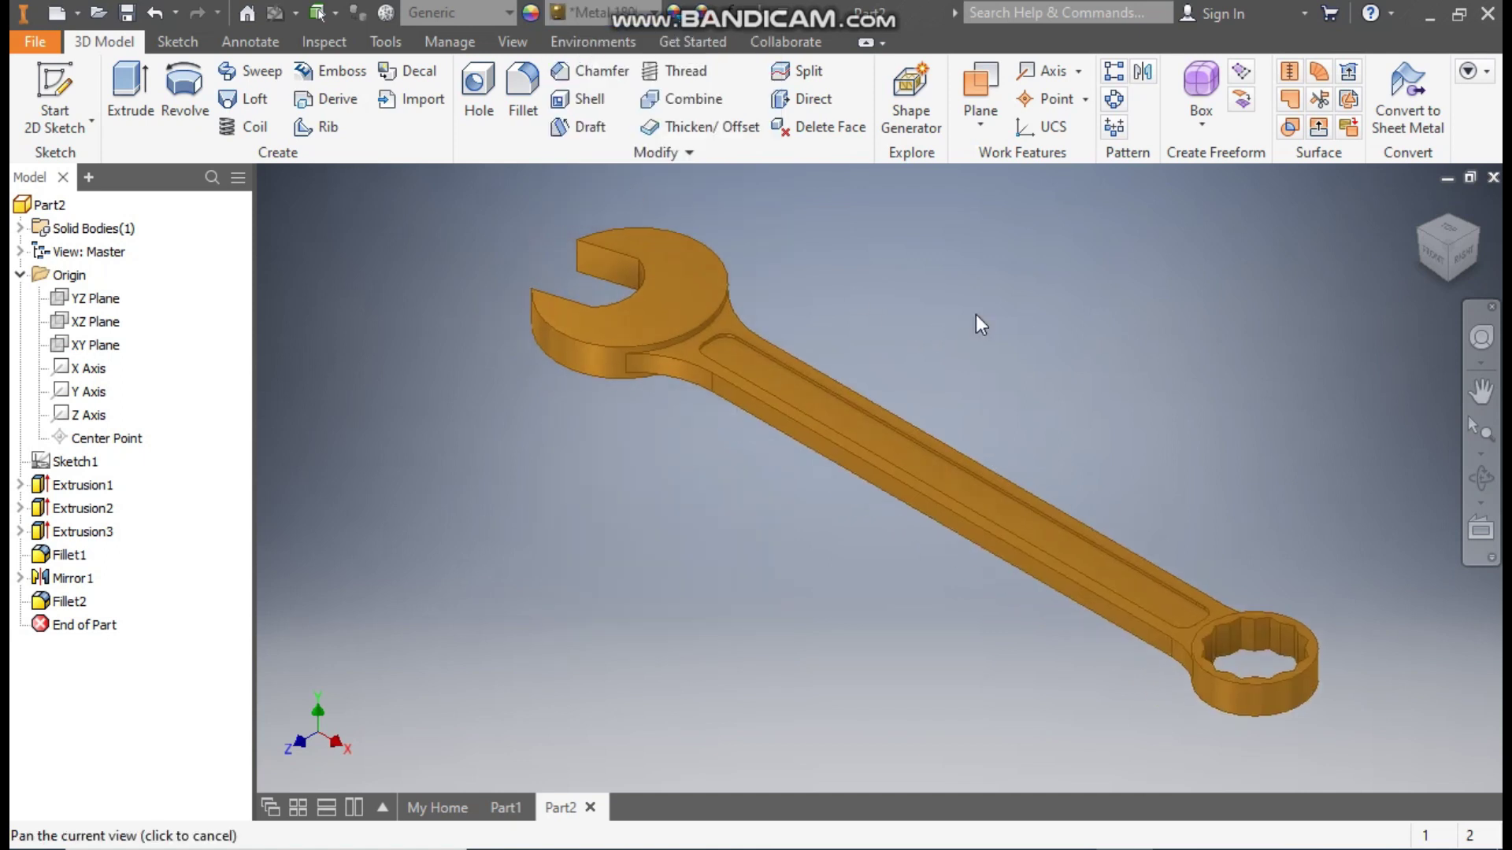
pyautogui.keyDown('shift'); pyautogui.moveTo(1334, 285); pyautogui.dragTo(1123, 549, button='middle'); pyautogui.keyUp('shift')
pyautogui.press('Escape')
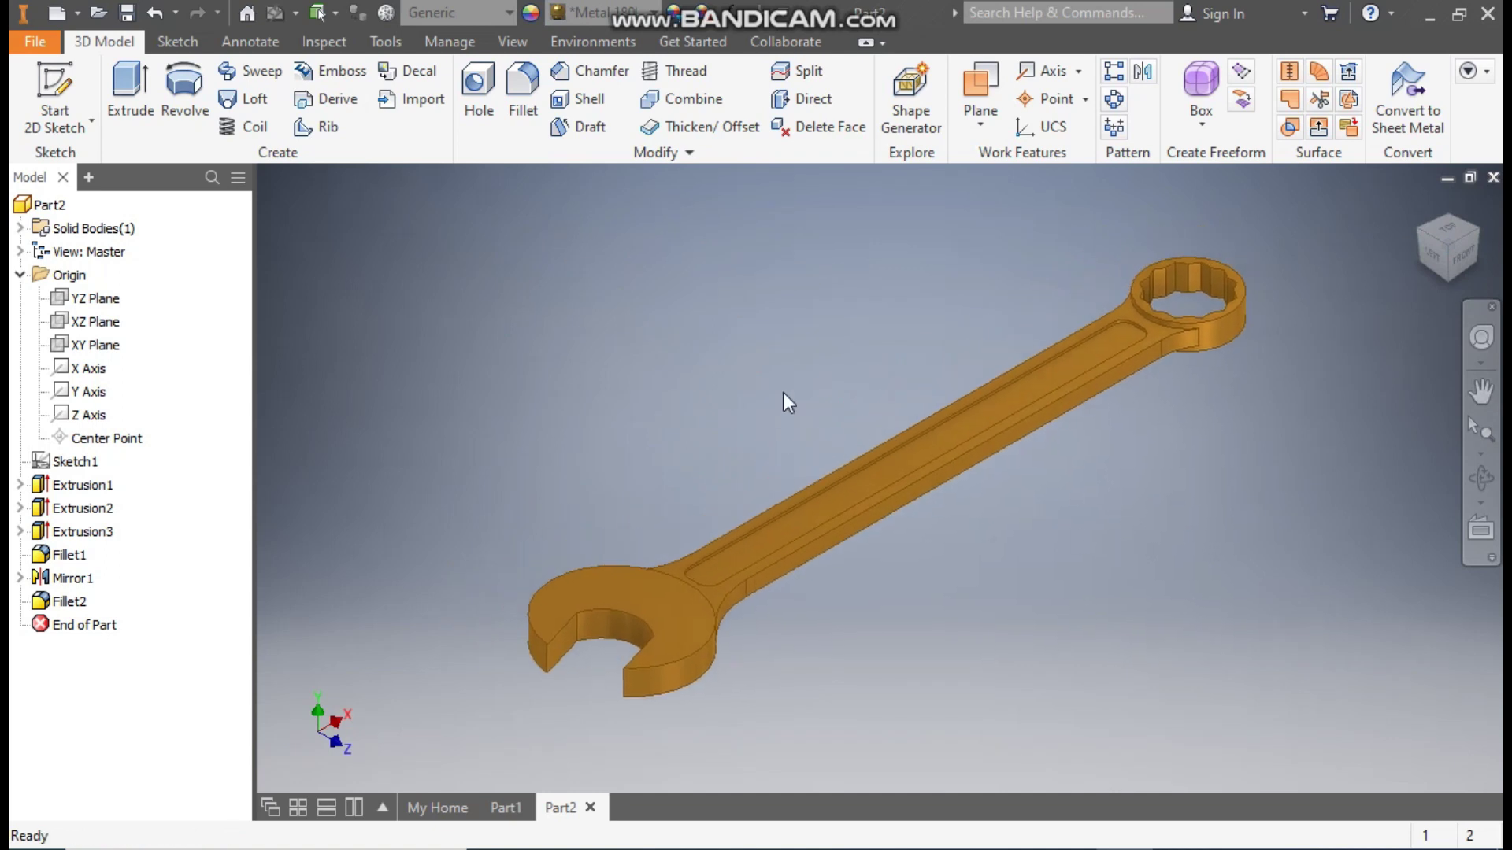